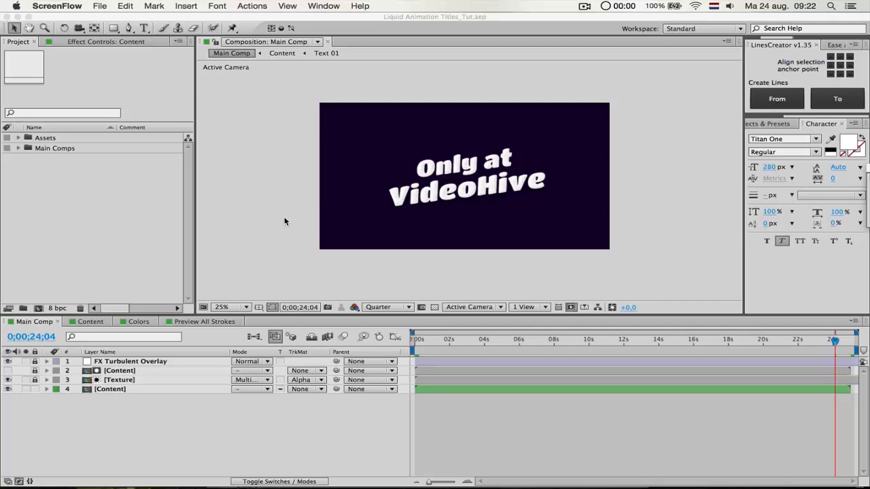
# Switch to Finder and look over the Assets, Help Files, Text Preset and Work Files folders of Liquid Animation Titles
pyautogui.click(282, 252)
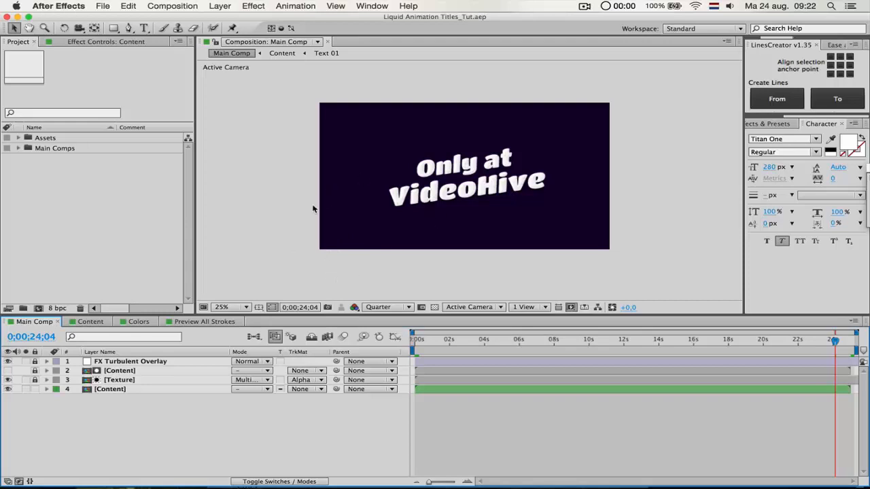
pyautogui.moveTo(251, 480)
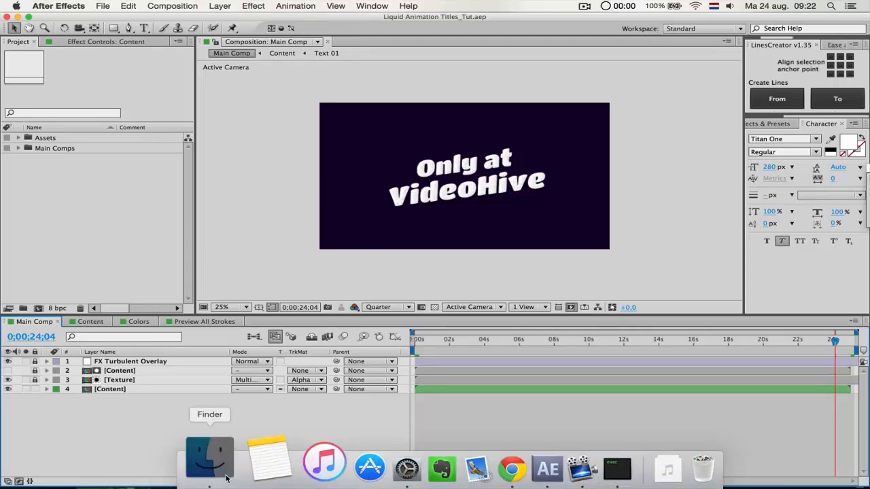
pyautogui.click(201, 476)
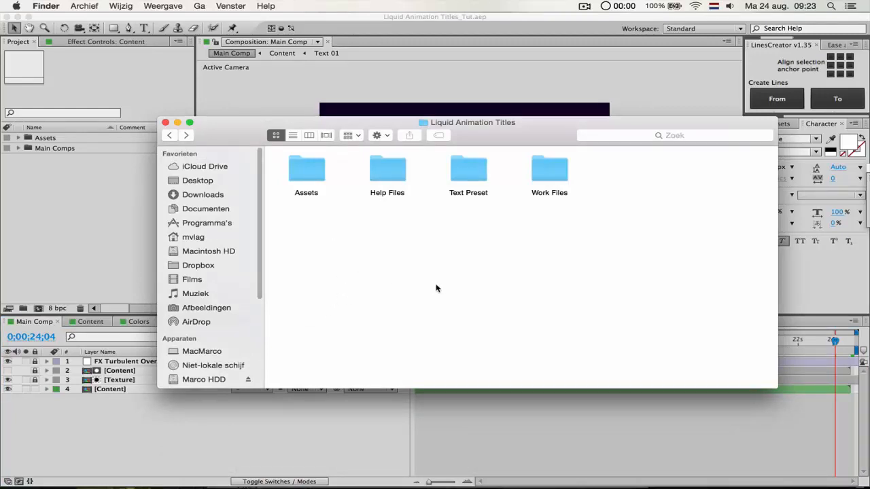
pyautogui.click(308, 170)
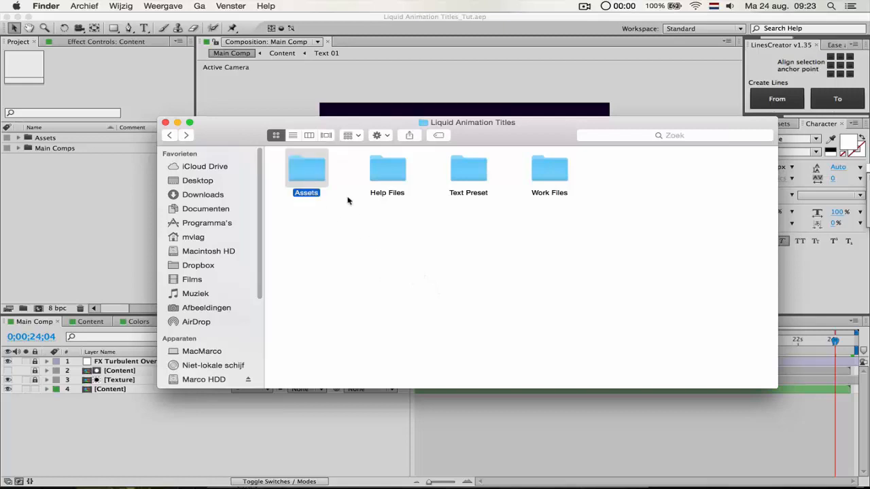
pyautogui.click(393, 170)
pyautogui.click(473, 173)
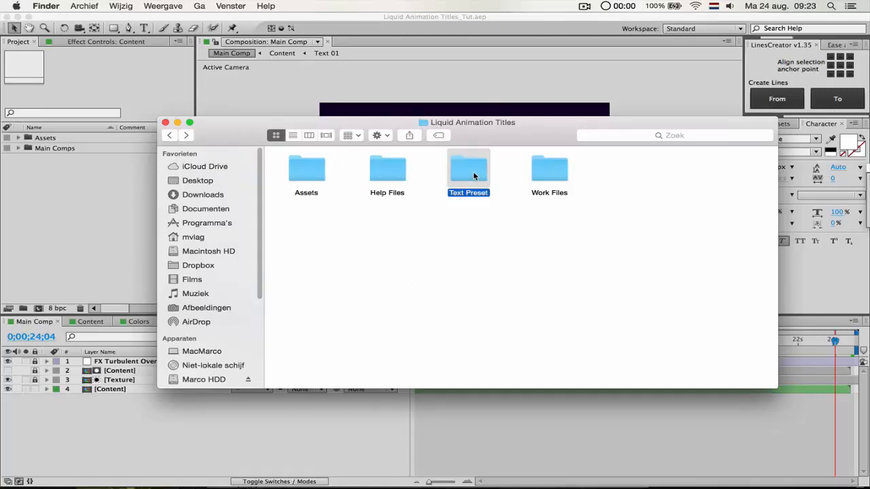
pyautogui.click(545, 172)
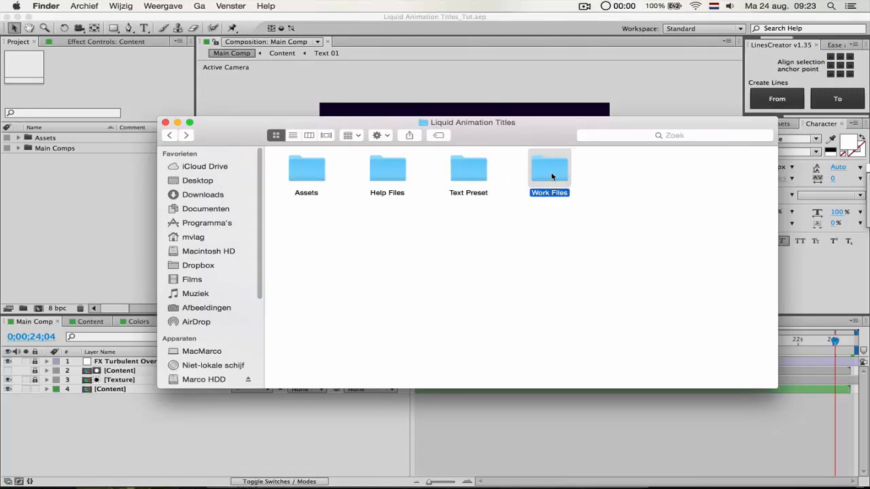
# Browse the Liquid Strokes movies in the Assets folder and return to the parent folder
pyautogui.doubleClick(298, 165)
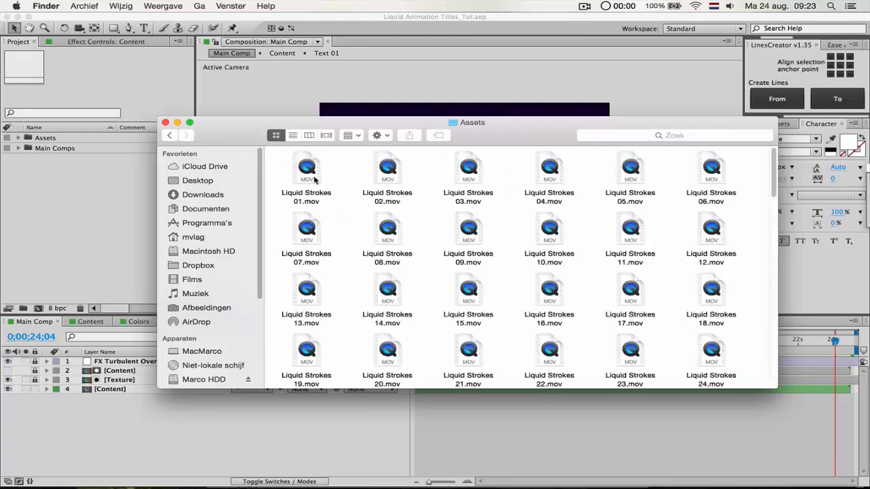
pyautogui.scroll(-2, 625, 262)
pyautogui.scroll(2, 625, 262)
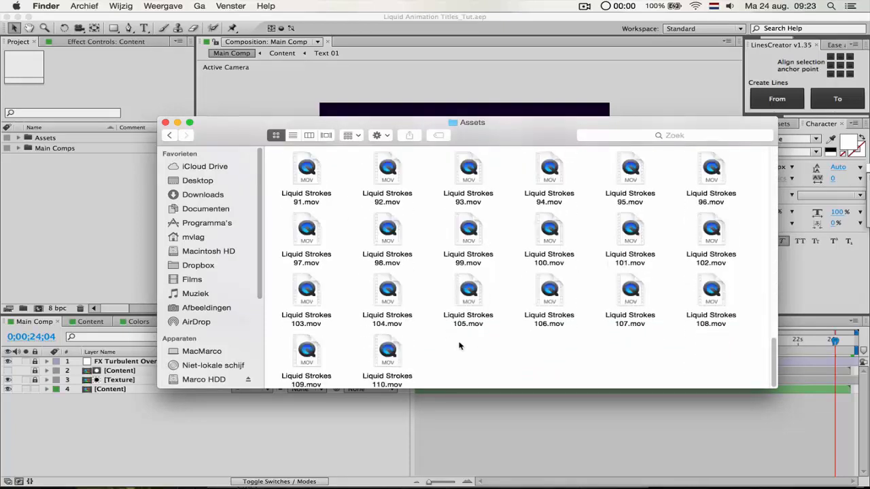
pyautogui.click(169, 136)
# Look over the template folders again and inspect the project files inside Work Files, returning to the parent folder
pyautogui.click(313, 183)
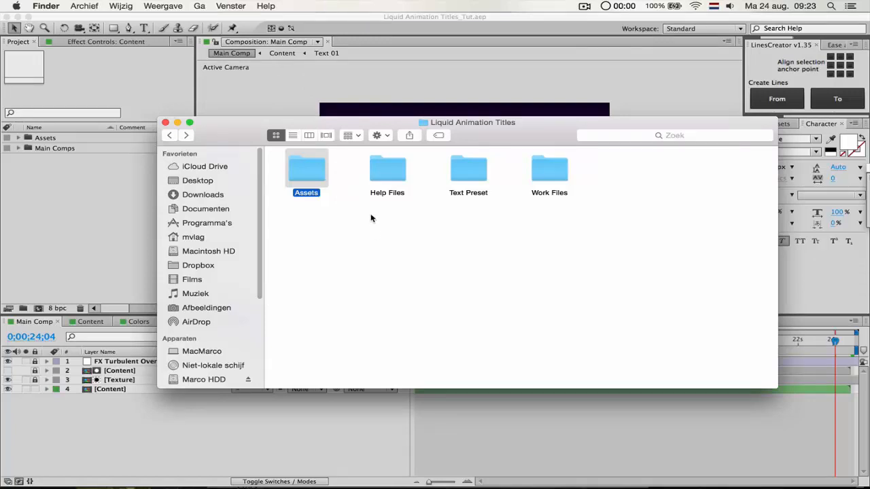
pyautogui.click(390, 174)
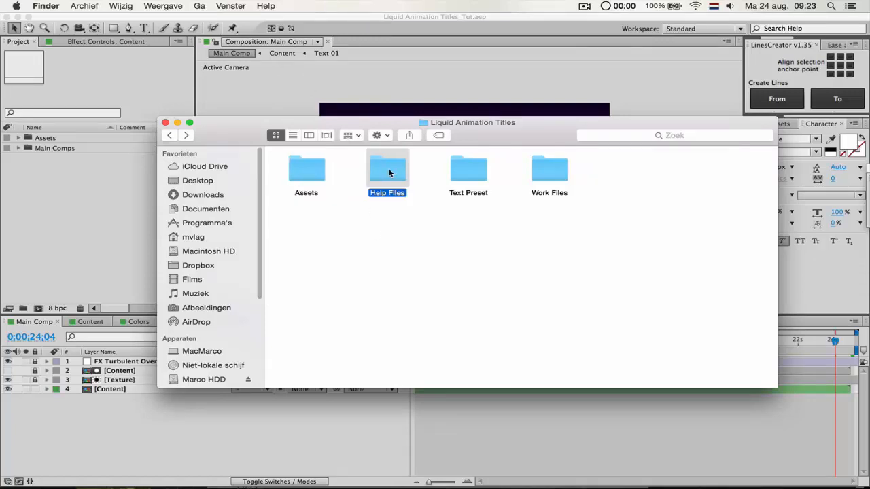
pyautogui.click(466, 172)
pyautogui.press('Left')
pyautogui.doubleClick(554, 173)
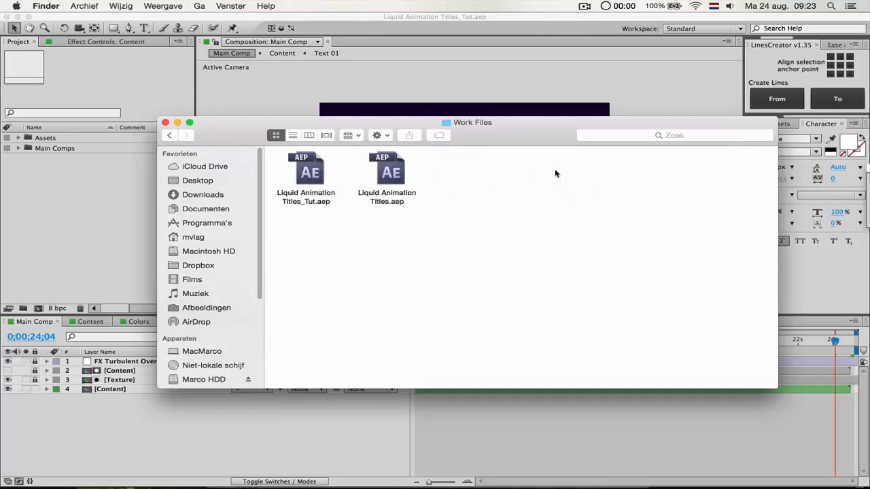
pyautogui.click(385, 183)
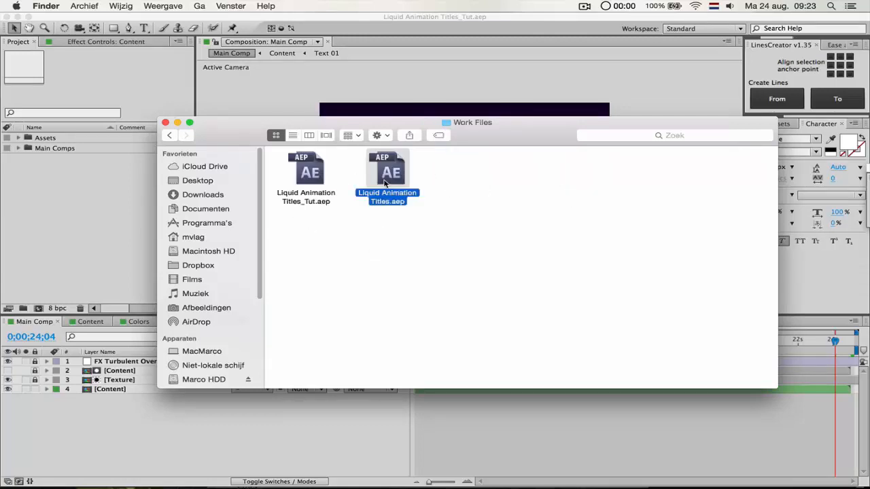
pyautogui.click(307, 167)
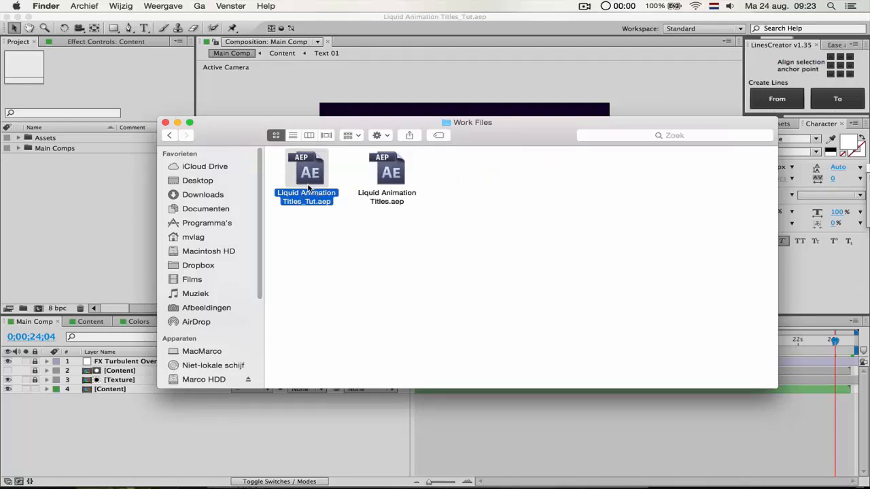
pyautogui.click(171, 136)
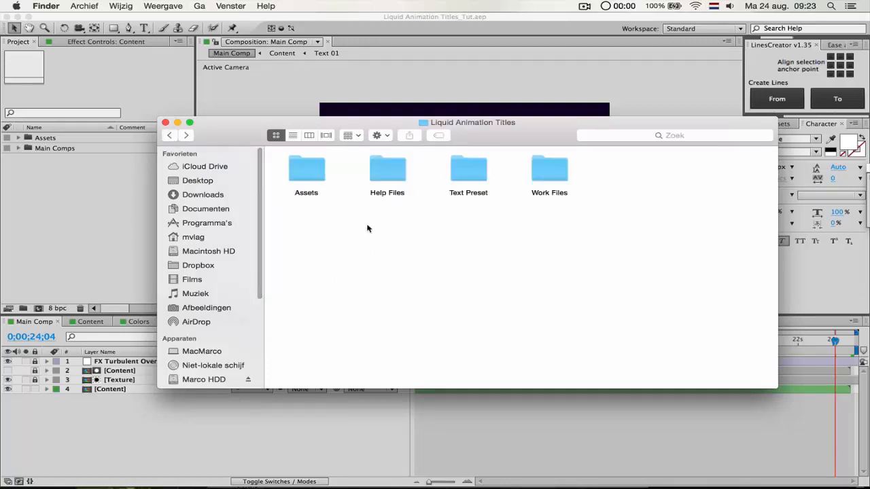
# Preview Read Me First - IMPORTANT.txt in the Help Files folder and return to the parent folder
pyautogui.click(394, 170)
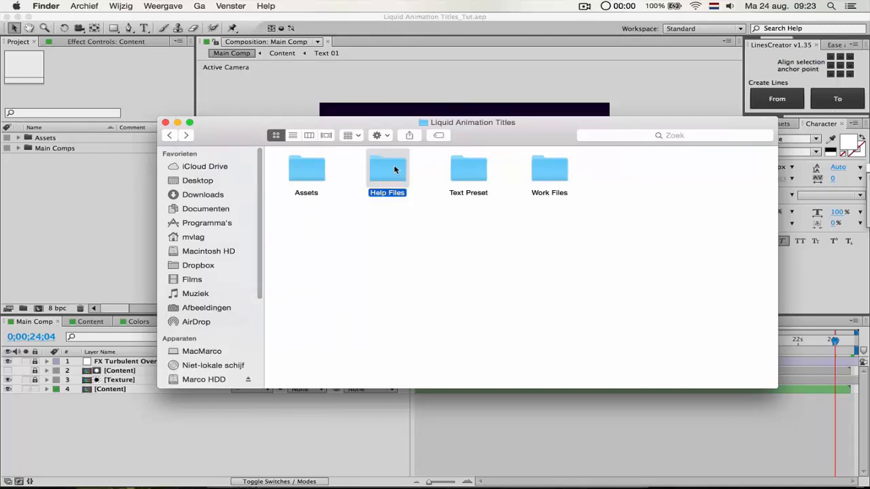
pyautogui.doubleClick(394, 170)
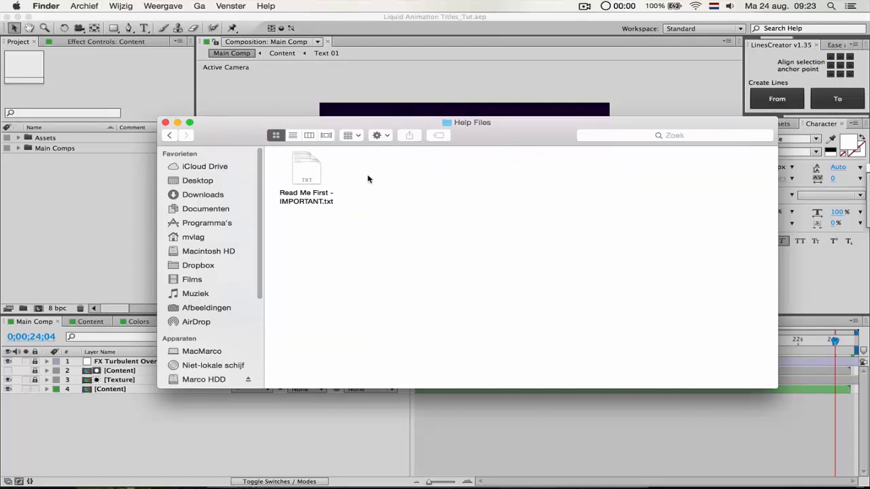
pyautogui.click(314, 167)
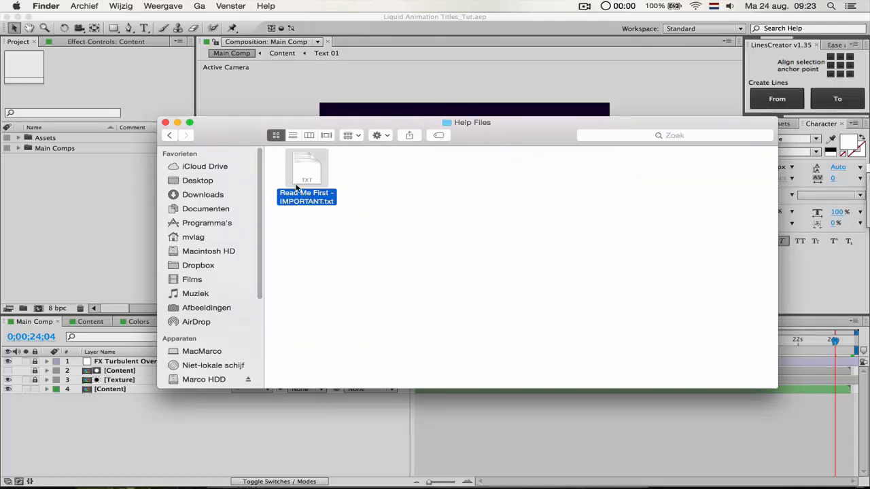
pyautogui.press('space')
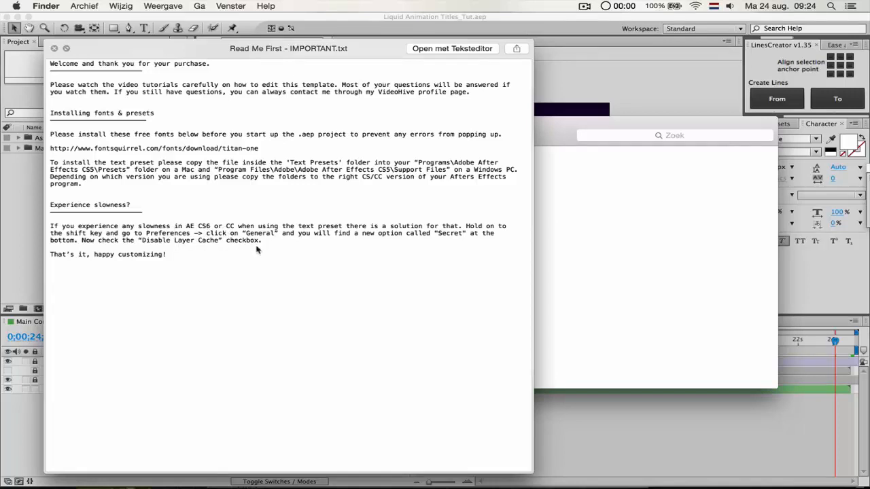
pyautogui.press('space')
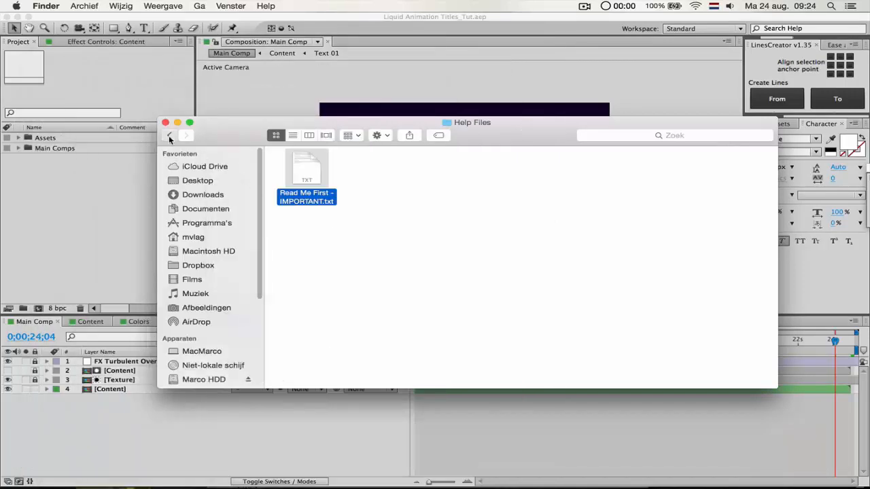
pyautogui.click(169, 135)
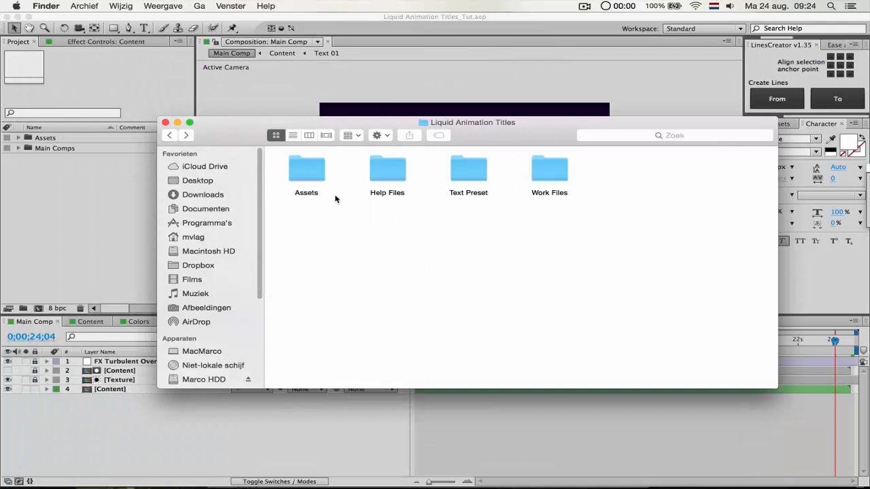
# Check the preset file in the Text Preset folder and consult the read-me's preset installation instructions in Help Files
pyautogui.doubleClick(469, 178)
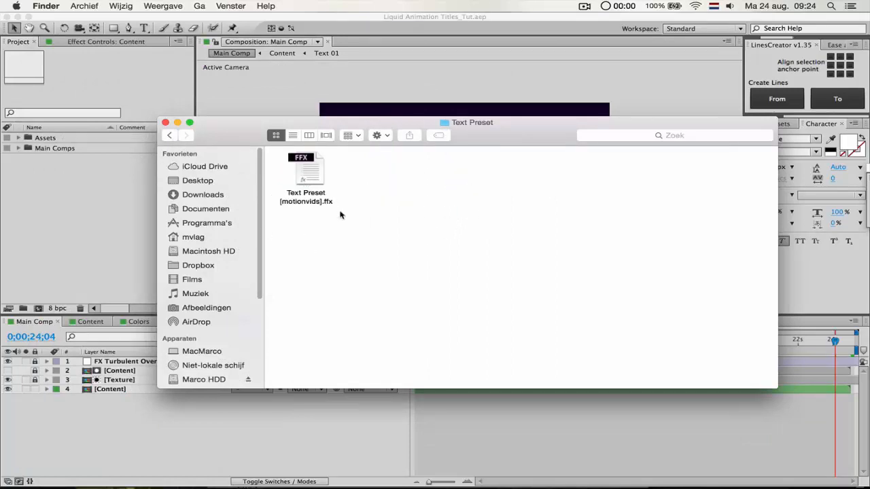
pyautogui.click(169, 135)
pyautogui.click(398, 176)
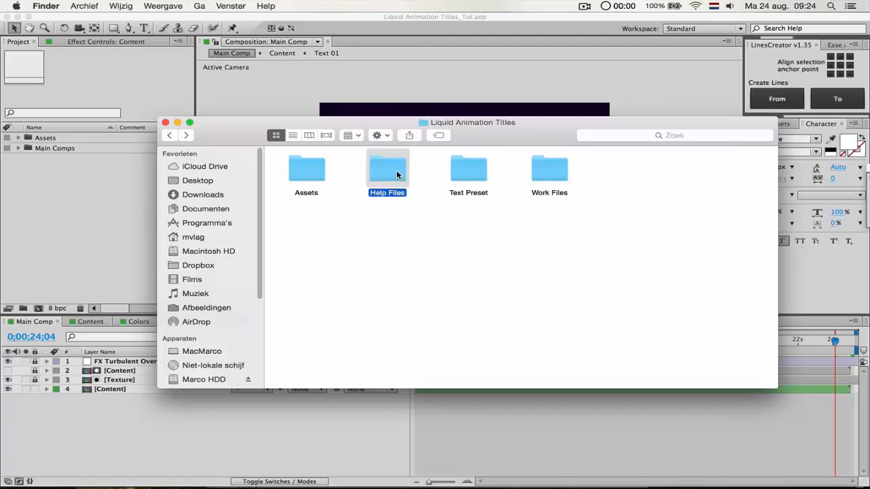
pyautogui.doubleClick(398, 176)
pyautogui.click(313, 163)
pyautogui.press('space')
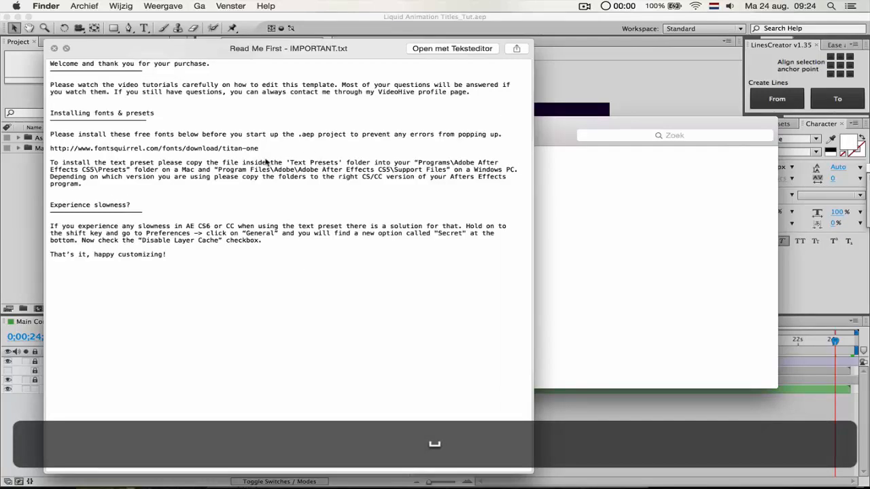
pyautogui.press('space')
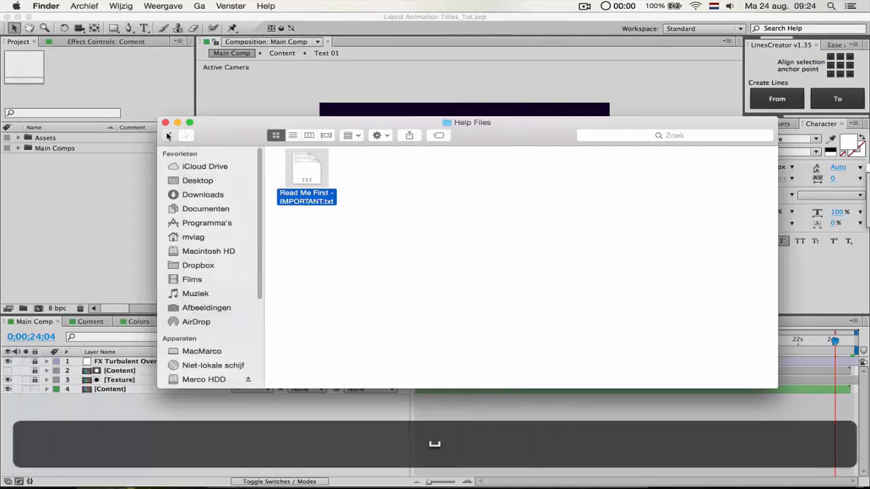
pyautogui.click(170, 135)
# Open Liquid Animation Titles_Tut.aep from the Work Files folder in After Effects
pyautogui.click(540, 177)
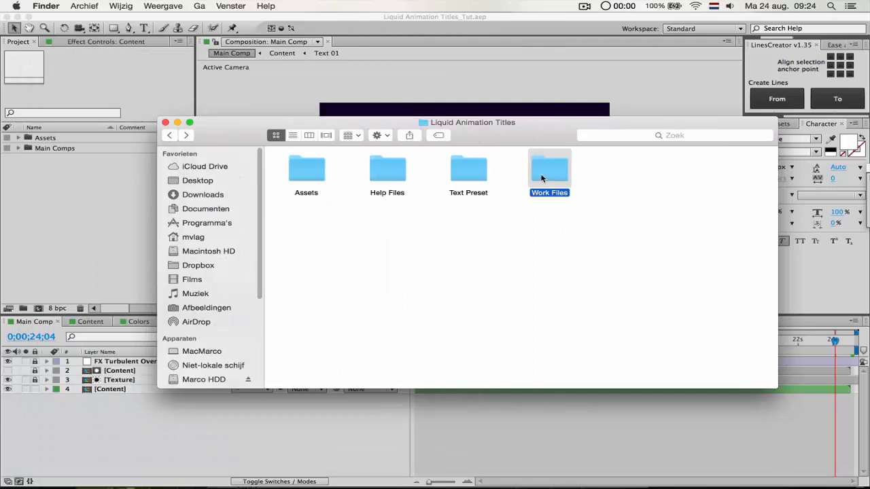
pyautogui.doubleClick(542, 178)
pyautogui.doubleClick(307, 169)
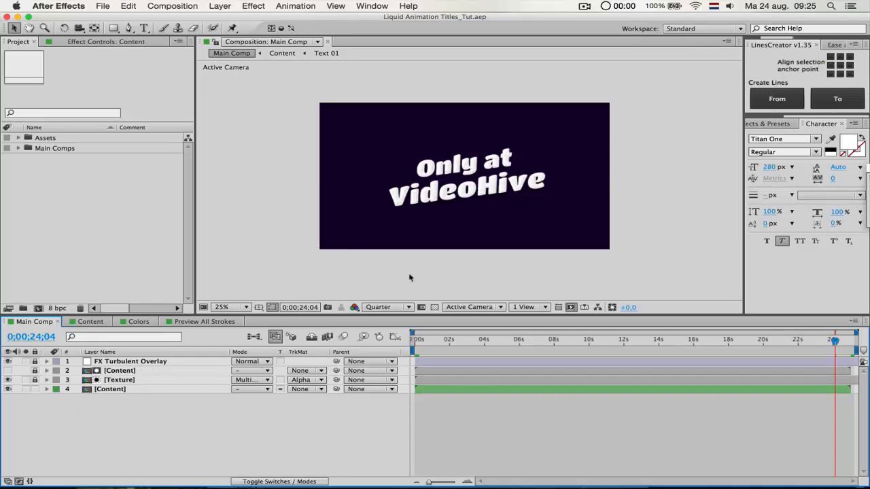
# Look over the Main Comp layers and open the unlocked Content composition from layer 4
pyautogui.click(123, 381)
pyautogui.click(124, 373)
pyautogui.click(112, 389)
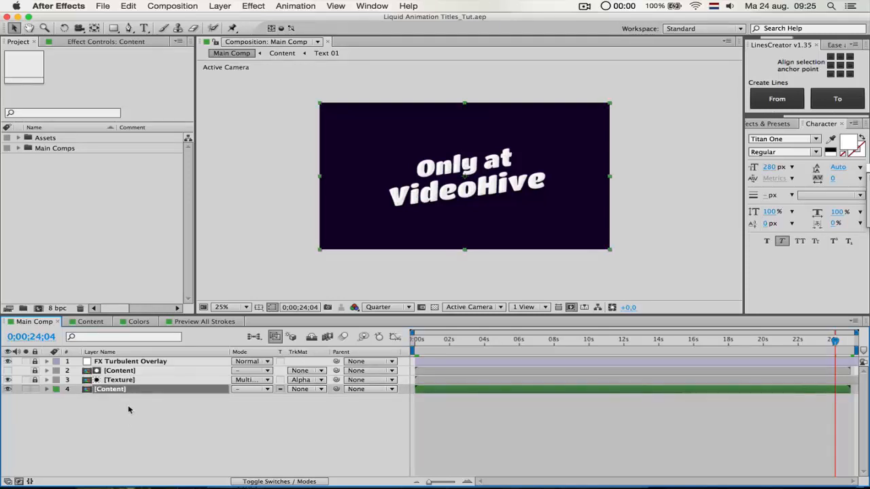
pyautogui.click(114, 402)
pyautogui.click(112, 391)
pyautogui.doubleClick(107, 389)
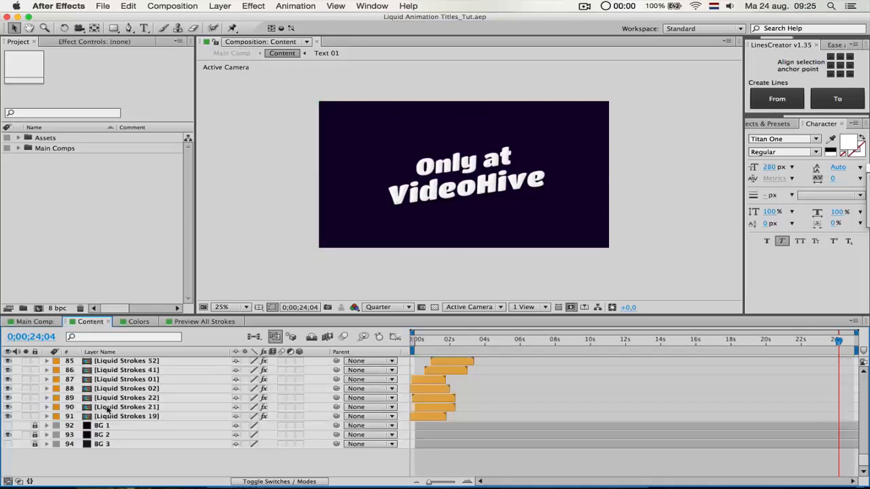
# Examine the layer stack of the Content composition, switching briefly to Main Comp and back
pyautogui.scroll(3, 108, 394)
pyautogui.scroll(-2, 116, 394)
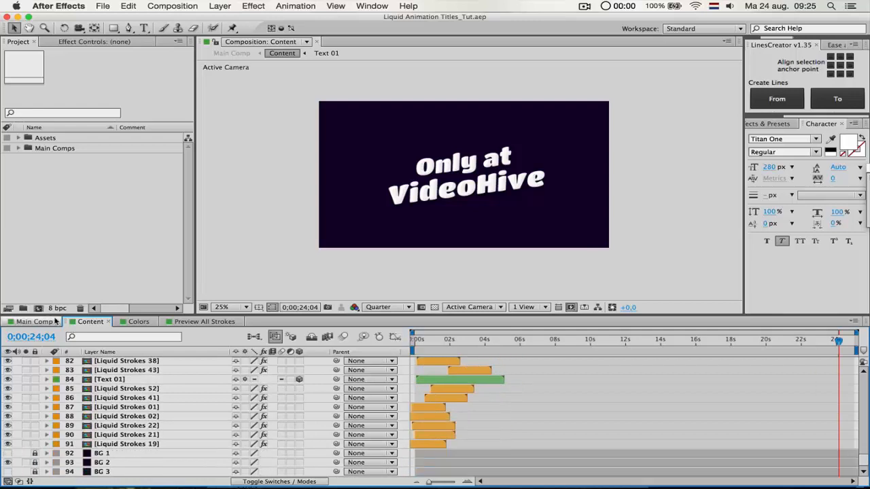
pyautogui.click(34, 322)
pyautogui.click(91, 325)
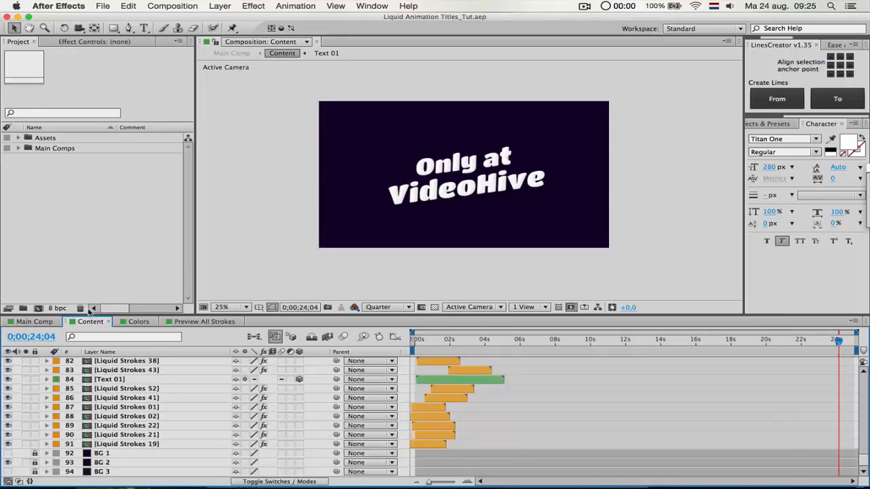
# Examine the Comps and Texts subfolders of Main Comps in the project, and collapse them again
pyautogui.click(19, 148)
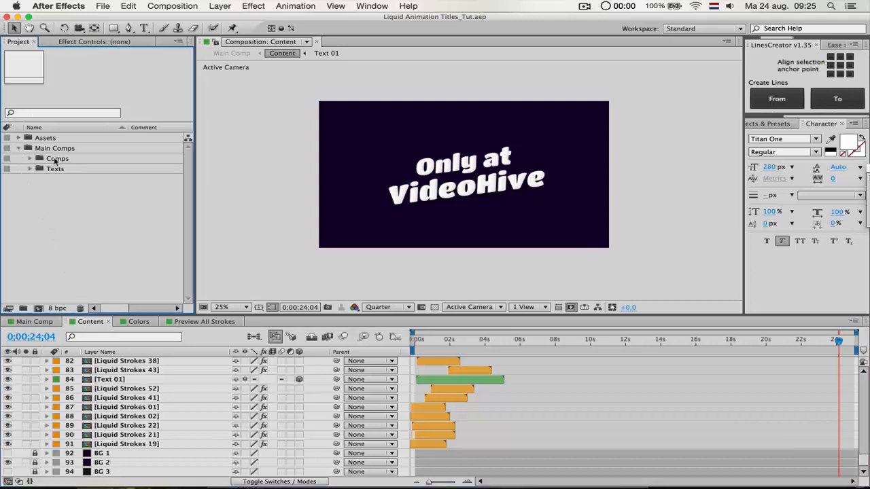
pyautogui.click(29, 158)
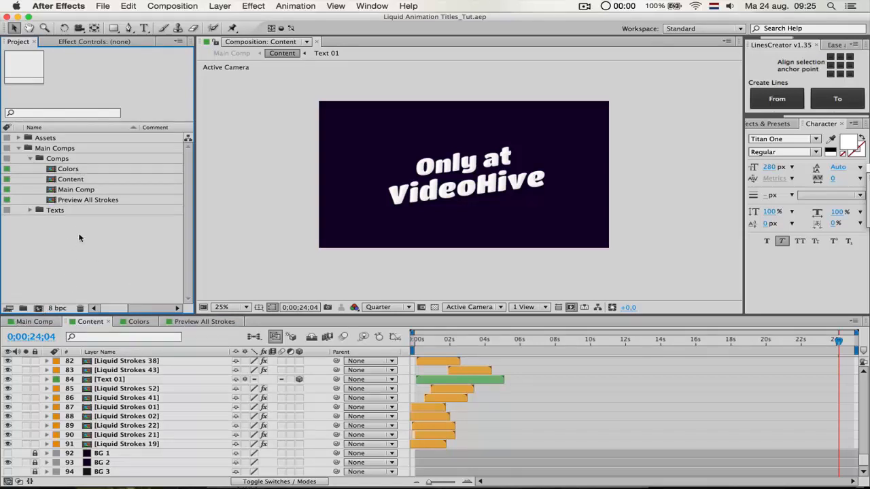
pyautogui.click(68, 169)
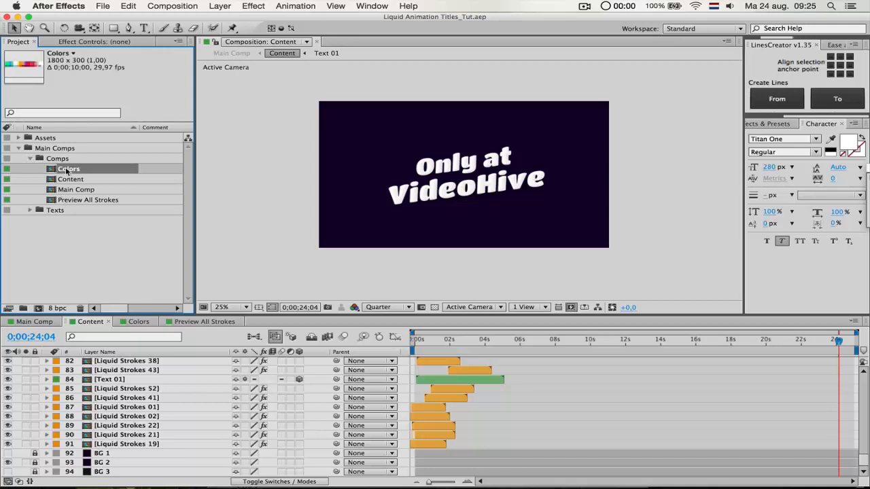
pyautogui.click(30, 158)
pyautogui.click(30, 169)
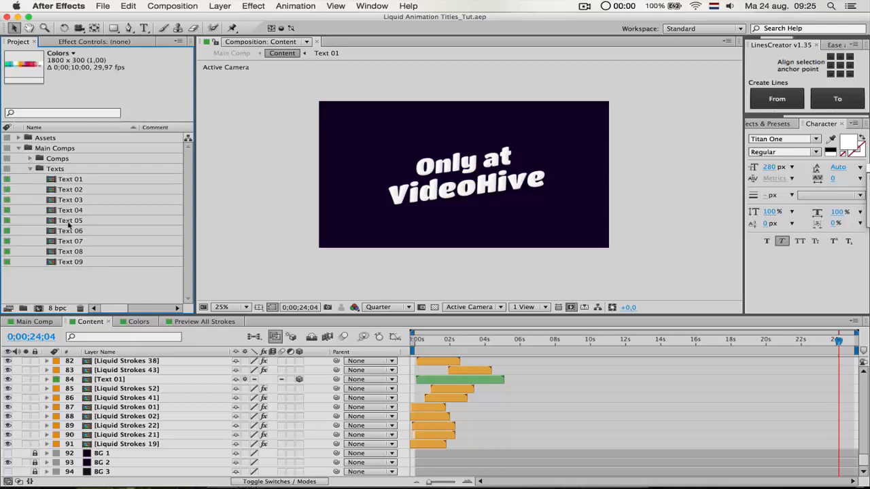
pyautogui.click(30, 168)
pyautogui.click(19, 149)
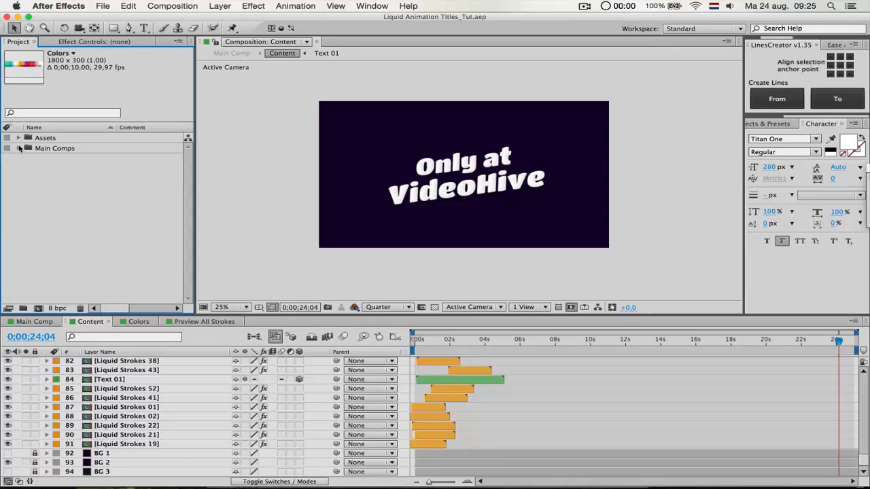
# Expand the Assets folder in the project and look through its subfolder commented Don't Touch, collapsing that subfolder again
pyautogui.click(18, 138)
pyautogui.click(43, 148)
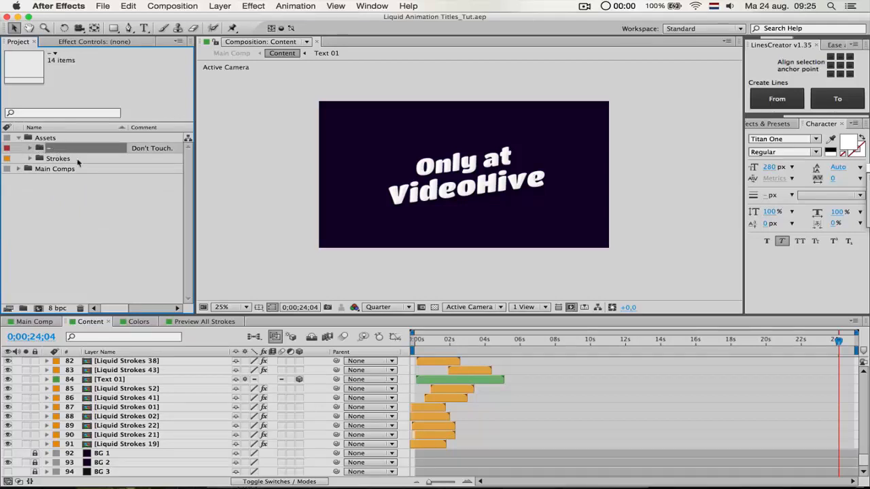
pyautogui.click(30, 149)
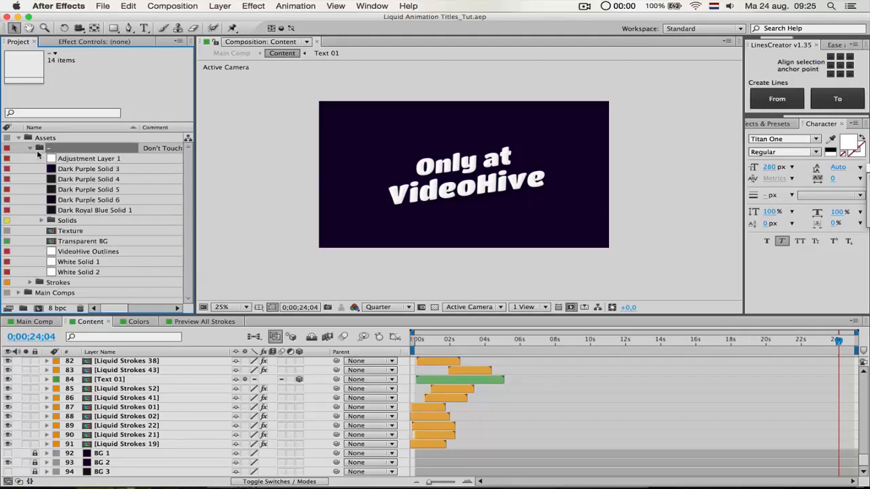
pyautogui.click(29, 149)
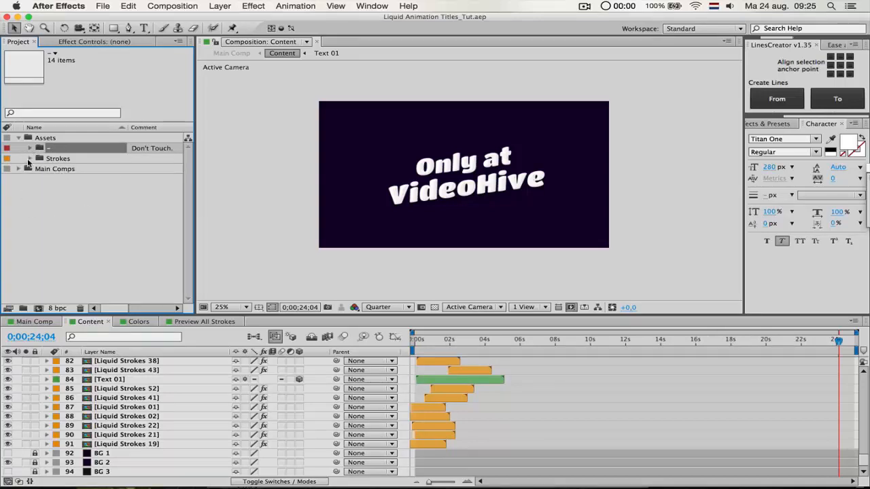
# Examine the Raw and Comps subfolders of the Strokes folder, and collapse the folders again
pyautogui.click(30, 159)
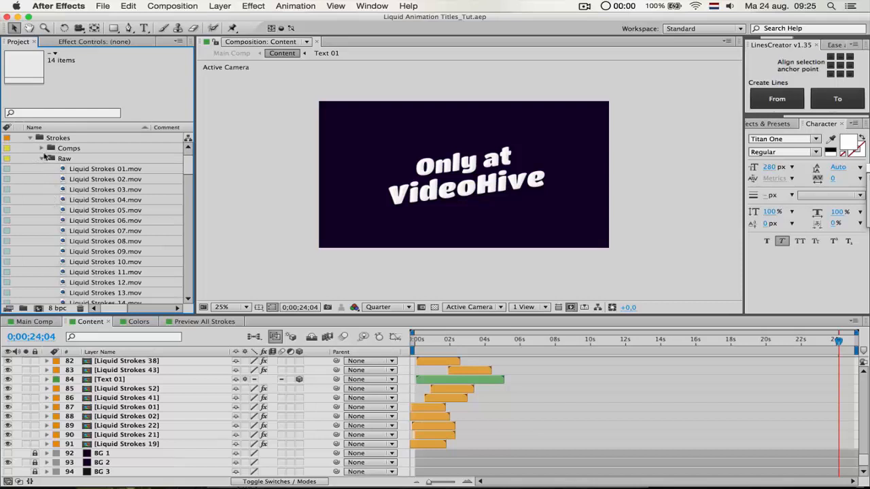
pyautogui.click(41, 159)
pyautogui.click(65, 178)
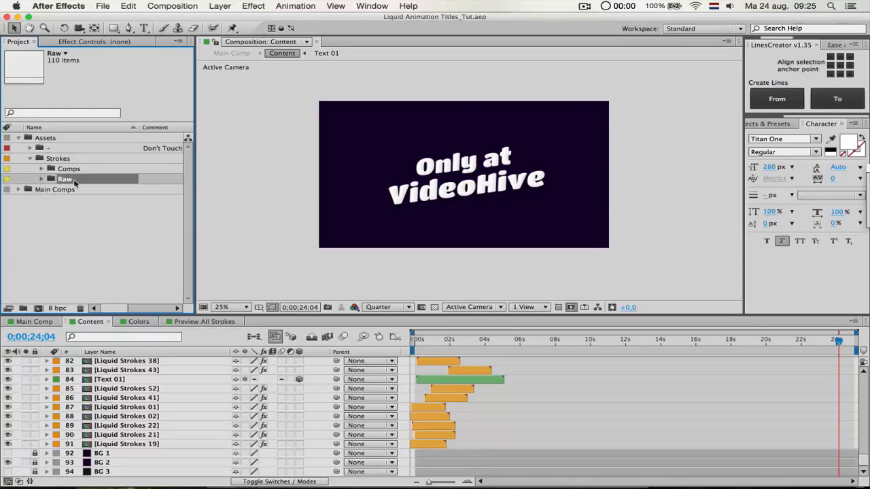
pyautogui.click(42, 169)
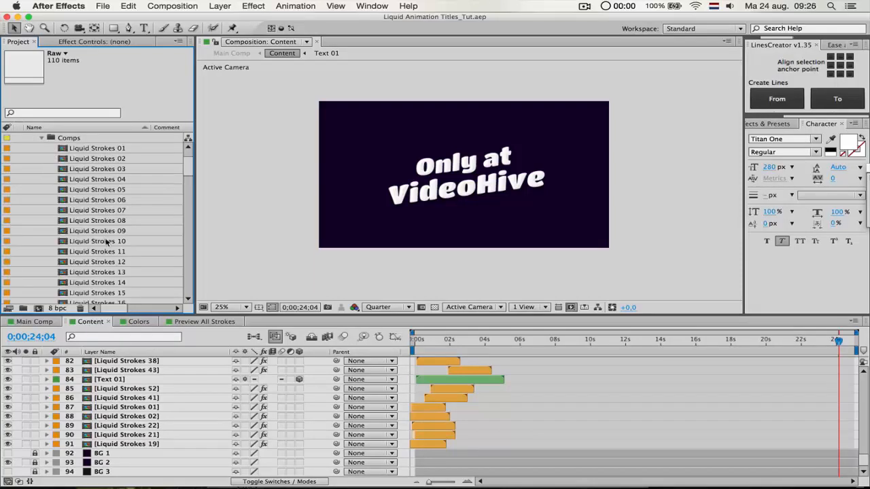
pyautogui.click(42, 169)
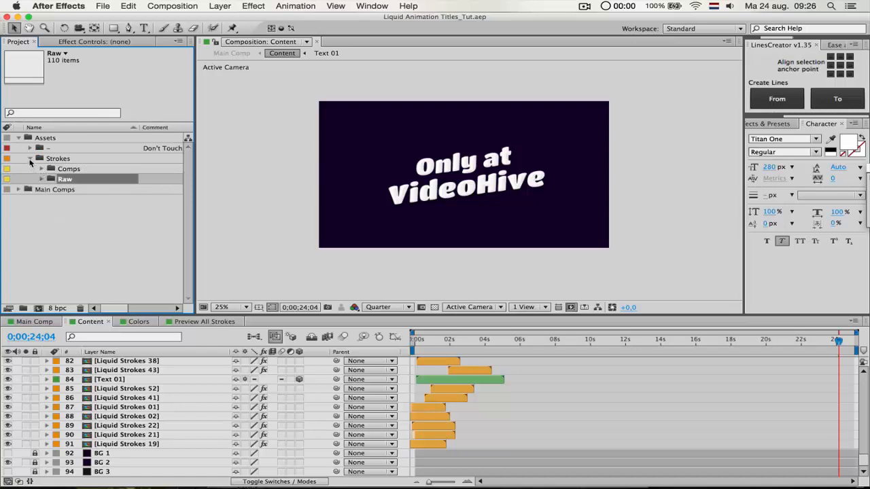
pyautogui.click(29, 158)
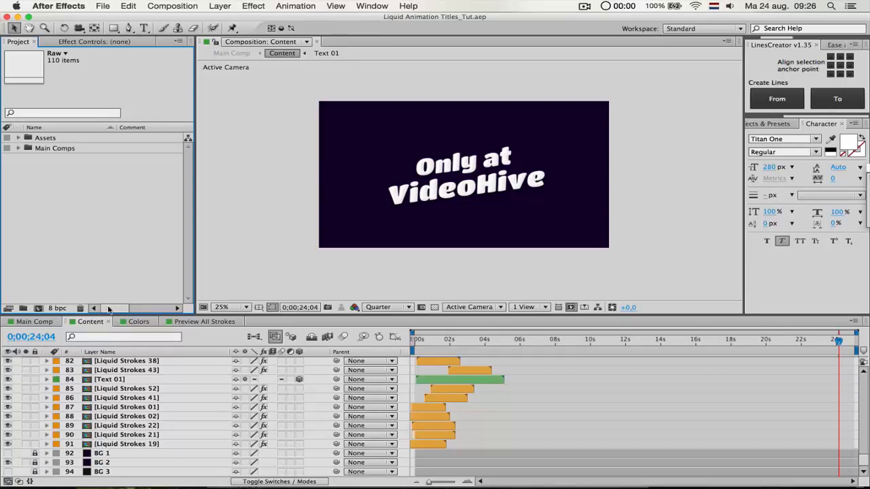
# Open the Colors composition and view its numbered color swatches at 50% magnification
pyautogui.click(139, 322)
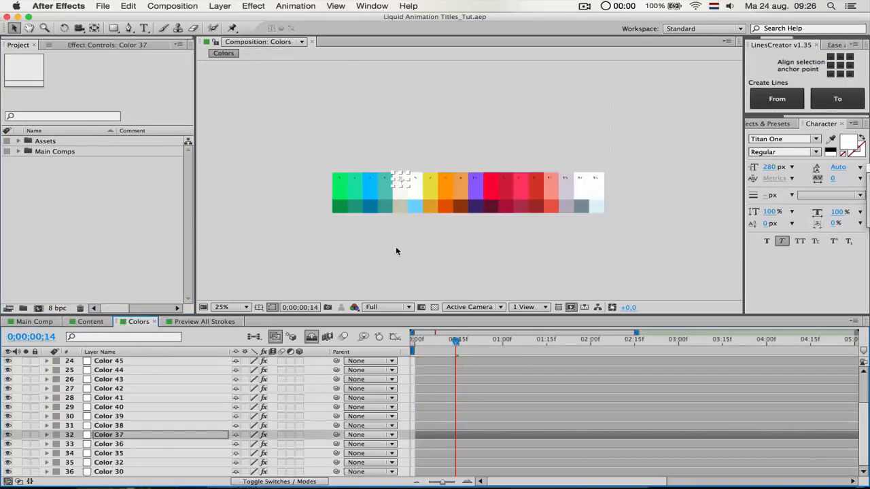
pyautogui.click(396, 252)
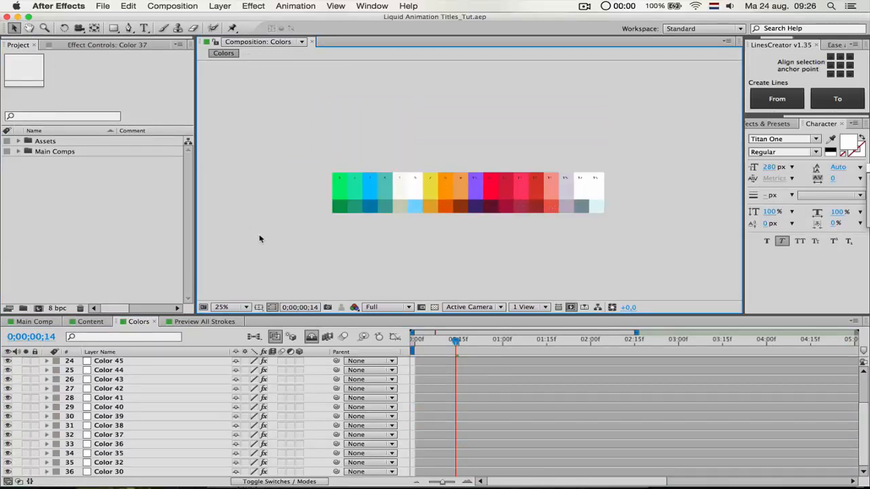
pyautogui.press('.')
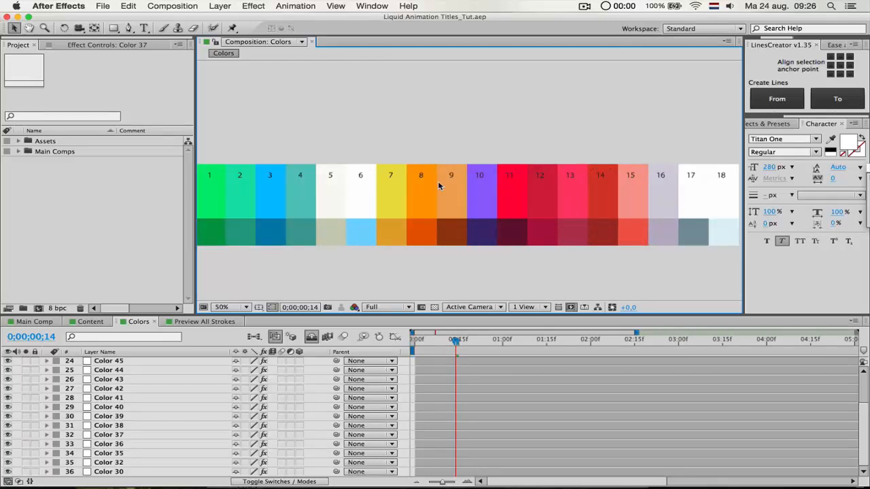
# Look through the layers of the Preview All Strokes composition, scrubbing the timeline and playing a stroke at about 0;03;35
pyautogui.click(204, 322)
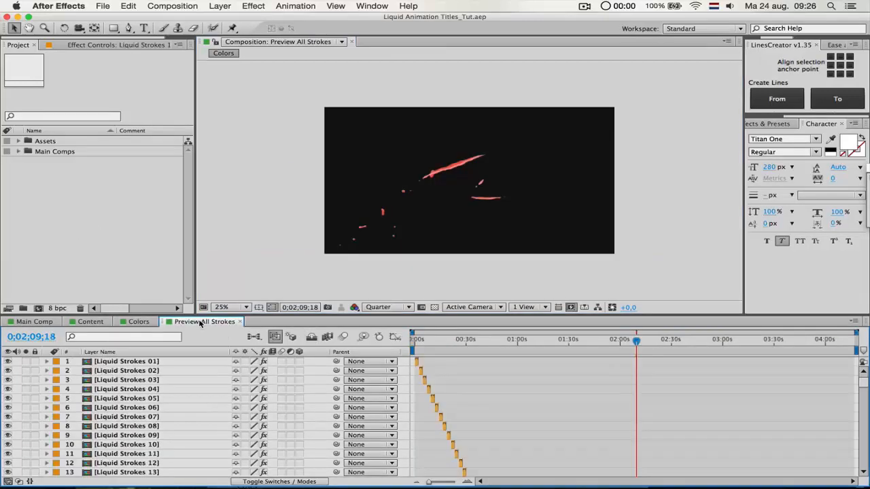
pyautogui.scroll(-1, 444, 408)
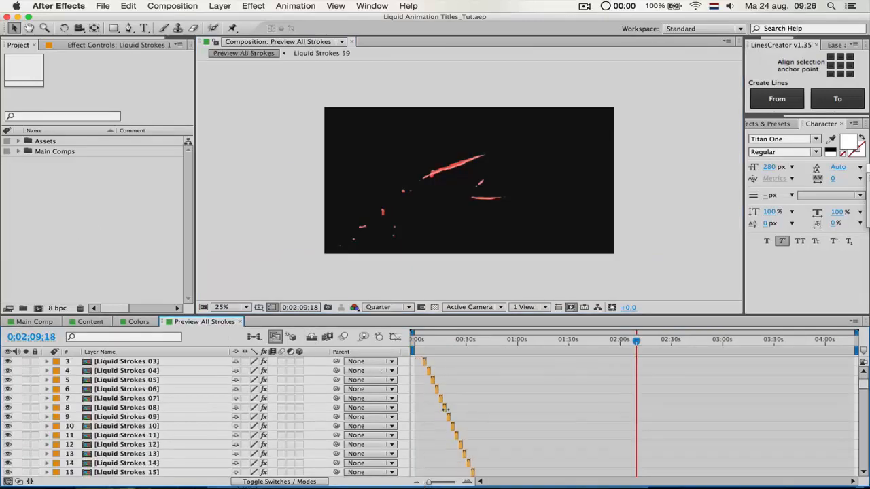
pyautogui.scroll(-15, 506, 394)
pyautogui.moveTo(598, 340)
pyautogui.mouseDown()
pyautogui.moveTo(586, 340)
pyautogui.moveTo(616, 340)
pyautogui.moveTo(633, 357)
pyautogui.moveTo(653, 354)
pyautogui.moveTo(644, 341)
pyautogui.moveTo(661, 342)
pyautogui.mouseUp()
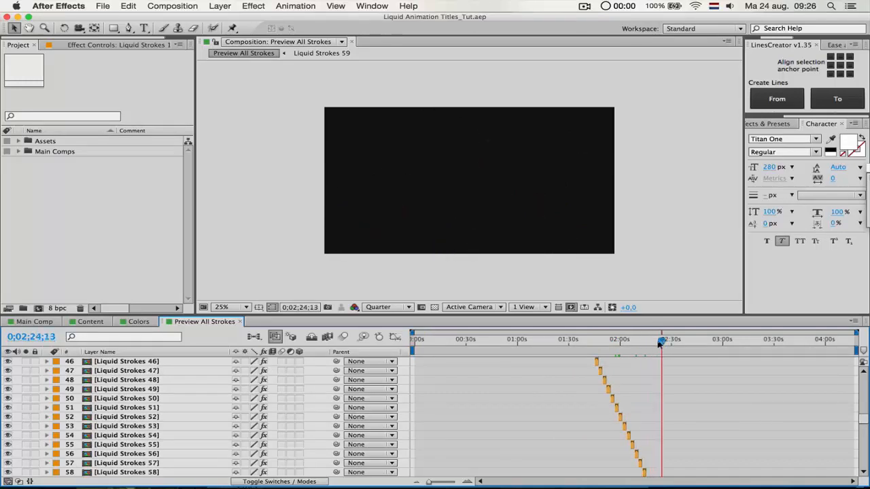
pyautogui.scroll(-5, 647, 392)
pyautogui.scroll(-12, 646, 392)
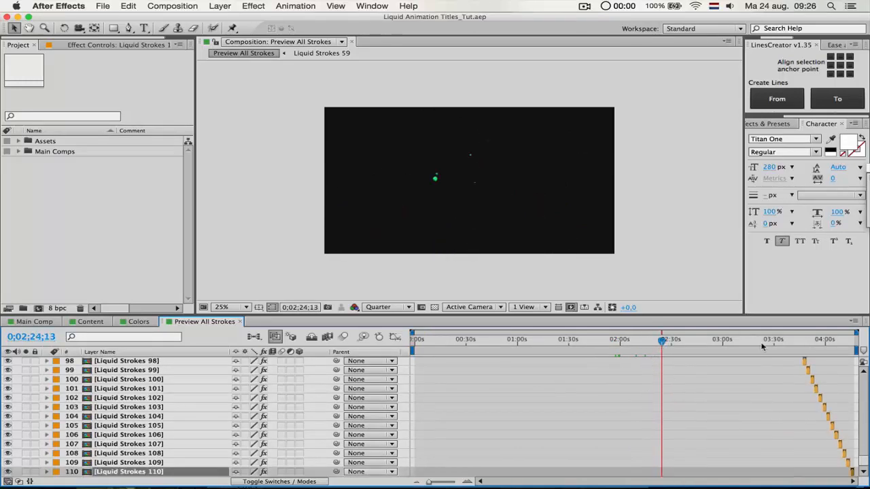
pyautogui.moveTo(767, 341); pyautogui.dragTo(783, 345)
pyautogui.press('space')
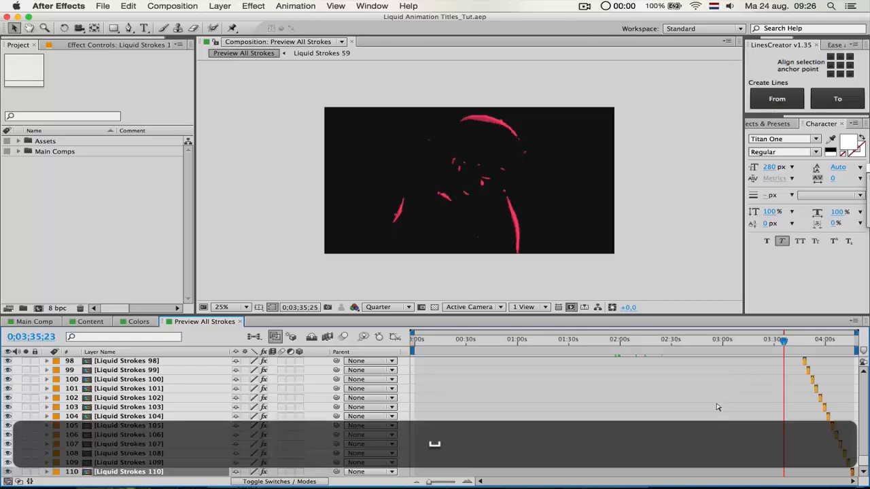
pyautogui.scroll(20, 707, 381)
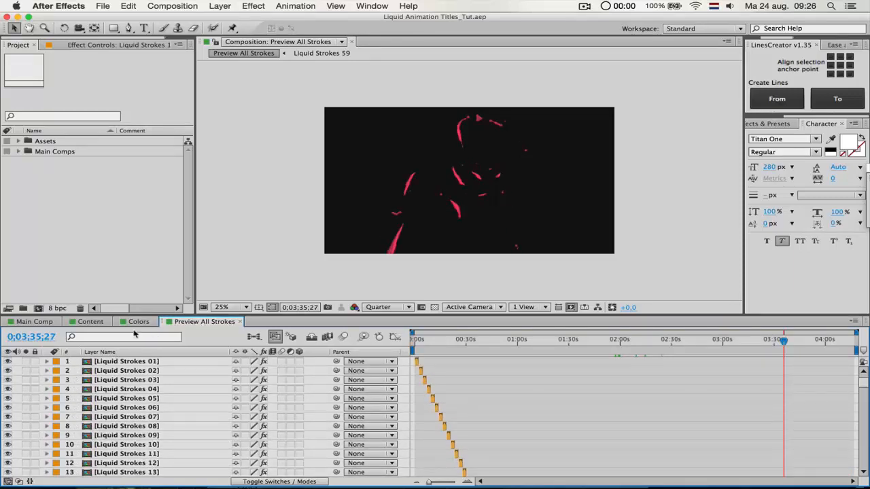
# Return to the Content composition and scrub from the start to 0;00;04;21 while reviewing its text and stroke layers
pyautogui.click(90, 322)
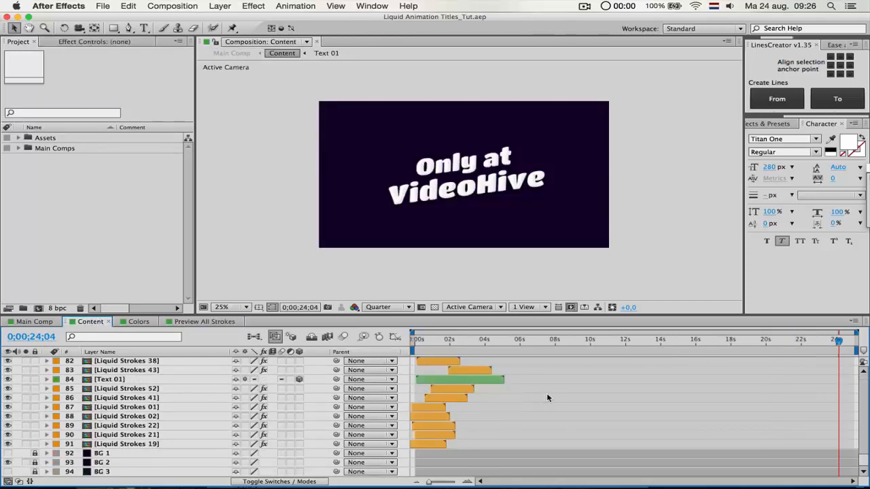
pyautogui.moveTo(427, 346); pyautogui.dragTo(396, 346)
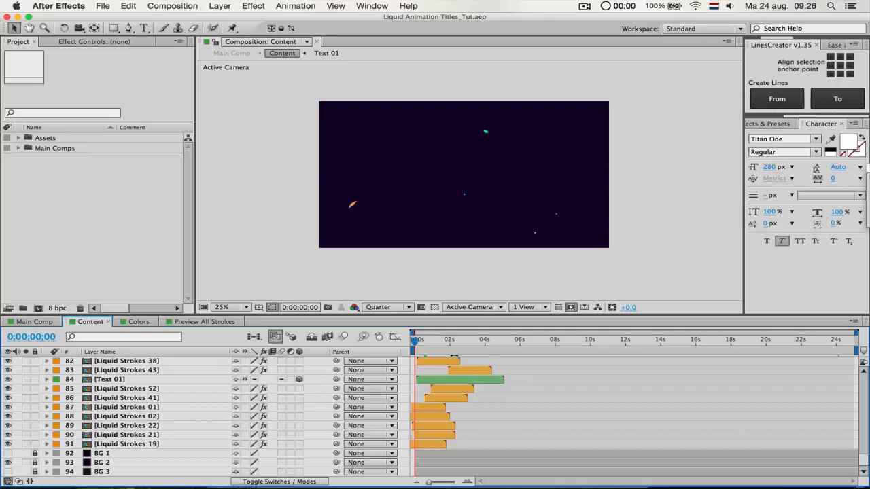
pyautogui.scroll(5, 505, 416)
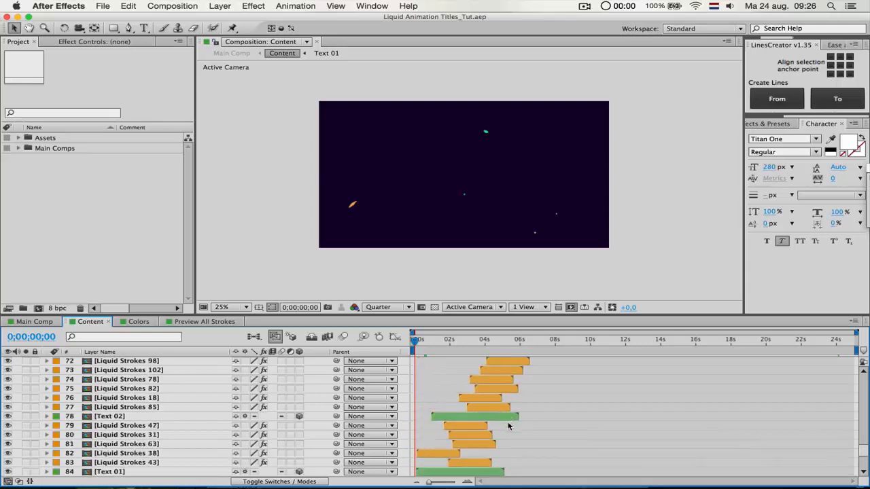
pyautogui.moveTo(417, 345); pyautogui.dragTo(497, 350)
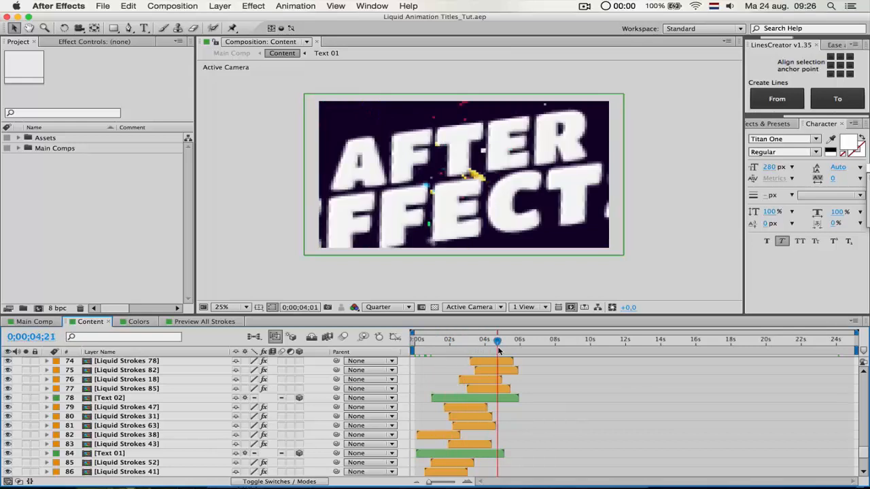
pyautogui.scroll(-5, 508, 407)
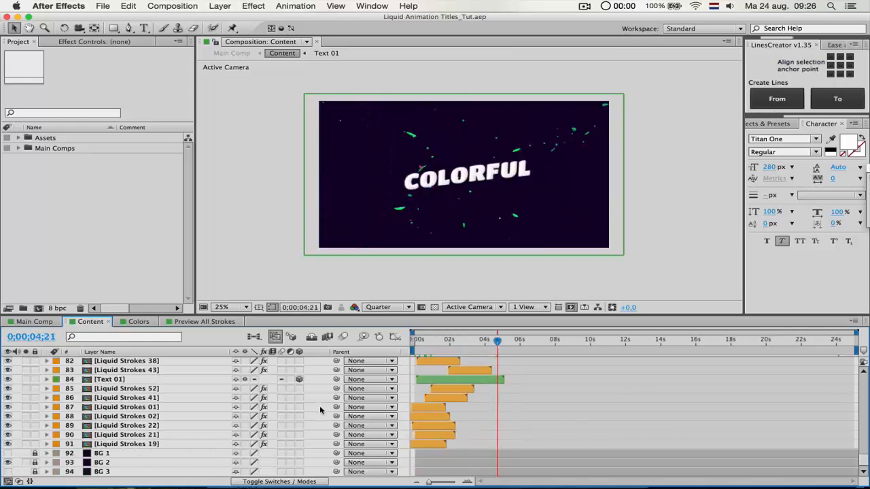
# Open the Liquid Strokes 52 composition from layer 85 of Content, preview its animation, and close it again
pyautogui.click(134, 446)
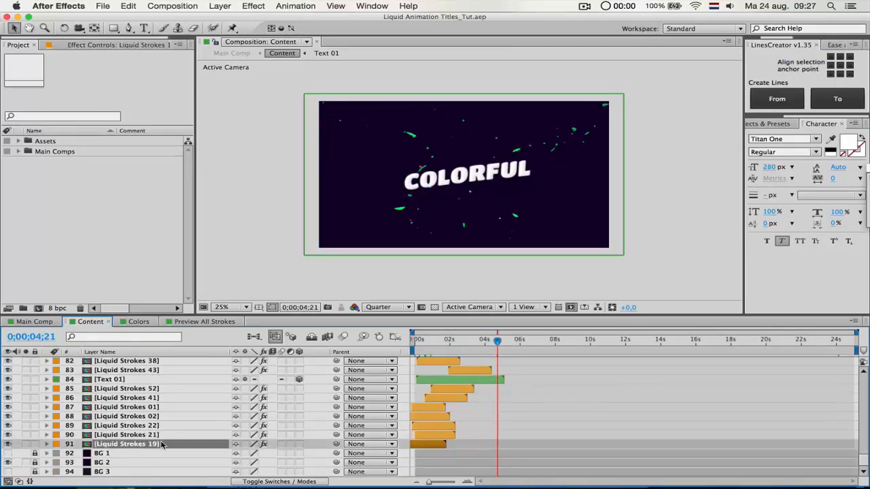
pyautogui.moveTo(862, 463); pyautogui.dragTo(863, 458)
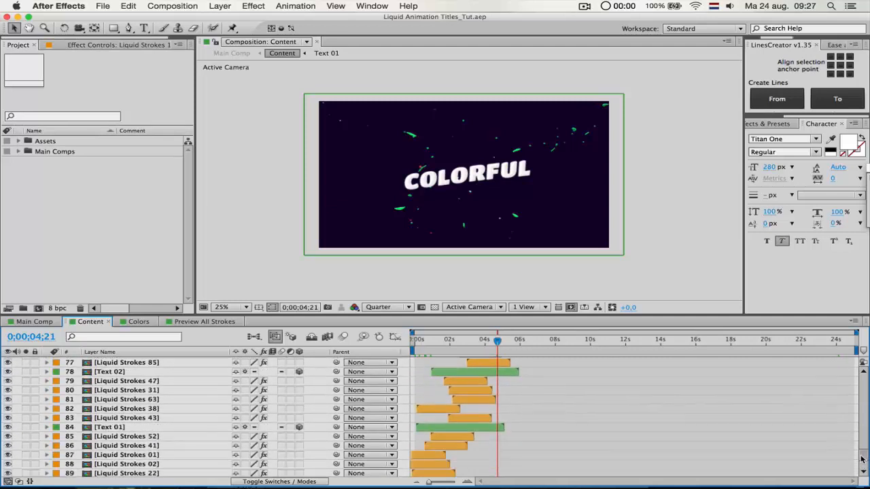
pyautogui.click(139, 438)
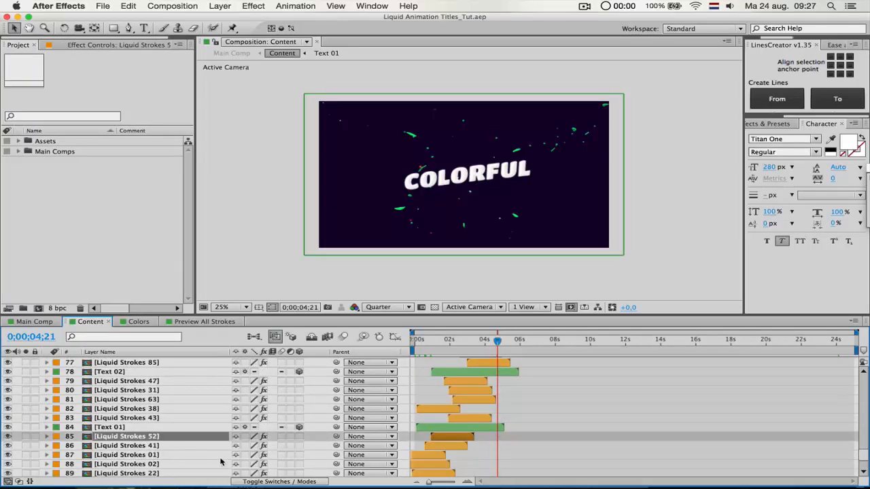
pyautogui.doubleClick(147, 439)
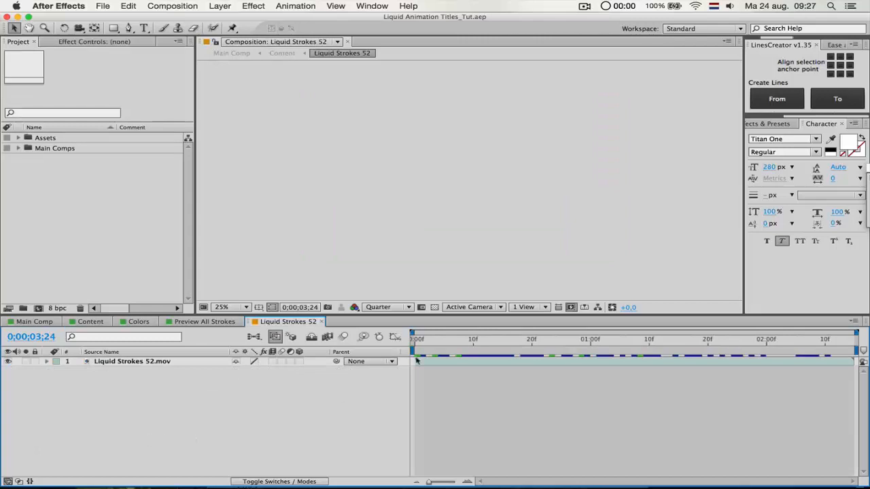
pyautogui.moveTo(479, 340)
pyautogui.mouseDown()
pyautogui.moveTo(664, 343)
pyautogui.moveTo(597, 342)
pyautogui.mouseUp()
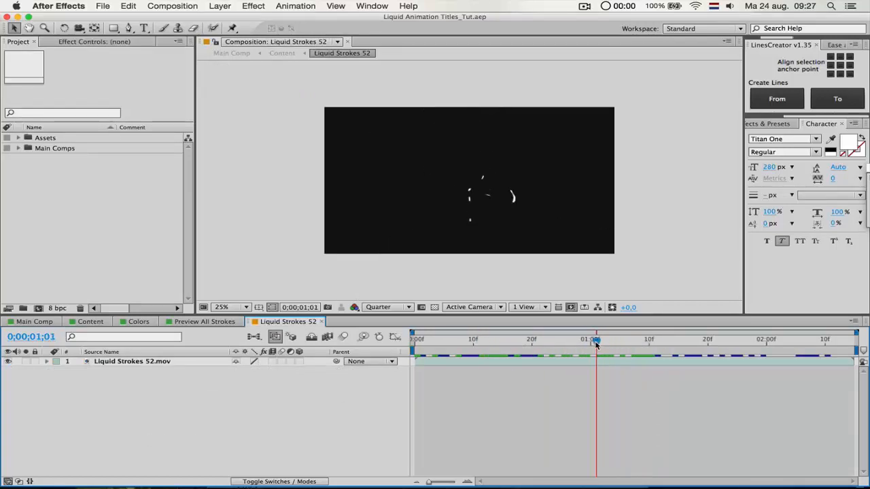
pyautogui.press('space')
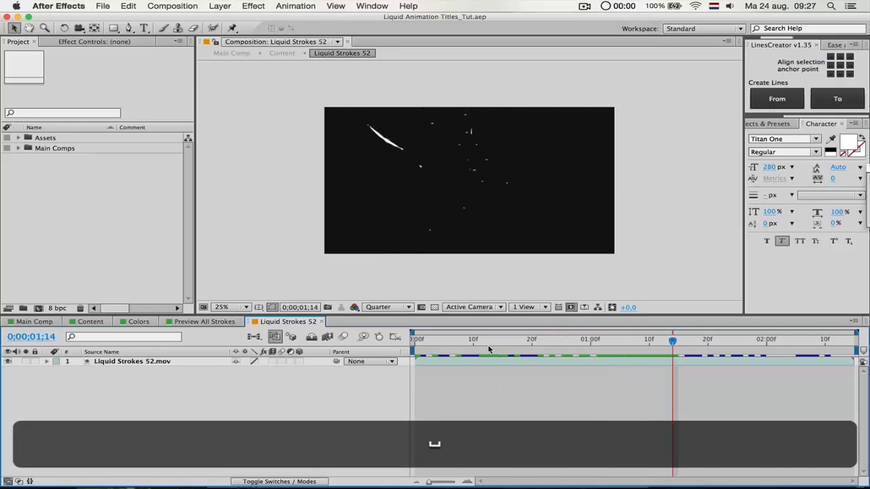
pyautogui.click(323, 322)
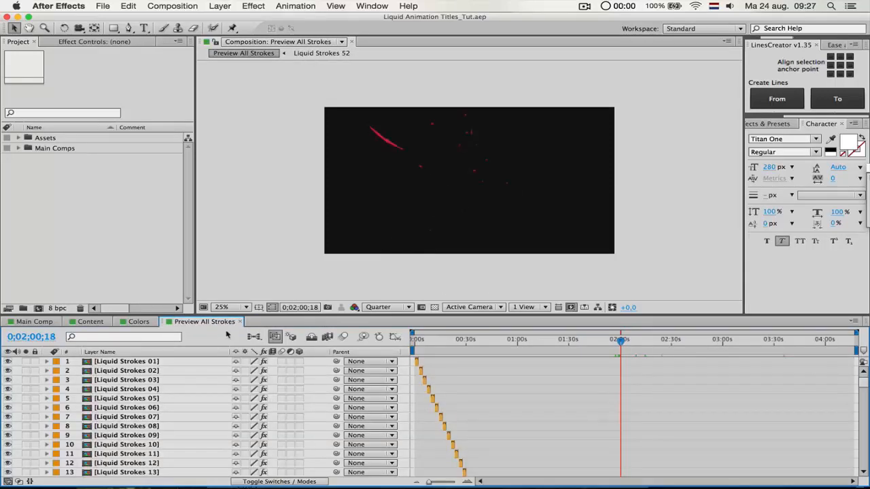
pyautogui.scroll(-5, 283, 397)
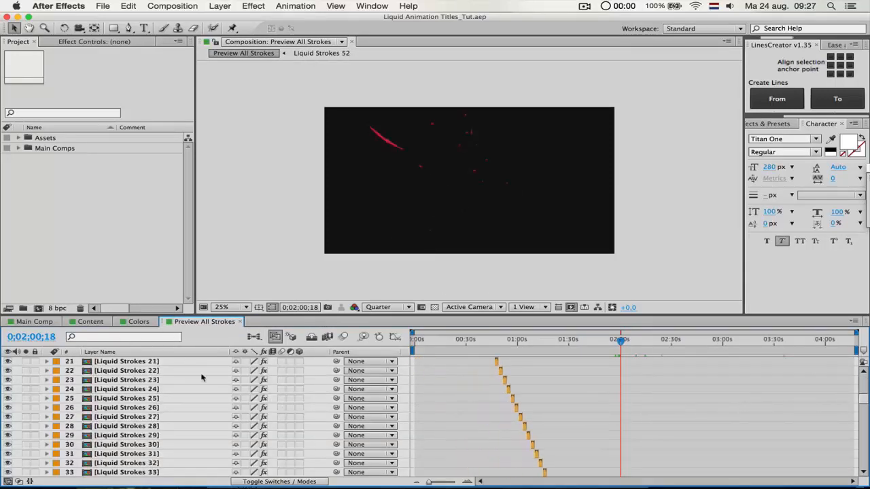
# Examine the Tint effect settings of the Liquid Strokes 52 layer in the Content composition
pyautogui.click(90, 322)
pyautogui.scroll(-1, 286, 409)
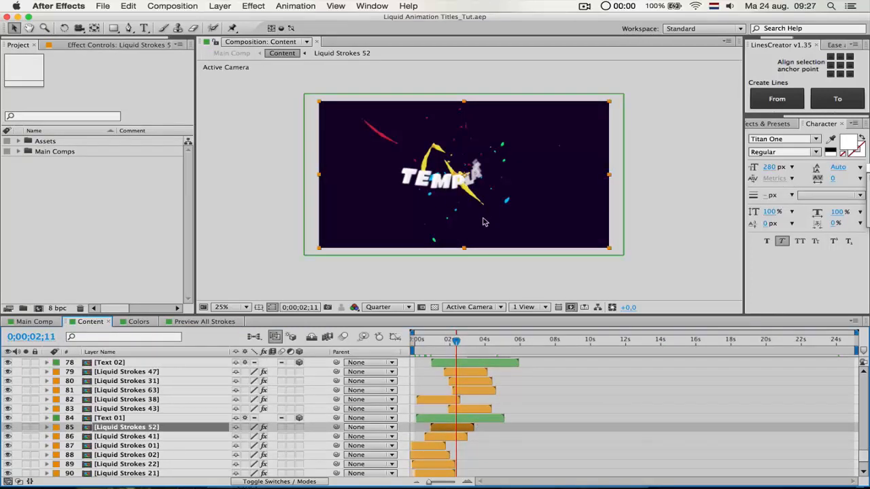
pyautogui.click(119, 418)
pyautogui.click(122, 428)
pyautogui.click(88, 45)
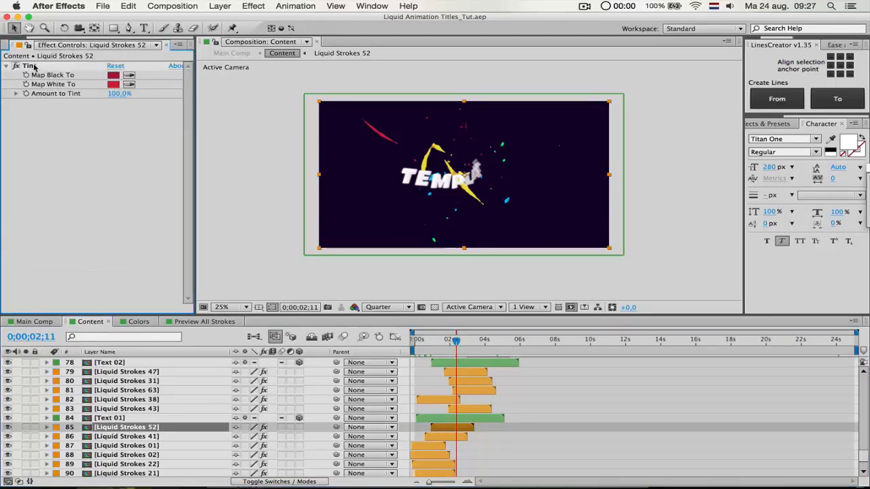
pyautogui.click(57, 63)
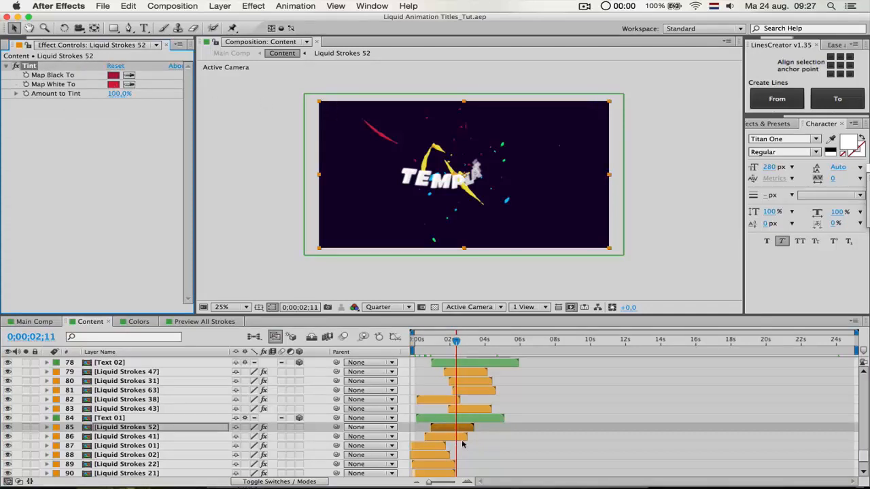
# Move to 0;00;01;06 in the Content timeline and view the Tint settings of the Liquid Strokes 41 layer
pyautogui.scroll(-2, 462, 444)
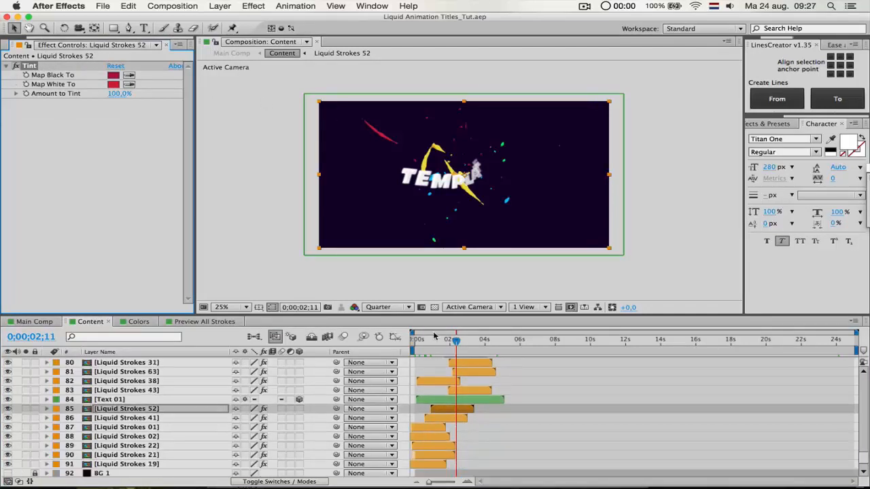
pyautogui.click(436, 341)
pyautogui.click(444, 419)
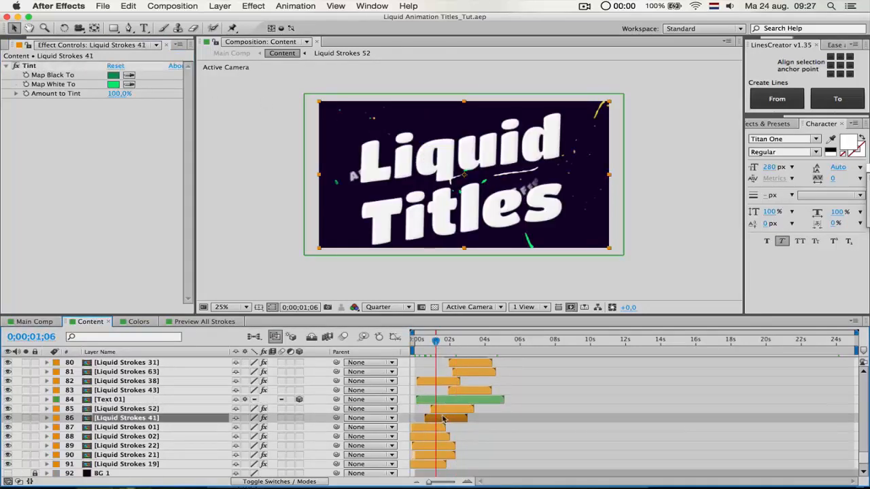
# Move to 0;00;03;07 in the Content timeline and compare the Tint colors of Liquid Strokes 47, 85 and 63
pyautogui.moveTo(460, 341); pyautogui.dragTo(467, 343)
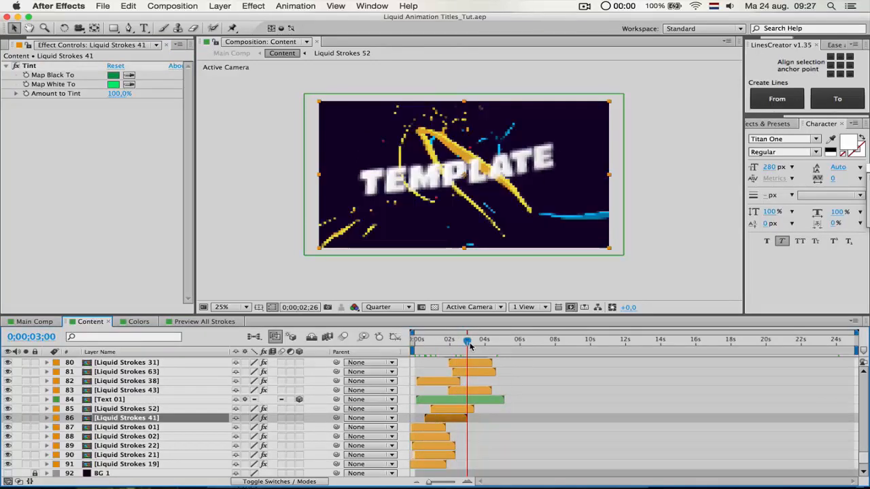
pyautogui.scroll(1, 471, 361)
pyautogui.click(472, 364)
pyautogui.scroll(2, 472, 390)
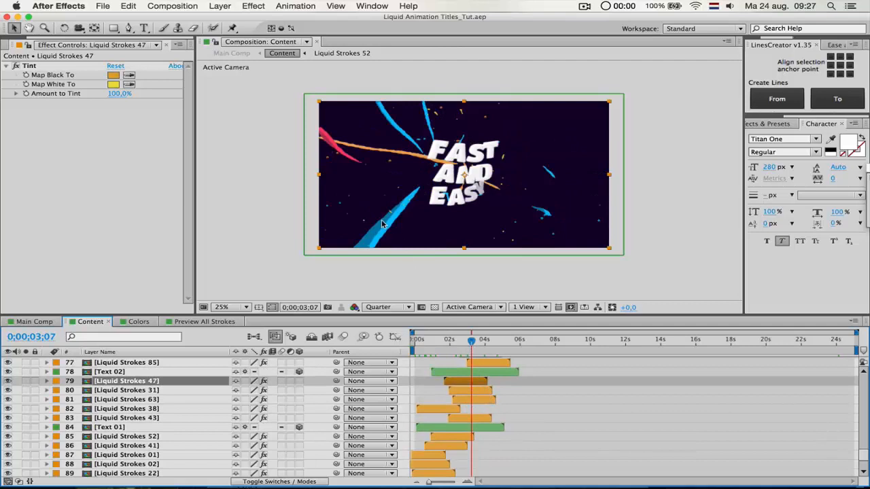
pyautogui.scroll(5, 345, 414)
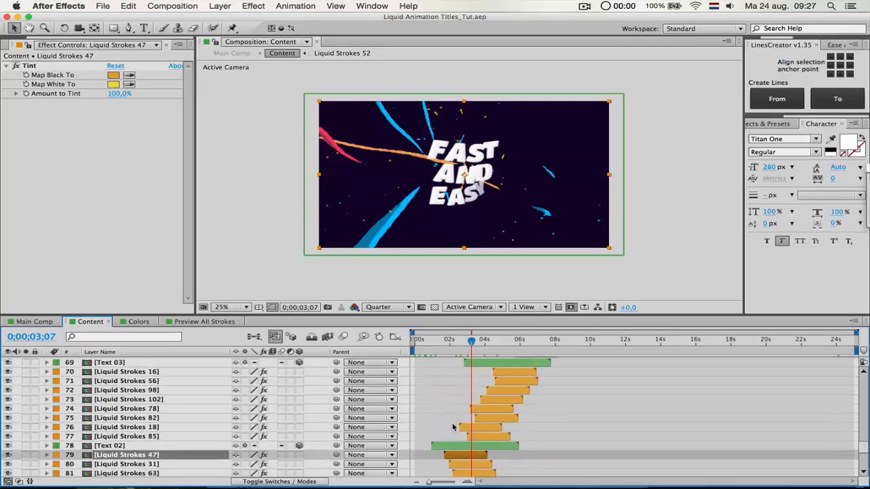
pyautogui.click(485, 403)
pyautogui.scroll(-4, 484, 404)
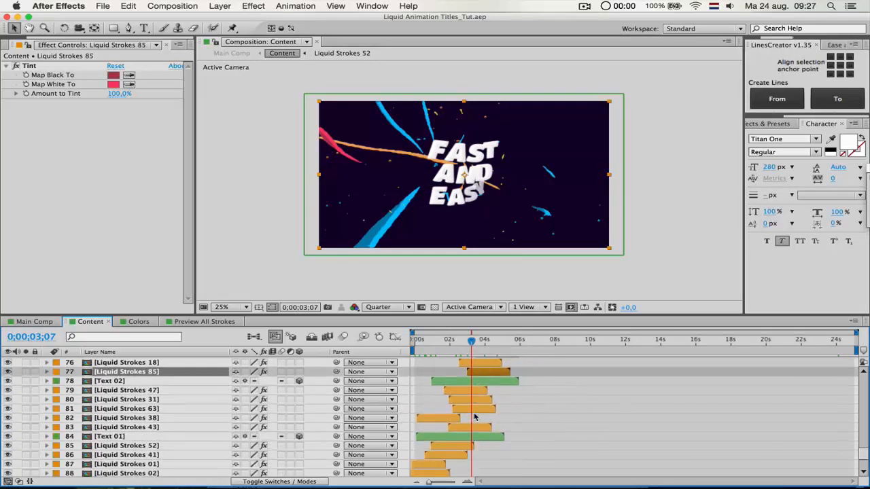
pyautogui.click(470, 409)
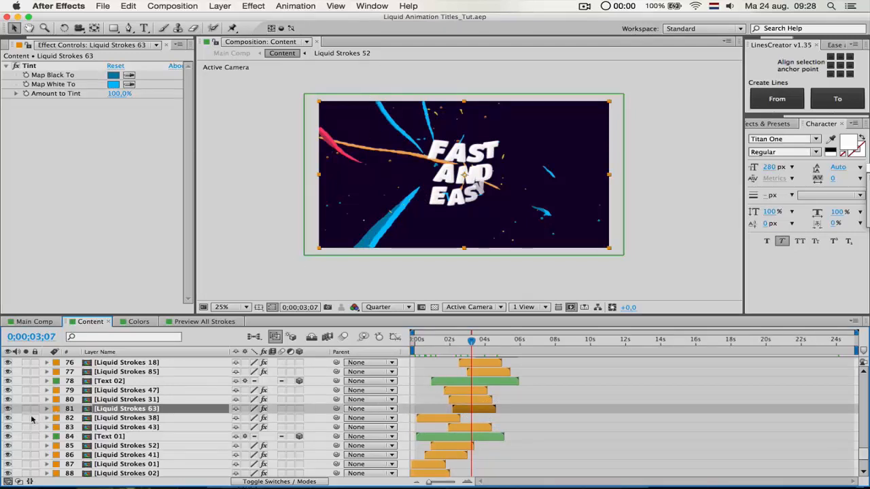
# Toggle the visibility of the Liquid Strokes 63 layer off and on to identify its stroke in the frame
pyautogui.click(8, 409)
pyautogui.click(8, 410)
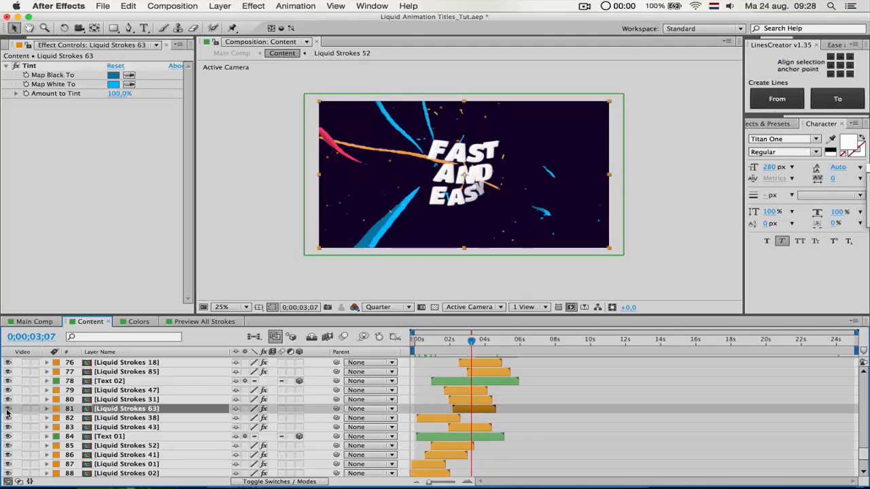
pyautogui.click(8, 410)
pyautogui.click(8, 410)
pyautogui.click(8, 410)
pyautogui.click(8, 410)
pyautogui.click(8, 410)
# Set the Map Black To color of the Liquid Strokes 63 Tint effect to red B92A2A
pyautogui.click(113, 75)
pyautogui.moveTo(166, 236)
pyautogui.mouseDown()
pyautogui.moveTo(173, 241)
pyautogui.moveTo(148, 269)
pyautogui.moveTo(175, 287)
pyautogui.moveTo(205, 280)
pyautogui.moveTo(197, 301)
pyautogui.moveTo(198, 247)
pyautogui.mouseUp()
pyautogui.moveTo(249, 271); pyautogui.dragTo(255, 191)
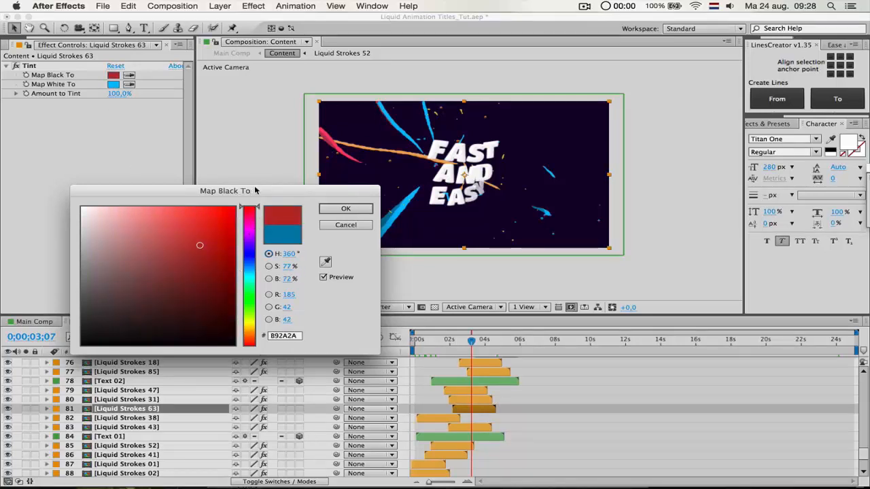
pyautogui.click(346, 209)
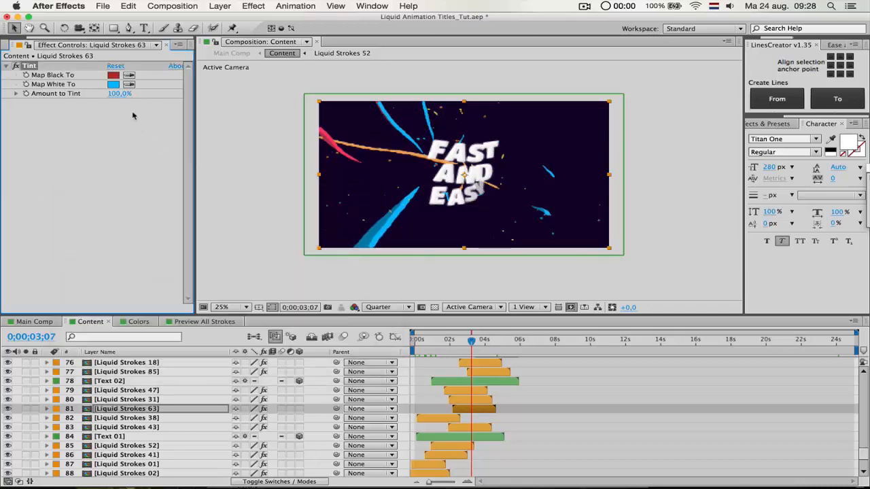
# Set the Map White To color of Liquid Strokes 63 to a dark red, and undo both Tint color changes
pyautogui.click(113, 84)
pyautogui.moveTo(249, 238); pyautogui.dragTo(251, 211)
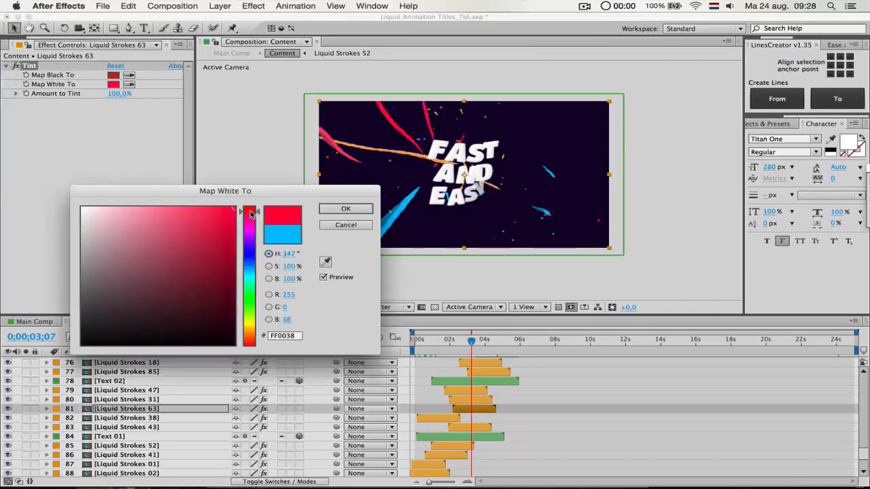
pyautogui.moveTo(182, 234); pyautogui.dragTo(192, 273)
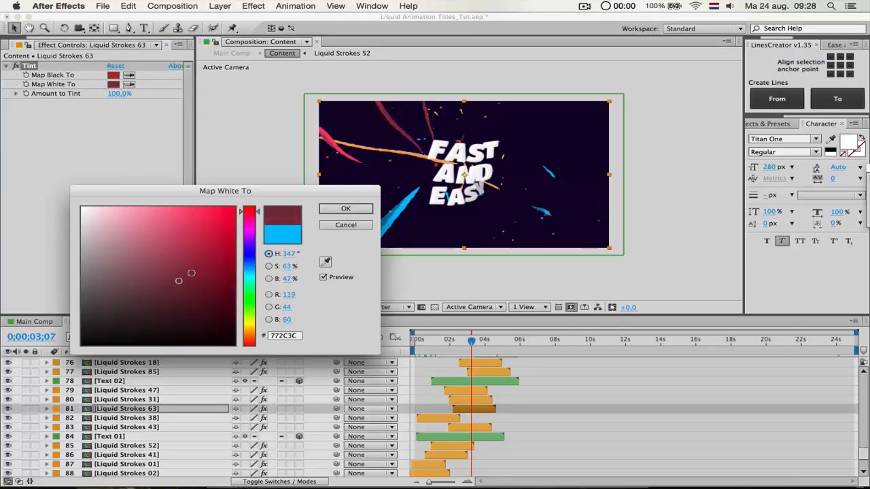
pyautogui.click(345, 208)
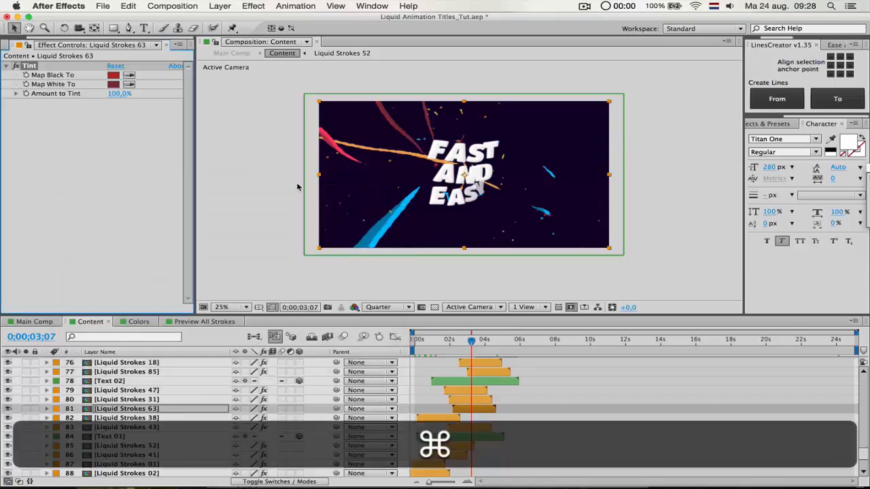
pyautogui.press('super+z')
pyautogui.press('super+z')
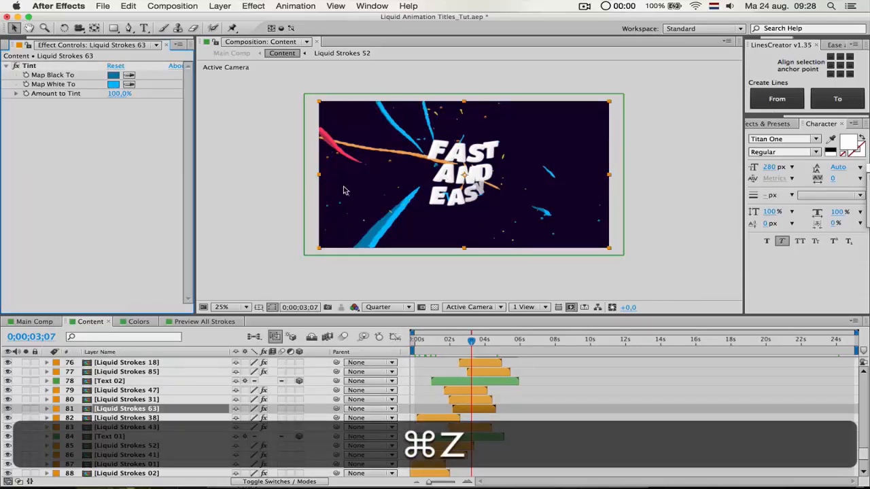
# Copy the Tint effect of color 15 in the Colors composition and paste it onto Liquid Strokes 63 in Content
pyautogui.click(138, 322)
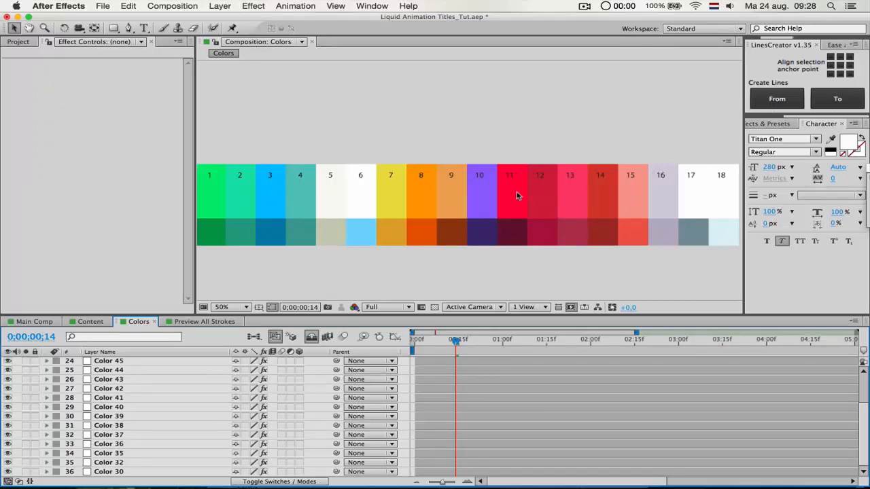
pyautogui.click(643, 173)
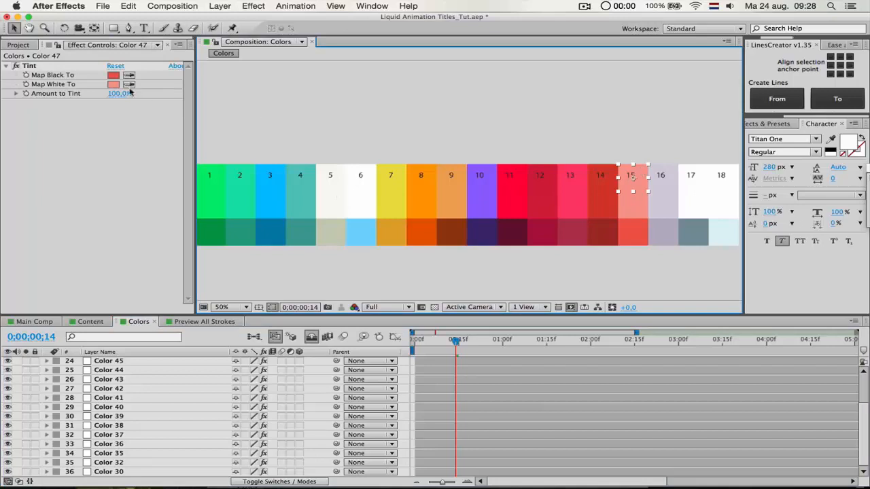
pyautogui.click(31, 67)
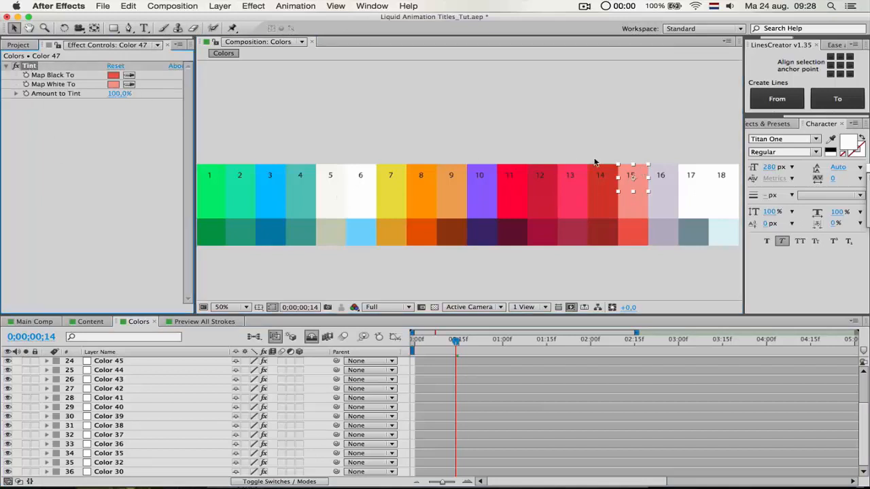
pyautogui.click(646, 141)
pyautogui.click(637, 175)
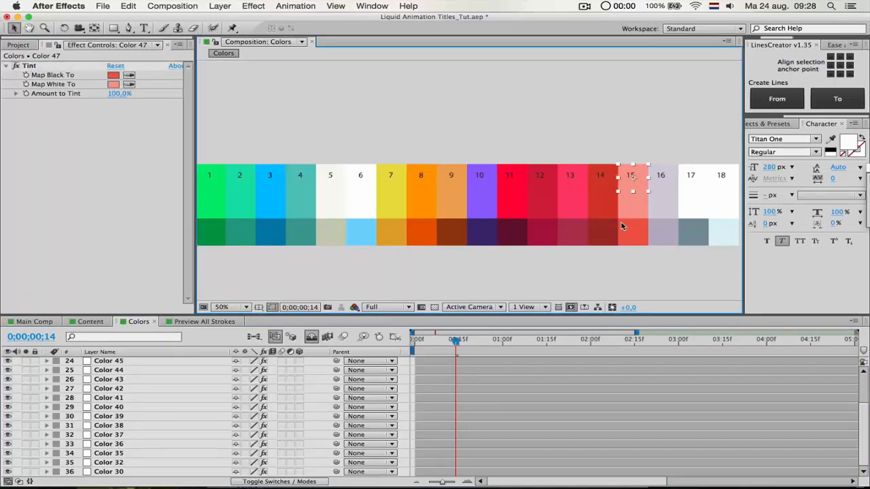
pyautogui.click(28, 67)
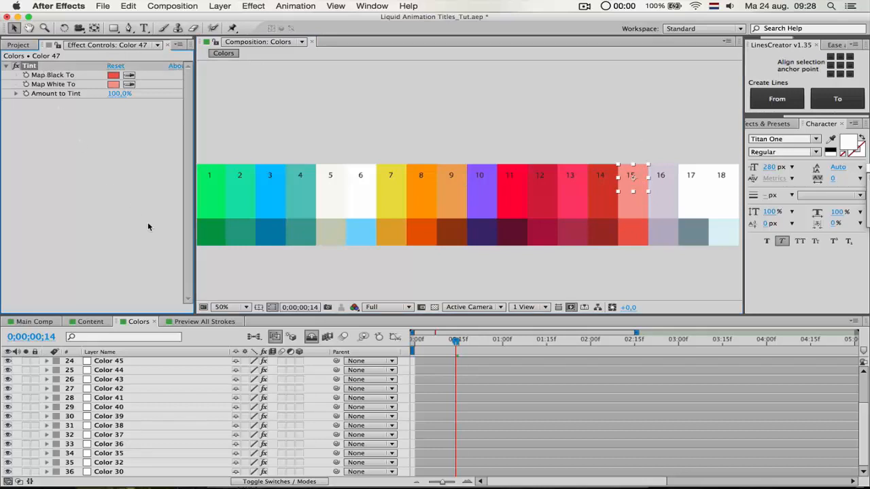
pyautogui.press('super')
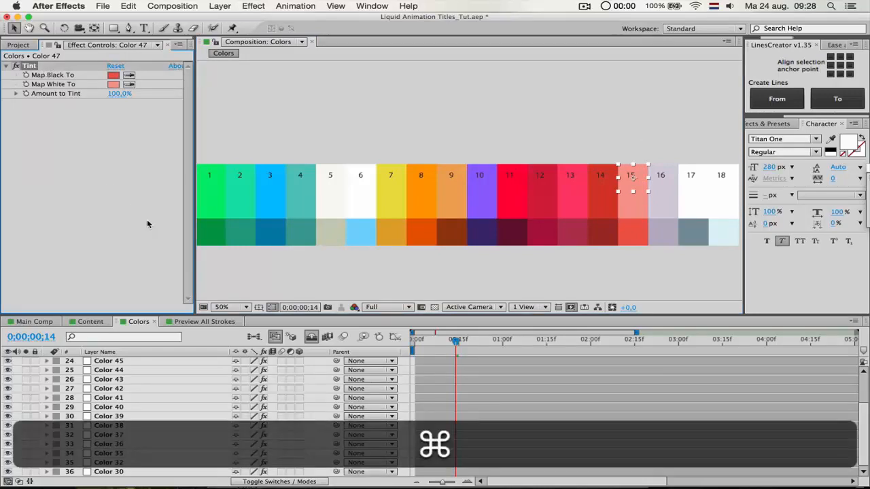
pyautogui.press('super+c')
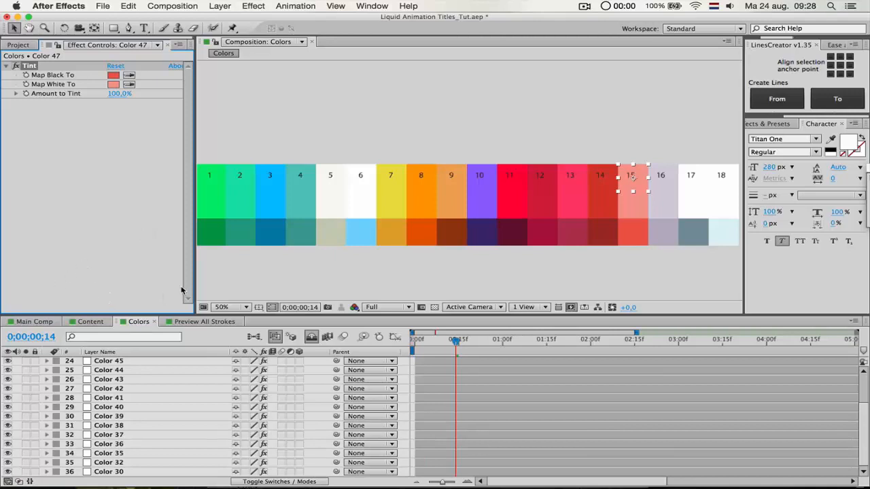
pyautogui.click(80, 322)
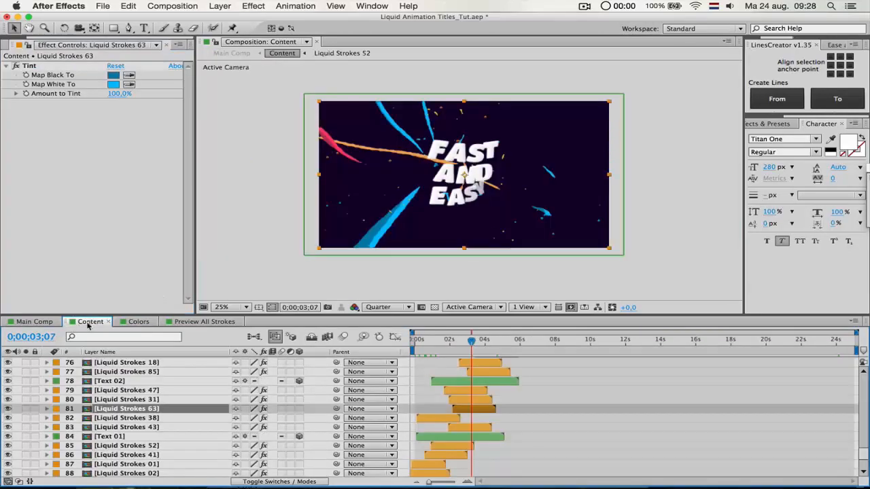
pyautogui.press('super+v')
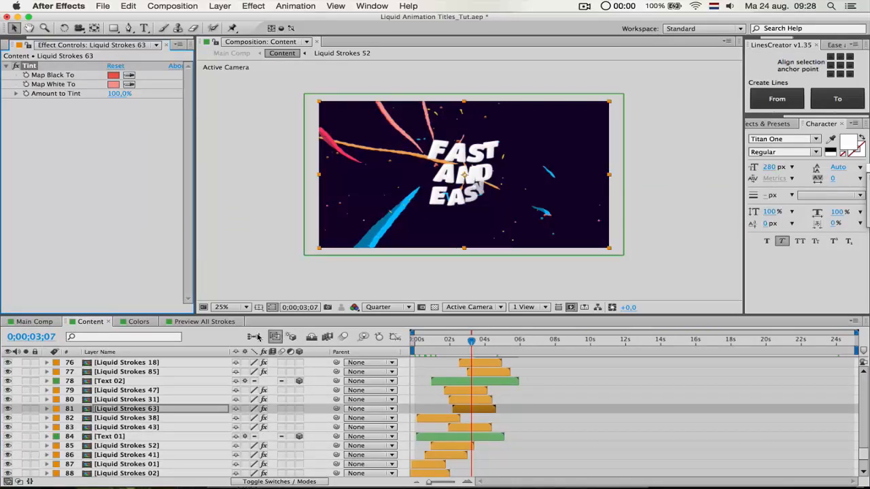
# Copy the Tint effect of green color 2 in the Colors composition
pyautogui.click(139, 321)
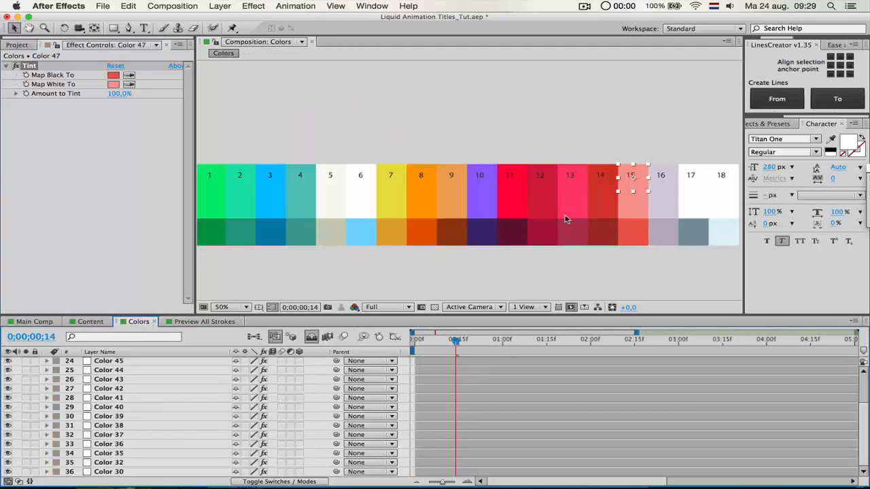
pyautogui.click(563, 184)
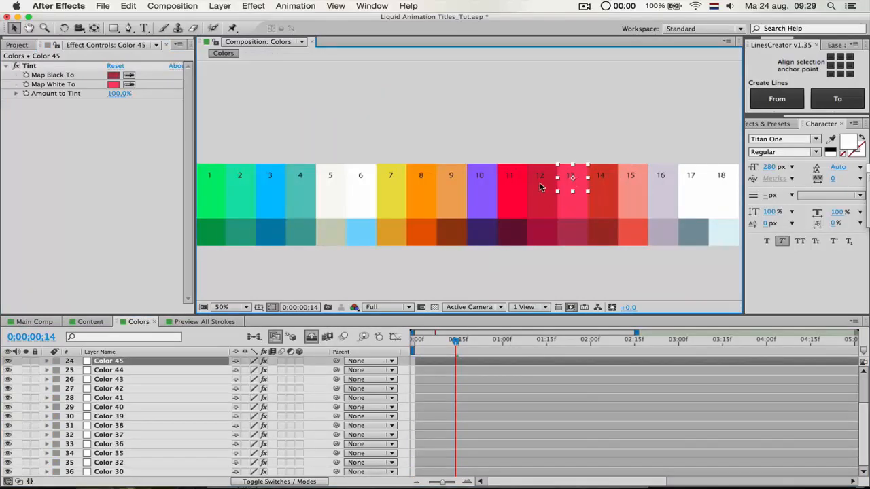
pyautogui.click(245, 181)
pyautogui.press('super+c')
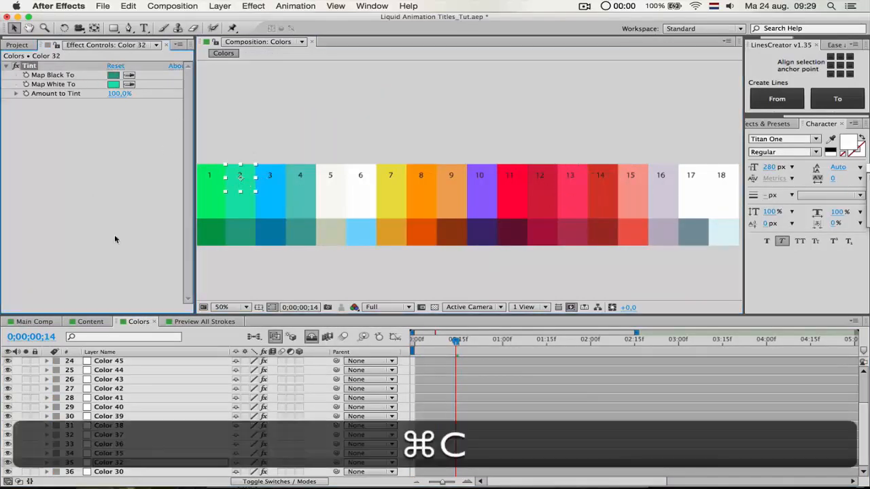
# Paste the copied Tint effect onto the Liquid Strokes 43 layer in Content and preview the recolored stroke from 0;00;03;06
pyautogui.click(90, 322)
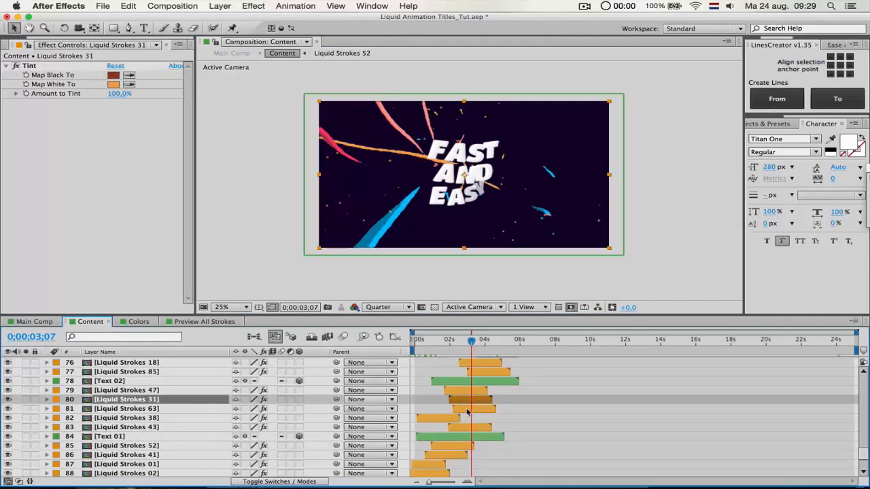
pyautogui.scroll(-1, 480, 411)
pyautogui.click(466, 418)
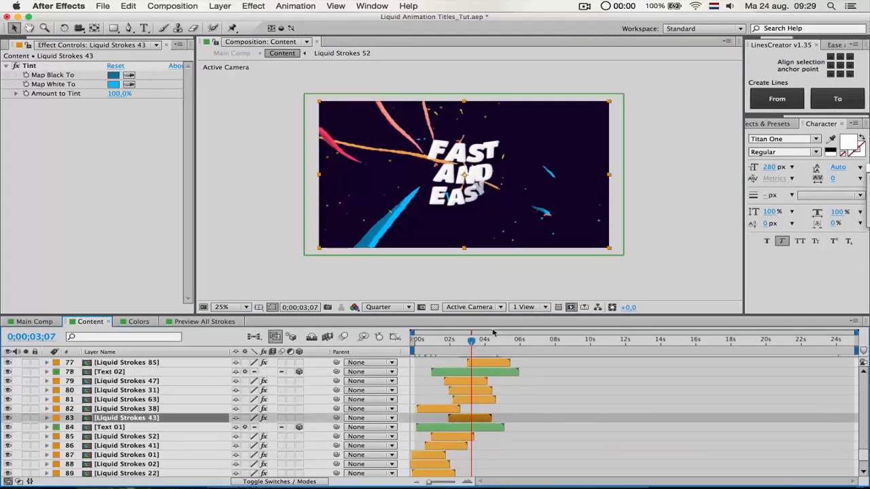
pyautogui.click(468, 344)
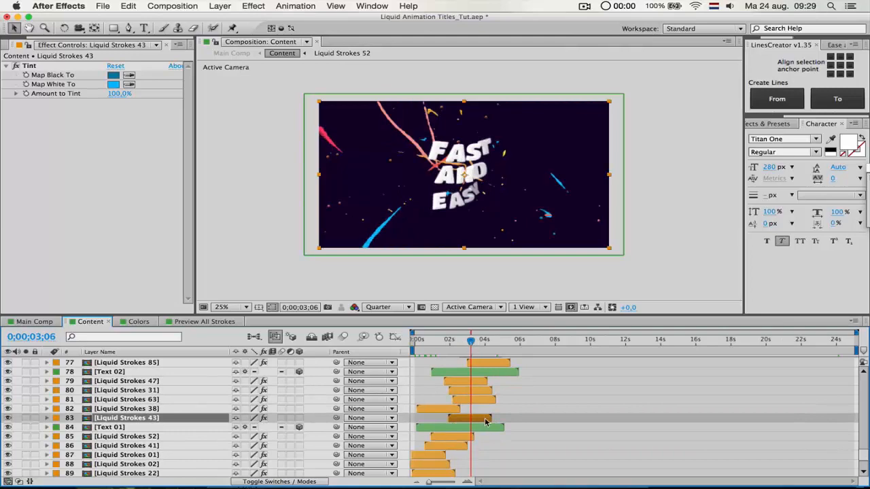
pyautogui.click(33, 66)
pyautogui.press('super+v')
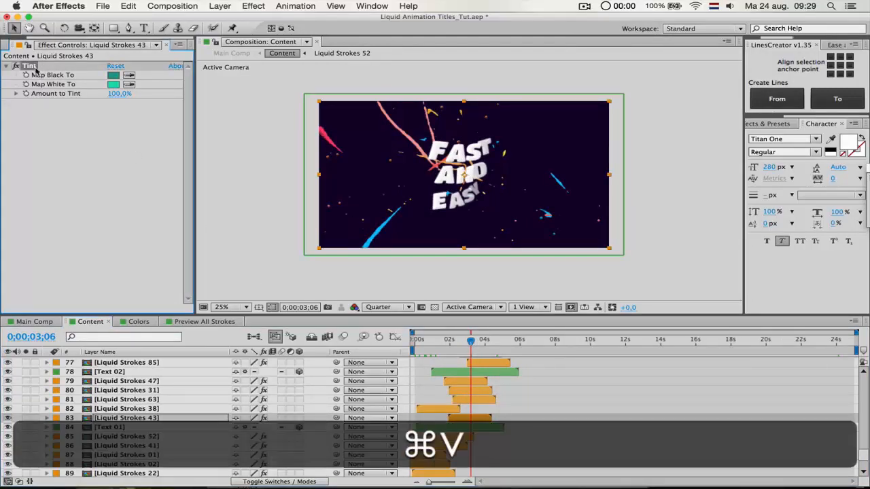
pyautogui.press('space')
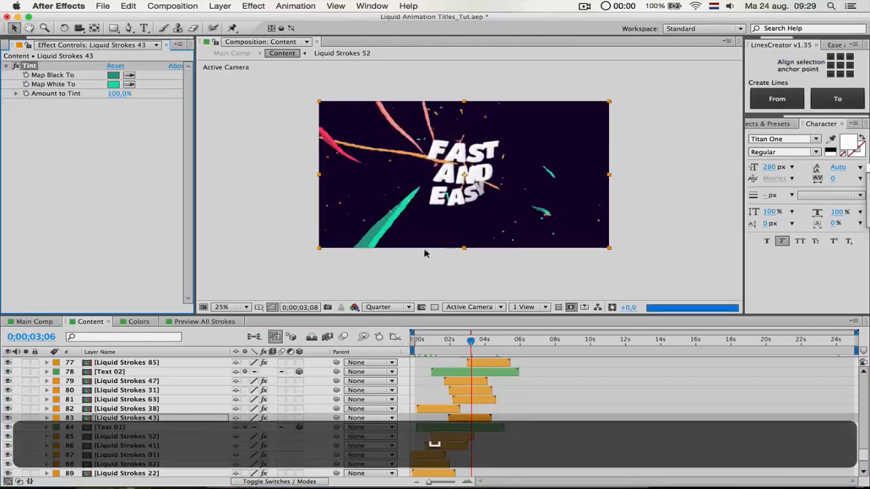
pyautogui.press('space')
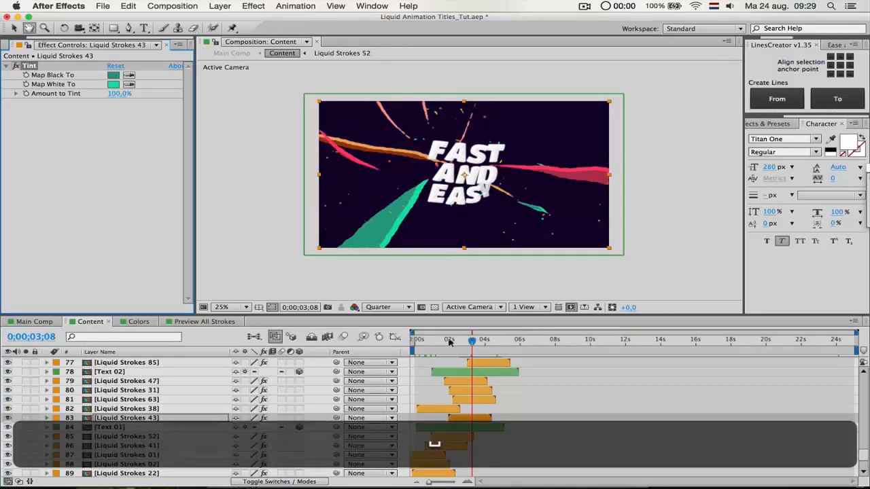
# Review the stroke layers around Text 02 in the Content timeline and move on to 0;00;04;08
pyautogui.scroll(4, 530, 400)
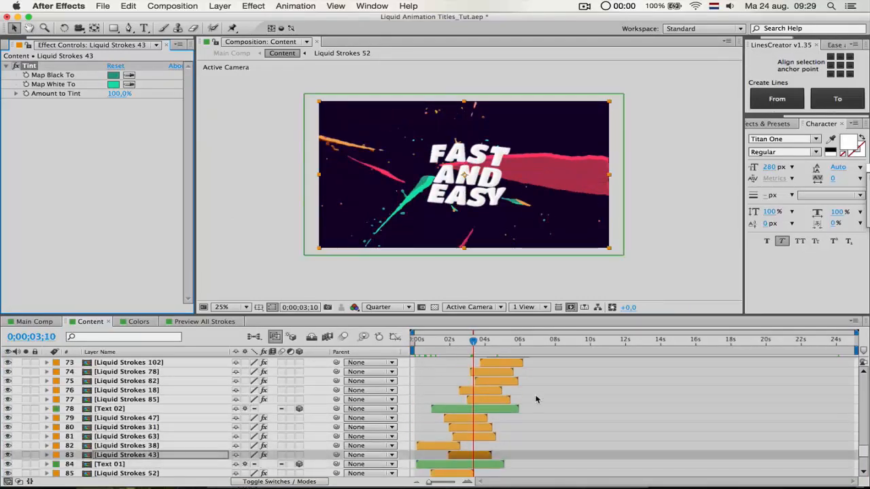
pyautogui.scroll(-2, 530, 400)
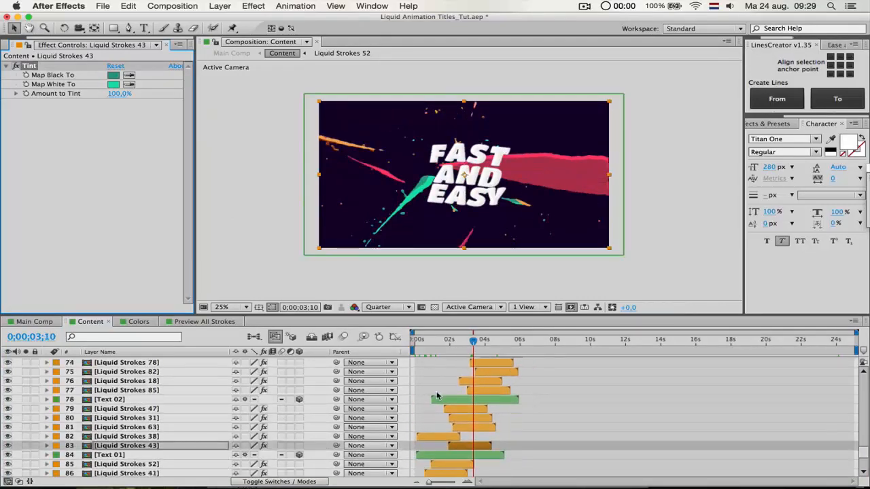
pyautogui.scroll(2, 224, 406)
pyautogui.scroll(1, 220, 411)
pyautogui.scroll(-3, 222, 413)
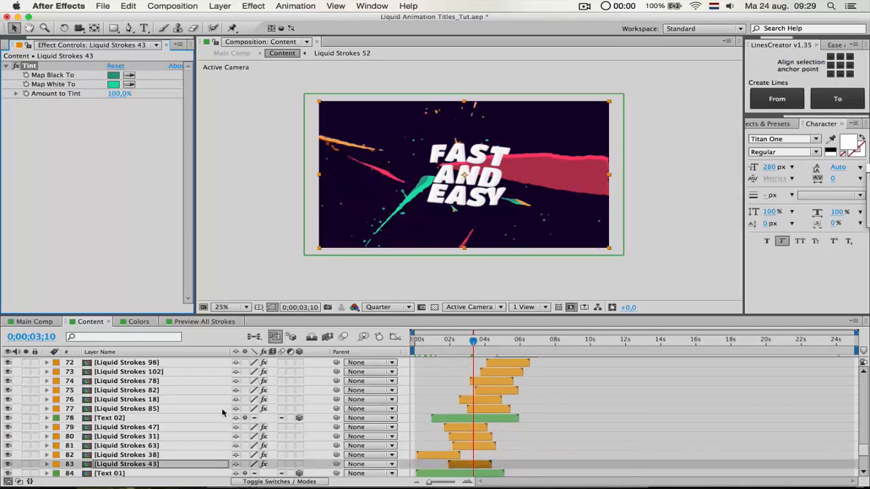
pyautogui.click(176, 421)
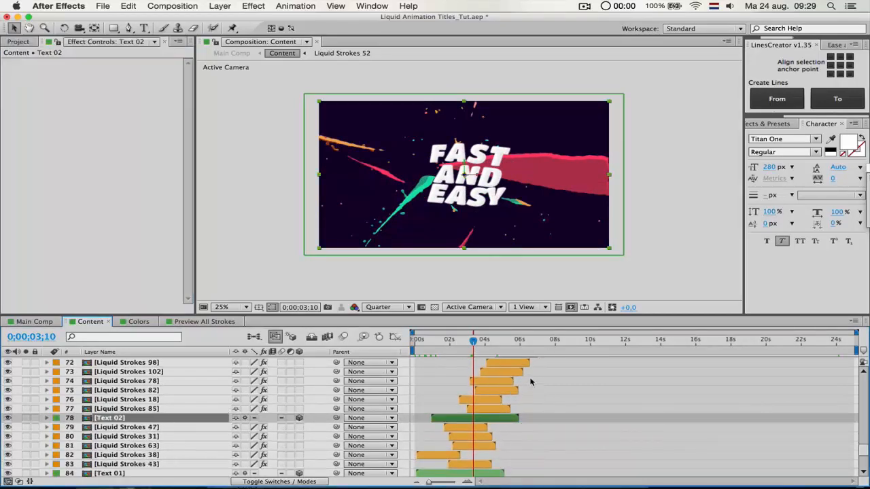
pyautogui.click(490, 340)
pyautogui.scroll(3, 549, 409)
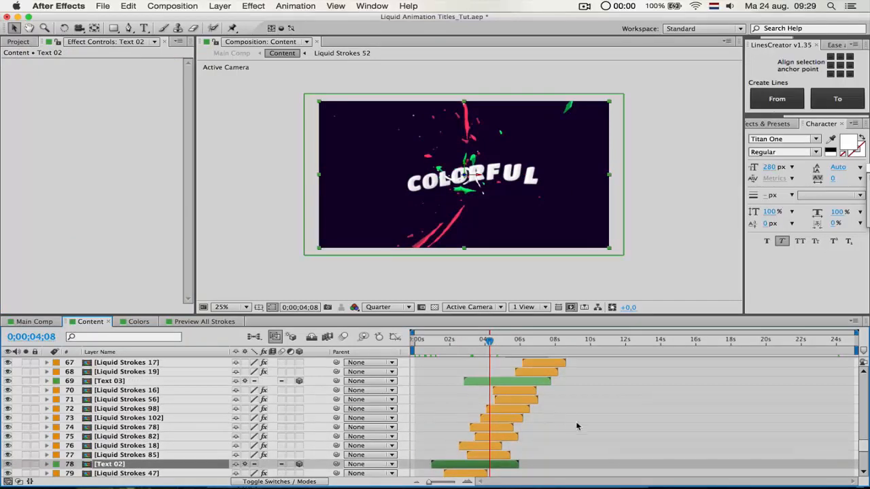
# Examine how the text and stroke layers are staggered over time from Text 02 up to Text 09 in the Content timeline
pyautogui.scroll(-3, 578, 377)
pyautogui.scroll(4, 486, 421)
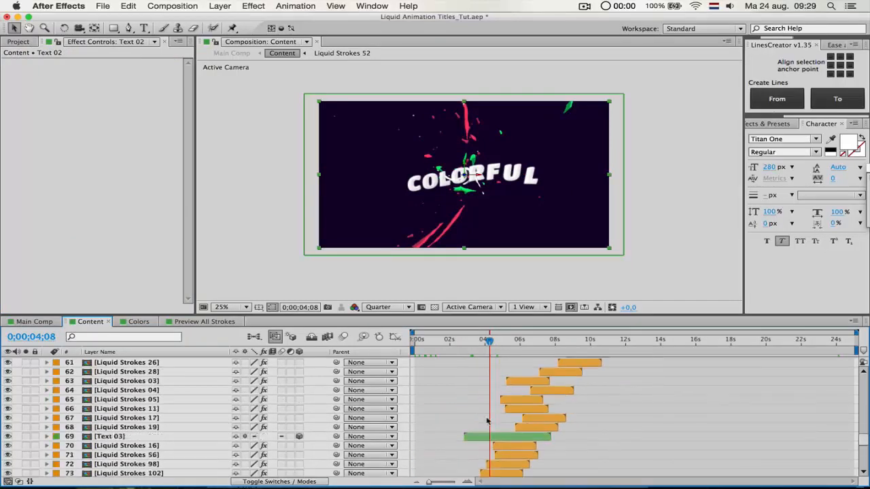
pyautogui.scroll(1, 531, 442)
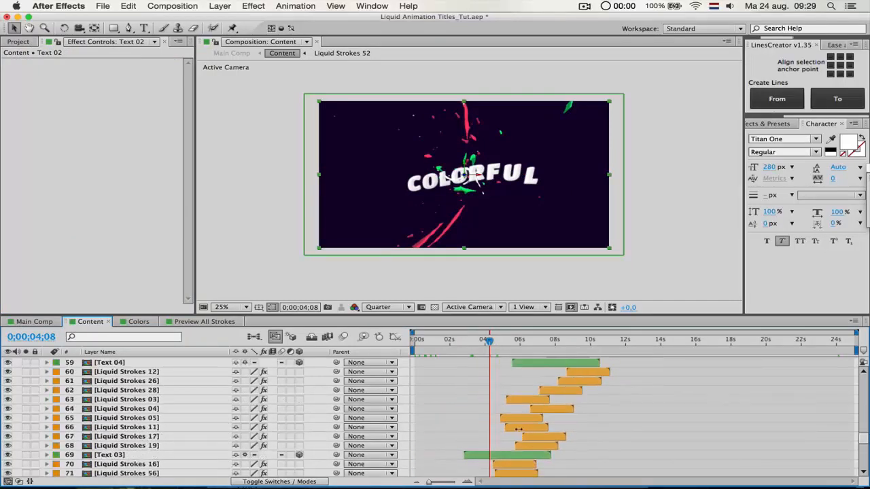
pyautogui.scroll(3, 528, 436)
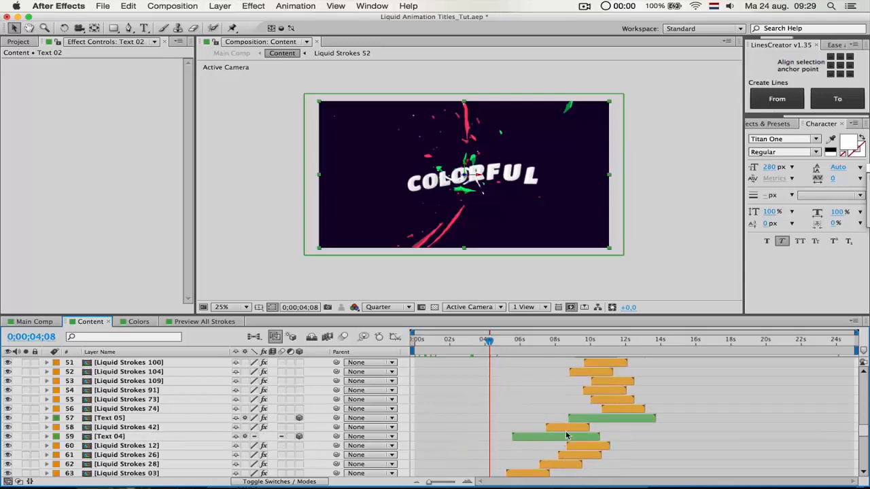
pyautogui.scroll(15, 565, 440)
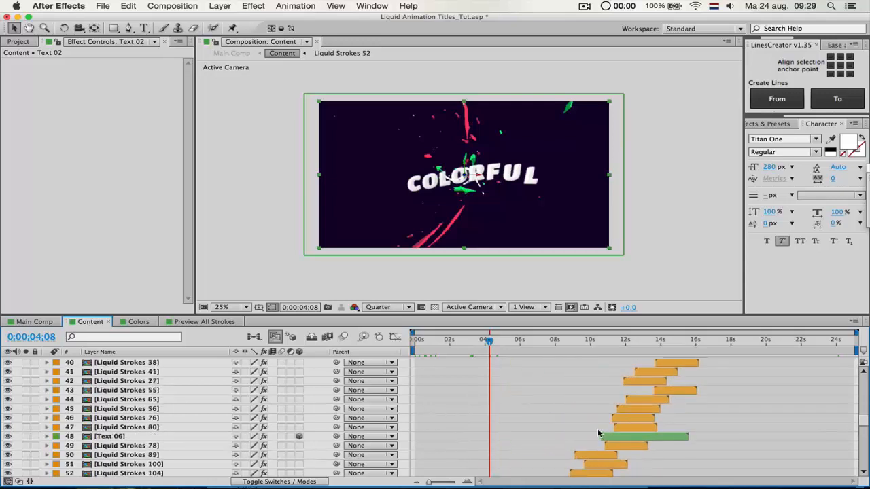
pyautogui.scroll(-7, 624, 422)
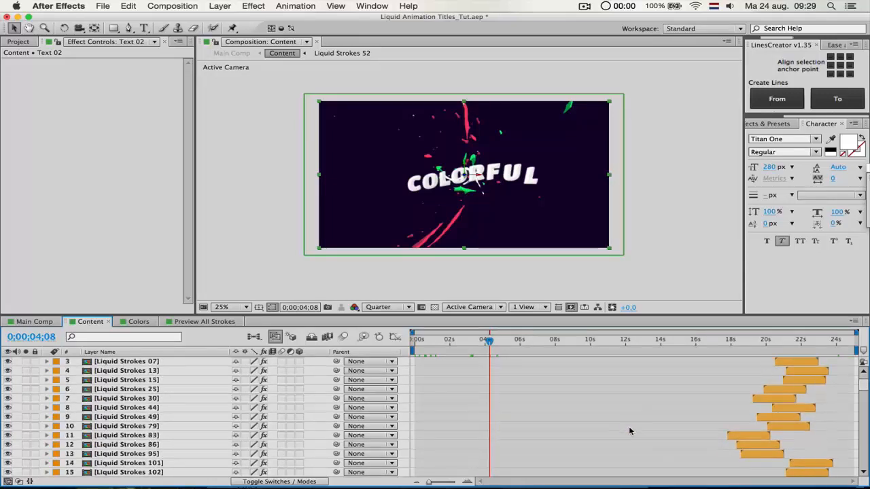
pyautogui.click(703, 390)
pyautogui.scroll(10, 707, 408)
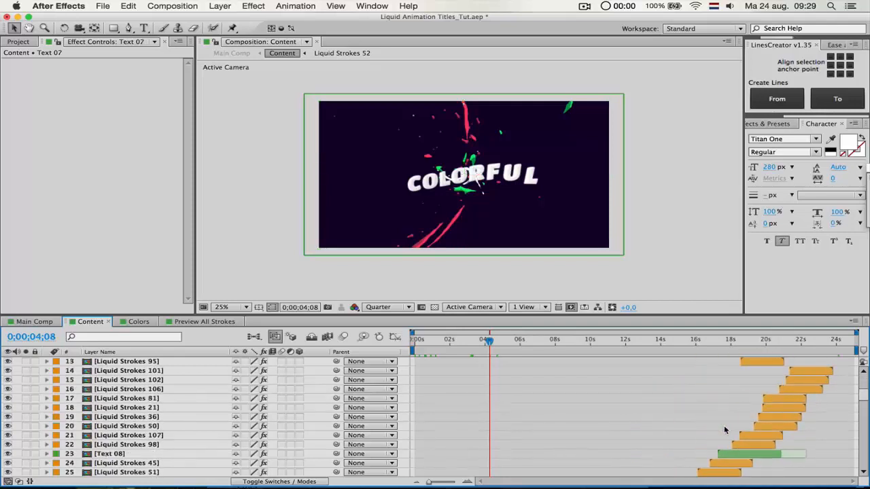
pyautogui.click(805, 381)
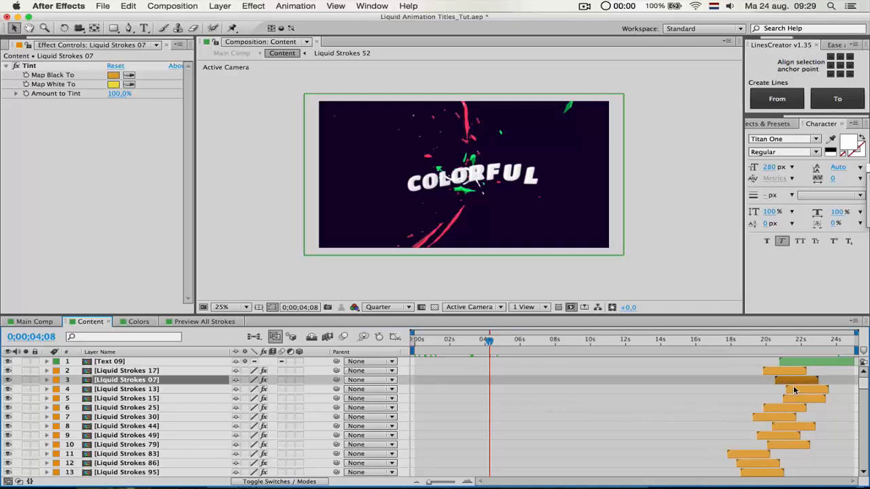
# Review the stroke layers between Text 08 and Text 03 in the Content timeline
pyautogui.scroll(-6, 536, 401)
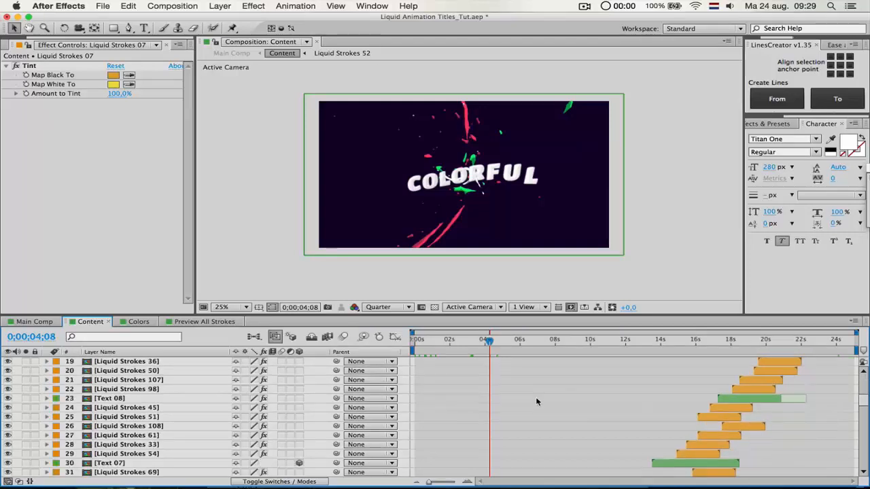
pyautogui.scroll(-10, 537, 401)
pyautogui.scroll(-6, 450, 372)
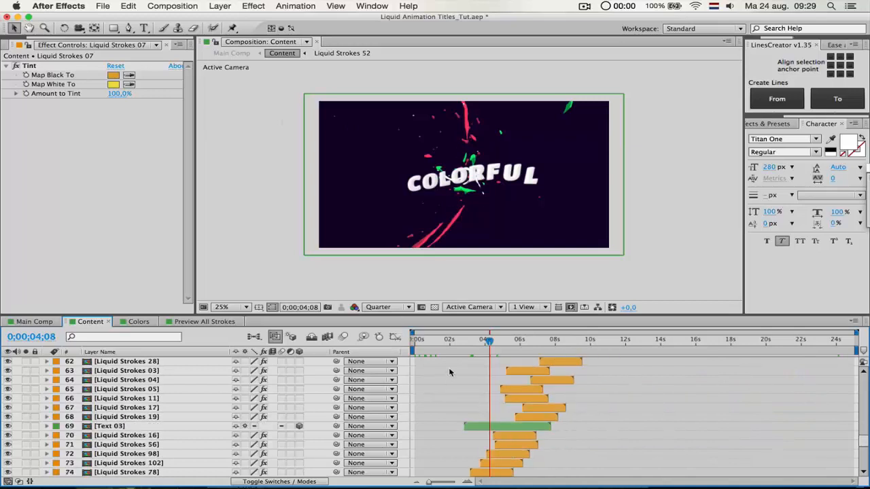
pyautogui.press('f')
pyautogui.scroll(4, 499, 423)
pyautogui.scroll(2, 499, 423)
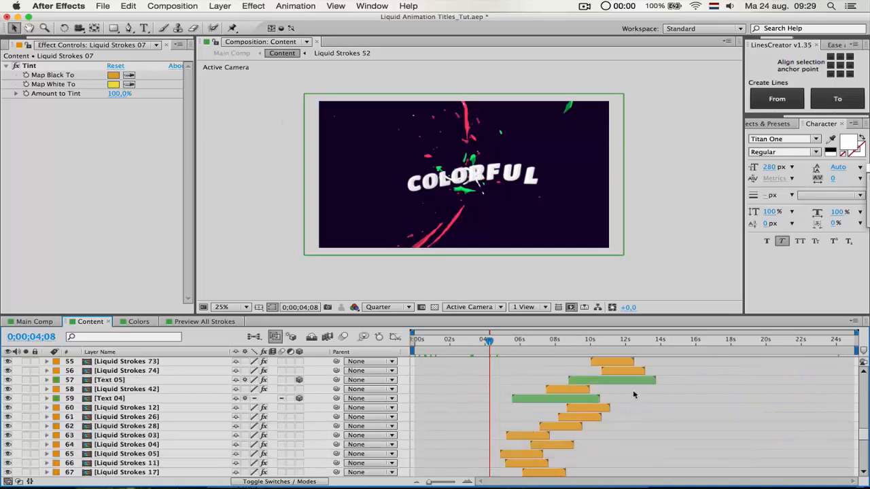
pyautogui.scroll(-5, 514, 392)
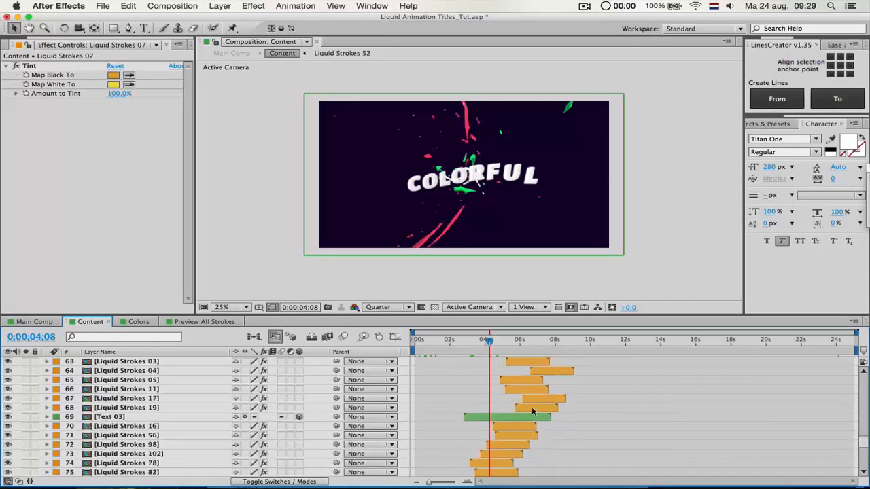
# Try moving the Liquid Strokes 85 layer slightly earlier in time, and undo the move
pyautogui.click(483, 436)
pyautogui.click(483, 446)
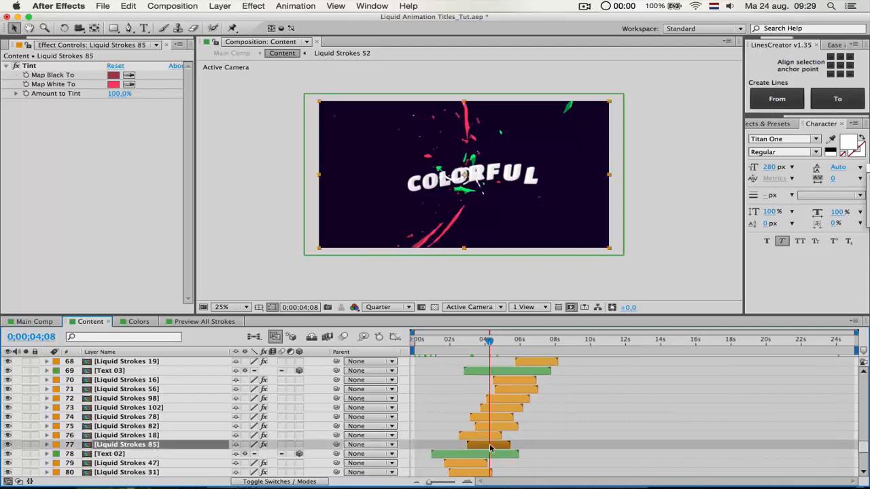
pyautogui.scroll(-3, 491, 449)
pyautogui.scroll(2, 484, 428)
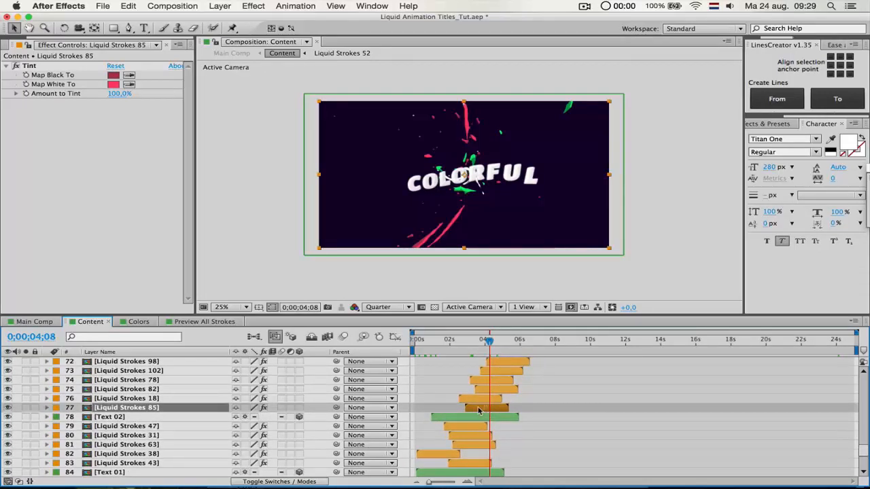
pyautogui.moveTo(479, 411)
pyautogui.mouseDown()
pyautogui.moveTo(494, 411)
pyautogui.moveTo(469, 411)
pyautogui.mouseUp()
pyautogui.press('super+z')
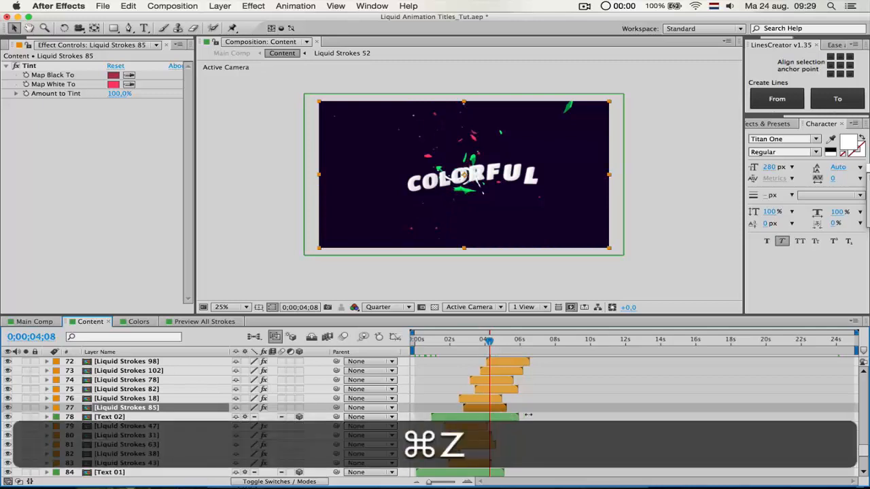
# Preview the opening Liquid Titles animation from the start of Content and stop at 0;00;00;15
pyautogui.scroll(-4, 503, 408)
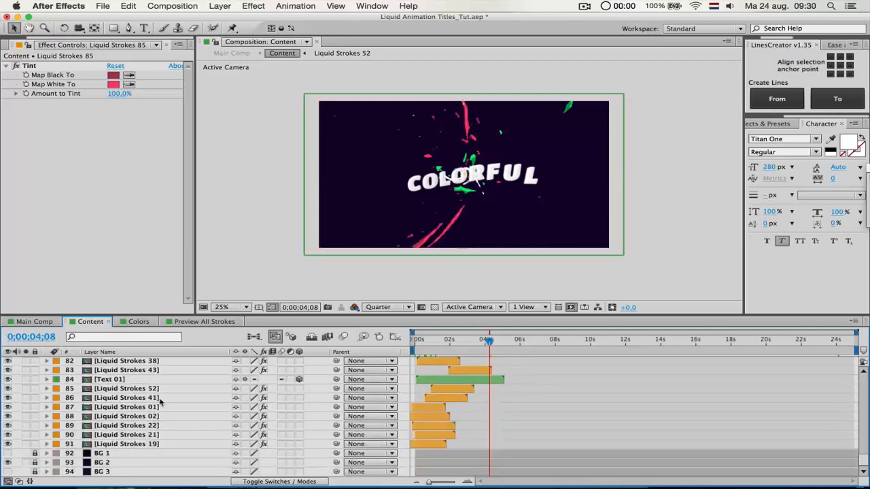
pyautogui.click(435, 342)
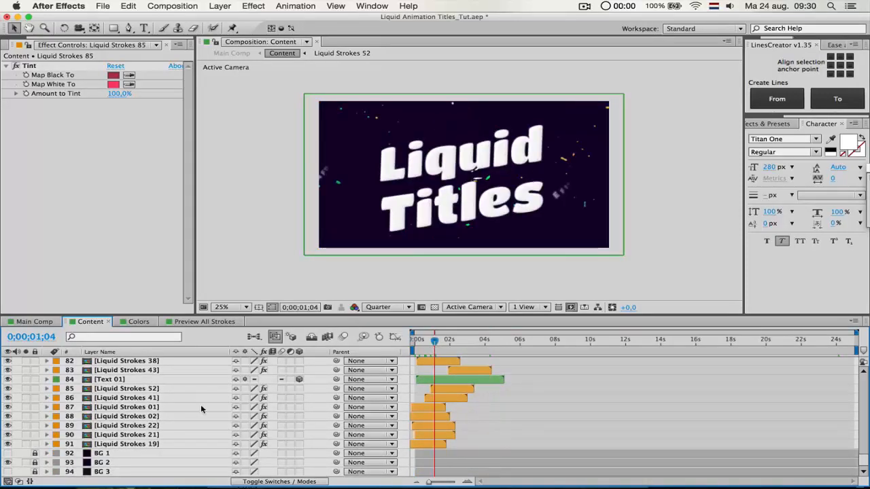
pyautogui.press('space')
pyautogui.press('space')
pyautogui.moveTo(433, 344); pyautogui.dragTo(411, 345)
pyautogui.press('space')
pyautogui.press('space')
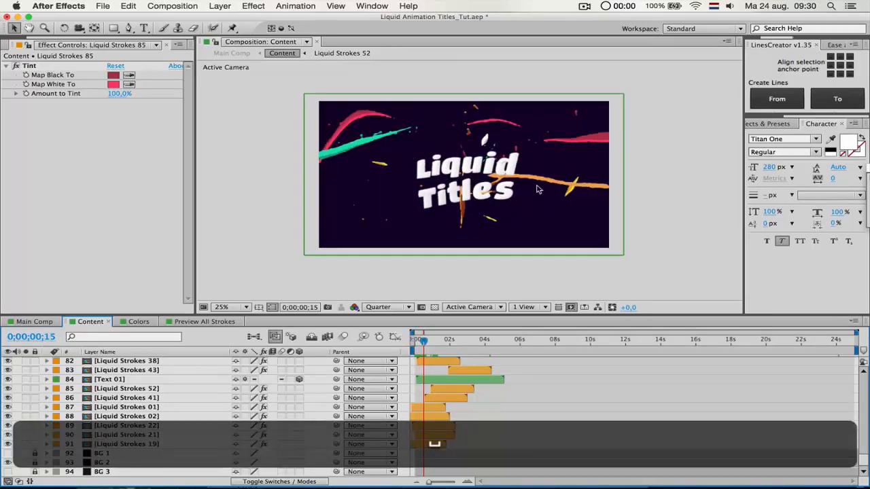
# Try hiding the five stroke layers from Liquid Strokes 01 down to Liquid Strokes 19, and undo the hiding
pyautogui.click(432, 435)
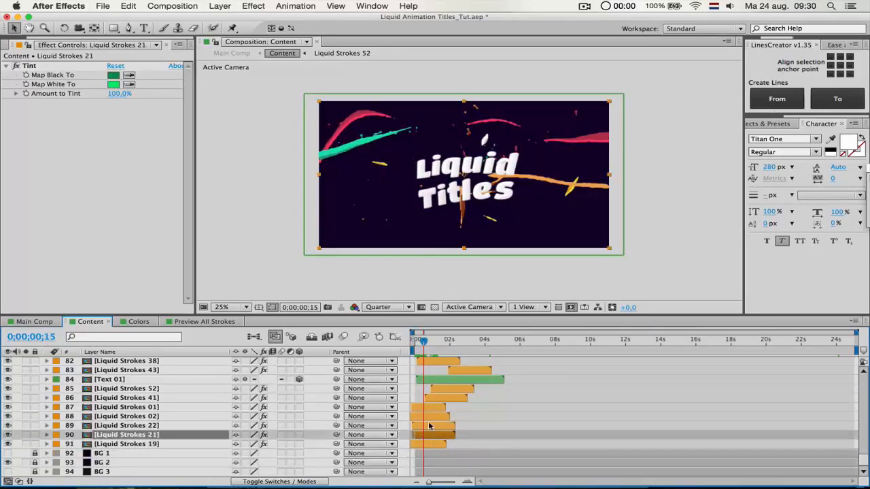
pyautogui.click(426, 417)
pyautogui.click(427, 408)
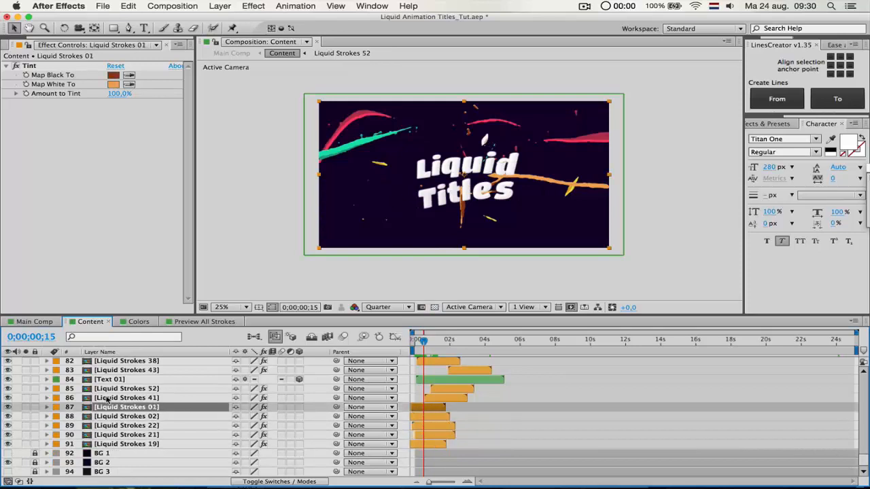
pyautogui.moveTo(6, 406); pyautogui.dragTo(8, 444)
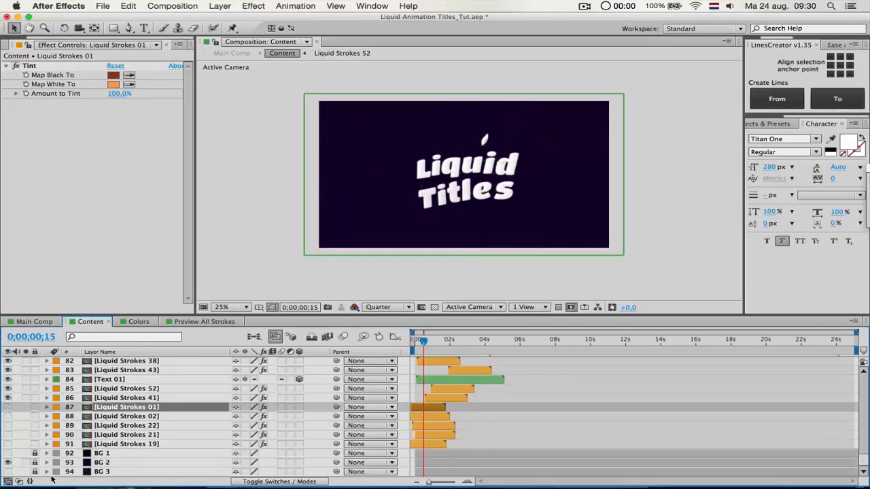
pyautogui.press('super+z')
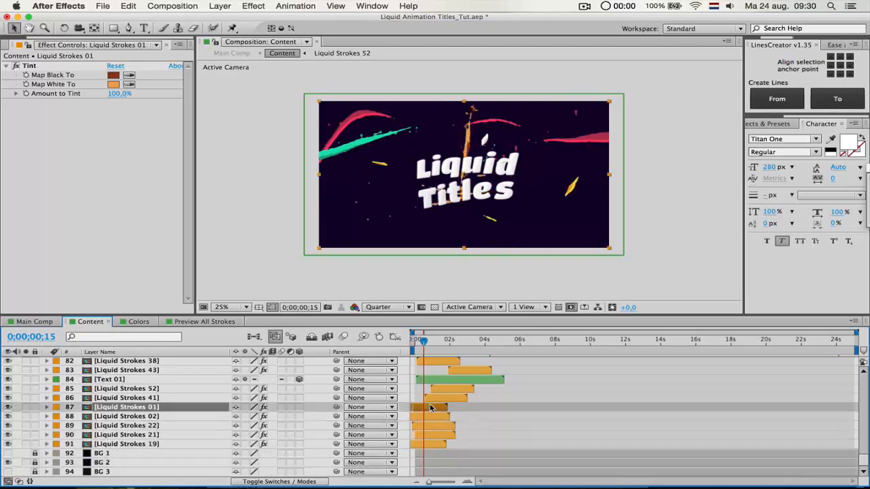
# Shift Liquid Strokes 01, 02, 22, 21 and 19 slightly later in time and preview the new timing from the start
pyautogui.moveTo(430, 408)
pyautogui.mouseDown()
pyautogui.moveTo(437, 408)
pyautogui.moveTo(438, 449)
pyautogui.mouseUp()
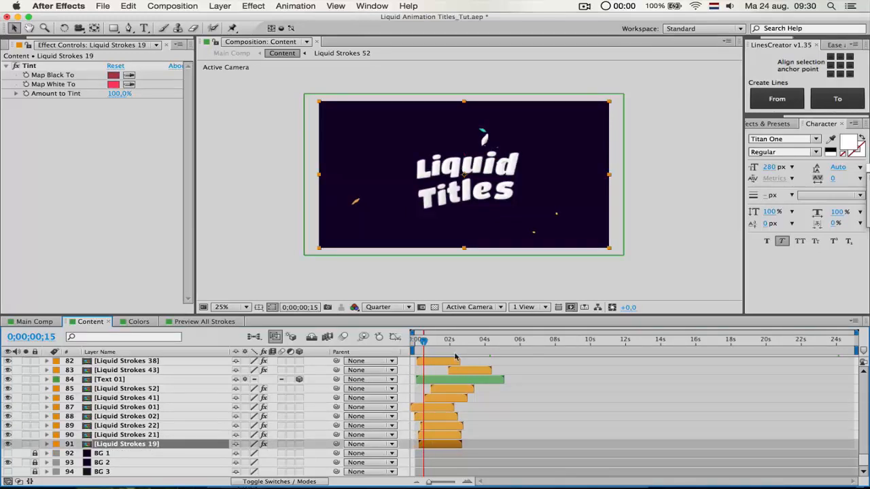
pyautogui.moveTo(423, 340); pyautogui.dragTo(413, 340)
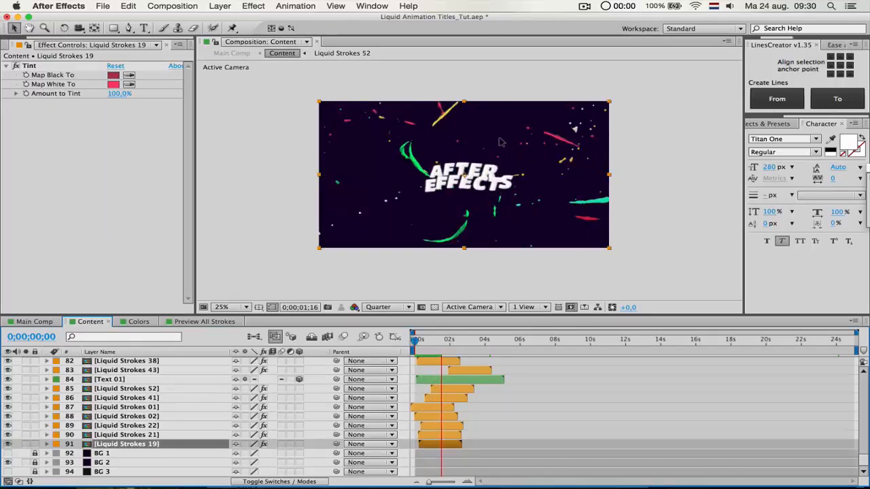
pyautogui.press('space')
pyautogui.press('space')
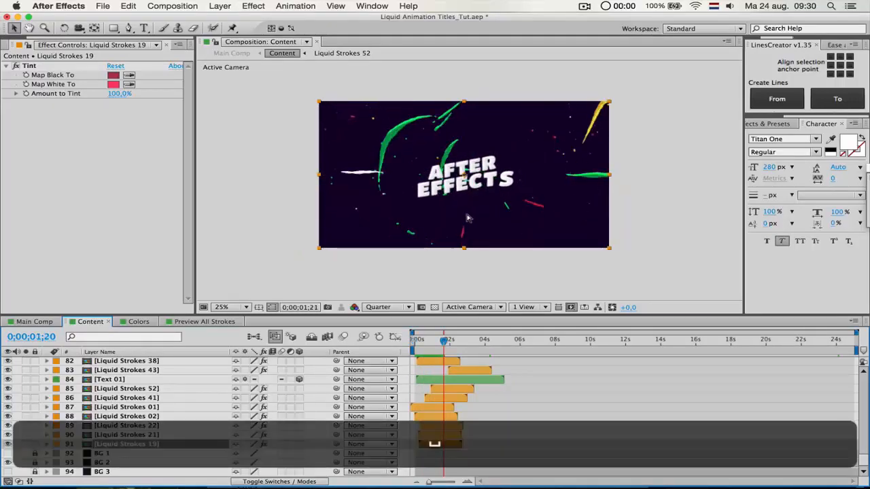
pyautogui.press('space')
# At 0;00;01;20, check the Tint colors of the stroke layers around Text 01 to identify the large green stroke
pyautogui.scroll(5, 507, 385)
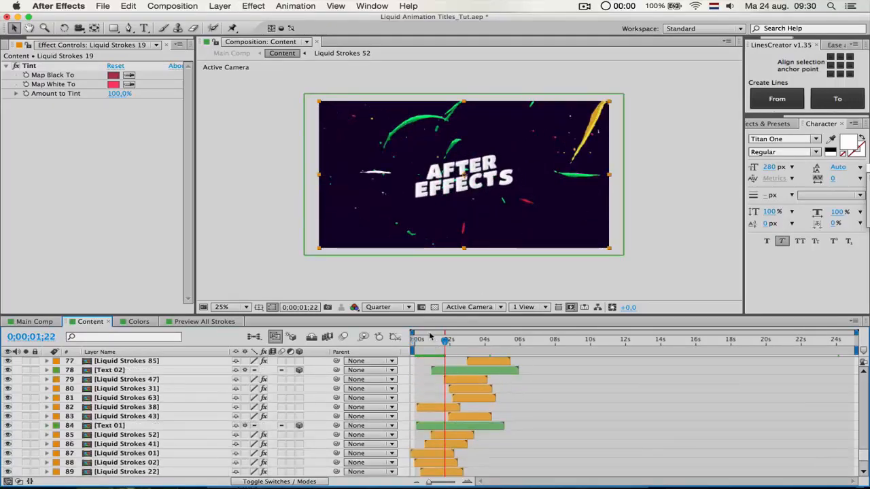
pyautogui.moveTo(443, 344); pyautogui.dragTo(442, 345)
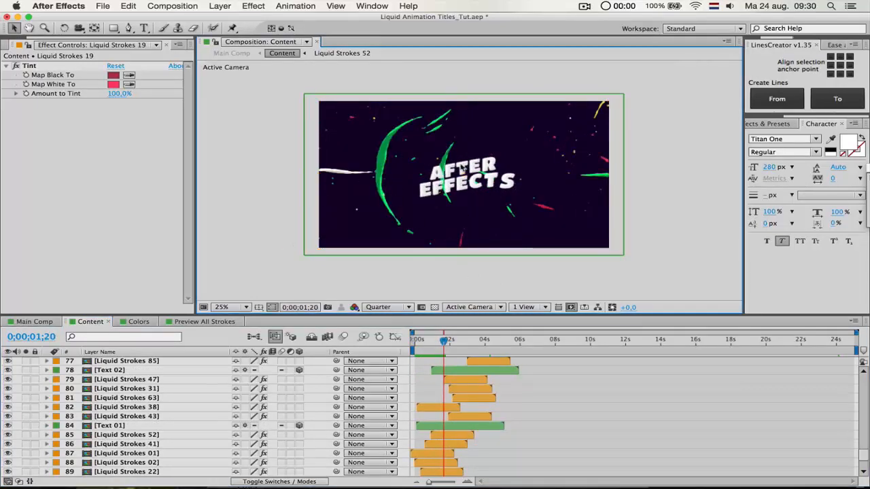
pyautogui.click(455, 427)
pyautogui.click(446, 408)
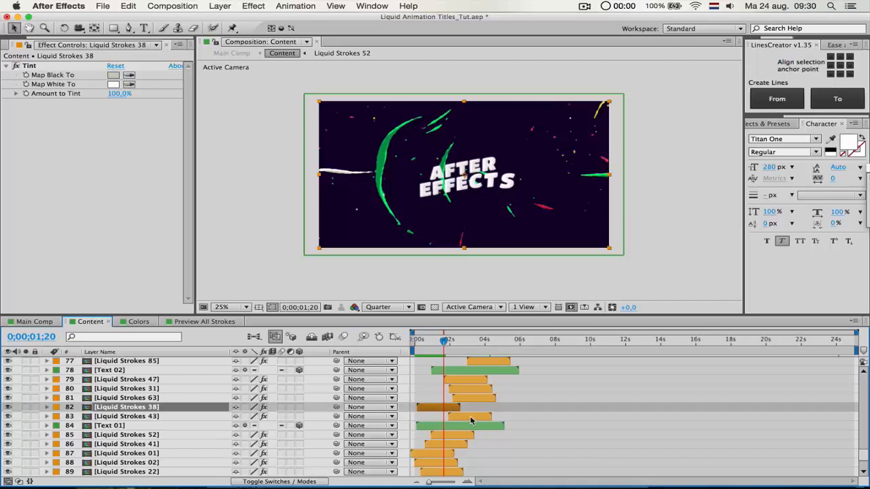
pyautogui.click(445, 436)
pyautogui.scroll(-2, 444, 409)
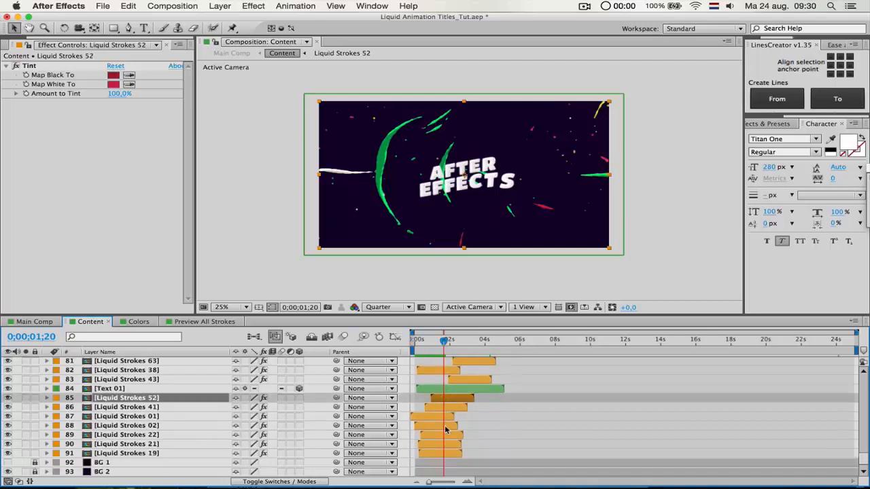
pyautogui.click(445, 409)
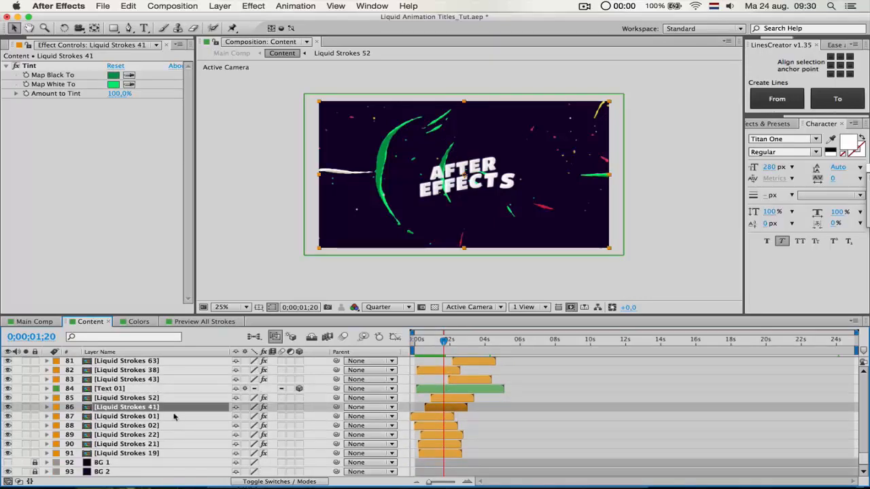
# Move the green Liquid Strokes 41 layer up the layer stack to directly above Text 02, keeping its timing
pyautogui.moveTo(436, 409); pyautogui.dragTo(434, 410)
pyautogui.press('super+z')
pyautogui.moveTo(143, 411); pyautogui.dragTo(136, 390)
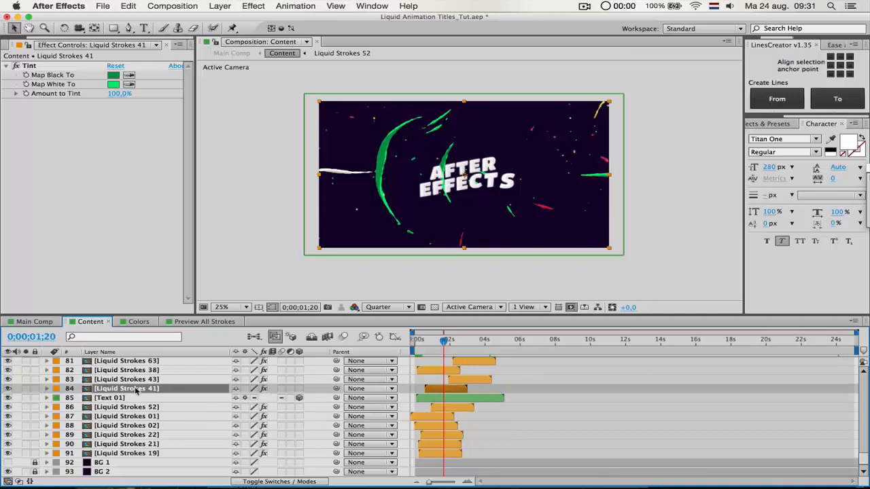
pyautogui.scroll(3, 224, 403)
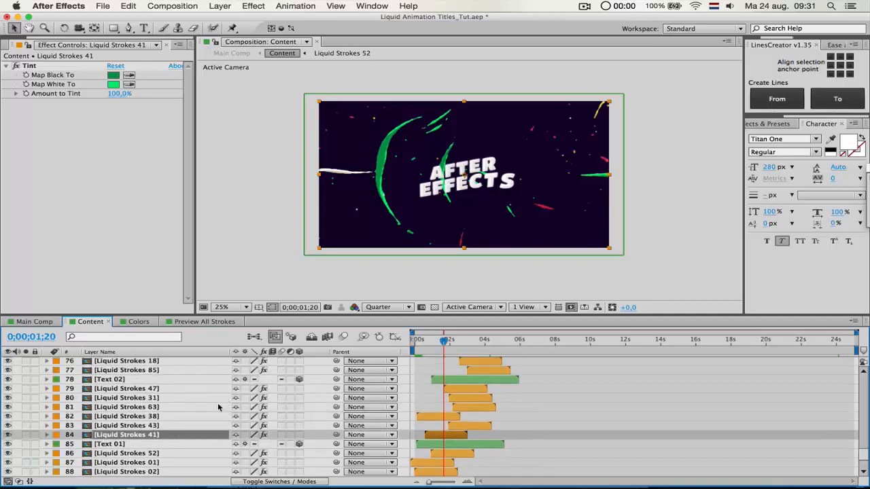
pyautogui.moveTo(138, 436); pyautogui.dragTo(141, 381)
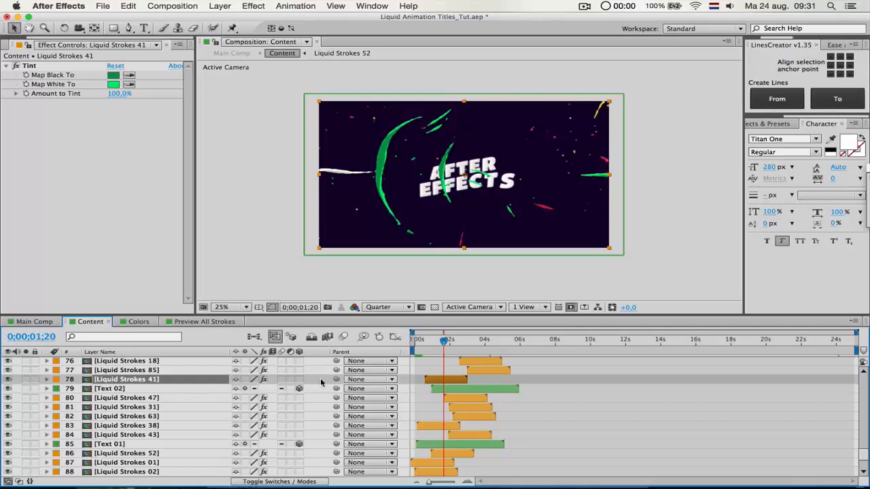
# Set the Rotation of the Liquid Strokes 41 layer to 180°
pyautogui.press('r')
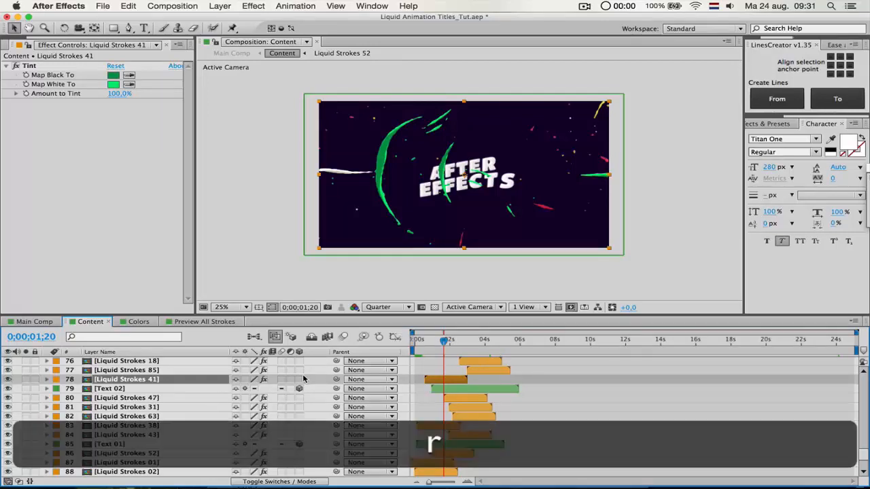
pyautogui.click(253, 388)
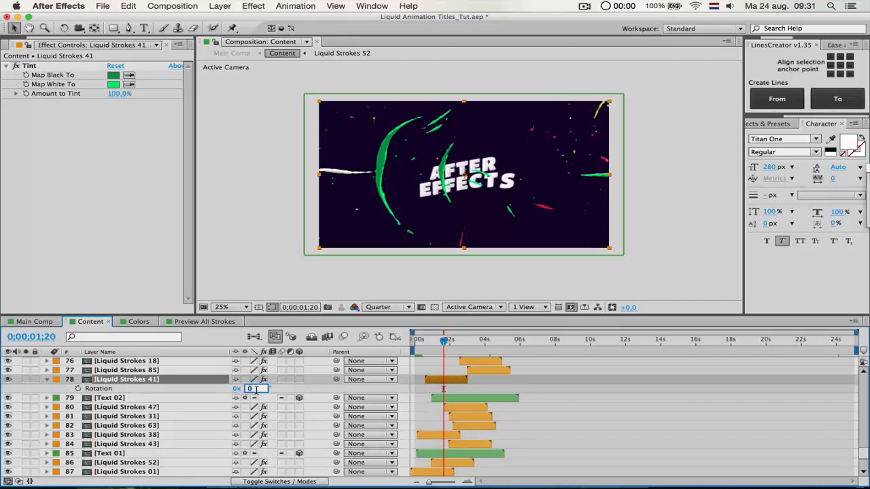
pyautogui.write('180')
pyautogui.press('Return')
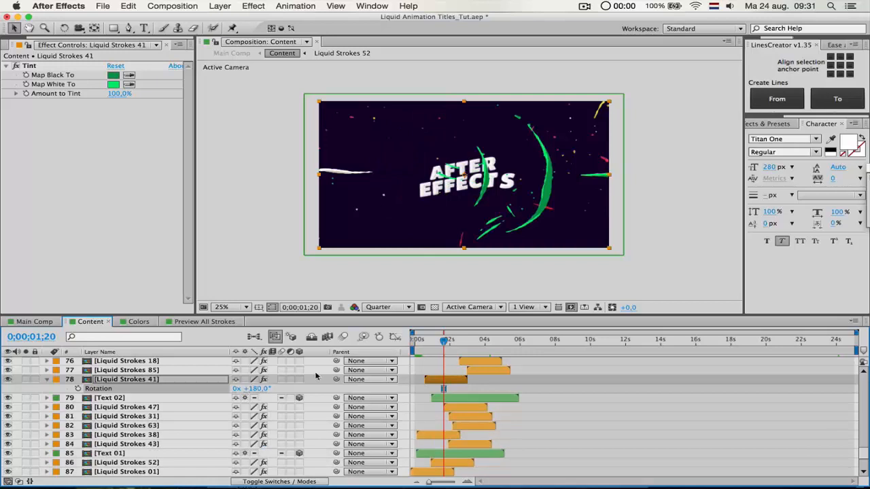
# Preview how the rotated Liquid Strokes 41 stroke plays around 0;00;01;20
pyautogui.moveTo(445, 341)
pyautogui.mouseDown()
pyautogui.moveTo(433, 343)
pyautogui.moveTo(442, 346)
pyautogui.mouseUp()
pyautogui.press('space')
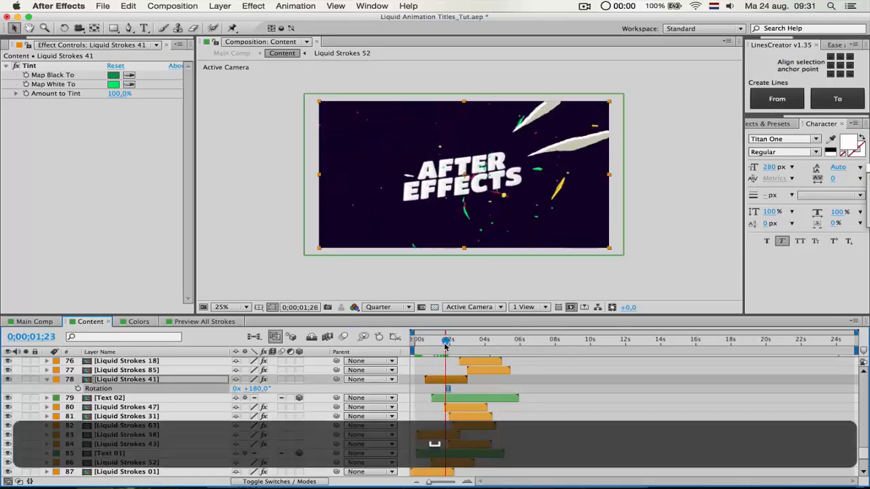
pyautogui.press('space')
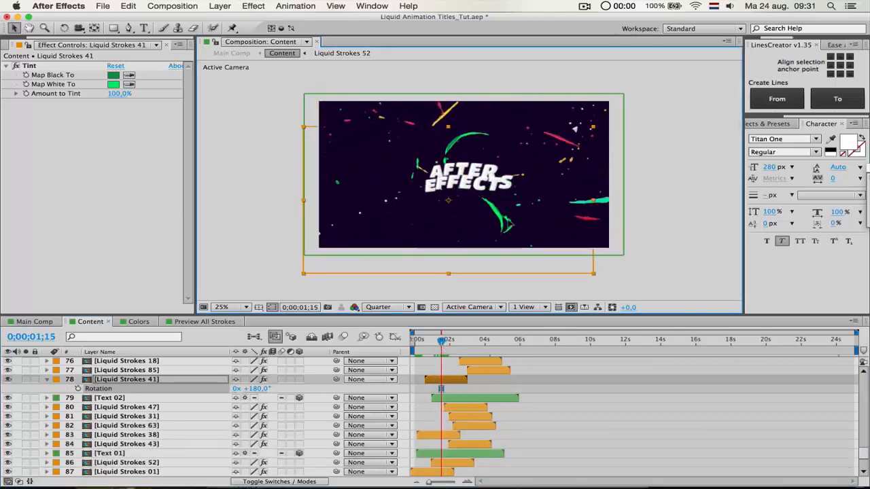
# Try repositioning the green Liquid Strokes 41 stroke freehand in the frame, checking it between 0;00;01;15 and 0;00;01;27
pyautogui.moveTo(544, 166)
pyautogui.mouseDown()
pyautogui.moveTo(496, 195)
pyautogui.moveTo(536, 190)
pyautogui.moveTo(528, 189)
pyautogui.mouseUp()
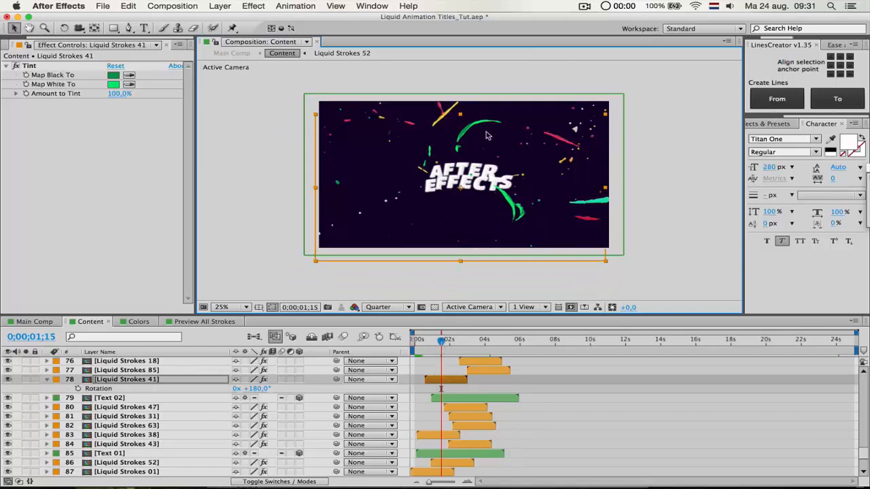
pyautogui.moveTo(439, 349); pyautogui.dragTo(447, 352)
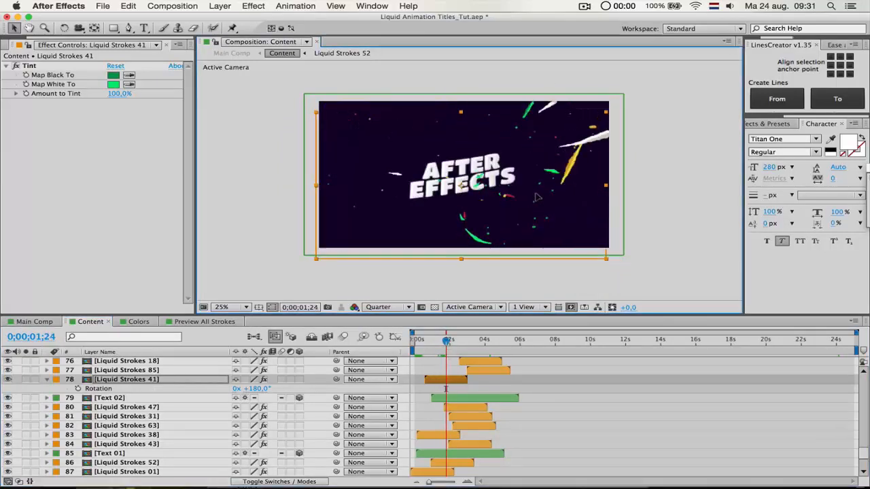
pyautogui.click(484, 274)
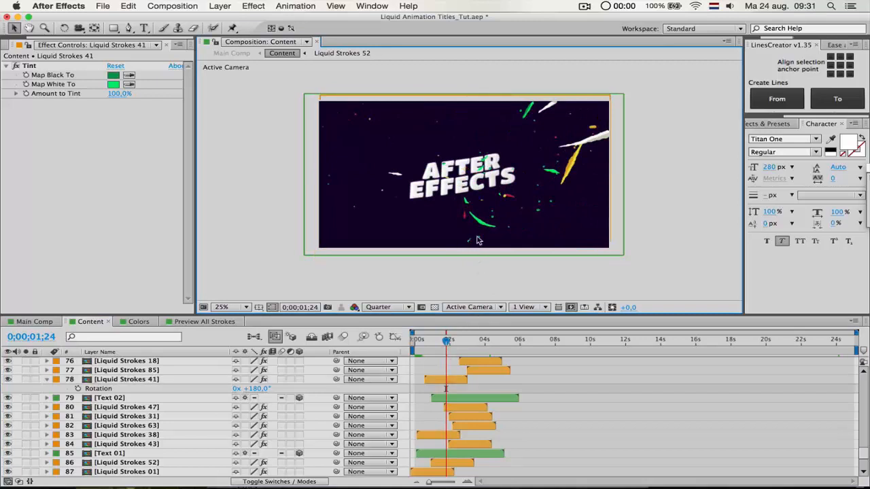
pyautogui.click(447, 343)
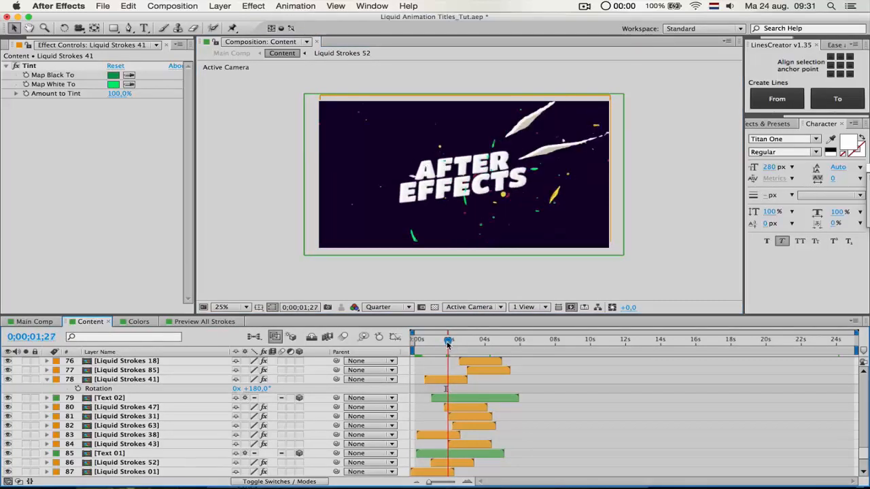
# Set the Position of the Liquid Strokes 41 layer to 960, 540 to centre it again
pyautogui.click(450, 381)
pyautogui.press('p')
pyautogui.click(245, 389)
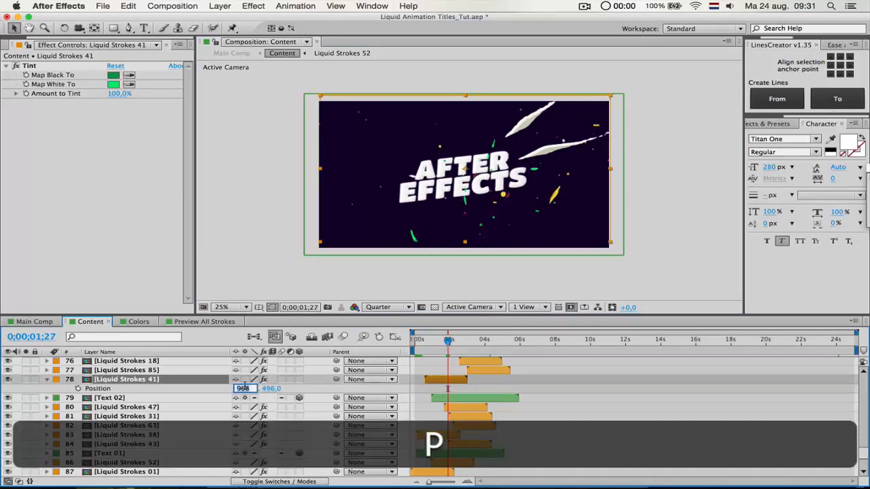
pyautogui.write('960')
pyautogui.press('Tab')
pyautogui.write('540')
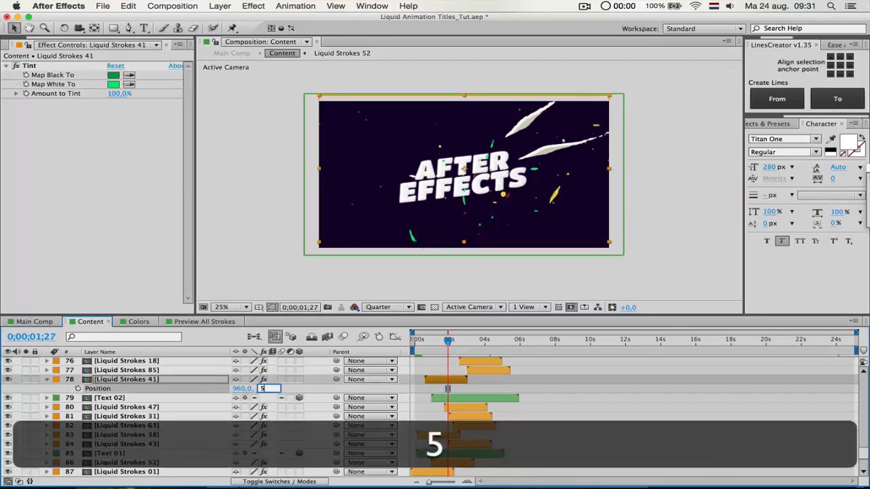
pyautogui.press('Return')
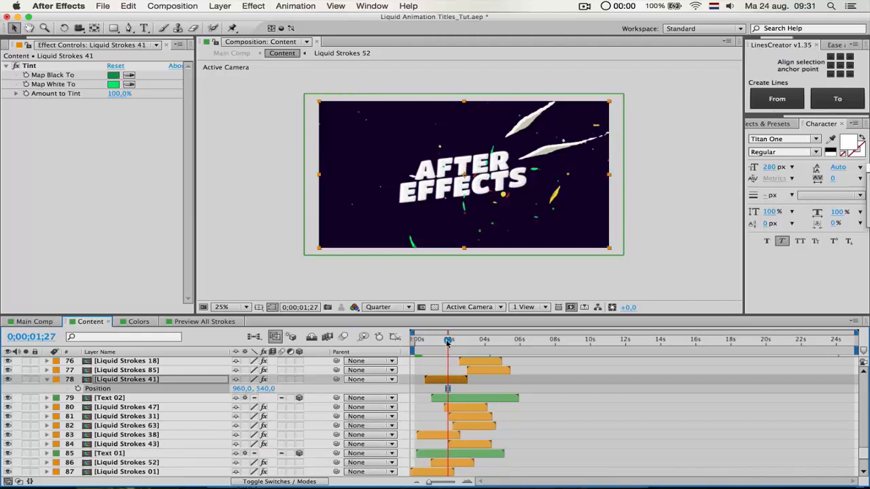
# At 0;00;01;20, set the Rotation of the Liquid Strokes 41 layer to 0° and collapse its properties
pyautogui.moveTo(448, 342); pyautogui.dragTo(444, 344)
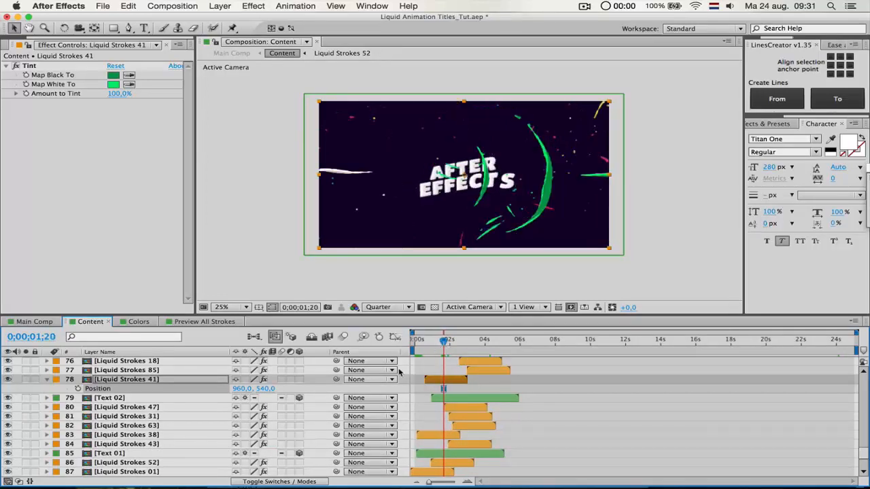
pyautogui.press('r')
pyautogui.click(252, 389)
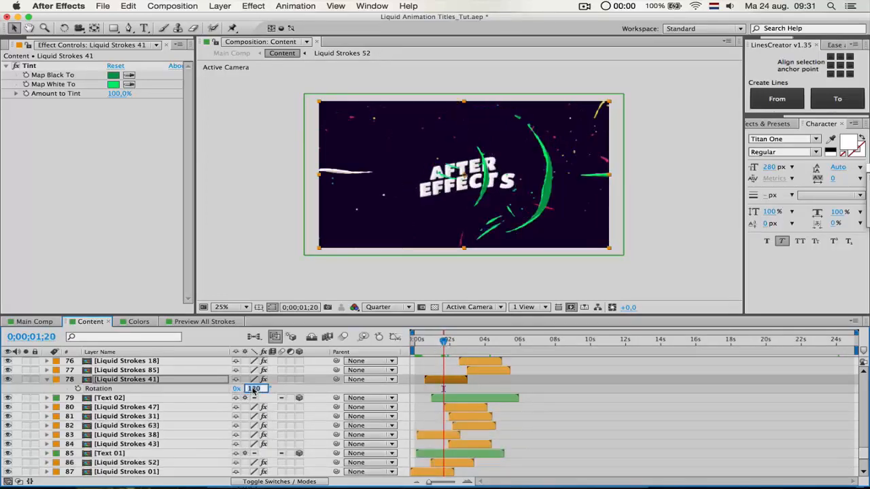
pyautogui.press('Return')
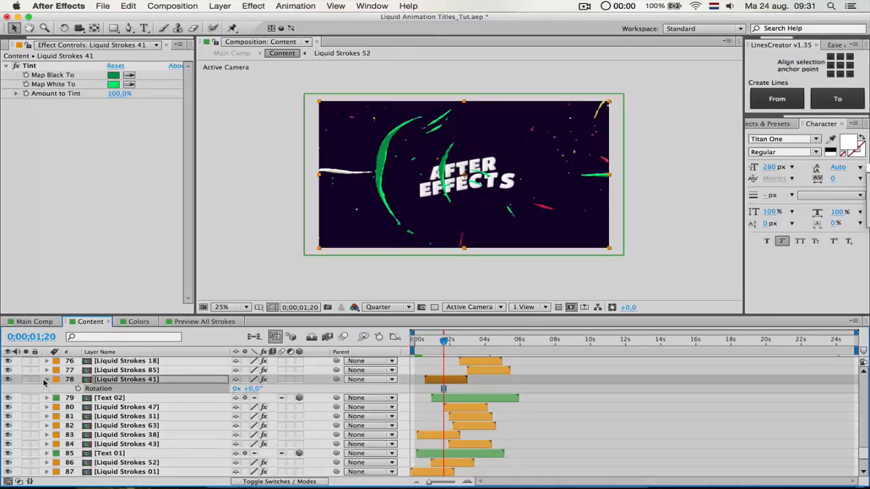
pyautogui.click(45, 384)
pyautogui.click(46, 381)
# Try shifting the Text 02 layer slightly earlier in time, and undo the shift
pyautogui.scroll(4, 250, 398)
pyautogui.scroll(-2, 251, 399)
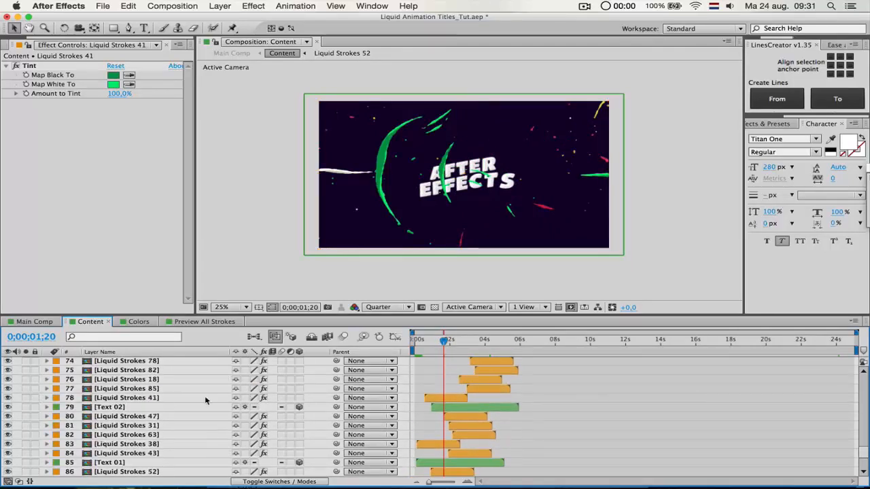
pyautogui.click(155, 398)
pyautogui.scroll(-2, 486, 398)
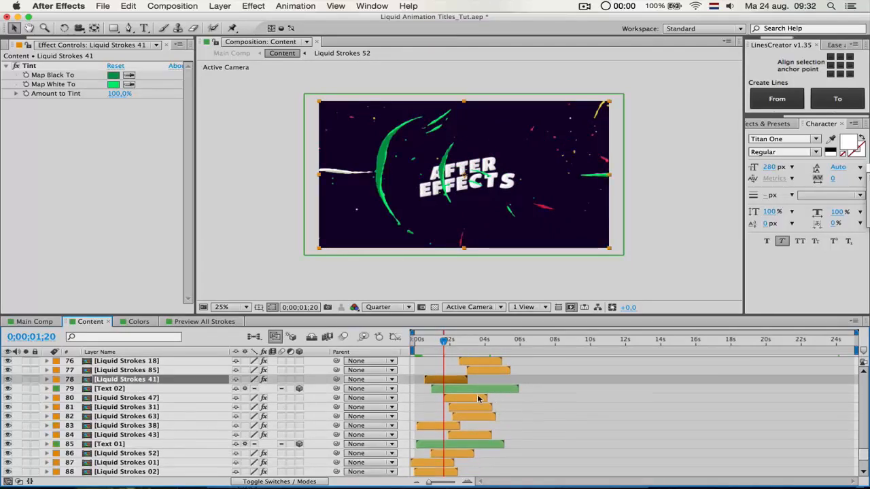
pyautogui.moveTo(484, 390); pyautogui.dragTo(481, 393)
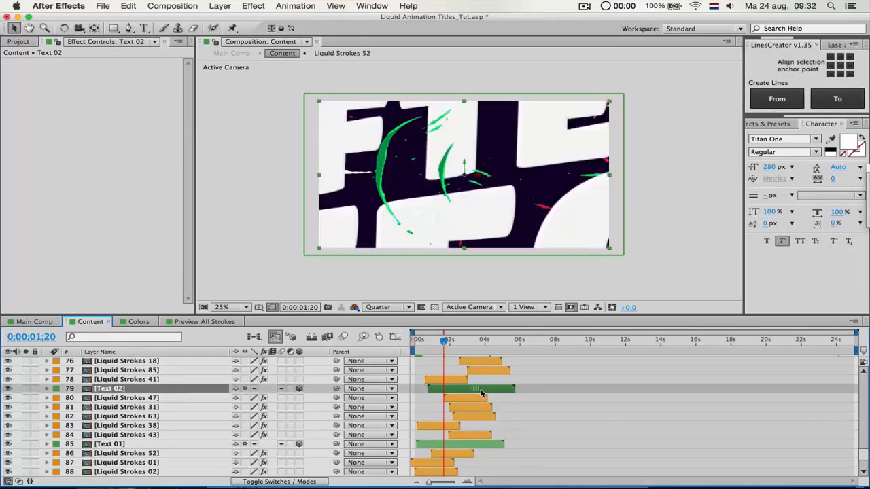
pyautogui.press('super+z')
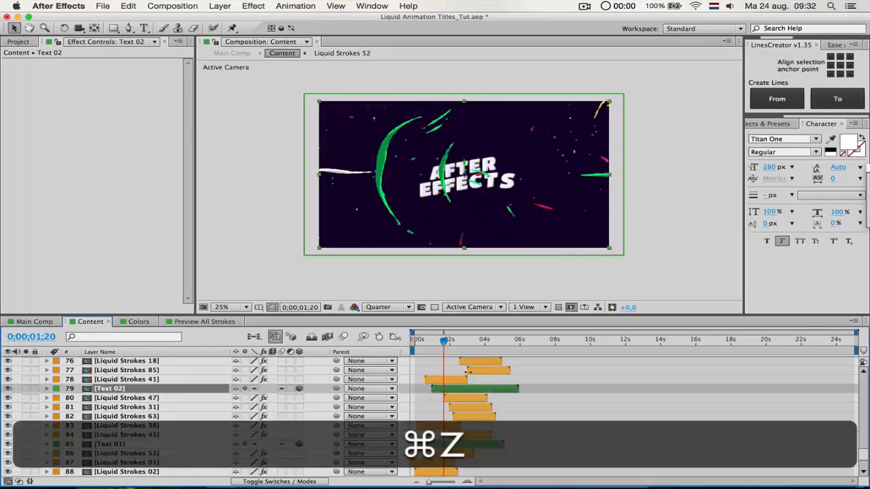
# Move the current time to 0;00;00;25 and open the Text 01 composition from its layer in Content
pyautogui.scroll(-4, 476, 380)
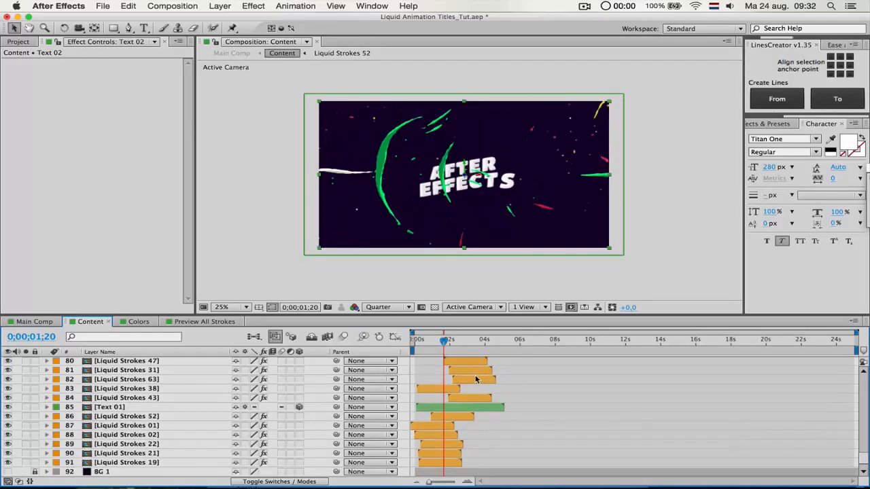
pyautogui.click(430, 408)
pyautogui.moveTo(441, 346); pyautogui.dragTo(431, 352)
pyautogui.doubleClick(435, 406)
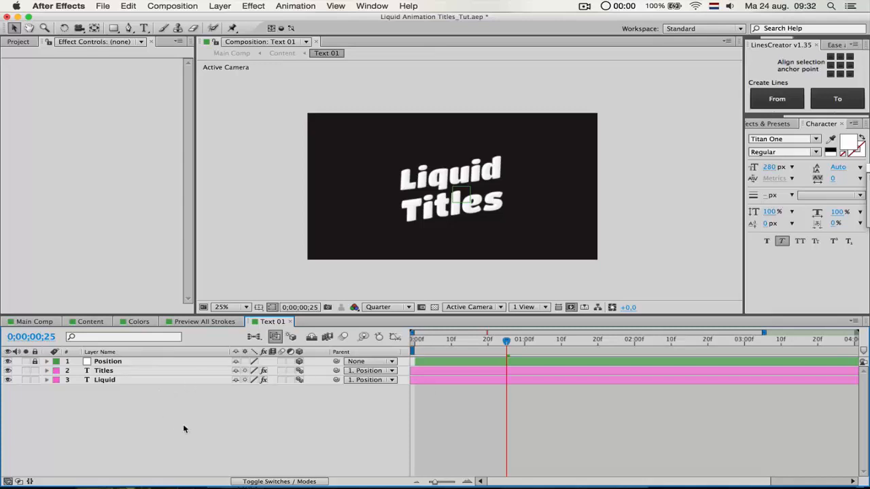
# Examine the effects applied to the Liquid text layer, from Drop Shadow, Tint and Emboss down to the animation sliders
pyautogui.click(98, 380)
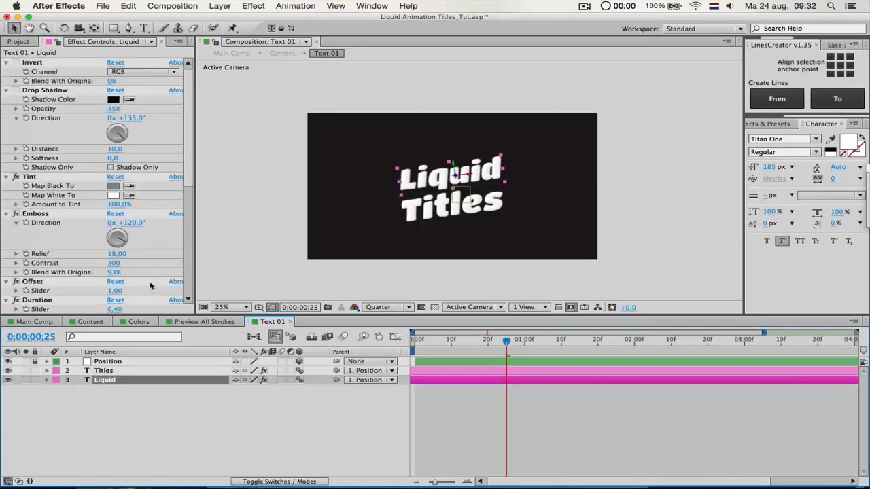
pyautogui.scroll(-2, 187, 190)
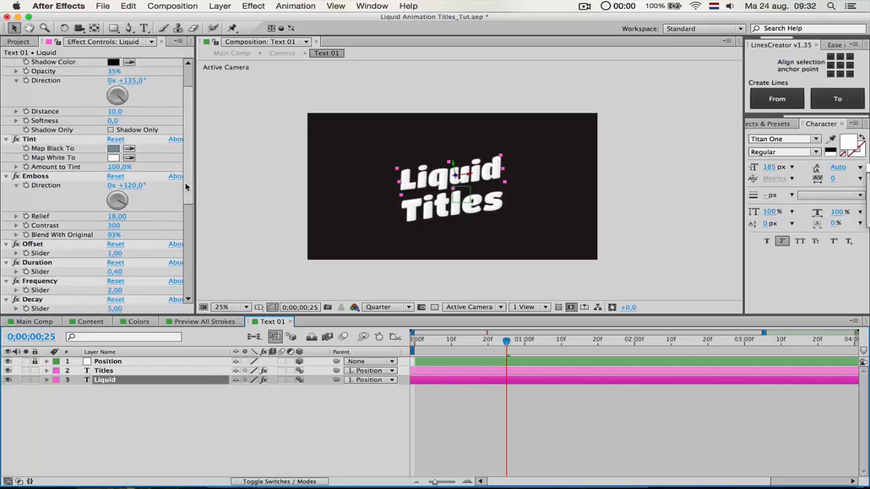
pyautogui.scroll(-10, 187, 187)
pyautogui.scroll(12, 159, 175)
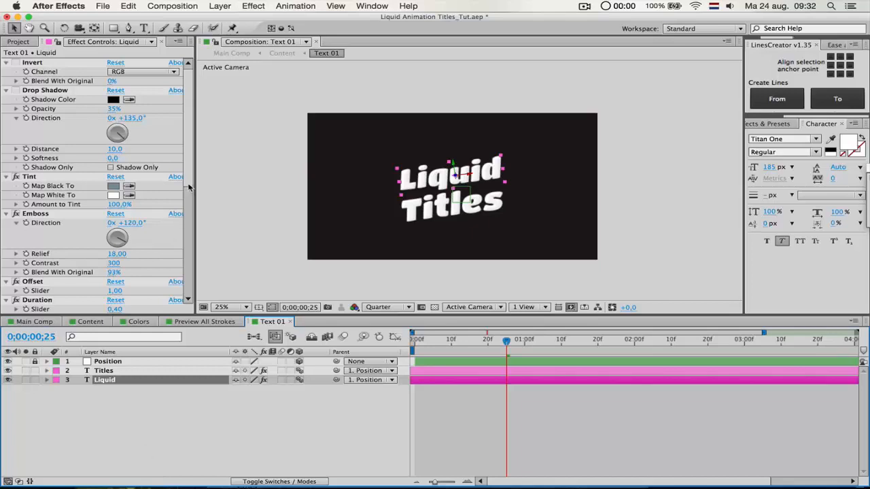
pyautogui.scroll(-1, 189, 186)
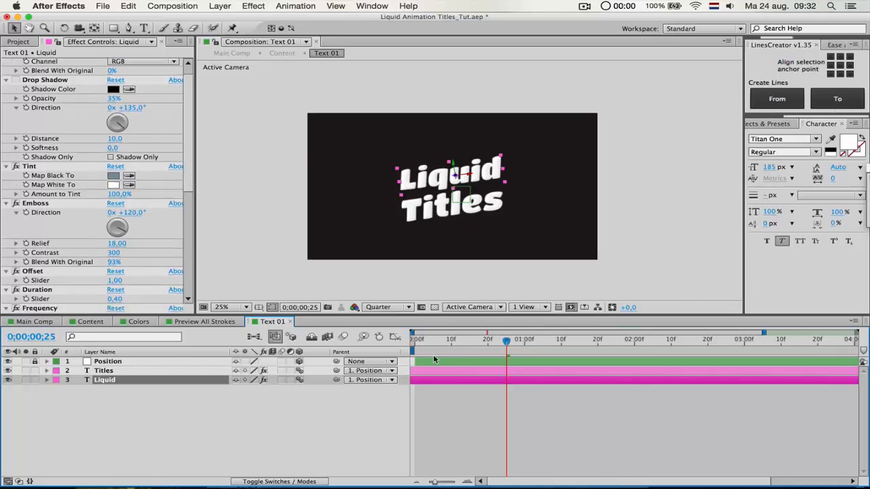
# Reveal the Position, Scale and Rotation properties of the Liquid text layer together
pyautogui.press('p')
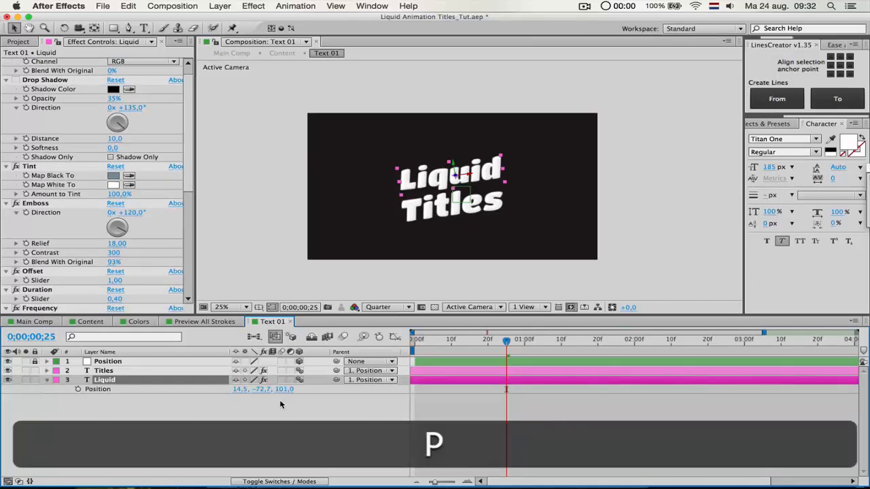
pyautogui.press('r')
pyautogui.press('s')
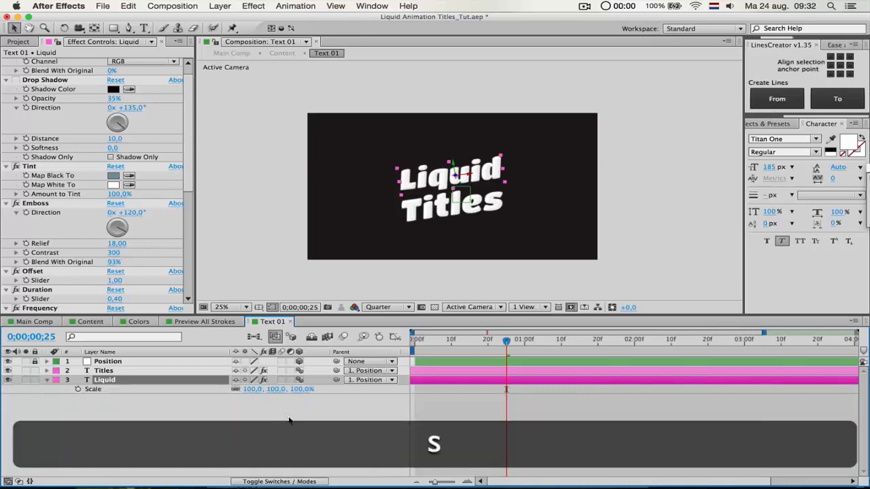
pyautogui.hotkey('shift', 'p')
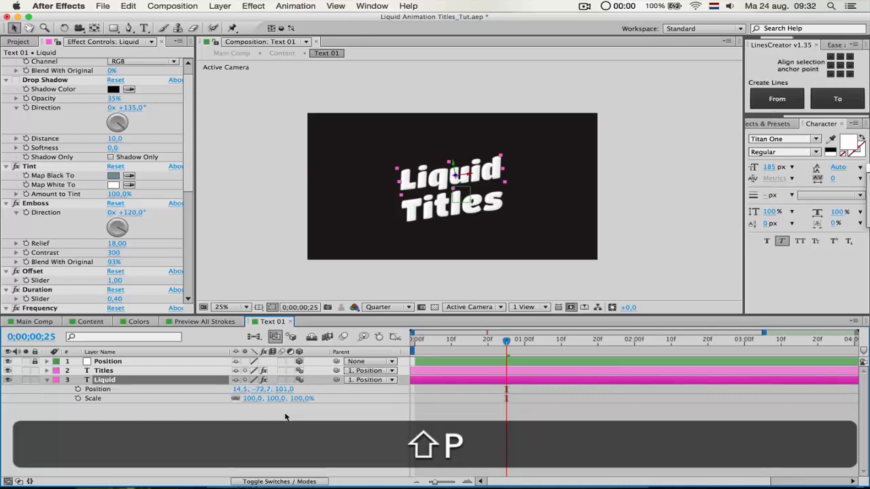
pyautogui.hotkey('shift', 'r')
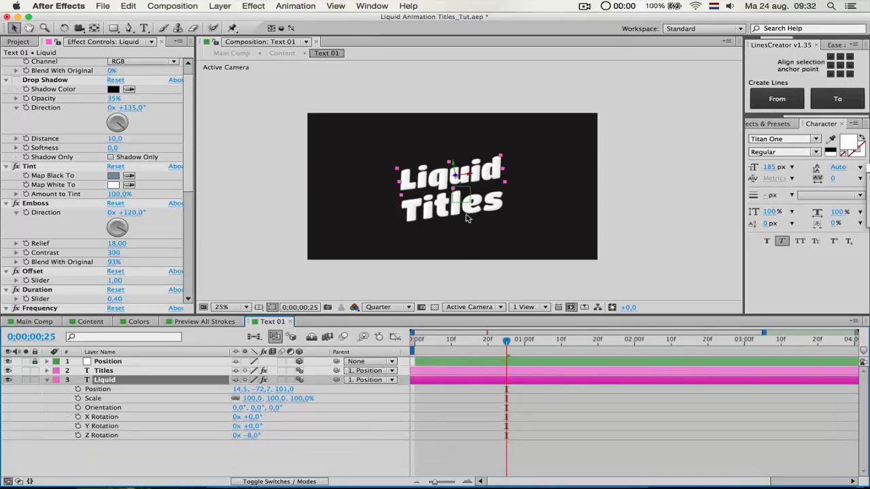
# Try moving the Liquid text to about -77.5, -55 and scrub through the result, then undo the move
pyautogui.moveTo(445, 170)
pyautogui.mouseDown()
pyautogui.moveTo(476, 101)
pyautogui.moveTo(440, 171)
pyautogui.moveTo(429, 173)
pyautogui.mouseUp()
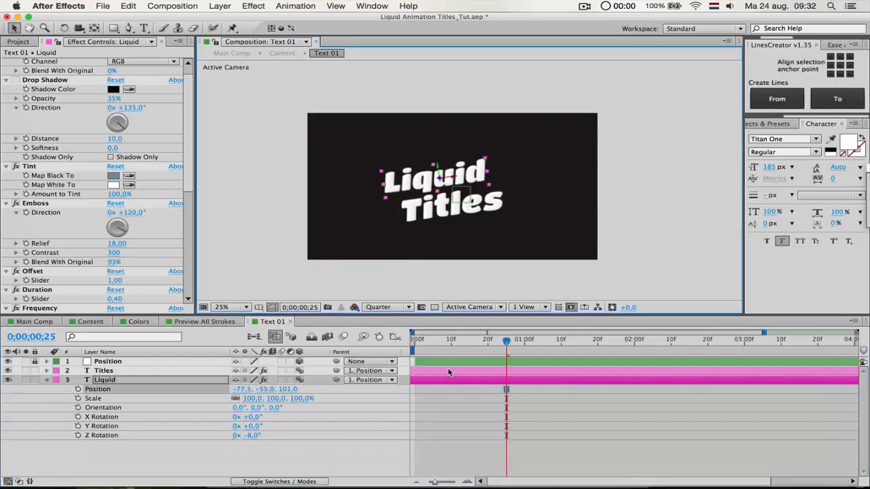
pyautogui.moveTo(504, 348); pyautogui.dragTo(672, 350)
pyautogui.press('super+z')
pyautogui.press('super+z')
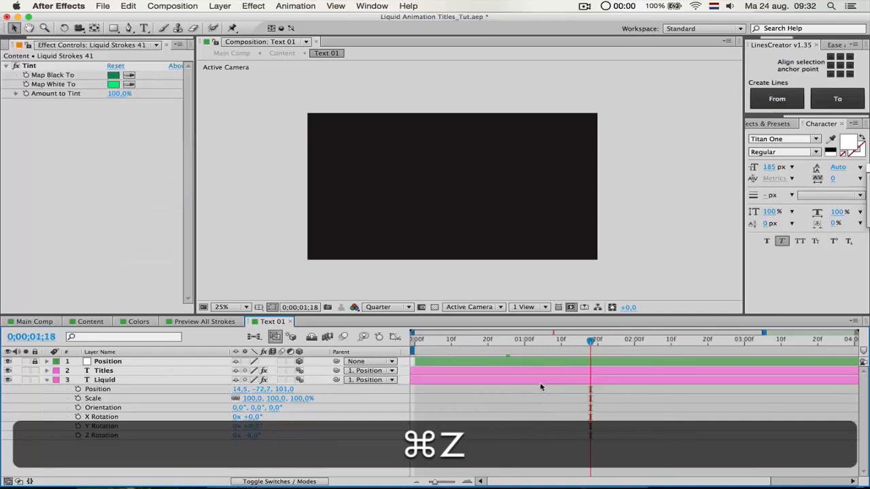
# Select the Liquid text layer and preview the Text 01 animation from 0;00;00;01
pyautogui.click(147, 382)
pyautogui.moveTo(492, 343); pyautogui.dragTo(419, 346)
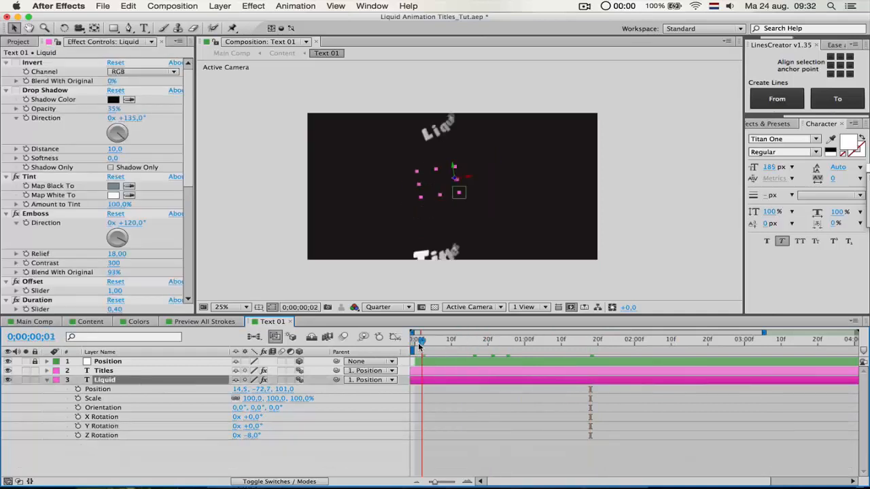
pyautogui.press('space')
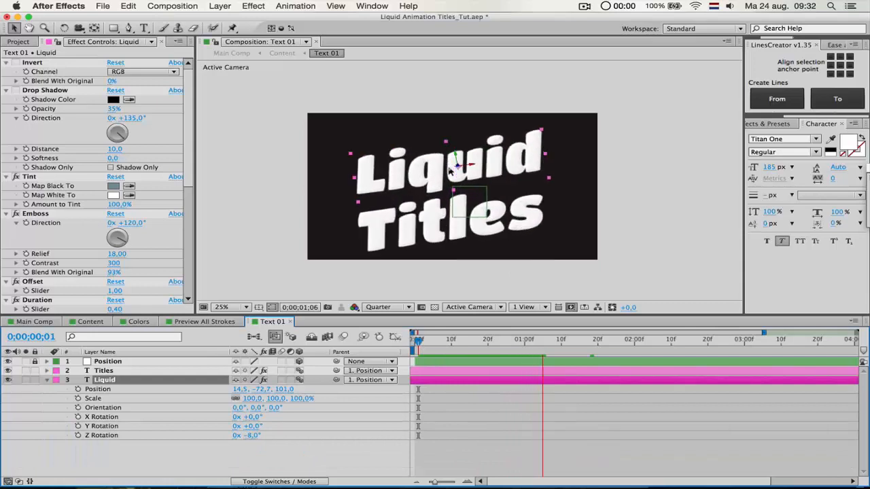
pyautogui.press('space')
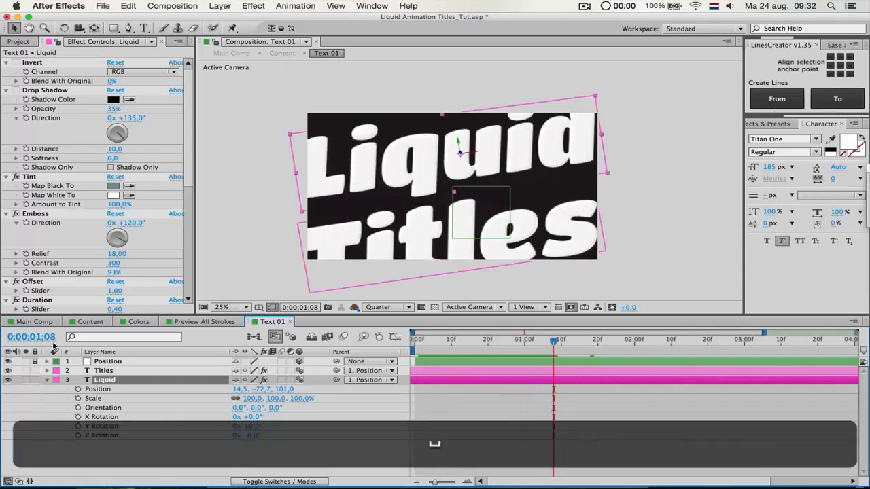
# Unlock the Position layer to examine its X, Y and Z Position values and keyframes, and lock it again
pyautogui.click(126, 363)
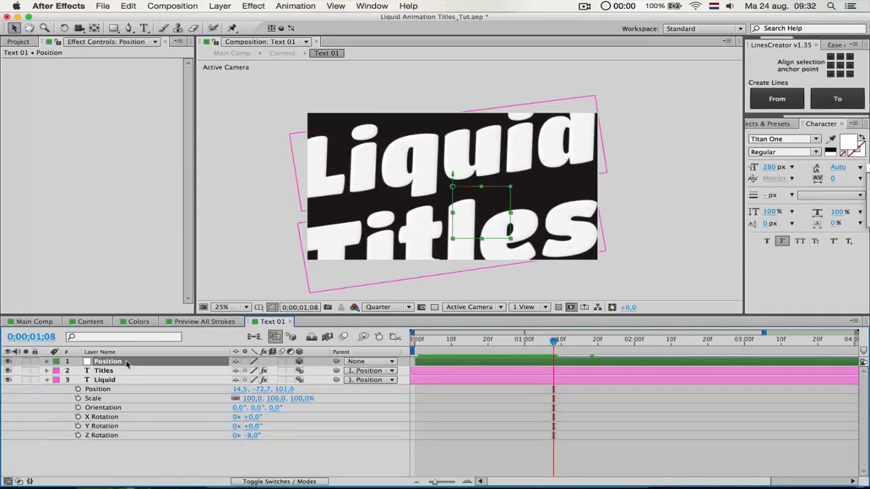
pyautogui.press('p')
pyautogui.moveTo(547, 353)
pyautogui.mouseDown()
pyautogui.moveTo(534, 352)
pyautogui.moveTo(570, 355)
pyautogui.moveTo(558, 352)
pyautogui.mouseUp()
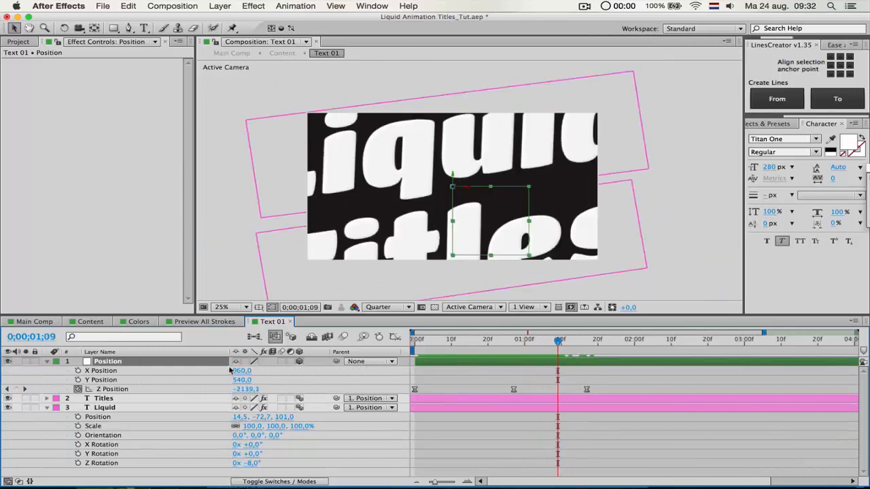
pyautogui.press('p')
pyautogui.click(35, 361)
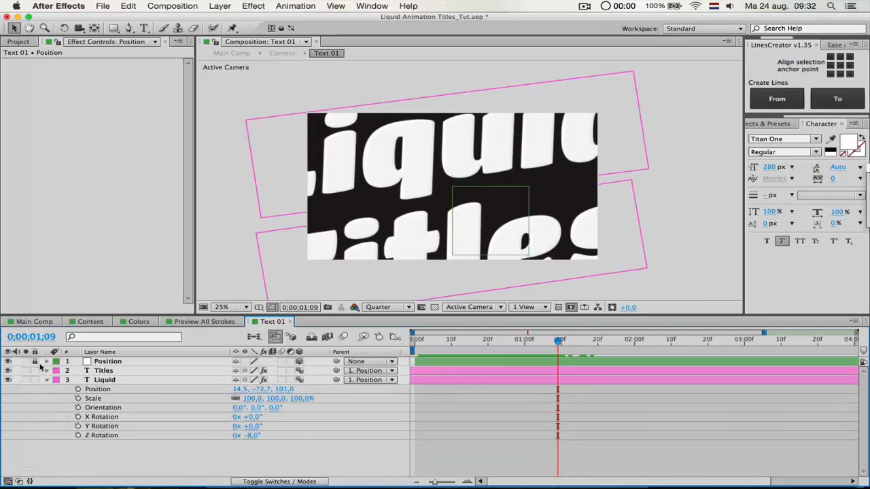
# Collapse the Liquid text layer's transform properties and select the layer
pyautogui.click(47, 381)
pyautogui.click(117, 380)
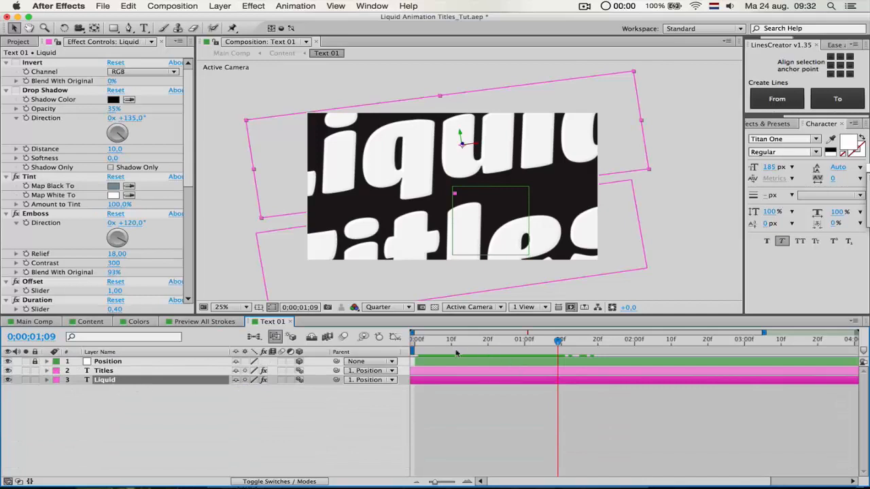
# Preview the Text 01 animation from its start and park the current time at 0;00;00;21
pyautogui.click(416, 353)
pyautogui.press('space')
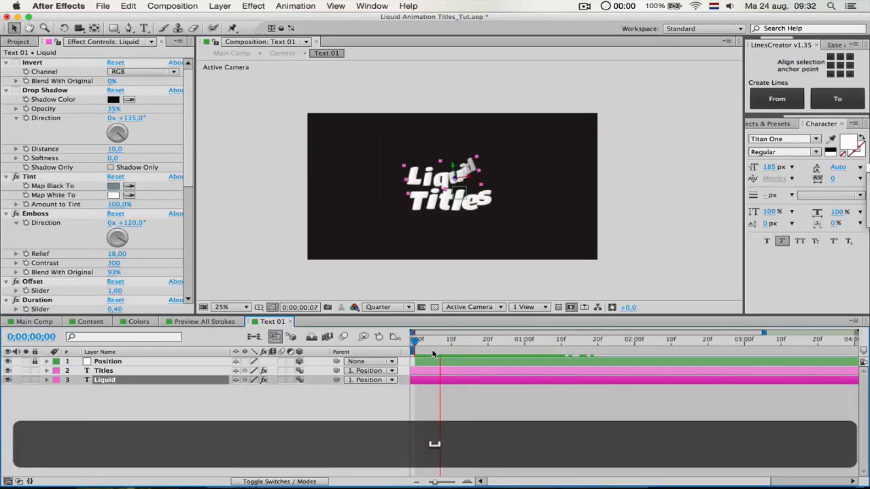
pyautogui.click(428, 372)
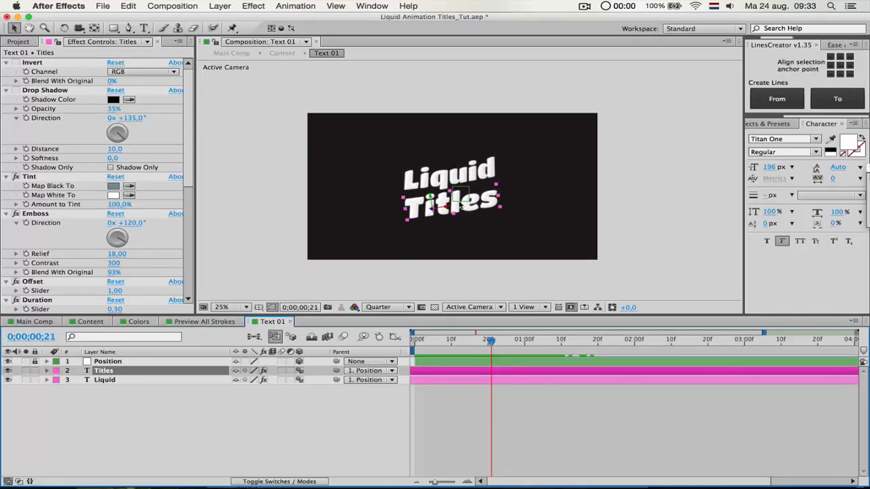
# Replace the word Liquid in its text layer with YOUR in capitals
pyautogui.click(461, 175)
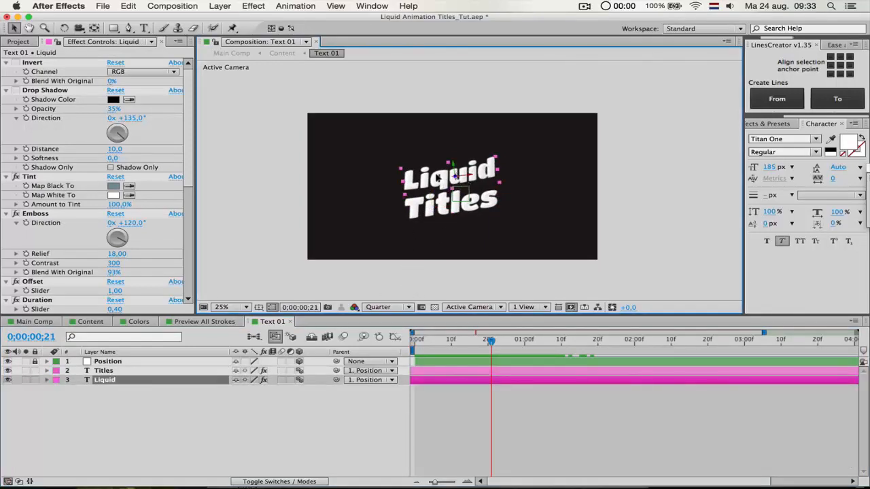
pyautogui.doubleClick(456, 178)
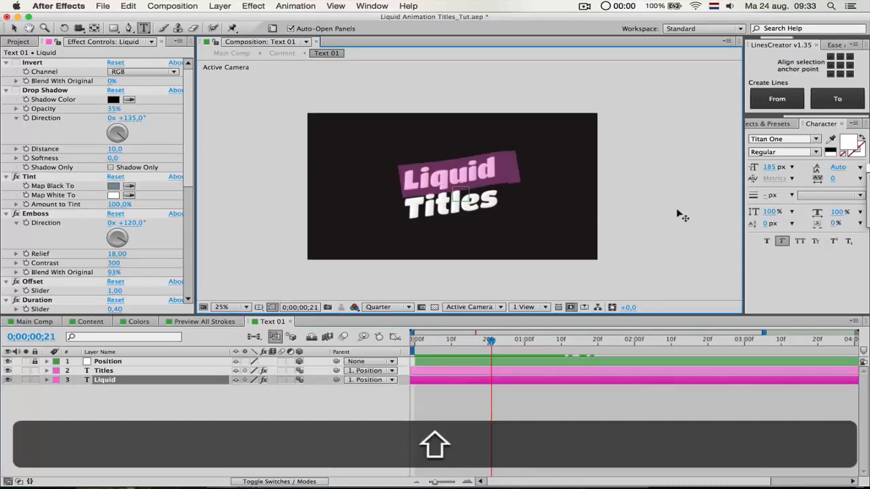
pyautogui.write('Your')
pyautogui.press('super+a')
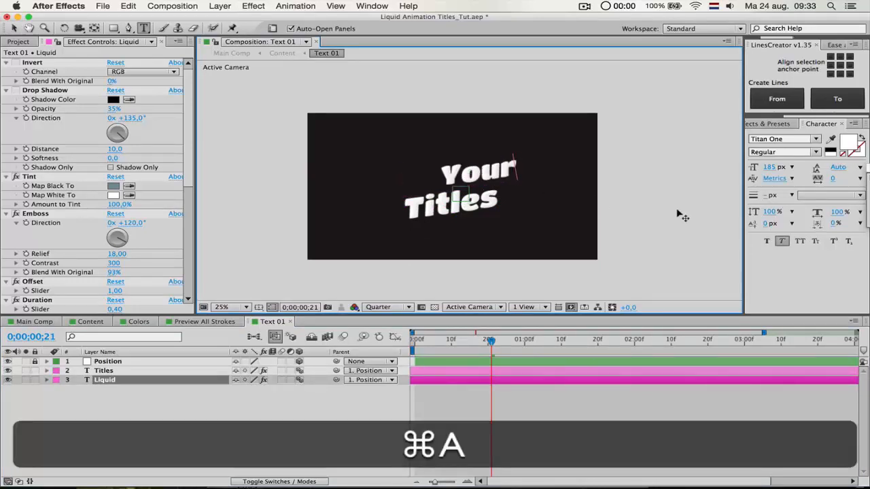
pyautogui.write('YOUR')
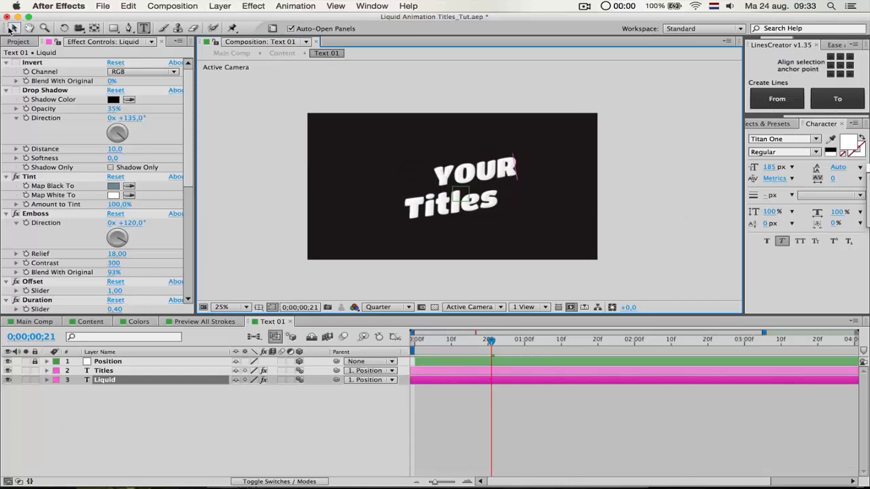
# Replace the word Titles in the second text layer with TEXT in capitals and return to the Selection tool
pyautogui.doubleClick(439, 202)
pyautogui.write('Tex')
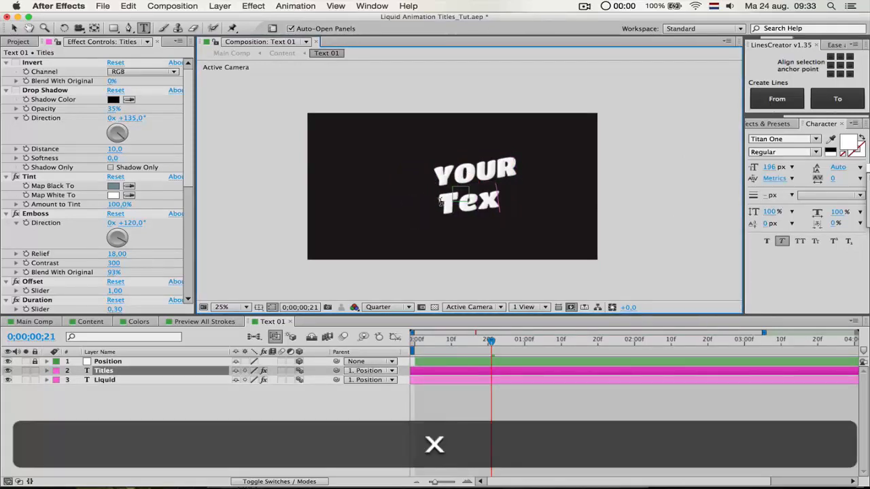
pyautogui.press('BackSpace')
pyautogui.press('BackSpace')
pyautogui.write('EXT')
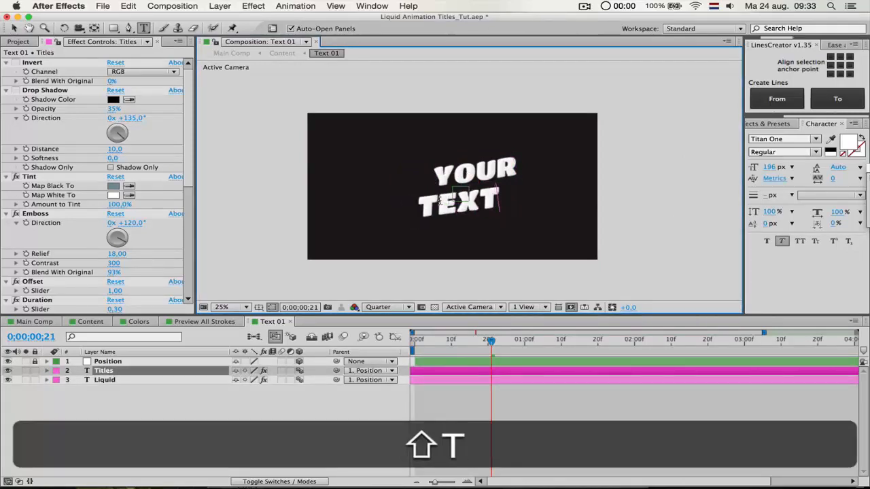
pyautogui.click(15, 29)
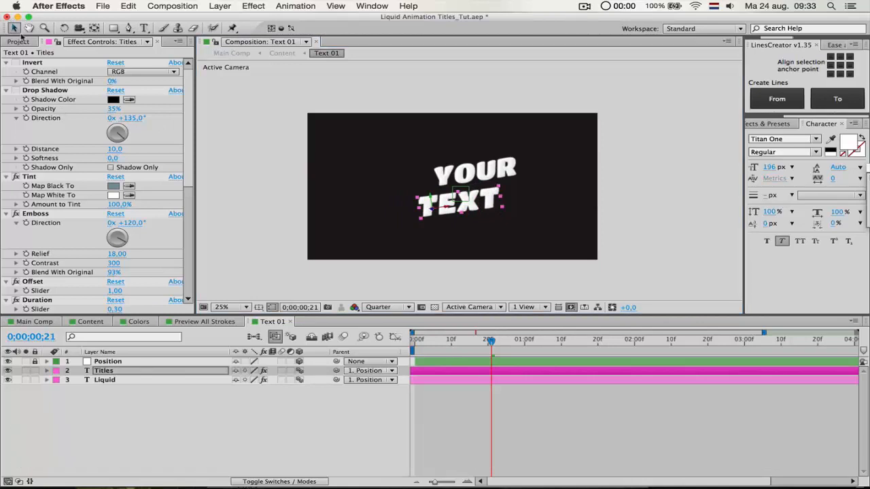
# Move YOUR directly above TEXT and centre each text layer's anchor point within its word using the Pan Behind tool
pyautogui.click(498, 167)
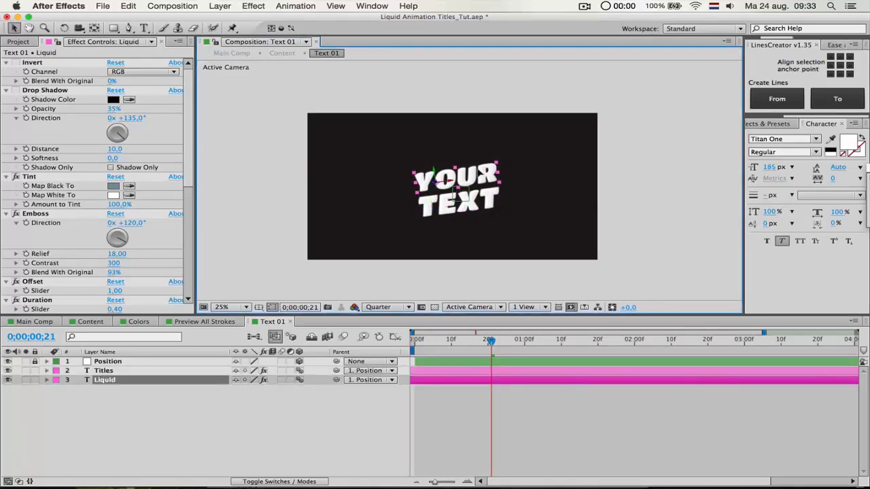
pyautogui.click(93, 29)
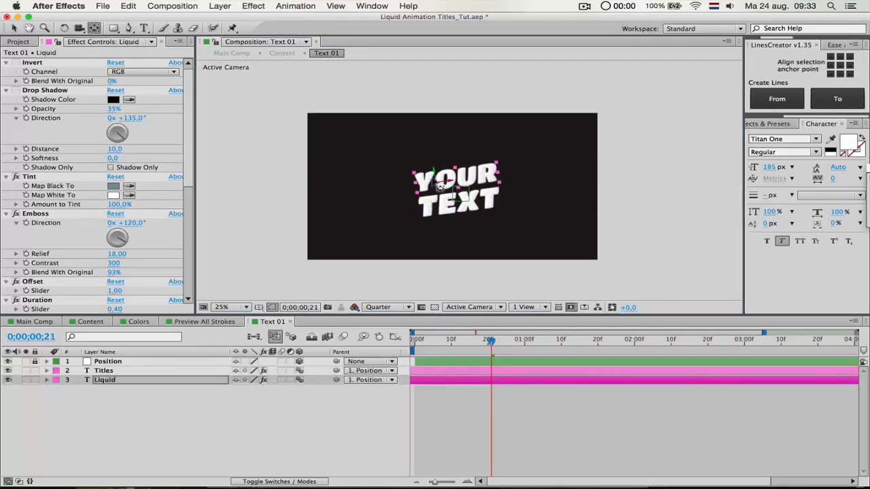
pyautogui.moveTo(440, 182); pyautogui.dragTo(457, 184)
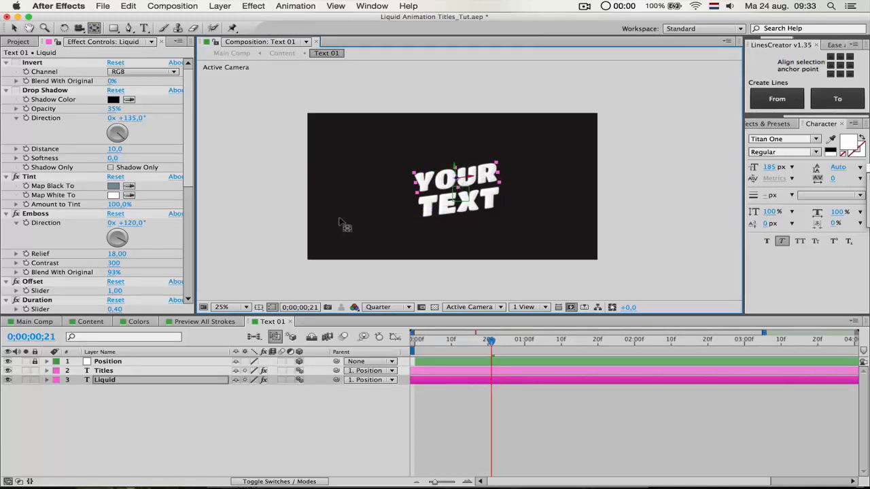
pyautogui.click(127, 372)
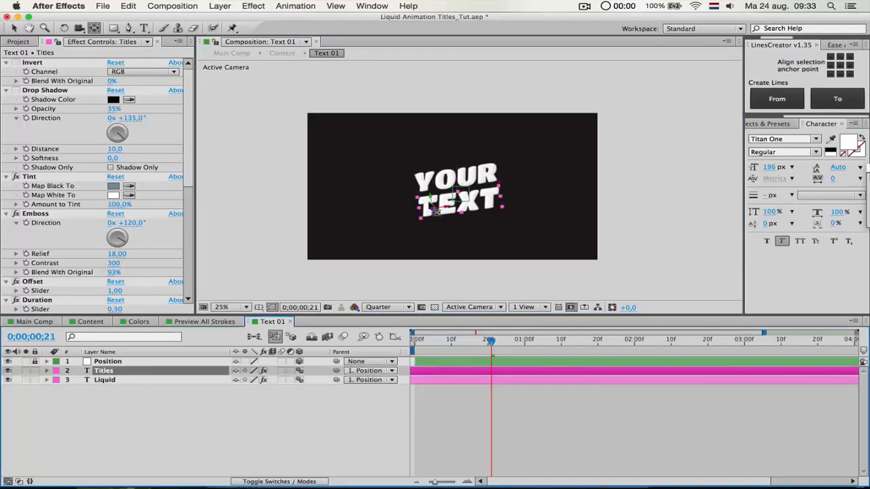
pyautogui.moveTo(430, 206); pyautogui.dragTo(462, 209)
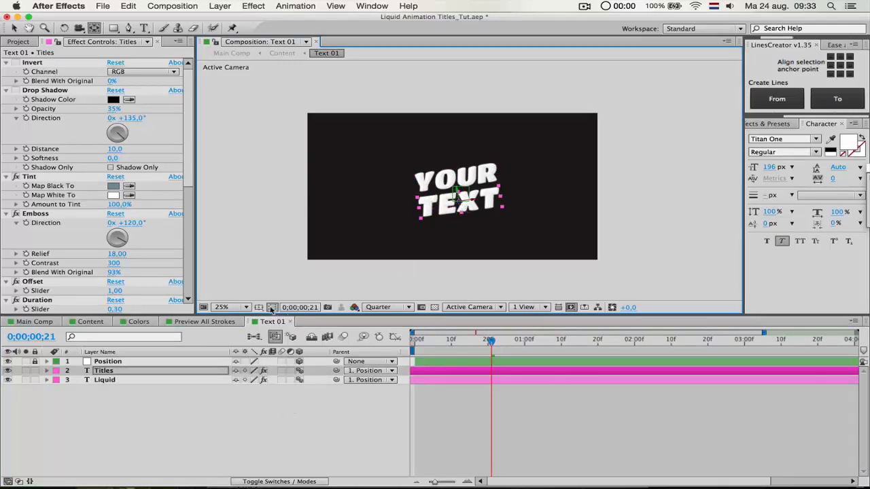
# Show the Title/Action Safe guides, hide the Position layer and centre the YOUR and TEXT layers together in the frame
pyautogui.click(258, 307)
pyautogui.click(235, 259)
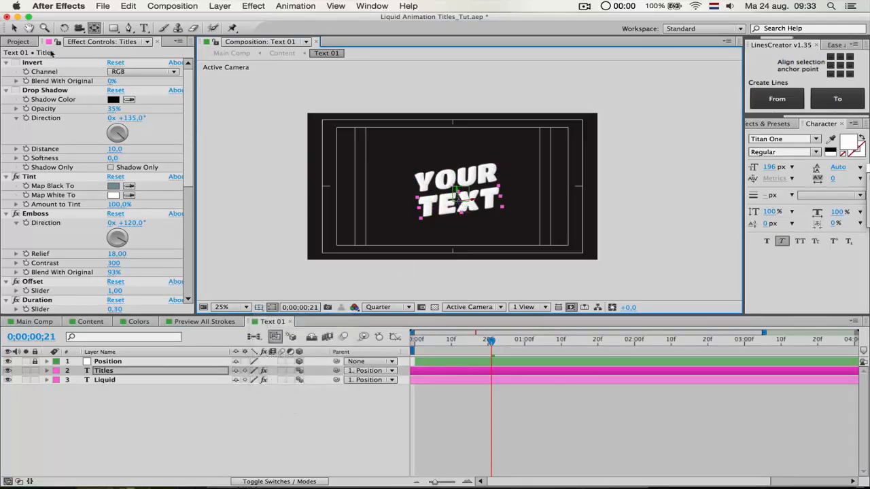
pyautogui.click(15, 28)
pyautogui.keyDown('shift'); pyautogui.click(114, 381); pyautogui.keyUp('shift')
pyautogui.press('.')
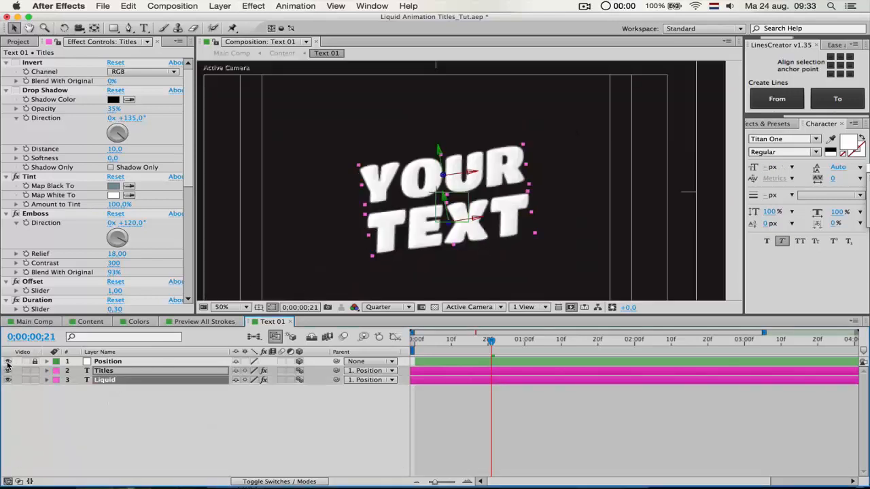
pyautogui.moveTo(497, 230); pyautogui.dragTo(483, 222)
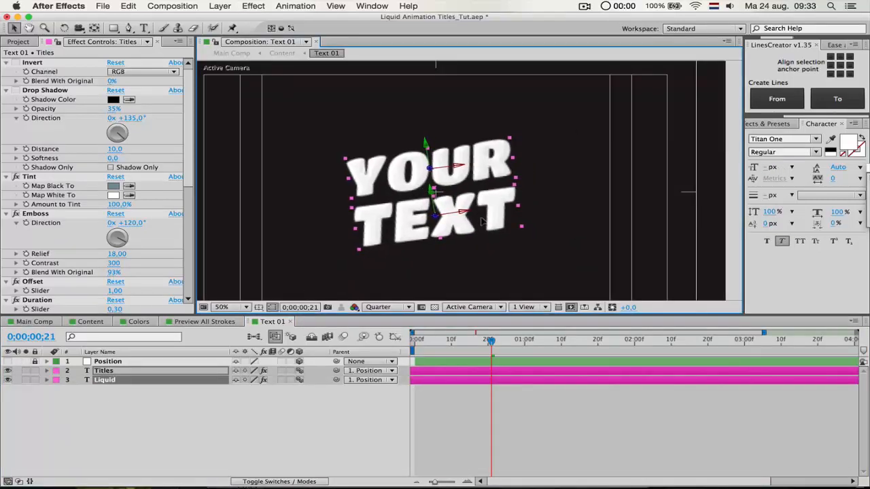
# Turn off the Title/Action Safe guides and deselect both text layers
pyautogui.click(259, 307)
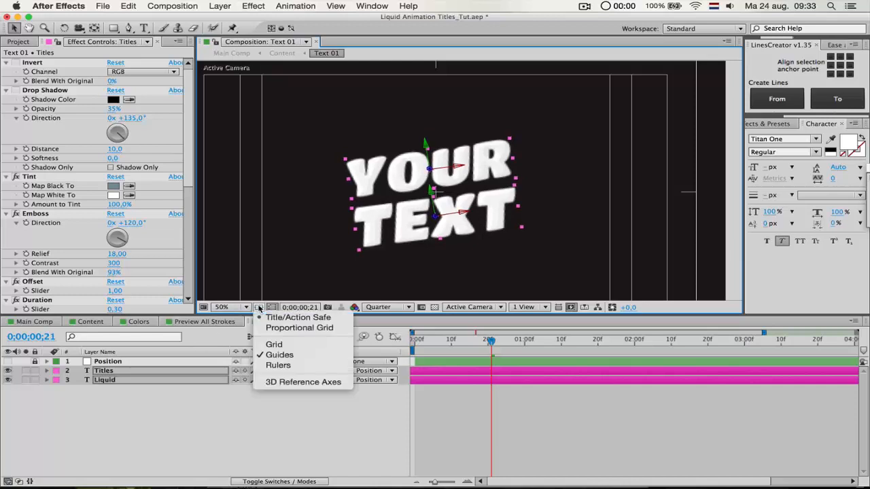
pyautogui.click(267, 317)
pyautogui.scroll(-1, 488, 194)
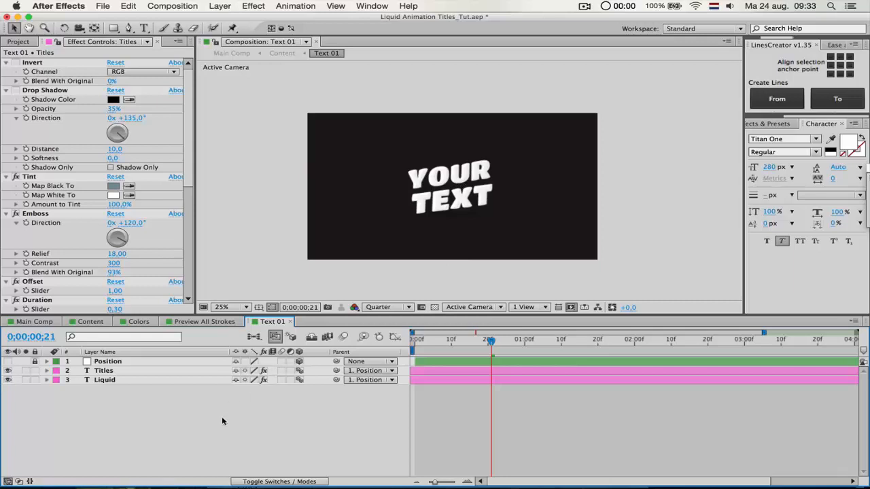
# Try setting the Z Rotation of the YOUR layer to 7°, then undo the rotation and collapse the layer
pyautogui.click(156, 380)
pyautogui.press('r')
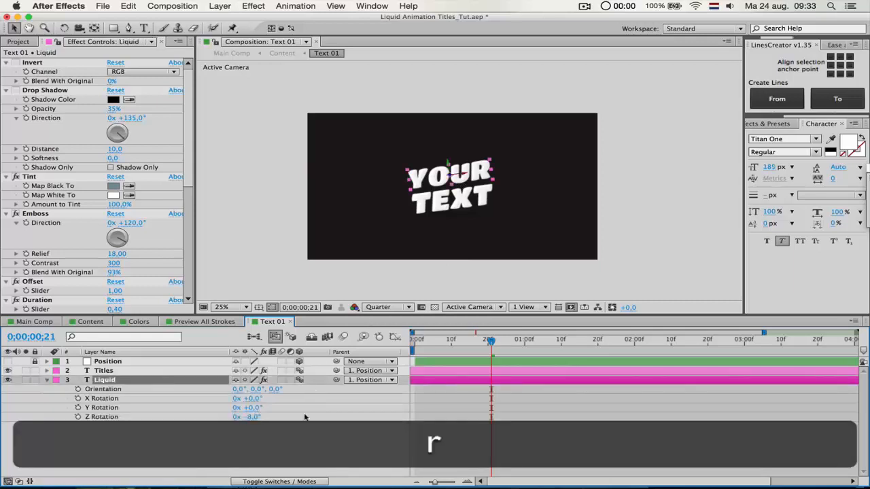
pyautogui.moveTo(249, 417); pyautogui.dragTo(259, 415)
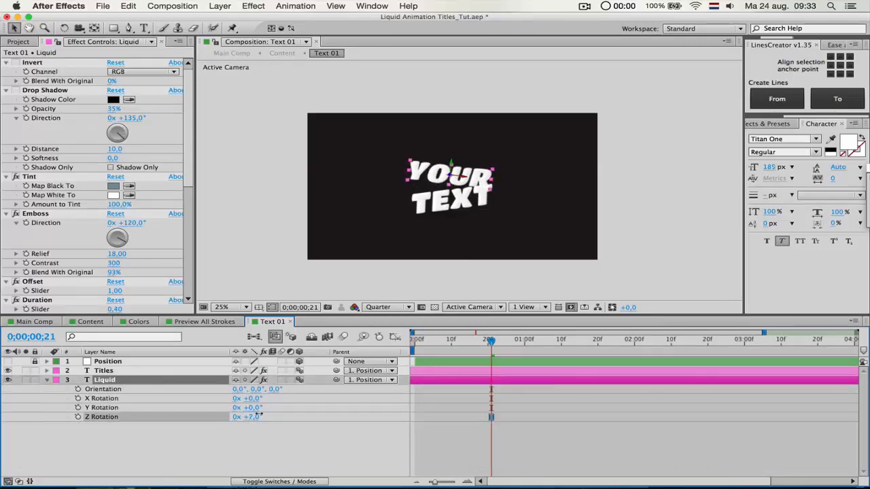
pyautogui.press('super+z')
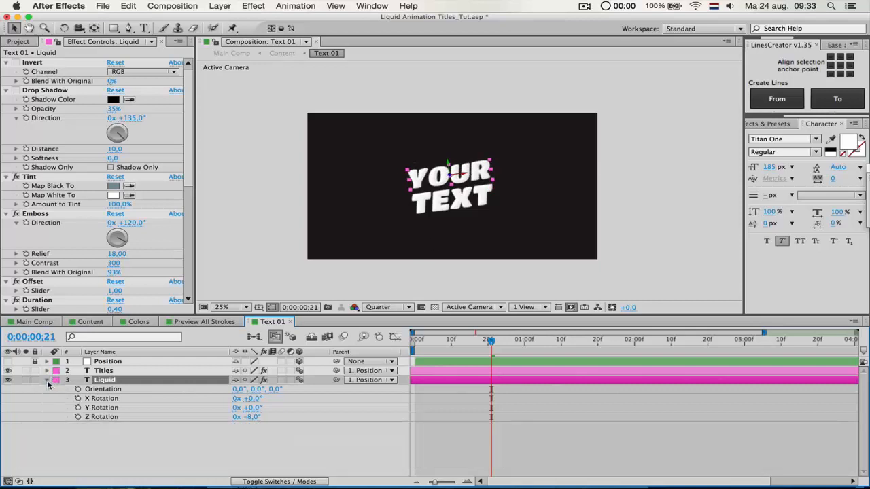
pyautogui.click(47, 380)
pyautogui.click(383, 274)
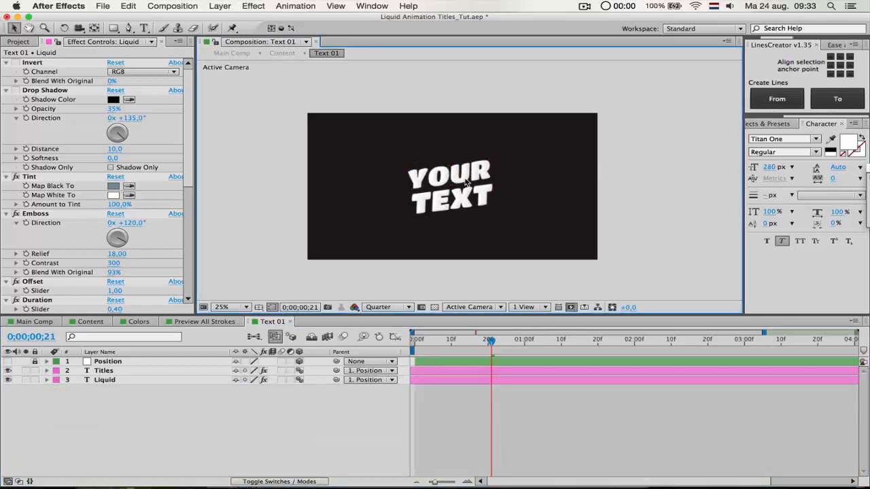
# Turn off Faux Italic on the YOUR layer, and try a Z Rotation of 0° before undoing that rotation
pyautogui.click(139, 380)
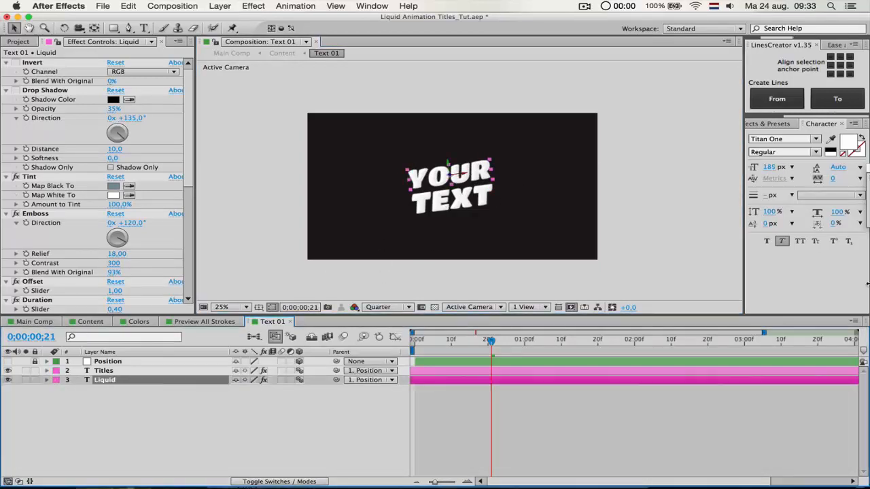
pyautogui.press('r')
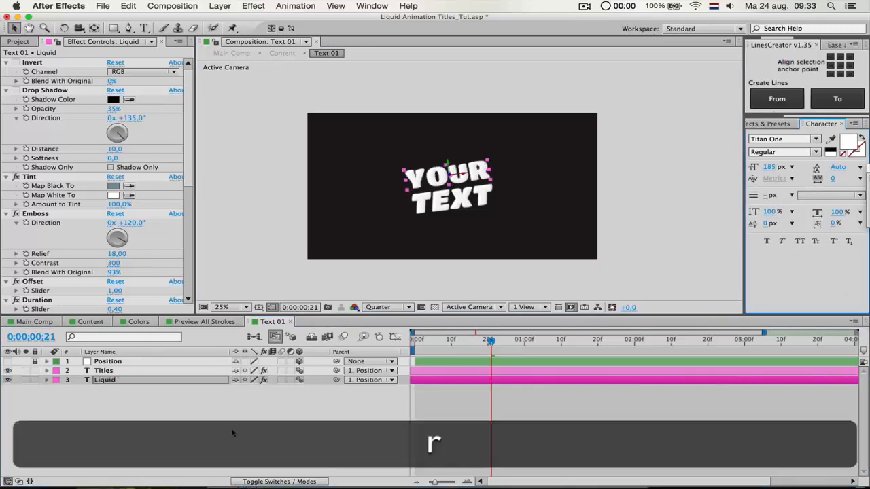
pyautogui.click(246, 416)
pyautogui.press('Return')
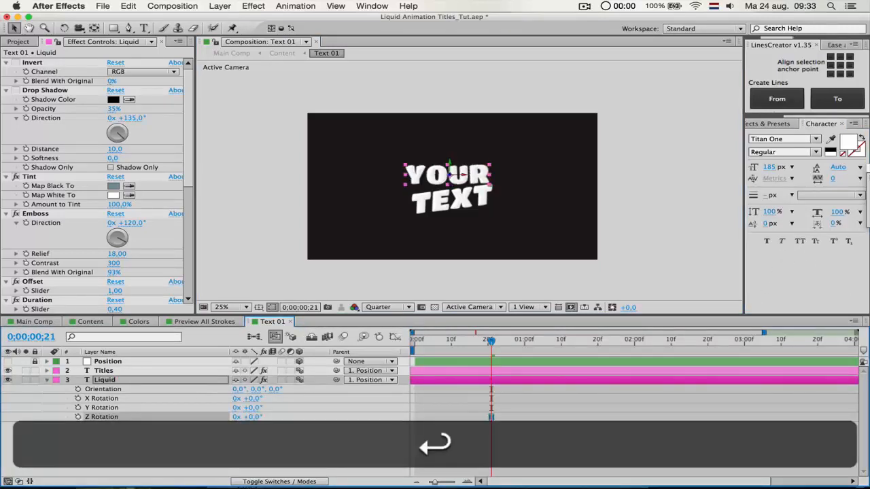
pyautogui.press('super+z')
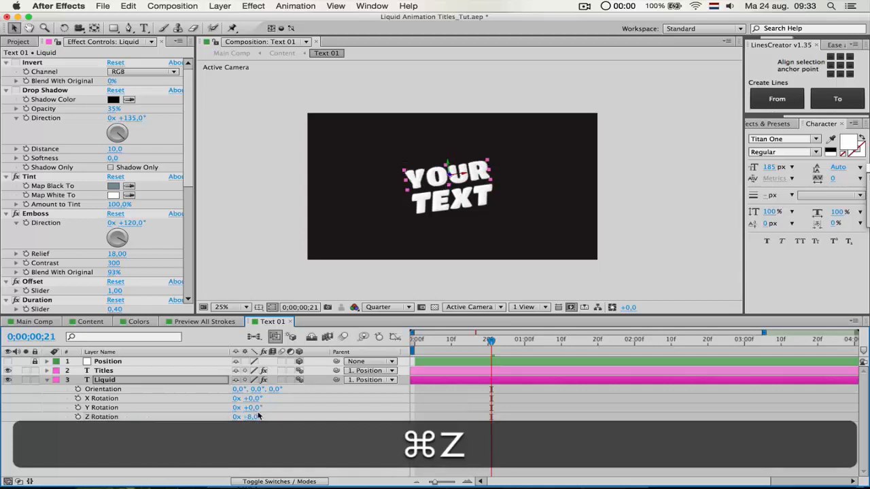
pyautogui.click(46, 380)
pyautogui.click(200, 408)
# Preview the edited Text 01 animation from 0;00;00;00
pyautogui.moveTo(476, 333); pyautogui.dragTo(381, 333)
pyautogui.press('space')
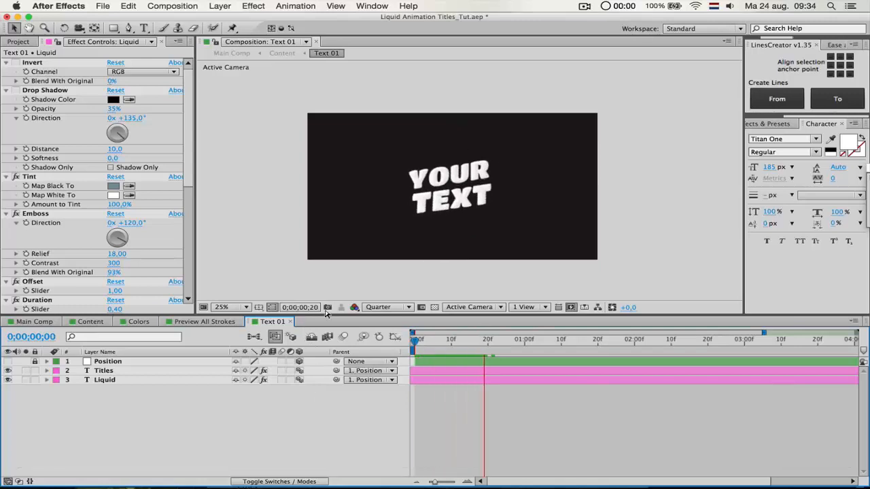
pyautogui.press('space')
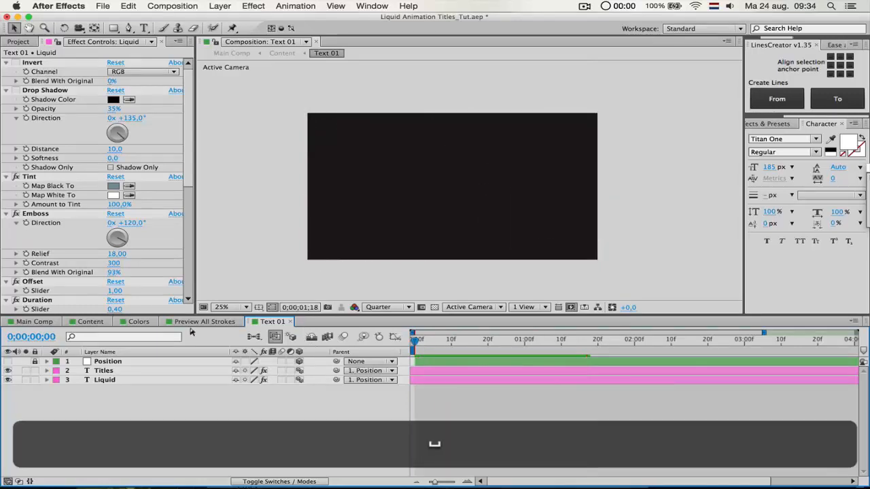
# Switch to the Main Comp and preview the new YOUR TEXT title among the liquid strokes
pyautogui.click(32, 322)
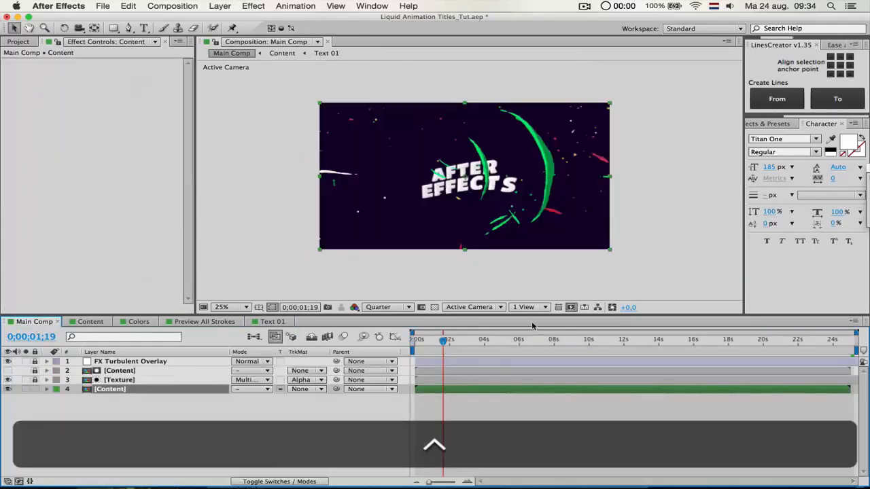
pyautogui.hotkey('ctrl', '0')
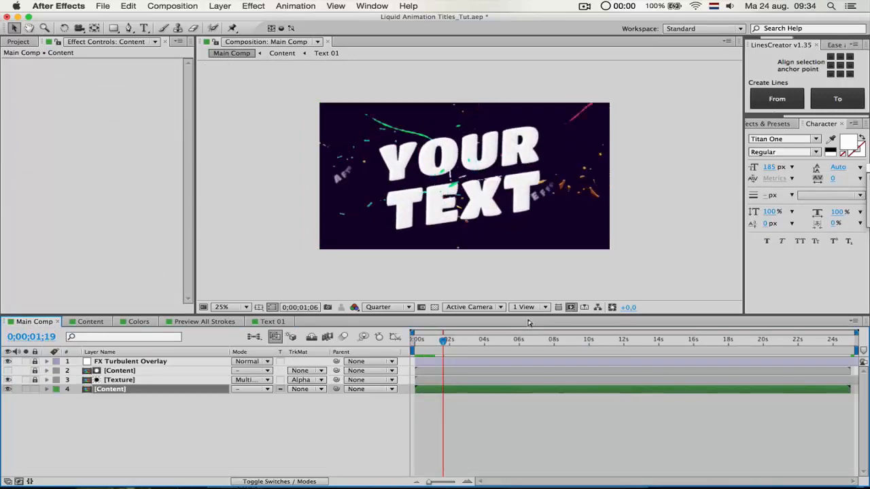
pyautogui.press('space')
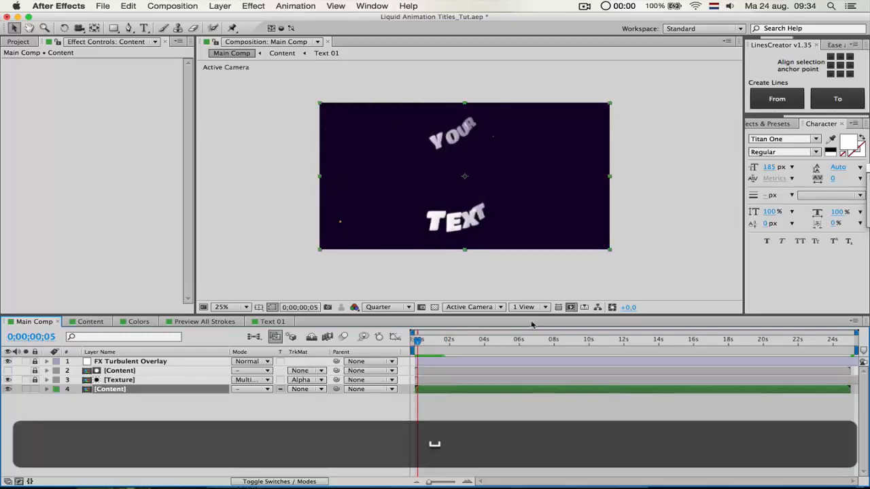
# Go back to the Content composition and open the nested Text 02 composition from its layer
pyautogui.click(272, 322)
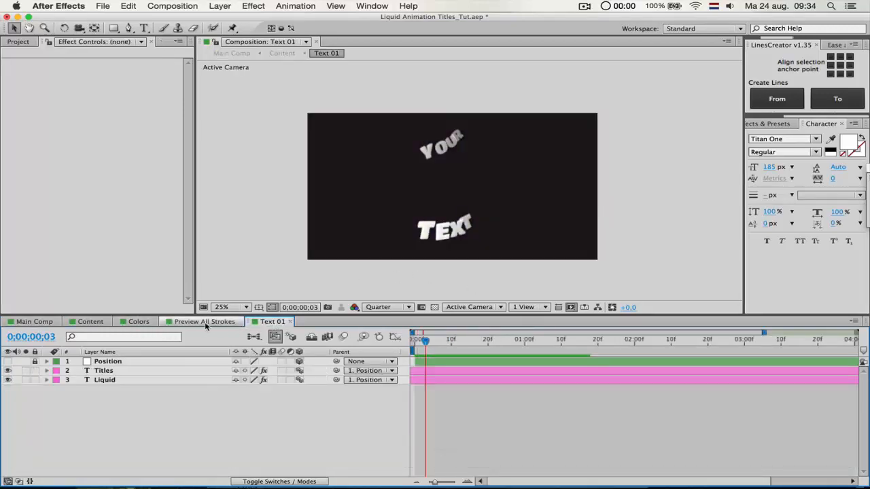
pyautogui.click(90, 322)
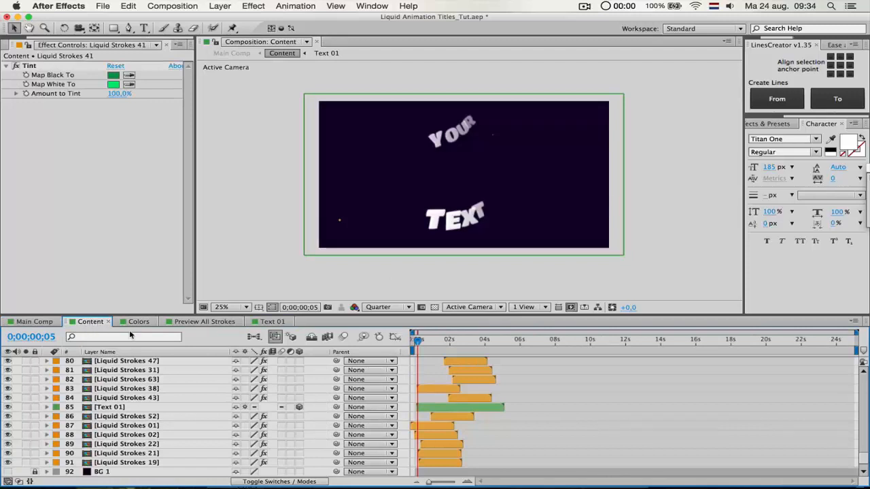
pyautogui.scroll(3, 442, 406)
pyautogui.doubleClick(441, 406)
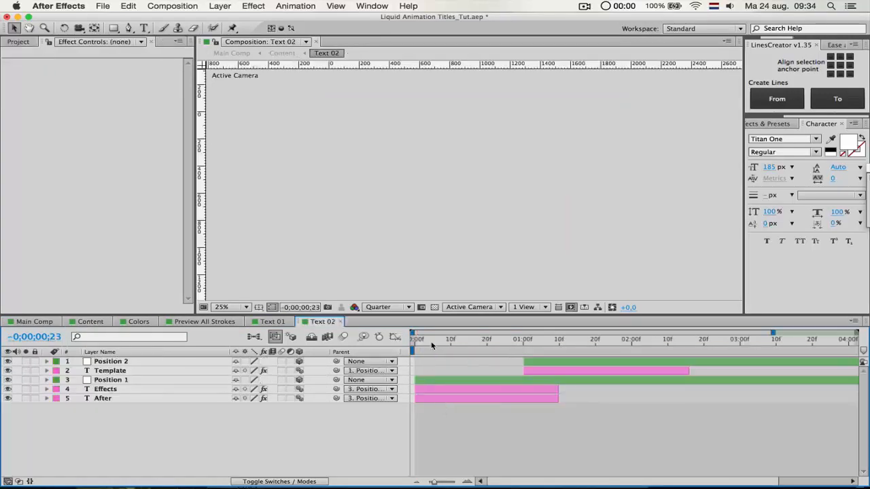
# Inspect the Effects layer's keyframed Transform Position and scrub back to 0;00;00;07 to see how the word flies in
pyautogui.moveTo(431, 341); pyautogui.dragTo(476, 340)
pyautogui.click(436, 388)
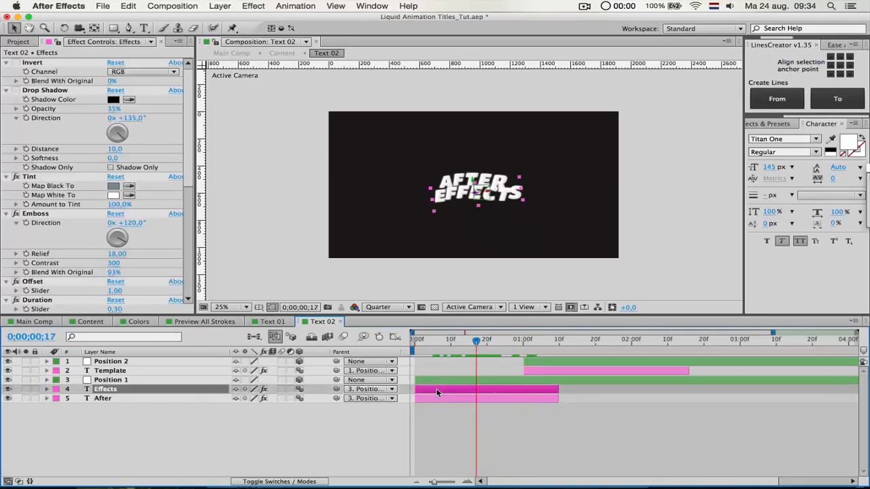
pyautogui.press('u')
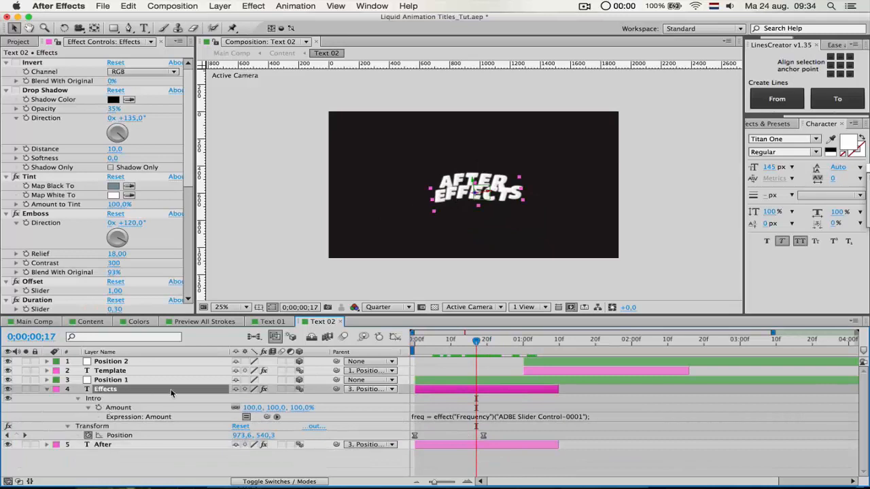
pyautogui.click(132, 435)
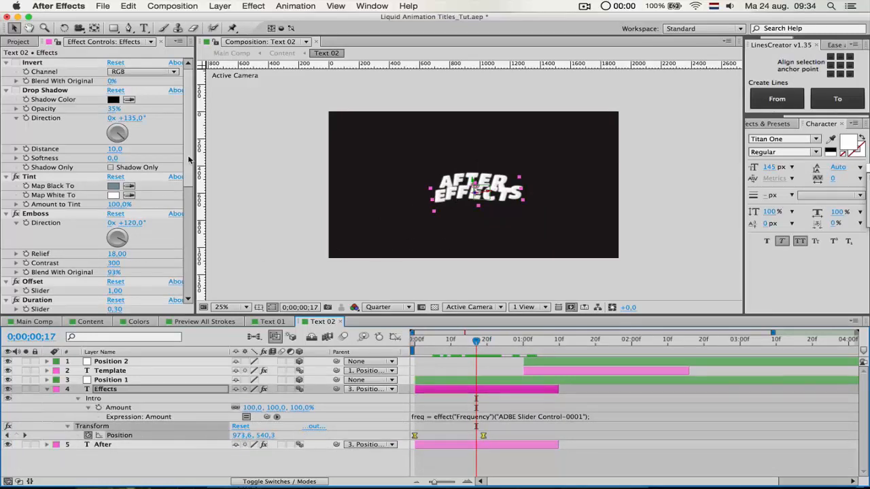
pyautogui.scroll(-10, 189, 159)
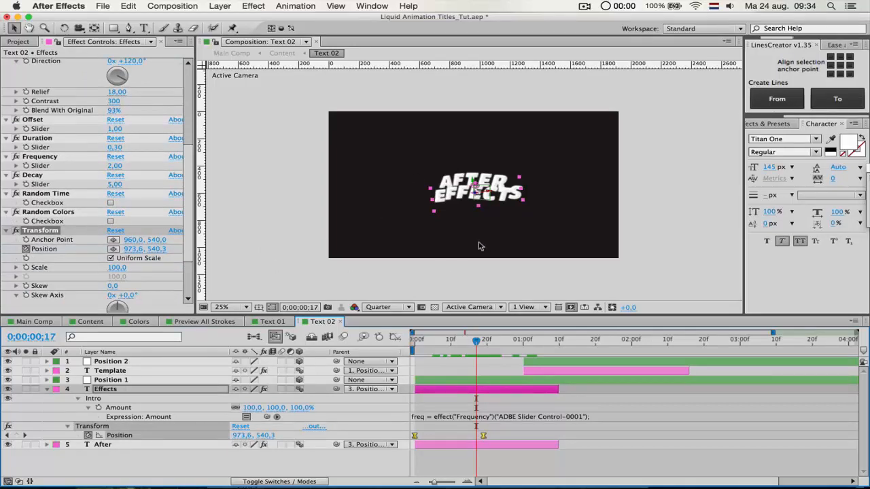
pyautogui.moveTo(478, 347); pyautogui.dragTo(441, 344)
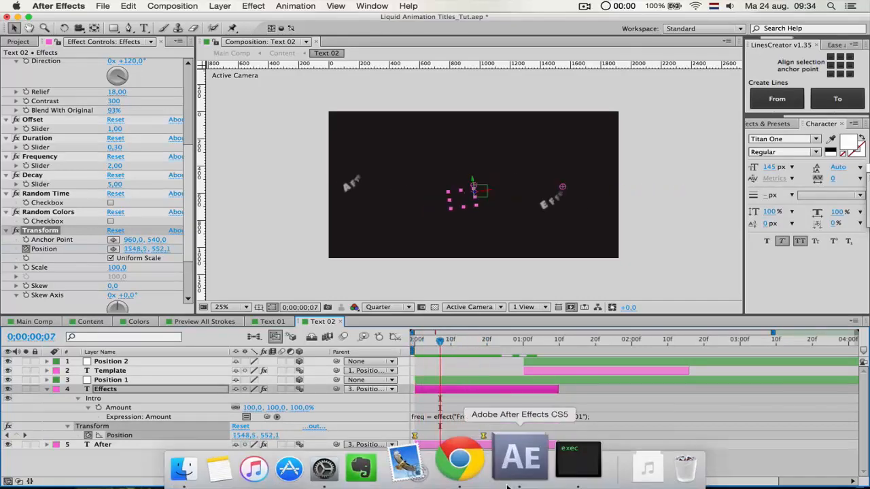
# Try lowering the Effects layer's own Position to 28.2, 426.2, 923.0, preview the entrance, and undo the move
pyautogui.press('p')
pyautogui.click(130, 401)
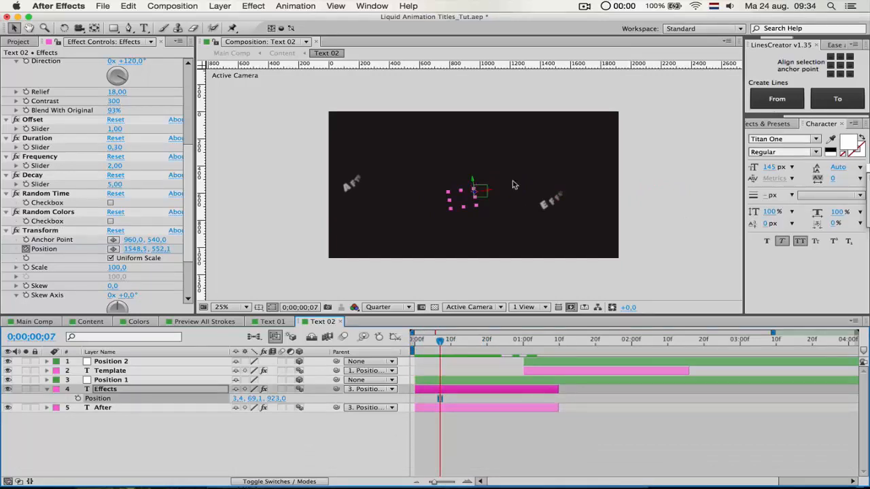
pyautogui.moveTo(440, 342); pyautogui.dragTo(480, 346)
pyautogui.moveTo(490, 195); pyautogui.dragTo(488, 266)
pyautogui.press('space')
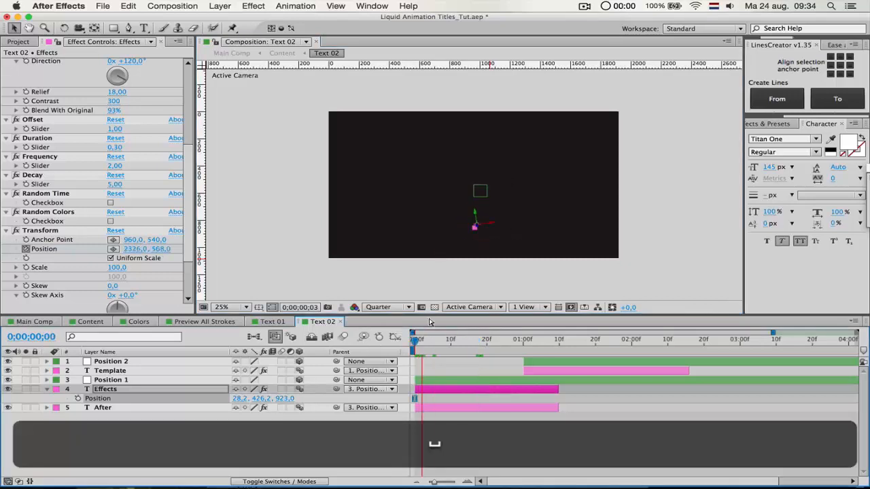
pyautogui.press('space')
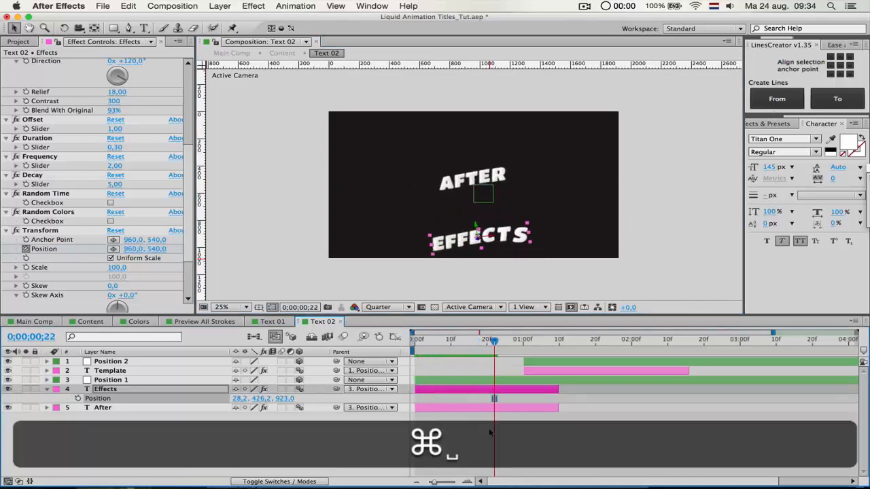
pyautogui.press('super+z')
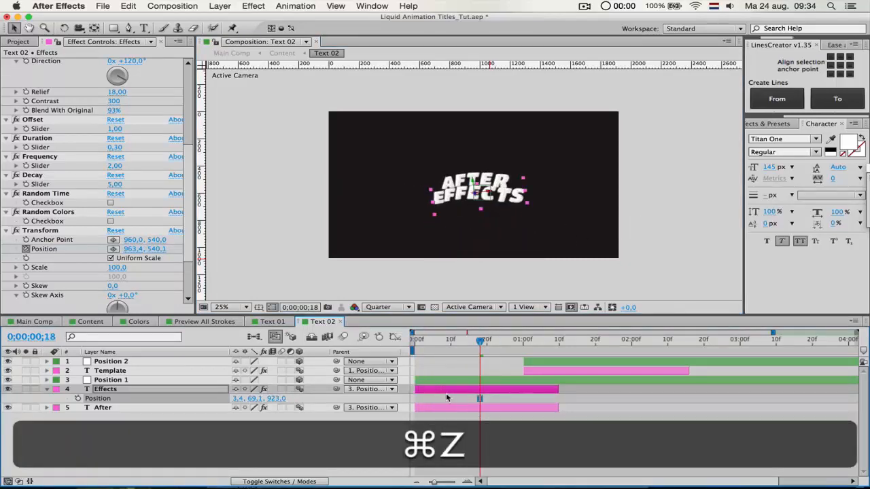
# Examine the Effects layer's keyframed and modified properties, including its text animator range selectors and Intro expression, and collapse them
pyautogui.press('u')
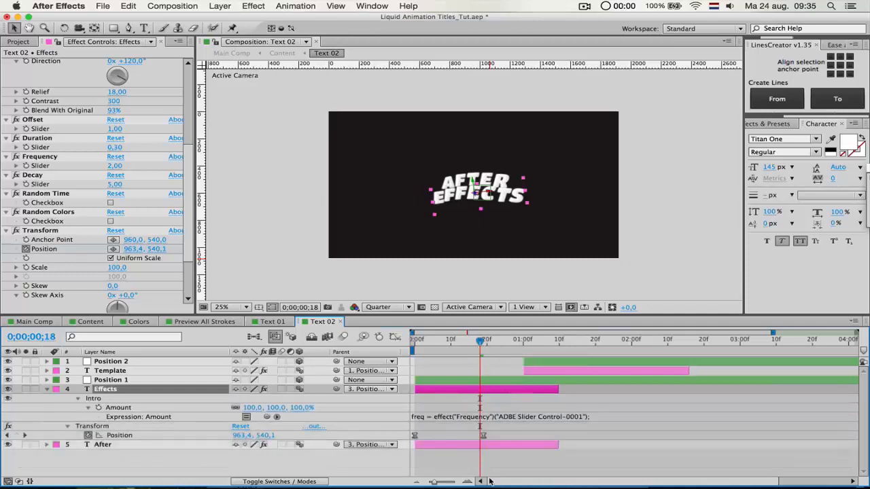
pyautogui.press('u')
pyautogui.press('u')
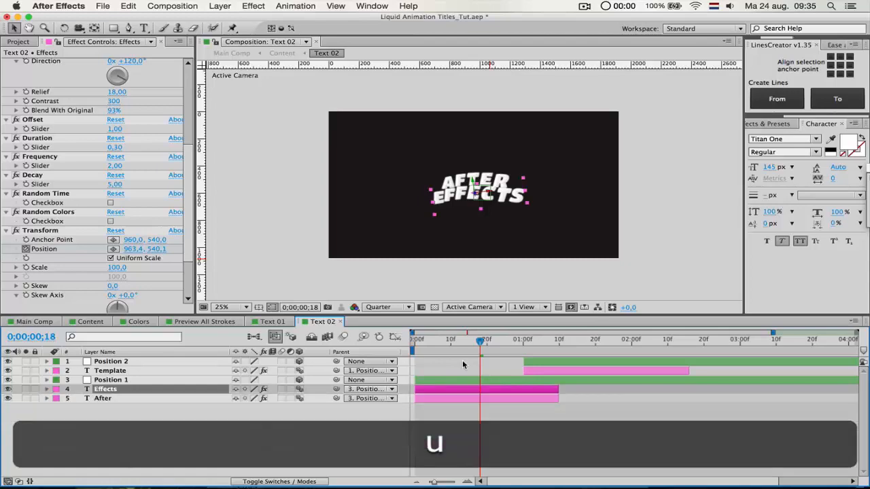
pyautogui.press('u')
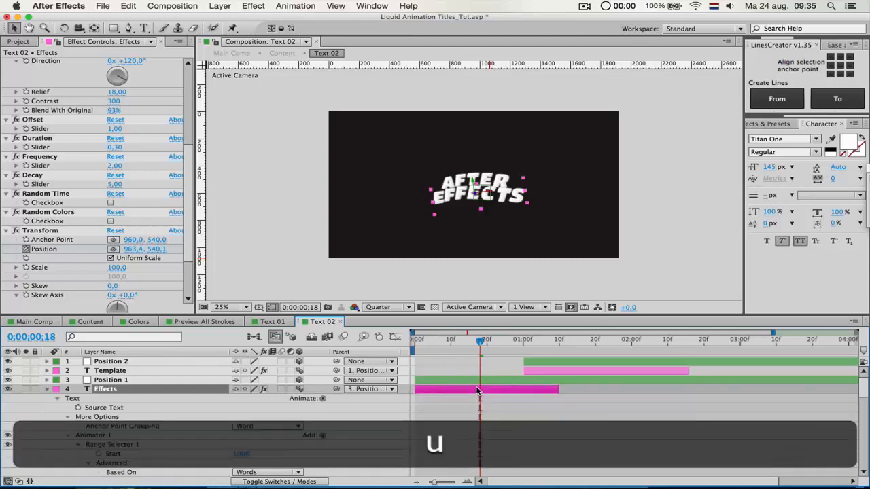
pyautogui.scroll(-5, 477, 391)
pyautogui.press('u')
pyautogui.press('u')
pyautogui.scroll(-12, 478, 395)
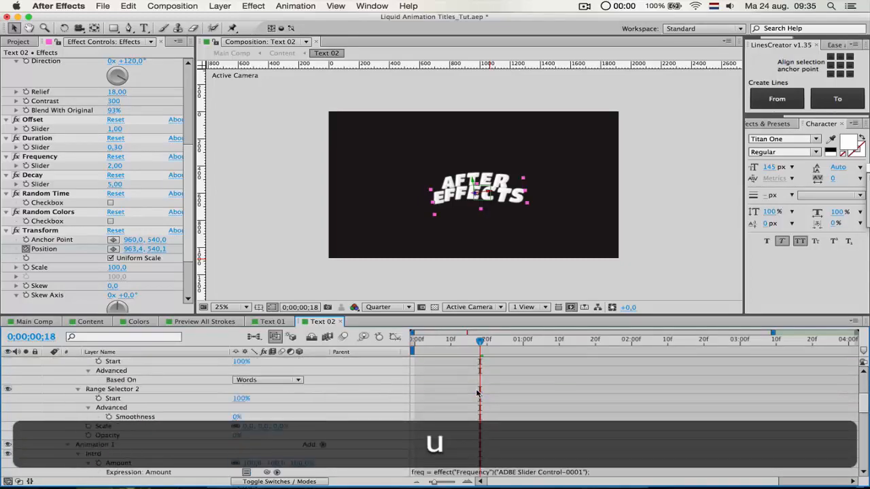
pyautogui.scroll(-8, 478, 396)
pyautogui.press('u')
pyautogui.click(38, 417)
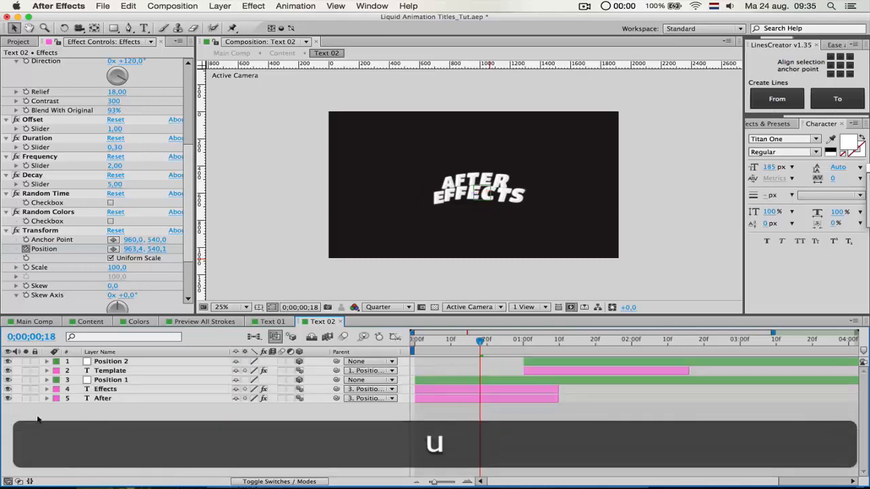
# Try setting the Effects layer's first Transform Position keyframe to -530, 704 at 0;00;00;00 and preview the entrance
pyautogui.click(104, 392)
pyautogui.press('u')
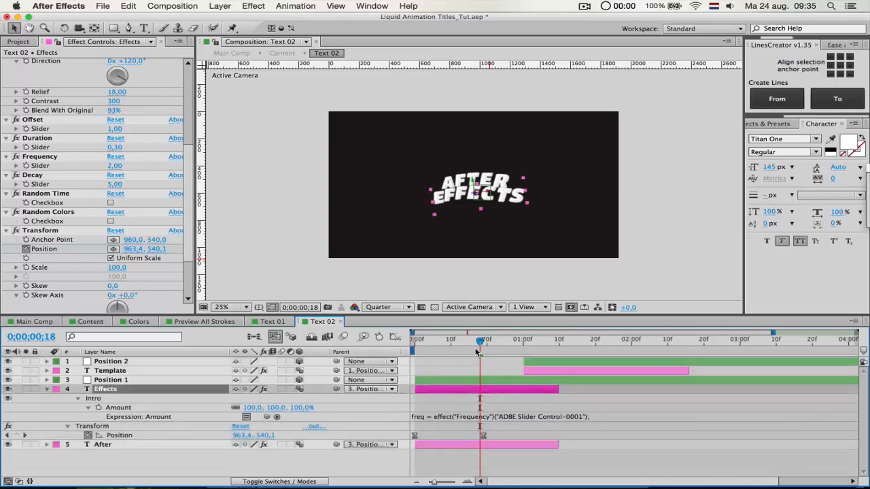
pyautogui.press('Home')
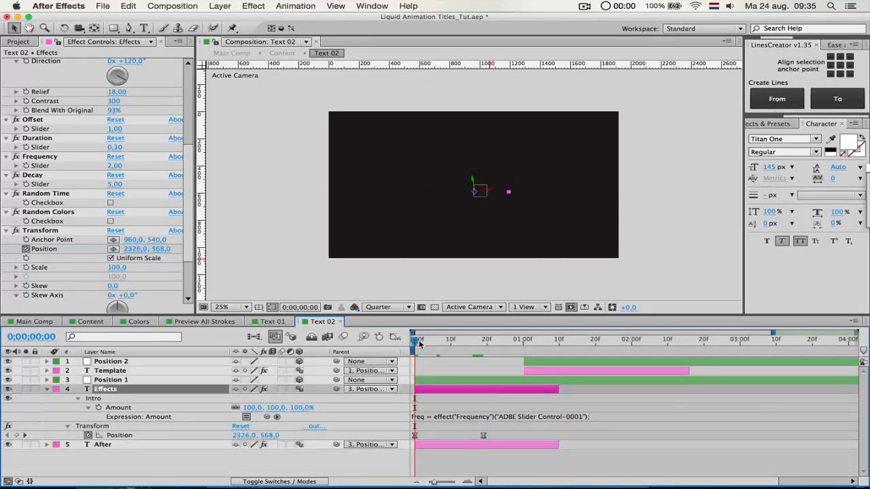
pyautogui.moveTo(420, 344); pyautogui.dragTo(395, 347)
pyautogui.click(414, 435)
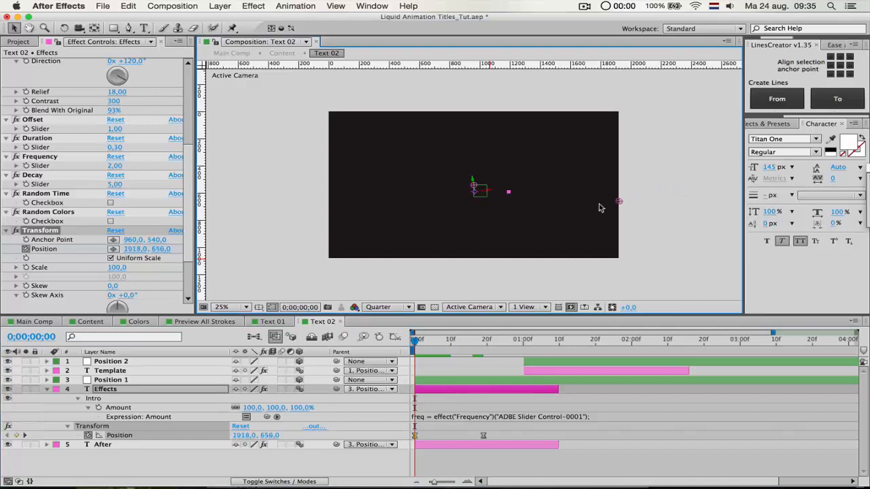
pyautogui.moveTo(524, 211); pyautogui.dragTo(248, 210)
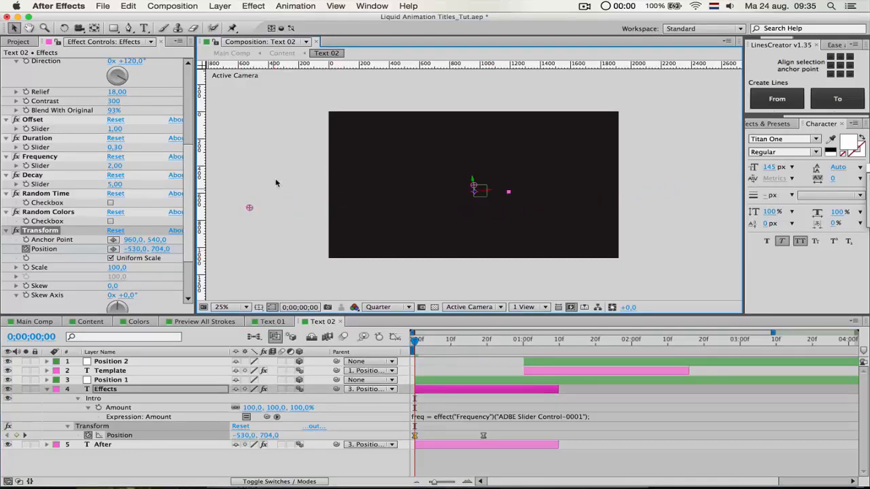
pyautogui.press('space')
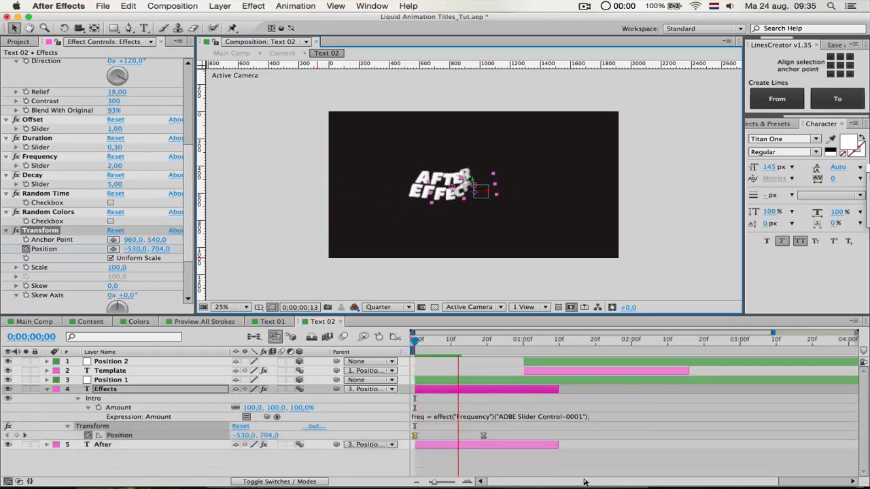
pyautogui.press('space')
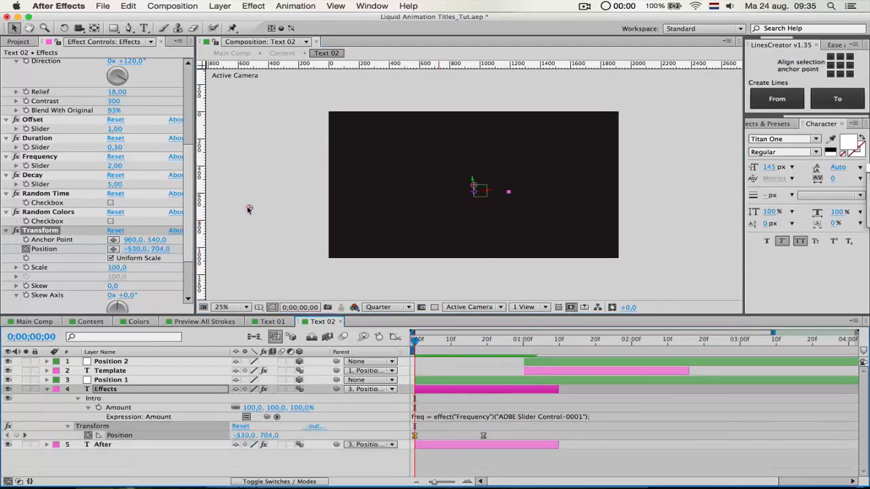
# Move the Effects layer's first Transform Position keyframe to 2510, 656, beyond the frame's right edge, and preview the entrance
pyautogui.moveTo(248, 210); pyautogui.dragTo(695, 207)
pyautogui.press('space')
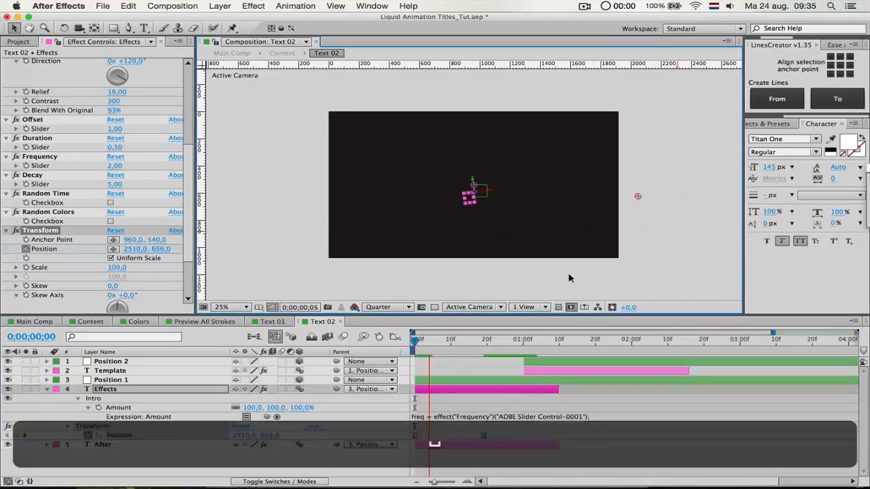
pyautogui.press('space')
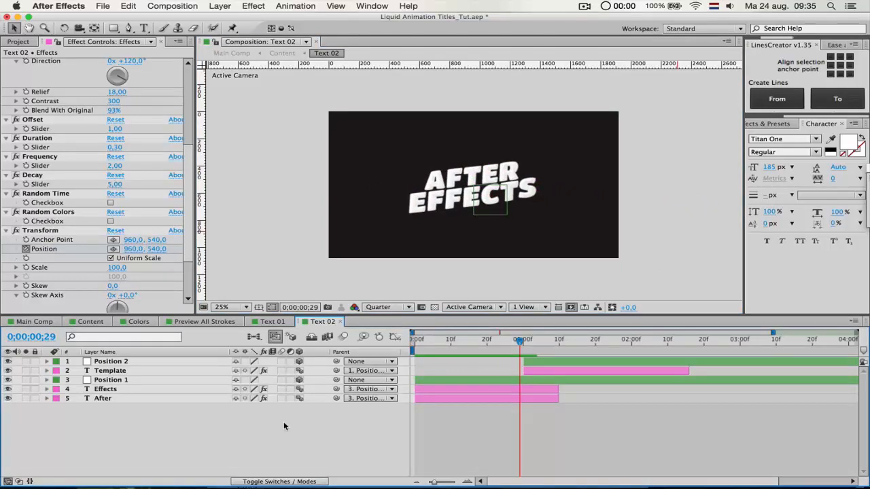
# Check the position properties of the Position 2 and Position 1 null layers and collapse them again
pyautogui.click(164, 361)
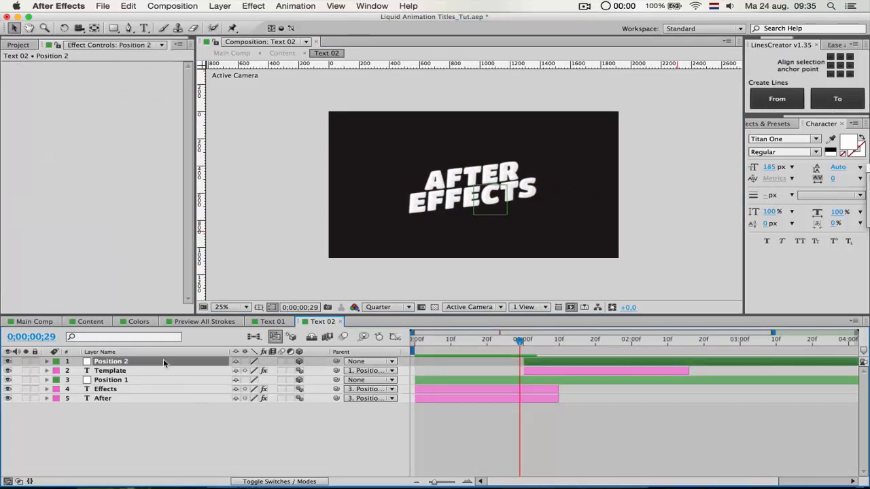
pyautogui.press('p')
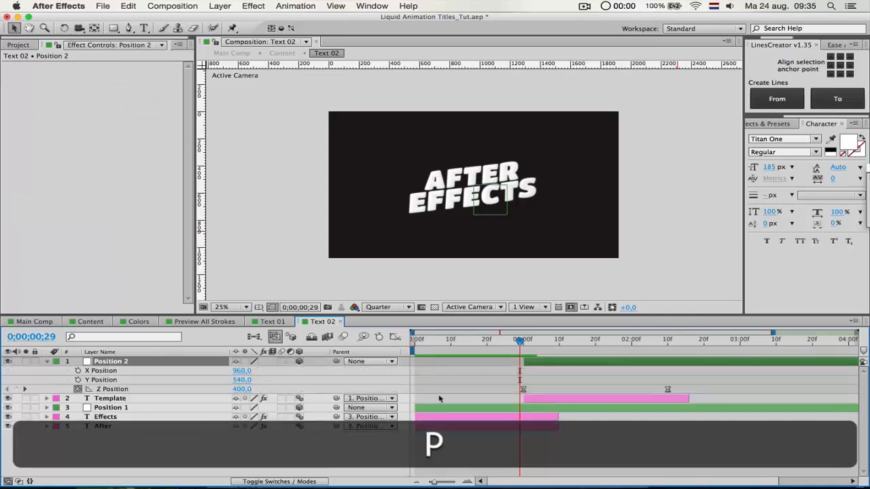
pyautogui.press('p')
pyautogui.click(440, 380)
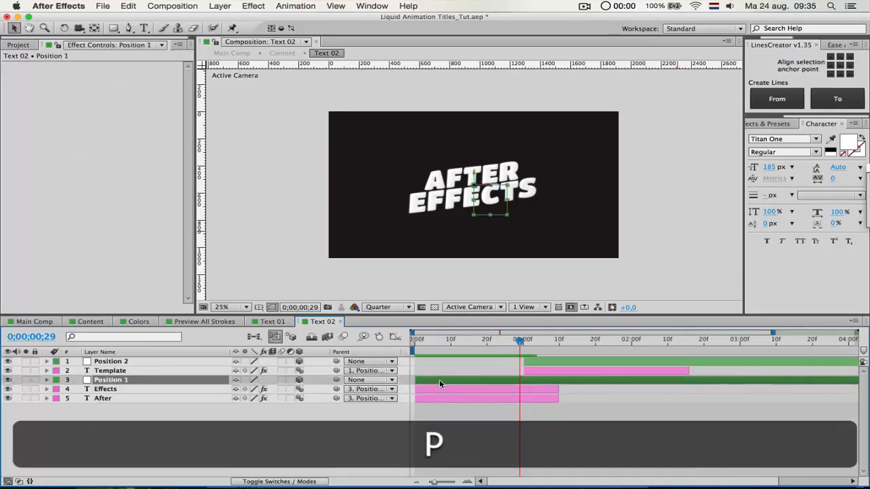
pyautogui.press('p')
pyautogui.press('p')
# Preview the Text 02 words under the Position nulls, replaying the animation from 0;00;00;03
pyautogui.press('space')
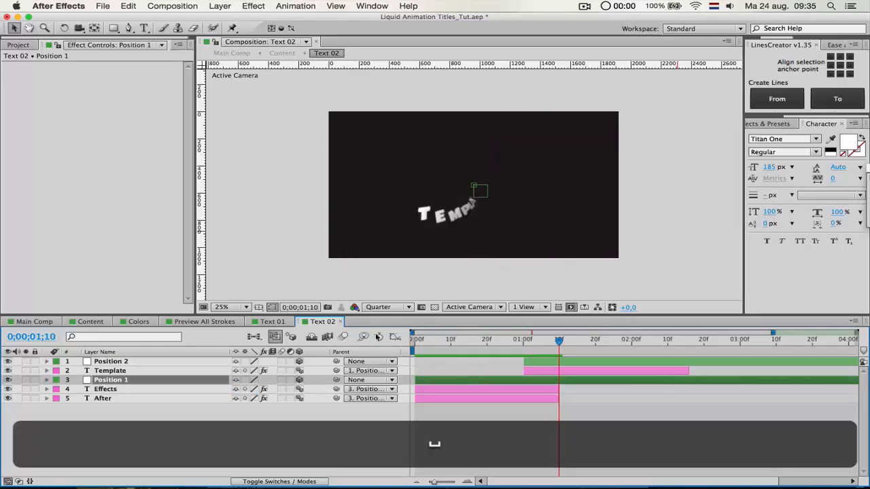
pyautogui.click(491, 435)
pyautogui.click(473, 383)
pyautogui.press('space')
pyautogui.press('space')
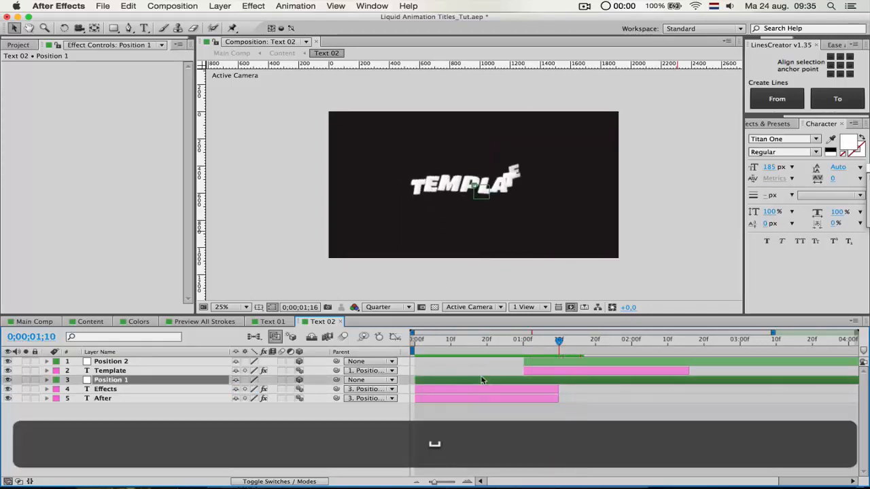
pyautogui.moveTo(471, 339); pyautogui.dragTo(426, 342)
pyautogui.press('space')
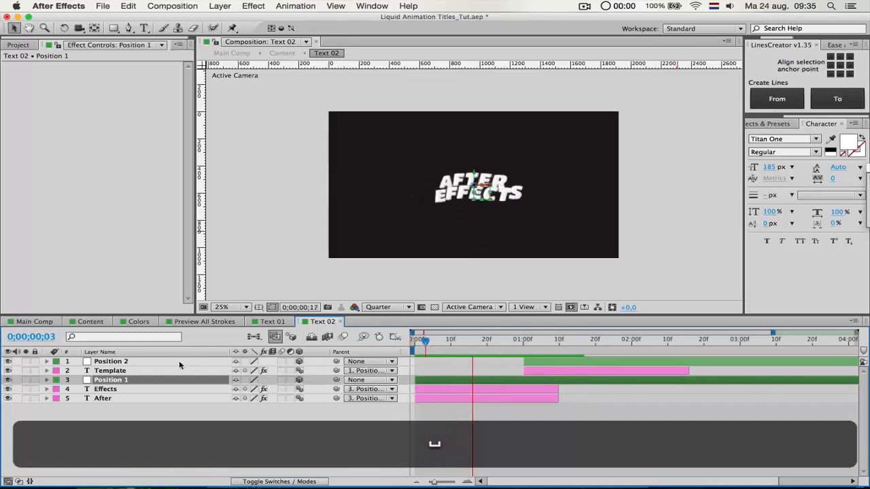
# Lock the Position 1 and Position 2 layers, and select the Template layer to preview its word's entrance
pyautogui.click(36, 380)
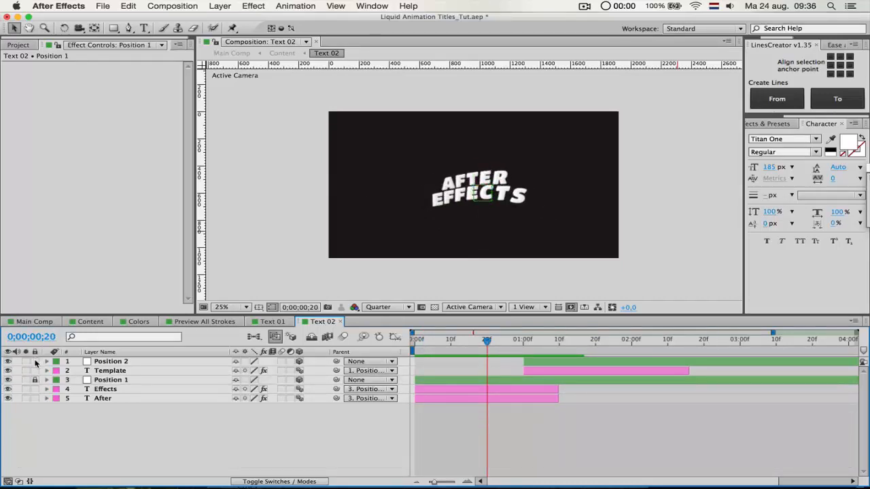
pyautogui.click(132, 370)
pyautogui.press('space')
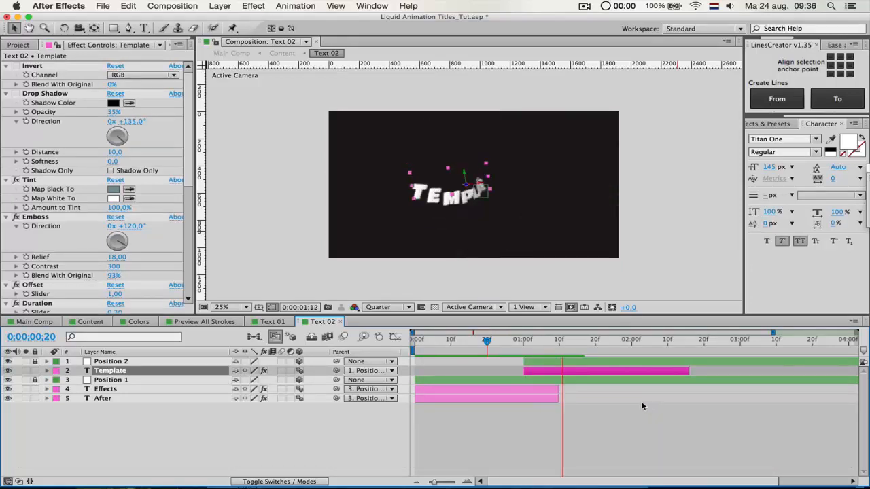
pyautogui.press('space')
pyautogui.click(487, 408)
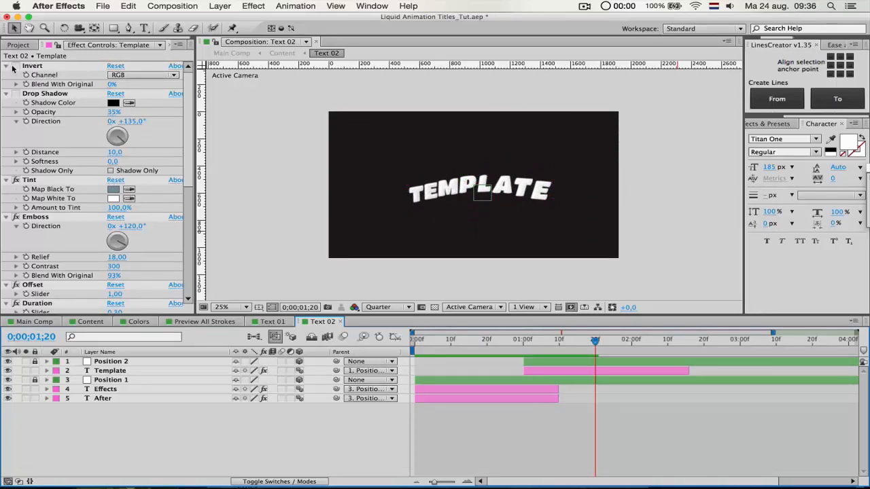
# Replay the change from AFTER EFFECTS to TEMPLATE several times, finishing with a preview from 0;00;00;13
pyautogui.click(496, 345)
pyautogui.press('space')
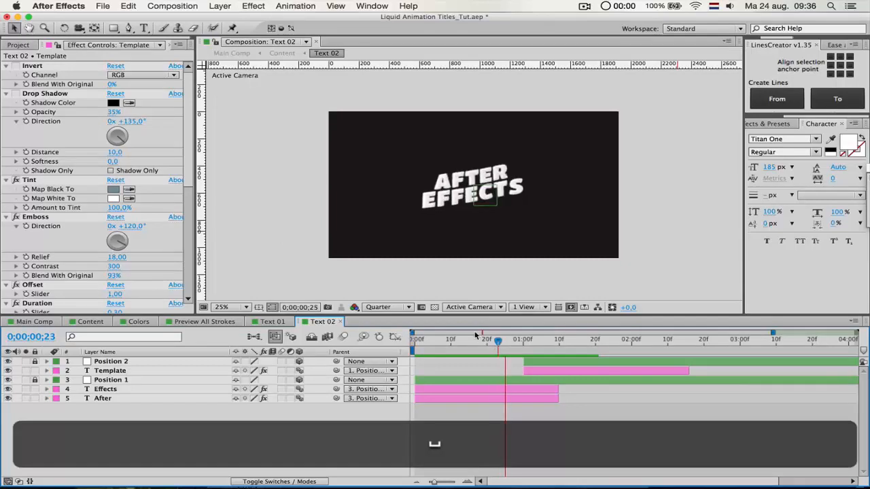
pyautogui.press('space')
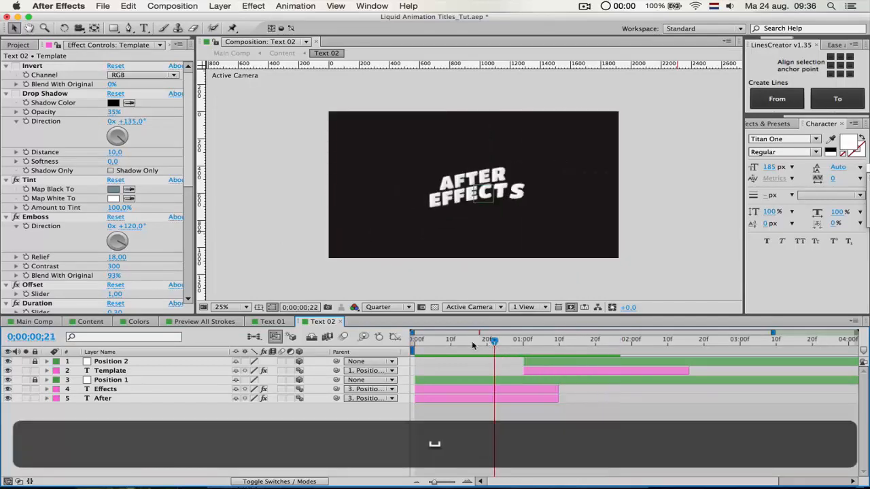
pyautogui.click(462, 341)
pyautogui.press('space')
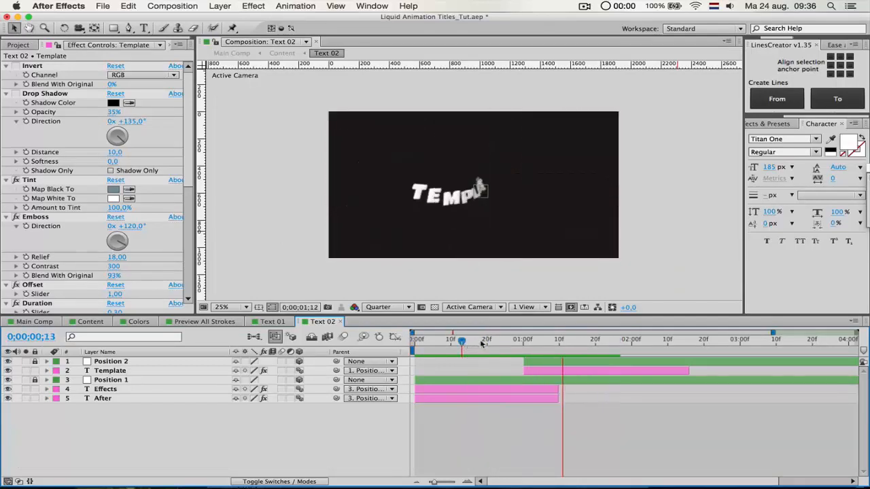
# Select the Template text layer and collapse its Invert, Drop Shadow, Tint, Emboss and Transform effects
pyautogui.press('space')
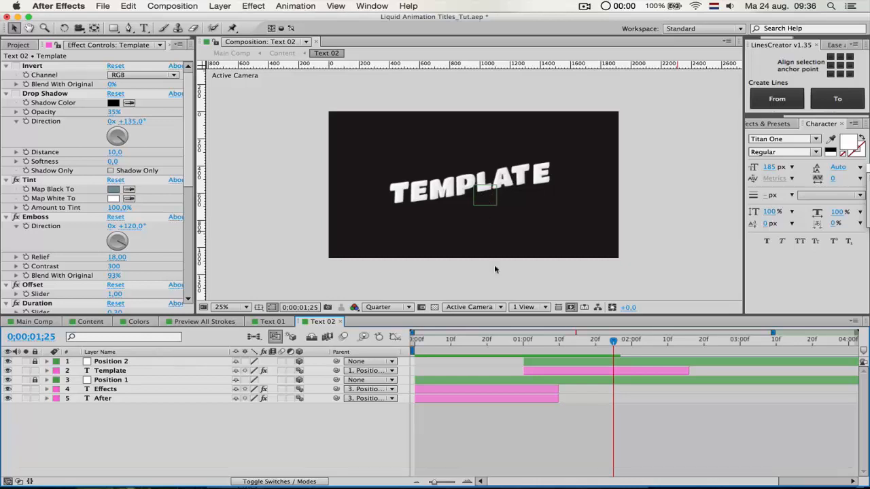
pyautogui.moveTo(542, 348); pyautogui.dragTo(592, 340)
pyautogui.click(562, 371)
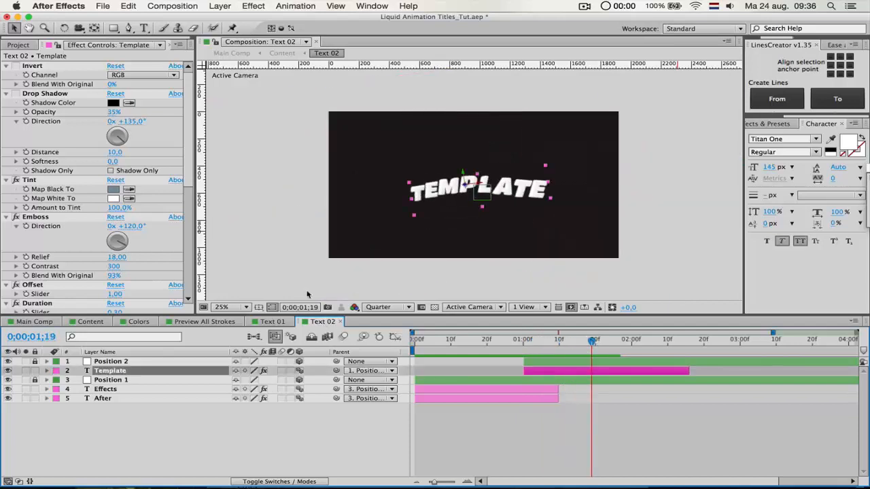
pyautogui.scroll(-1, 186, 108)
pyautogui.scroll(1, 190, 95)
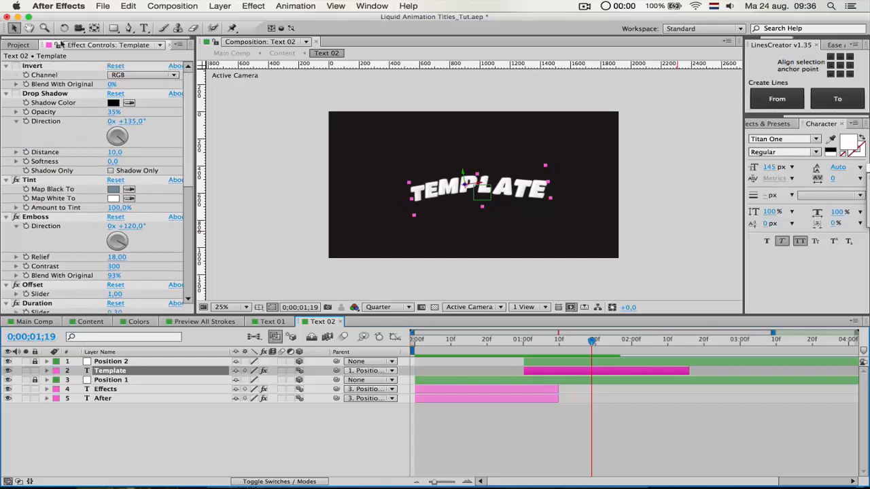
pyautogui.click(6, 65)
pyautogui.click(6, 74)
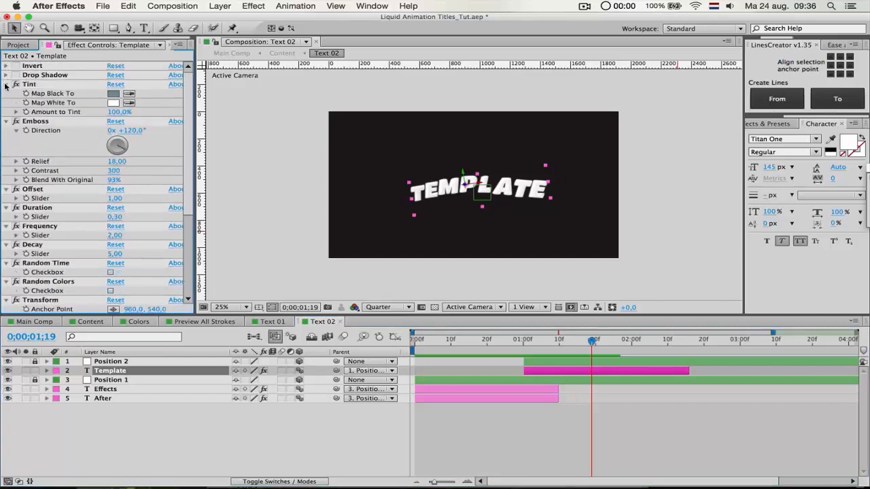
pyautogui.click(6, 84)
pyautogui.click(7, 94)
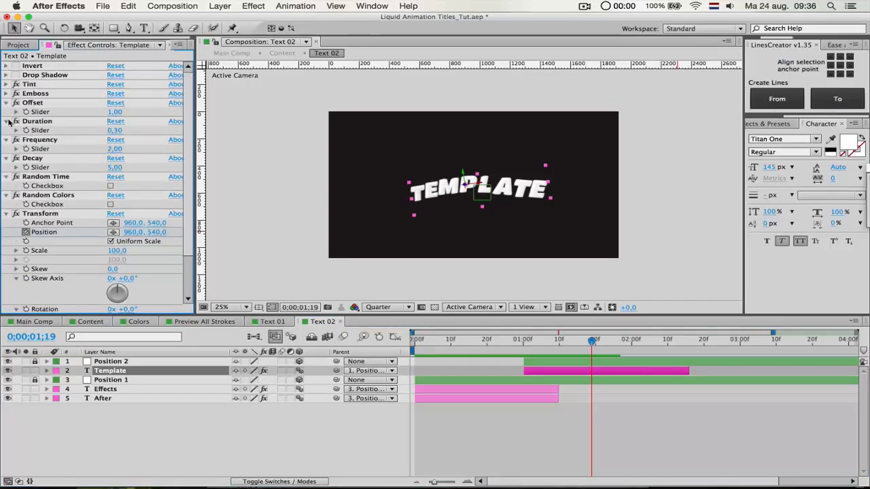
pyautogui.click(7, 214)
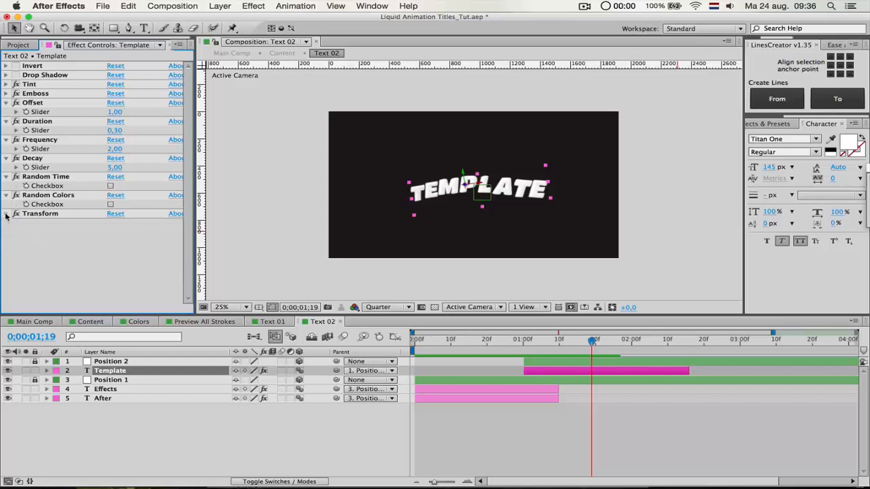
# Look over the Template layer's Offset, Duration, Frequency, Decay, Random Time and Random Colors controls
pyautogui.click(42, 104)
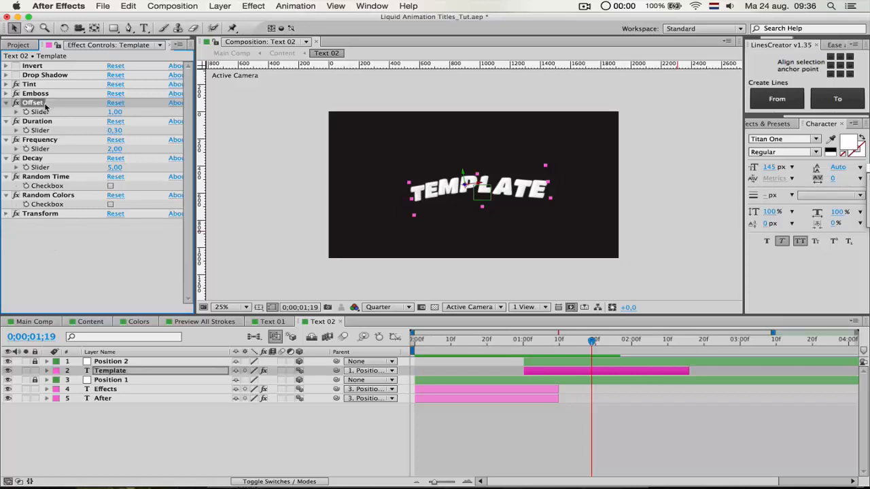
pyautogui.click(39, 124)
pyautogui.click(45, 142)
pyautogui.click(38, 159)
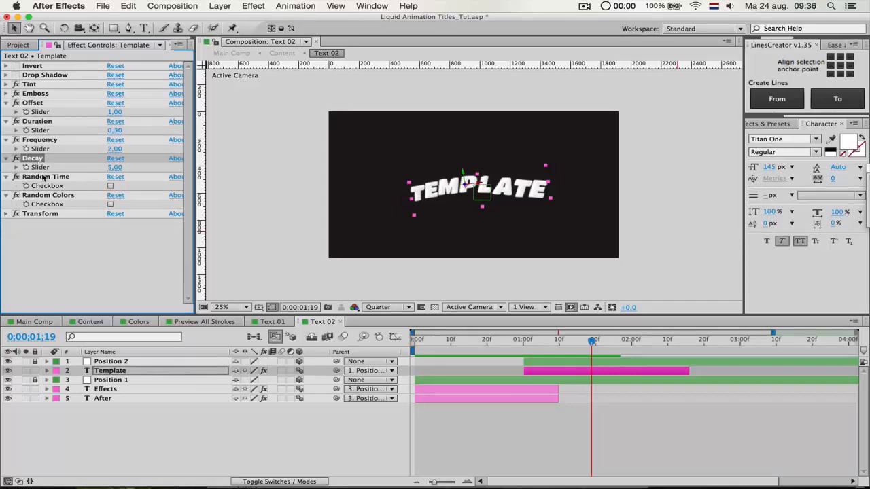
pyautogui.click(43, 178)
pyautogui.click(49, 202)
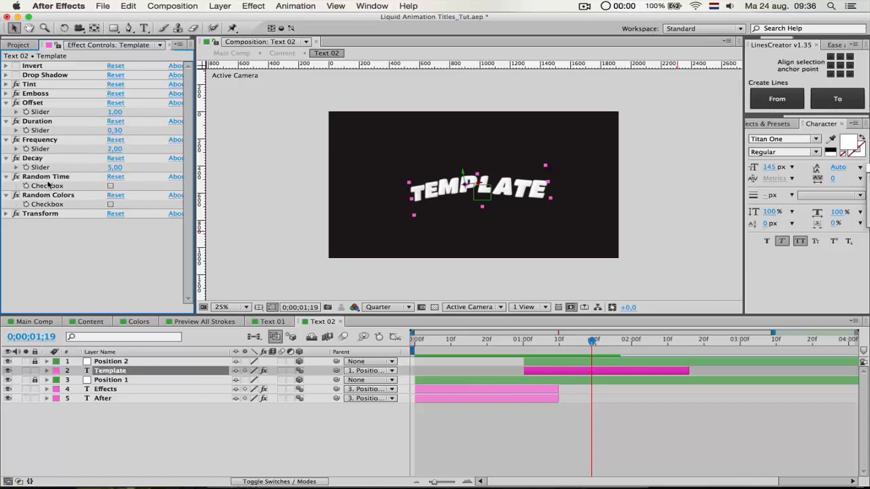
pyautogui.click(49, 180)
pyautogui.click(47, 204)
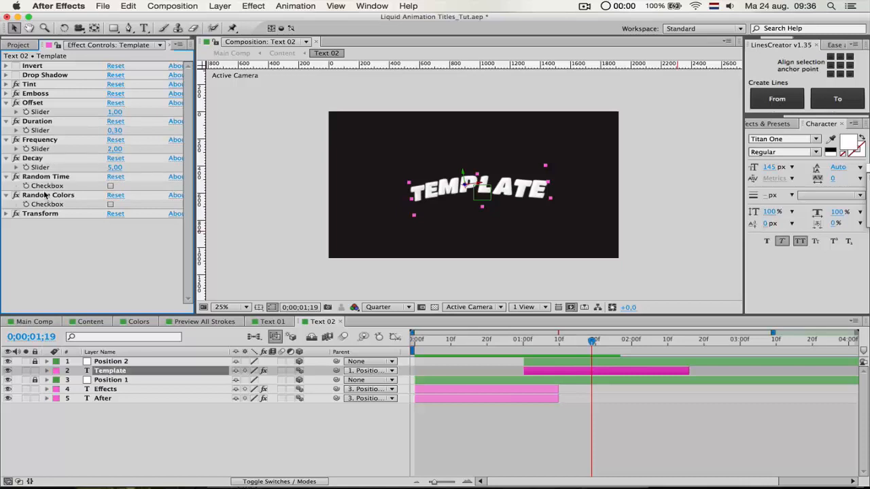
# Preview the Template text animation, set its Offset slider to 2, and set its Duration slider to 0,2
pyautogui.click(41, 104)
pyautogui.press('space')
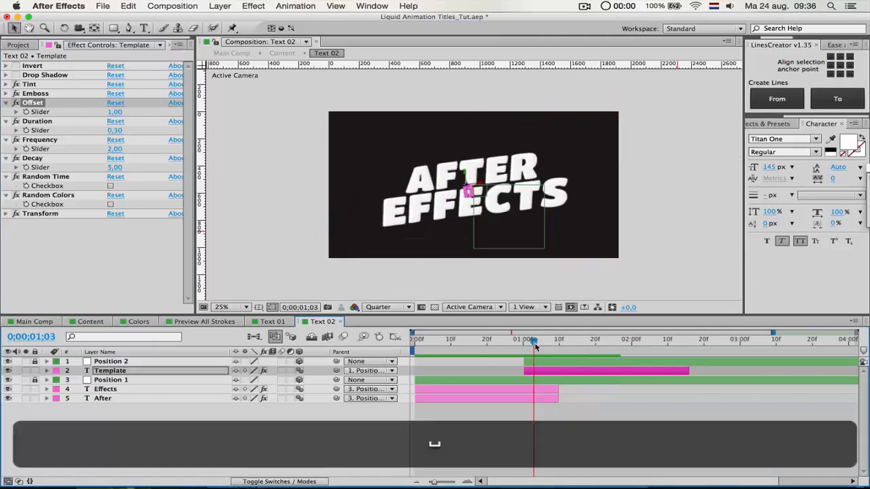
pyautogui.click(115, 112)
pyautogui.write('2')
pyautogui.click(143, 117)
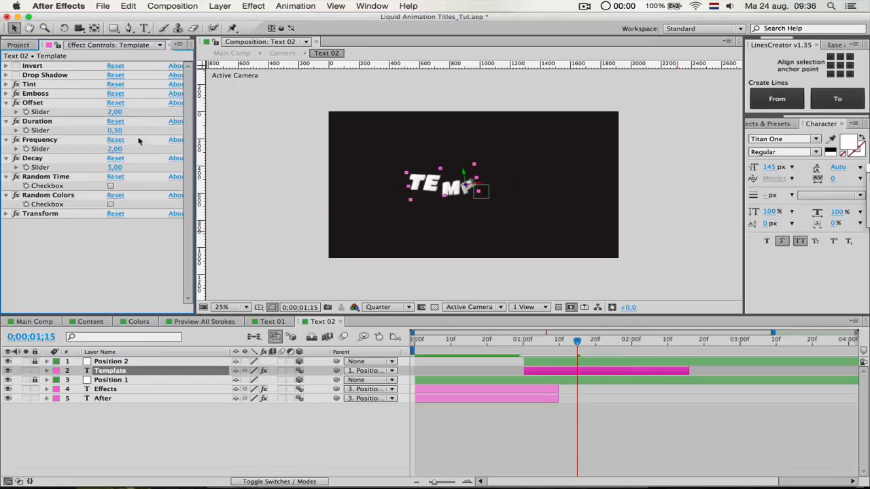
pyautogui.write('0,2')
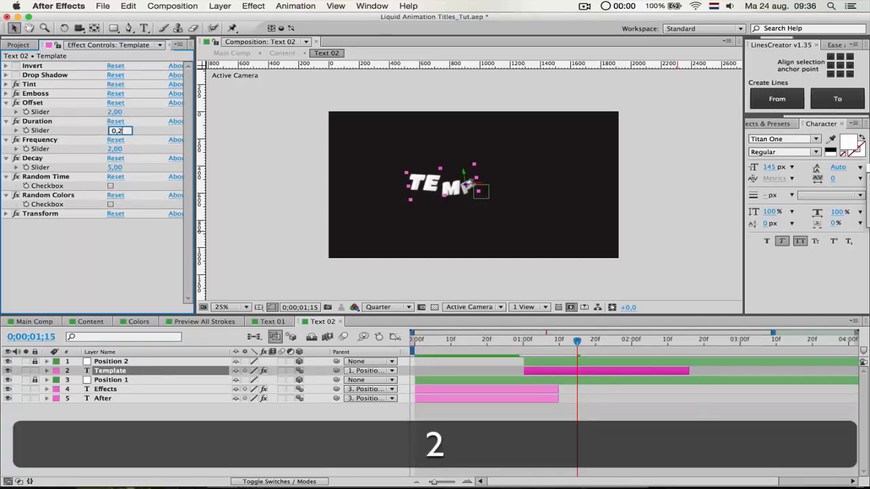
pyautogui.press('Return')
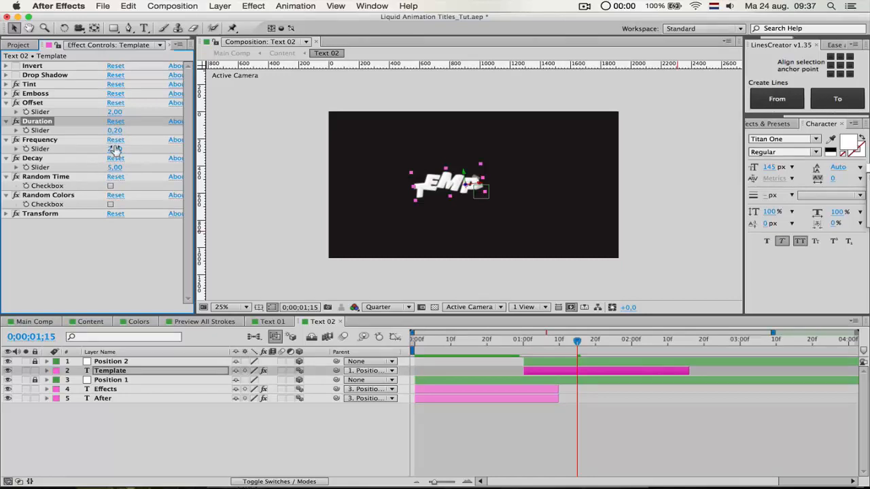
# Play back the Template text animation repeatedly from around the one-second mark to examine how Frequency and Decay shape the letter motion
pyautogui.click(54, 142)
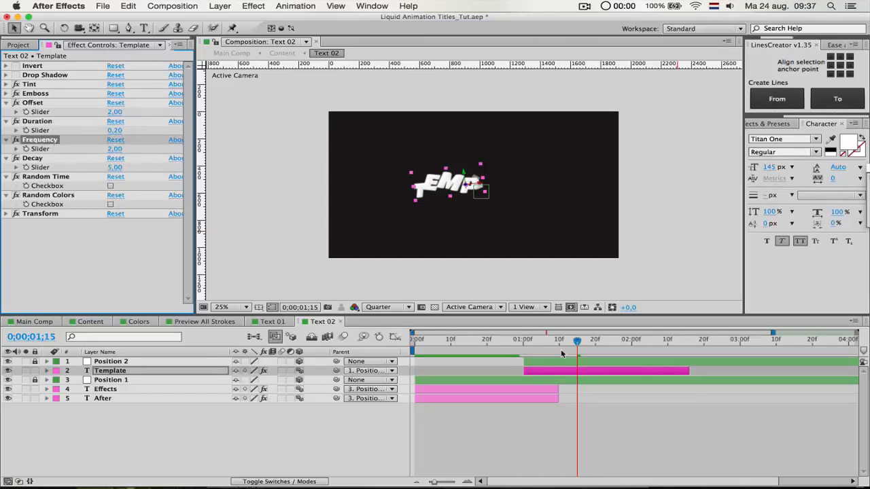
pyautogui.moveTo(562, 354); pyautogui.dragTo(552, 351)
pyautogui.press('space')
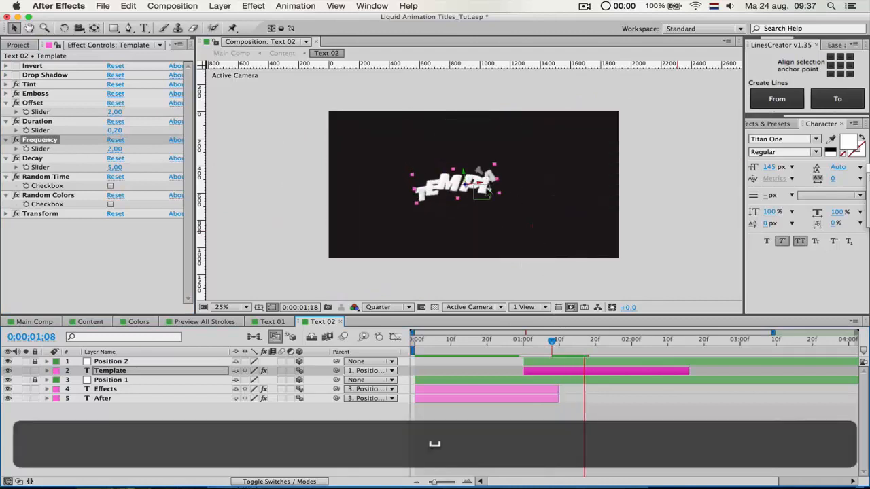
pyautogui.click(44, 160)
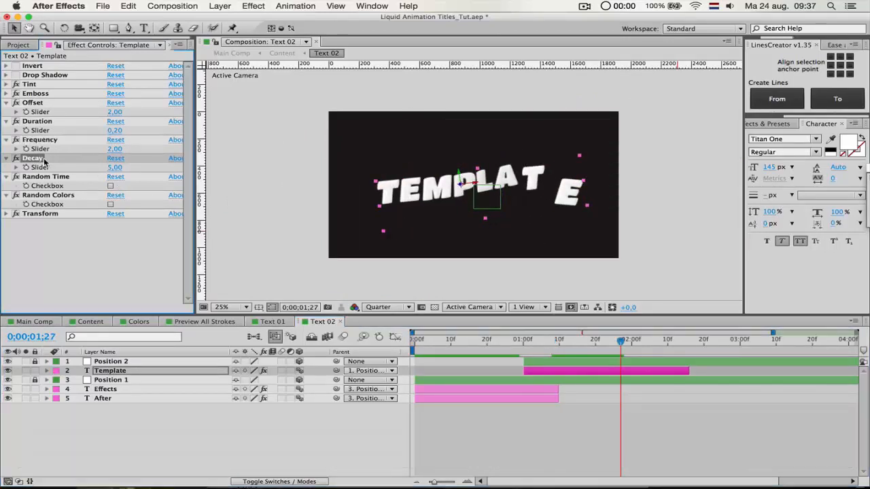
pyautogui.press('space')
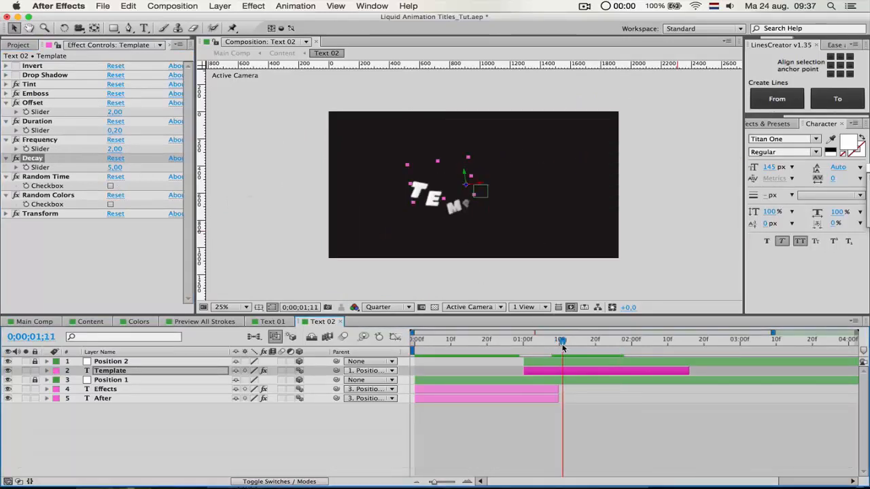
pyautogui.press('space')
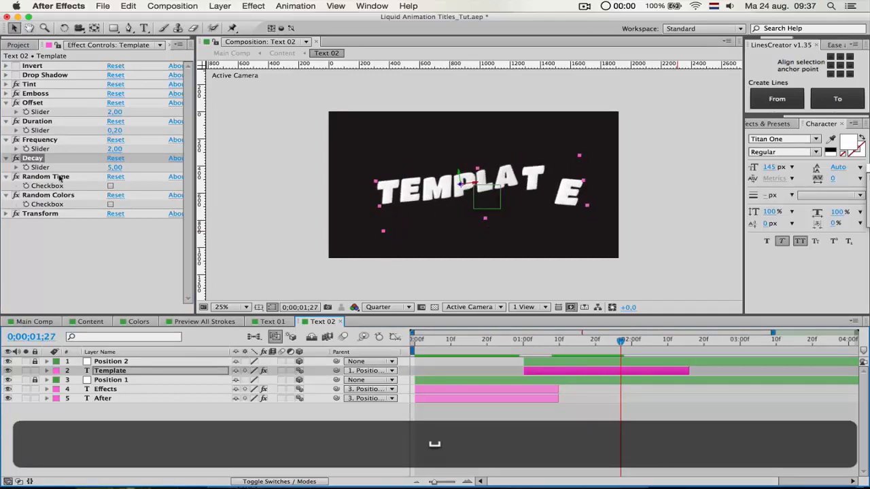
pyautogui.moveTo(535, 343); pyautogui.dragTo(516, 350)
pyautogui.press('space')
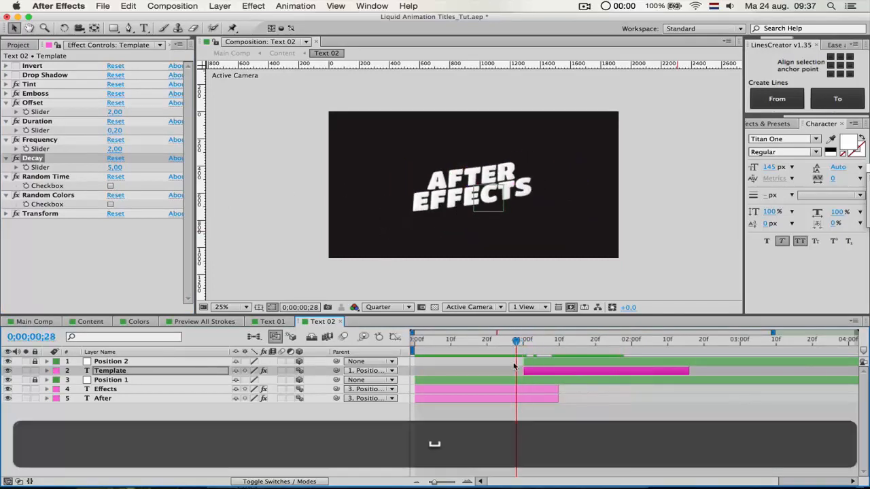
pyautogui.press('space')
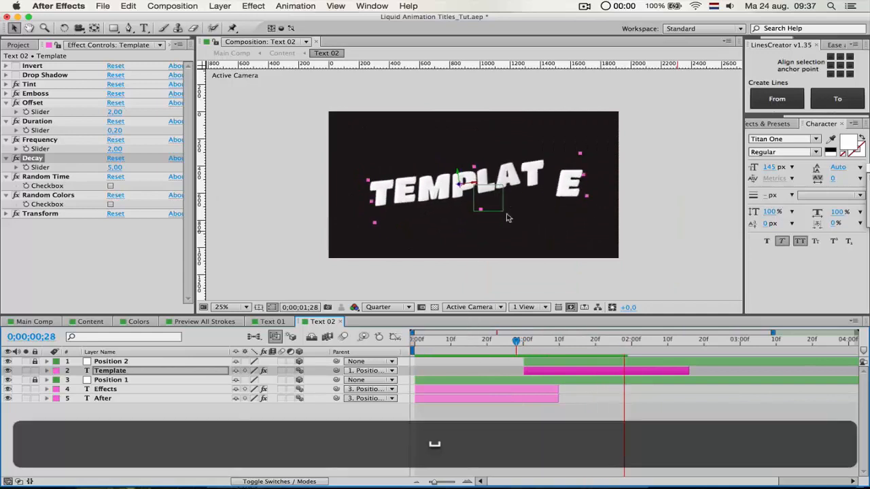
pyautogui.click(511, 340)
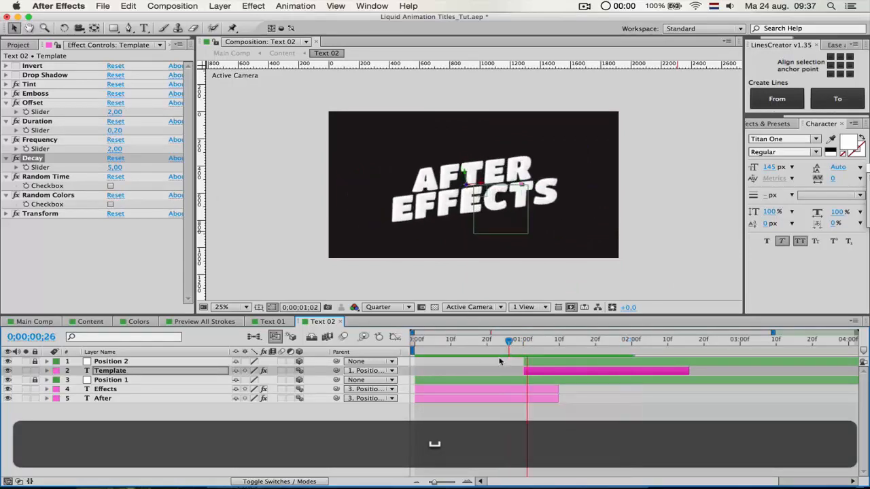
# Set the Template layer's Offset slider to 1 and its Duration slider to 0,5
pyautogui.click(115, 112)
pyautogui.write('1')
pyautogui.click(150, 113)
pyautogui.click(115, 130)
pyautogui.write('0,')
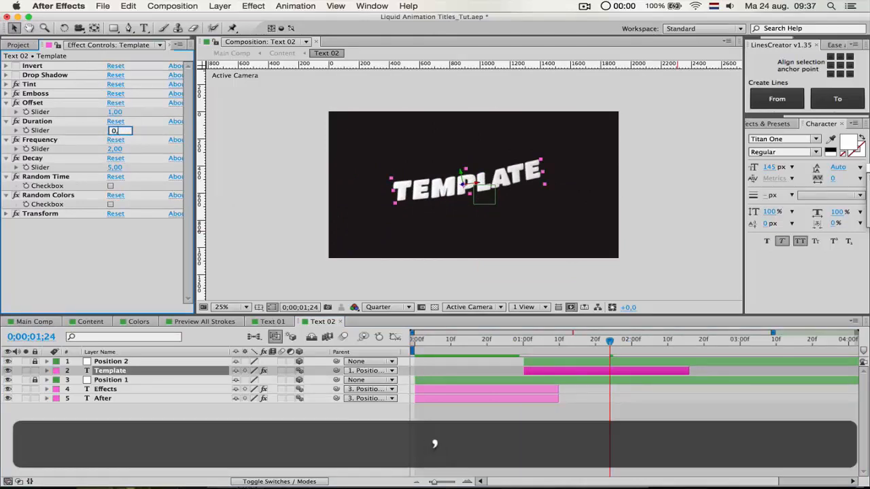
pyautogui.write('5')
pyautogui.press('Return')
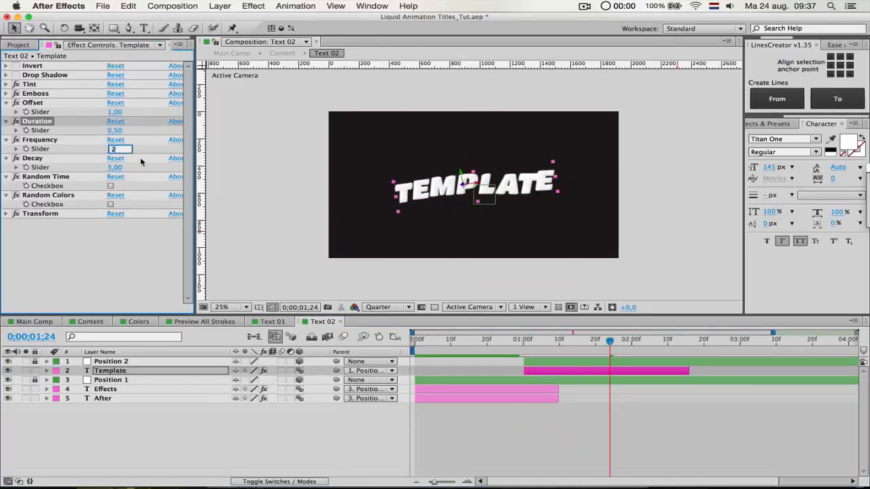
# Set the Template layer's Frequency slider to 4 and its Decay slider to 7
pyautogui.write('4')
pyautogui.click(112, 167)
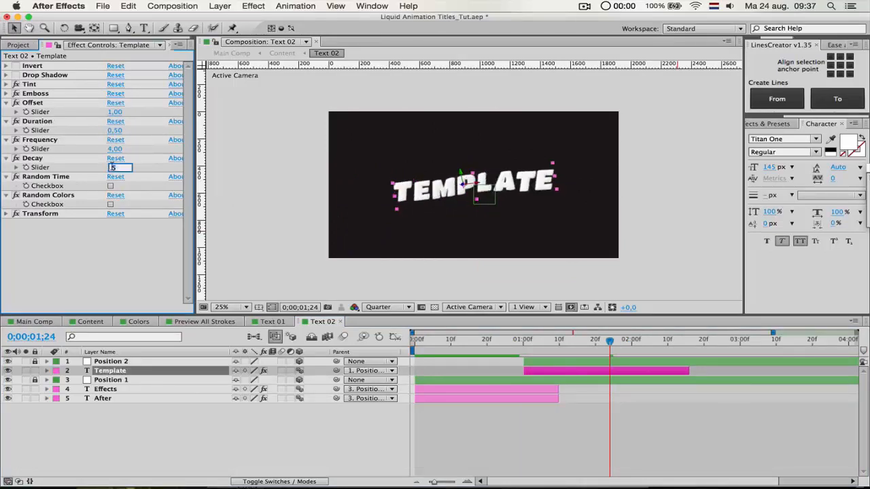
pyautogui.write('7')
pyautogui.press('Return')
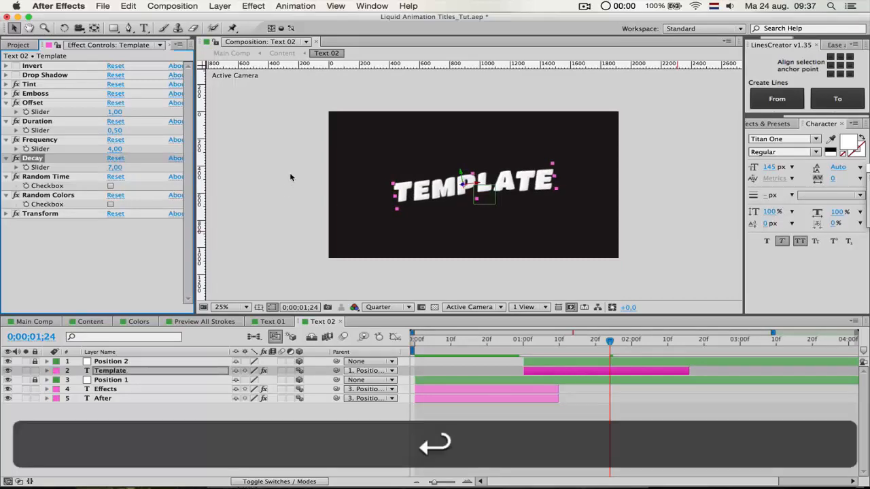
# Replay the Template text's entrance several times from around the one-second mark to examine the bounce with the adjusted sliders
pyautogui.click(521, 341)
pyautogui.press('space')
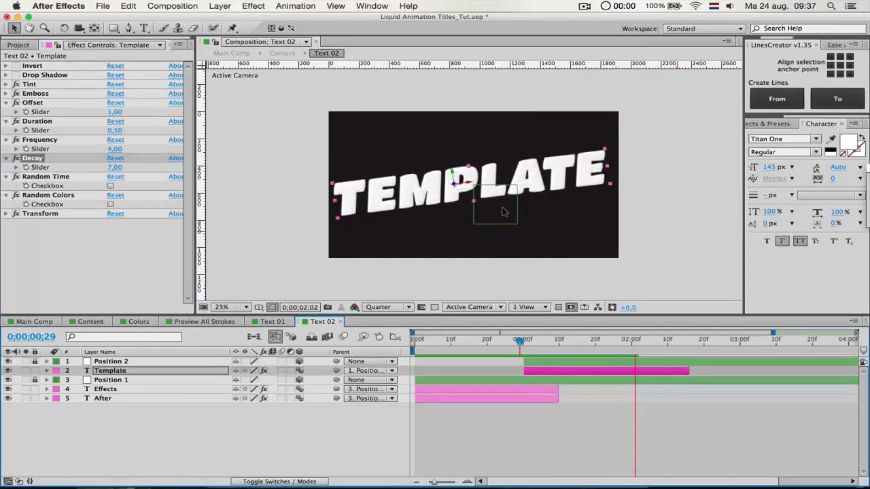
pyautogui.press('space')
pyautogui.press('space')
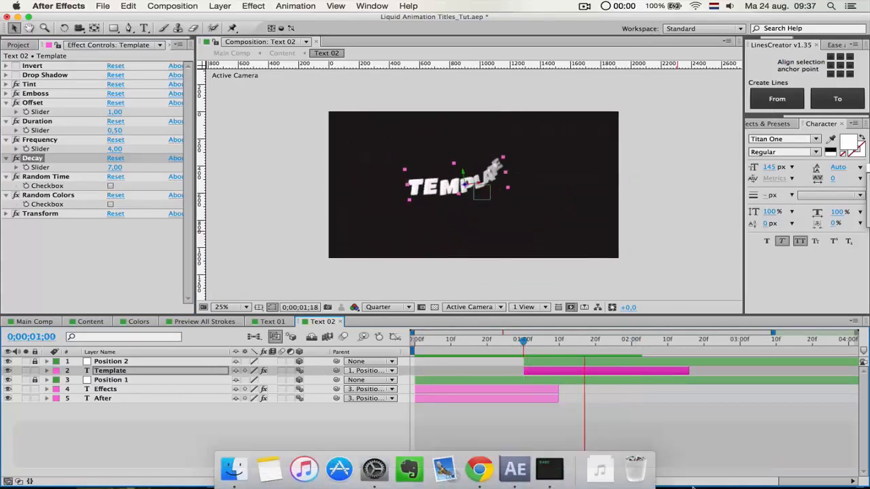
pyautogui.press('space')
pyautogui.click(520, 345)
pyautogui.press('space')
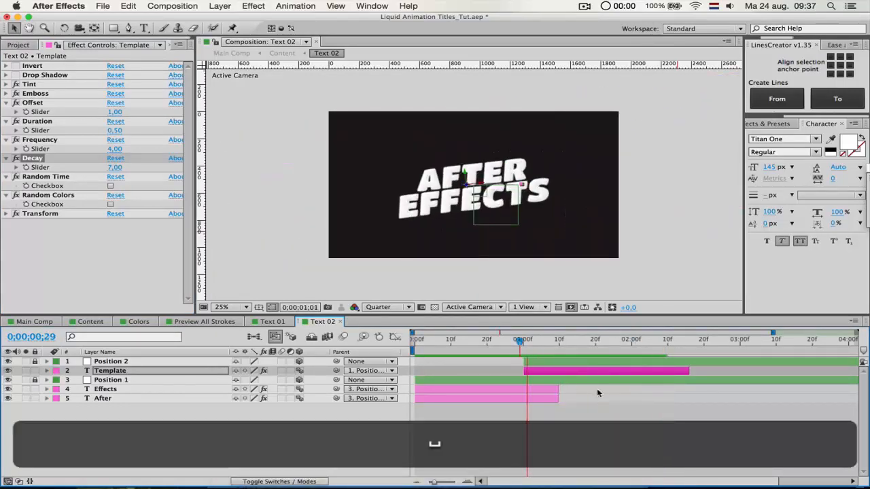
pyautogui.press('space')
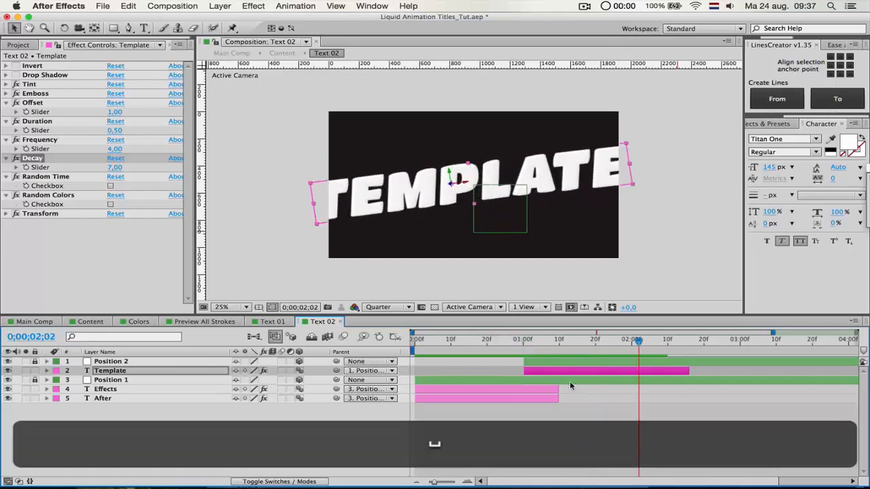
pyautogui.click(516, 343)
pyautogui.press('space')
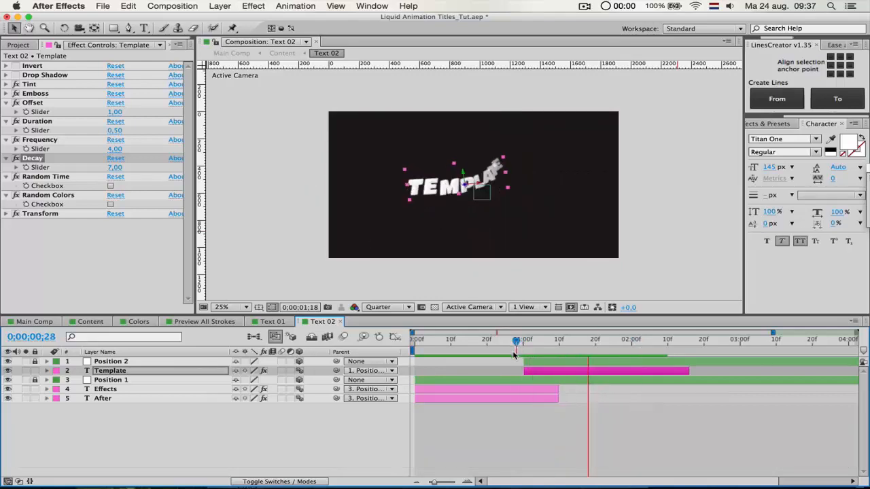
pyautogui.press('space')
pyautogui.click(529, 344)
pyautogui.press('space')
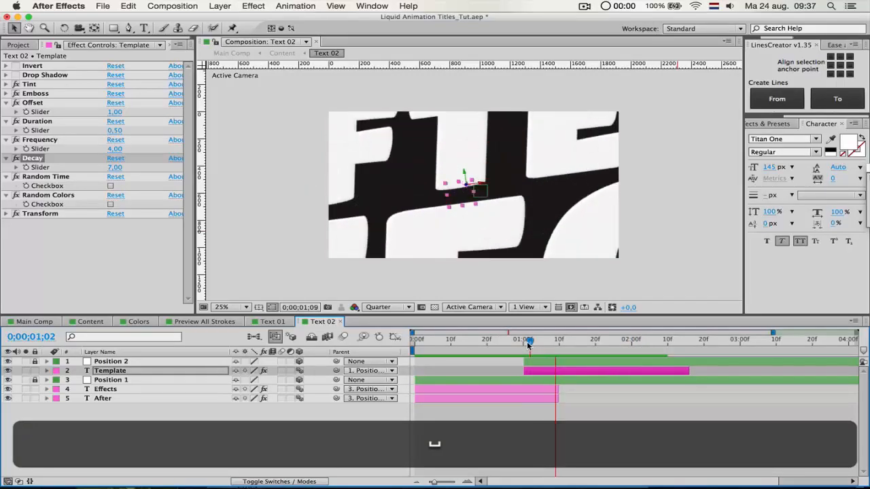
pyautogui.press('space')
# Set the Template layer's Duration slider to 0,1 and its Offset slider to 3
pyautogui.click(122, 131)
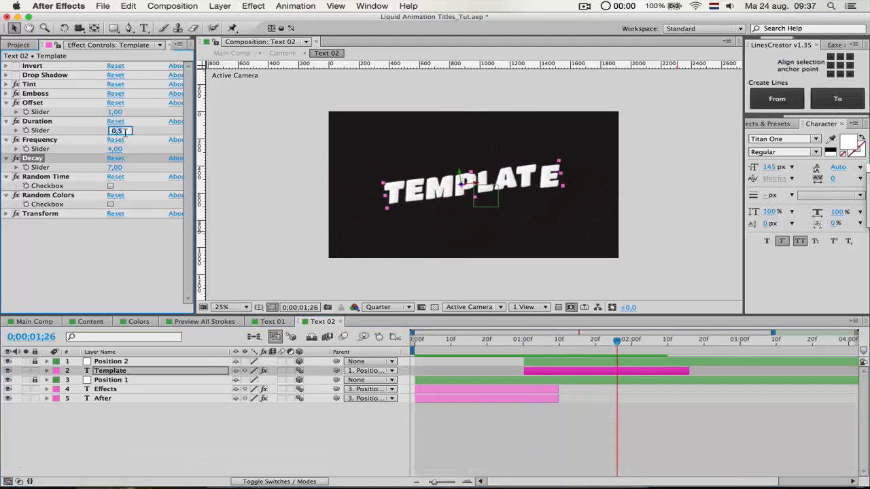
pyautogui.write('0,1')
pyautogui.press('Return')
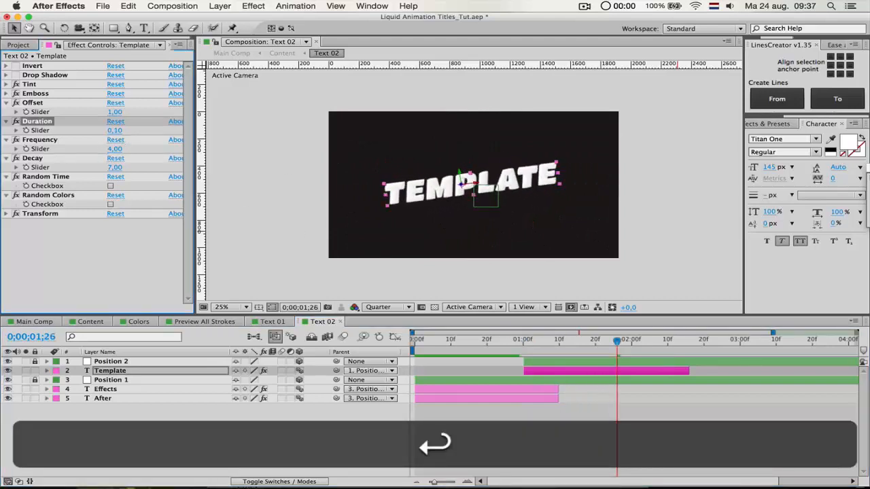
pyautogui.click(114, 112)
pyautogui.write('3')
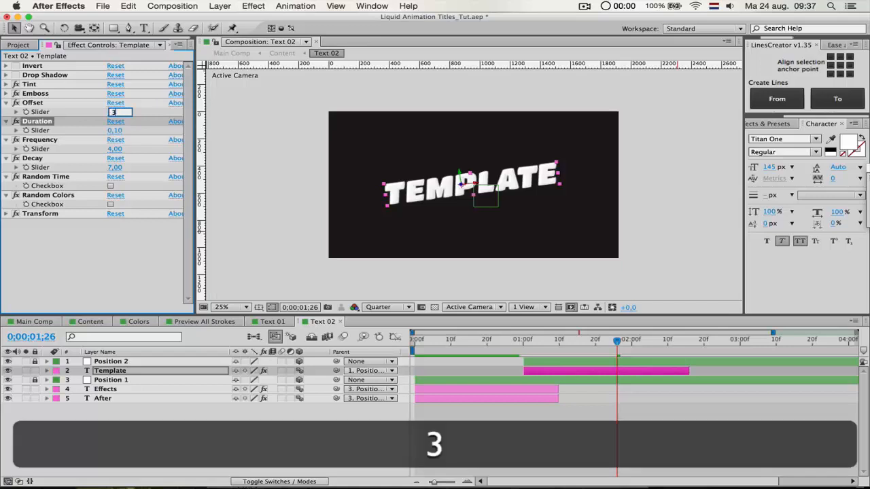
pyautogui.press('Return')
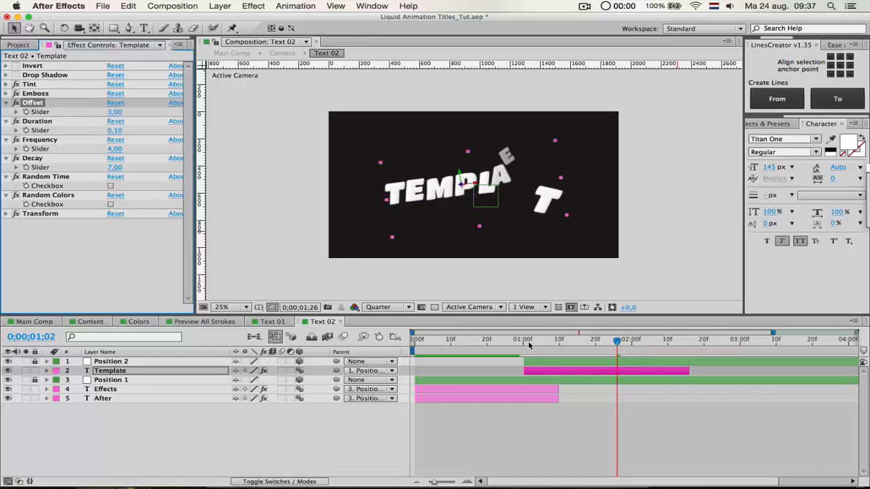
# Replay the Template text's entrance from just before the one-second mark to examine the letter-by-letter timing with the adjusted sliders
pyautogui.click(515, 343)
pyautogui.press('space')
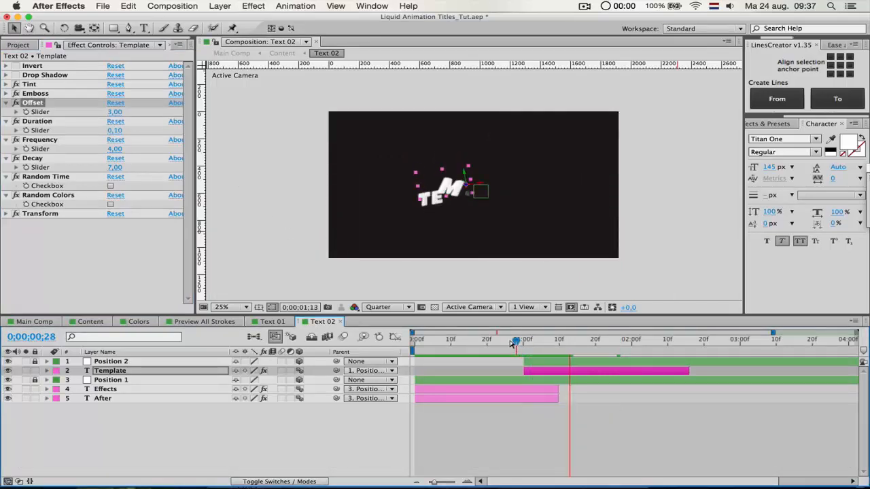
pyautogui.press('space')
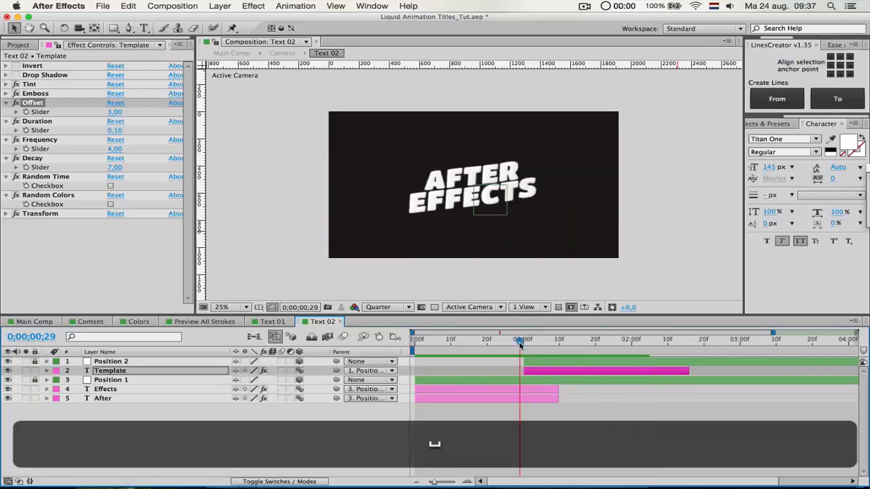
pyautogui.press('space')
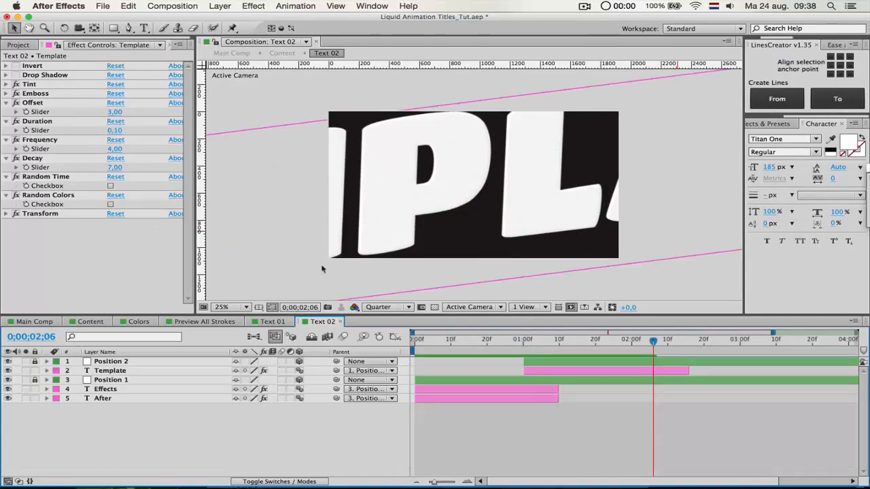
pyautogui.press('space')
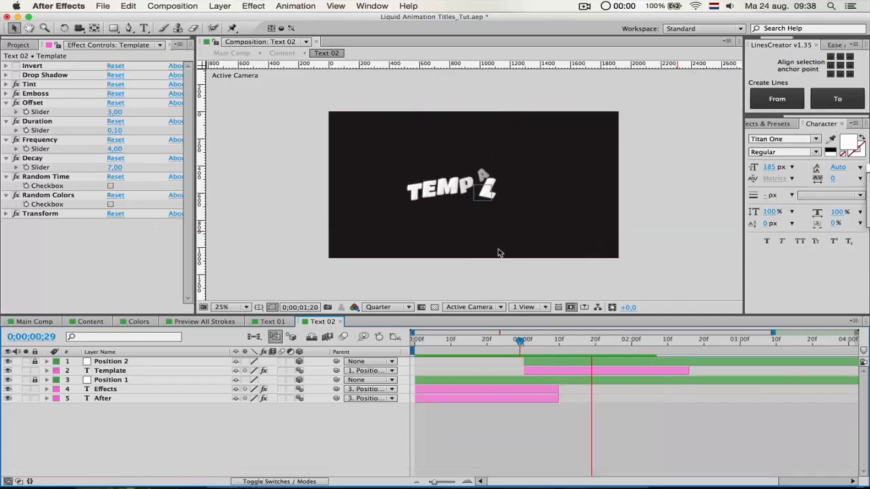
pyautogui.press('space')
pyautogui.press('space')
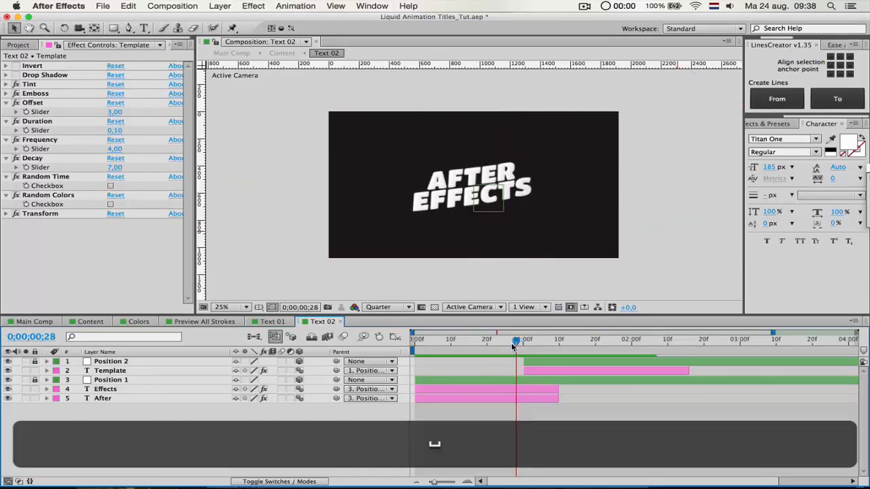
# Examine the After layer's slider values, then reselect the Template layer and play from about 0;00;00;27
pyautogui.click(122, 398)
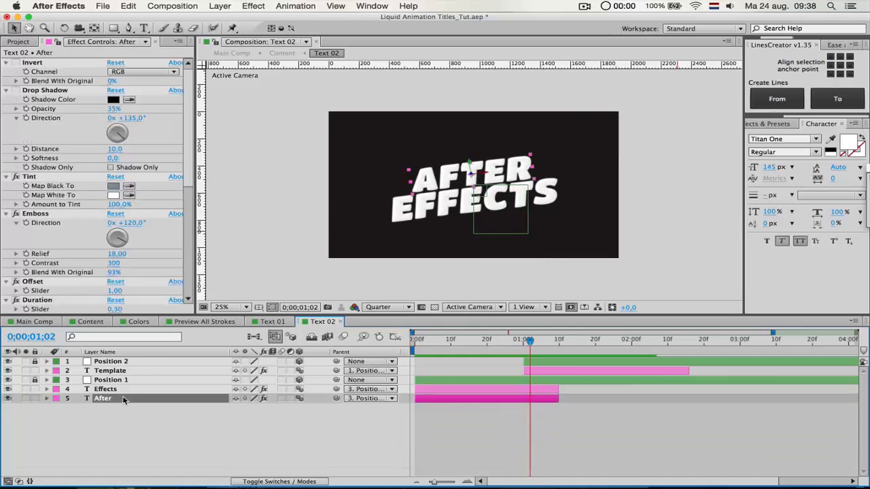
pyautogui.scroll(-5, 102, 177)
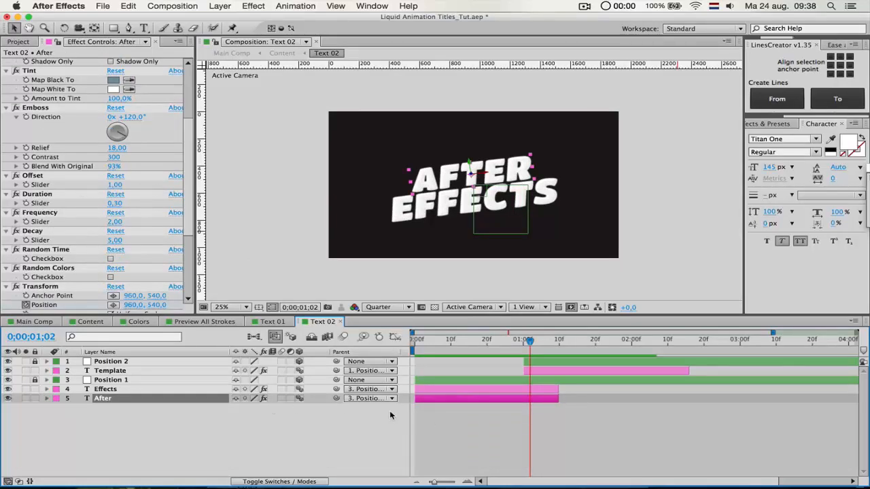
pyautogui.moveTo(521, 345); pyautogui.dragTo(512, 344)
pyautogui.click(143, 371)
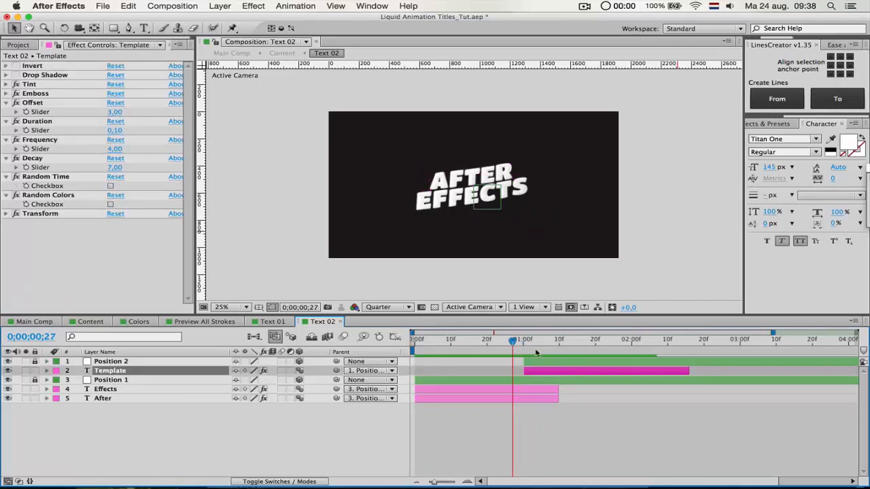
pyautogui.press('space')
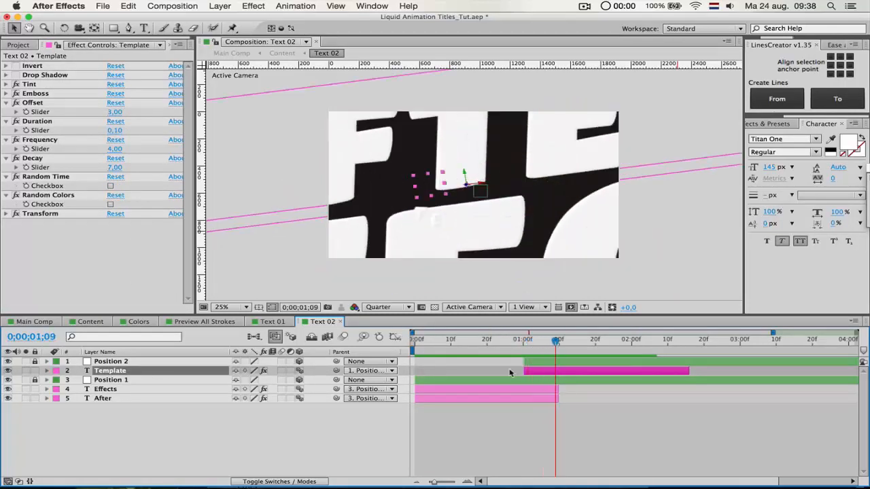
# Trim the start of the Template layer to 0;00;01;15 and play the result from the one-second mark
pyautogui.moveTo(516, 344); pyautogui.dragTo(578, 346)
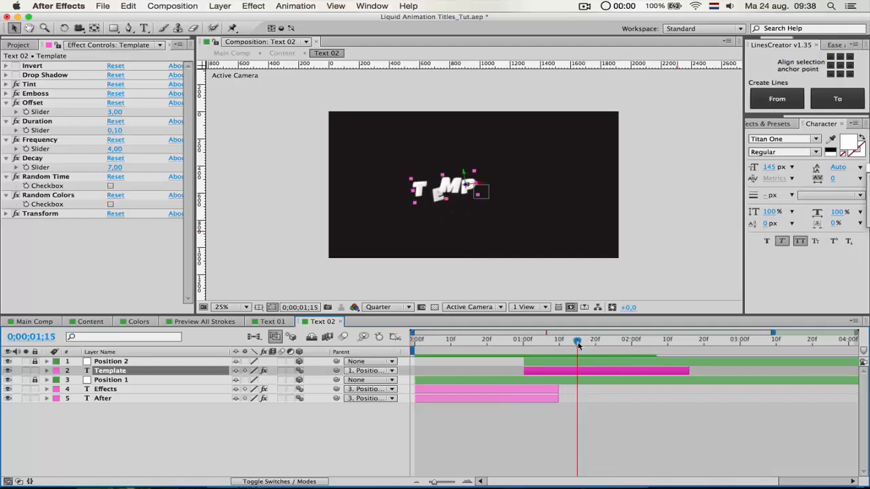
pyautogui.moveTo(521, 369); pyautogui.dragTo(572, 372)
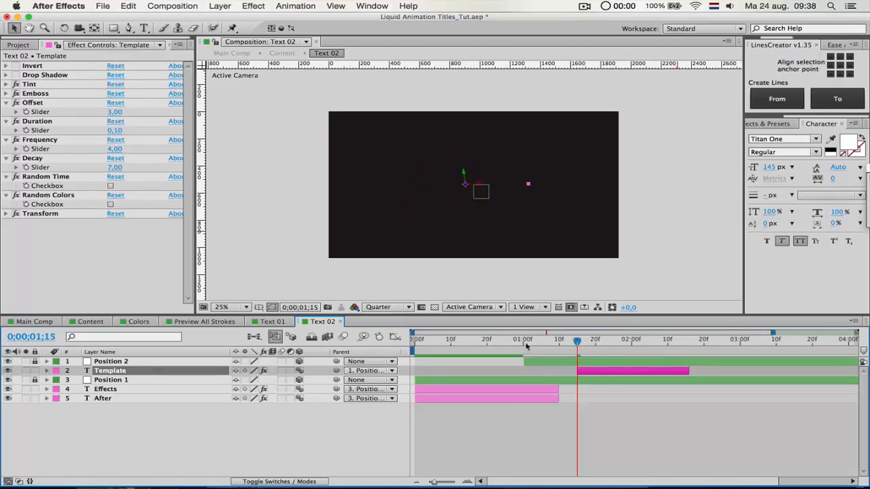
pyautogui.click(525, 344)
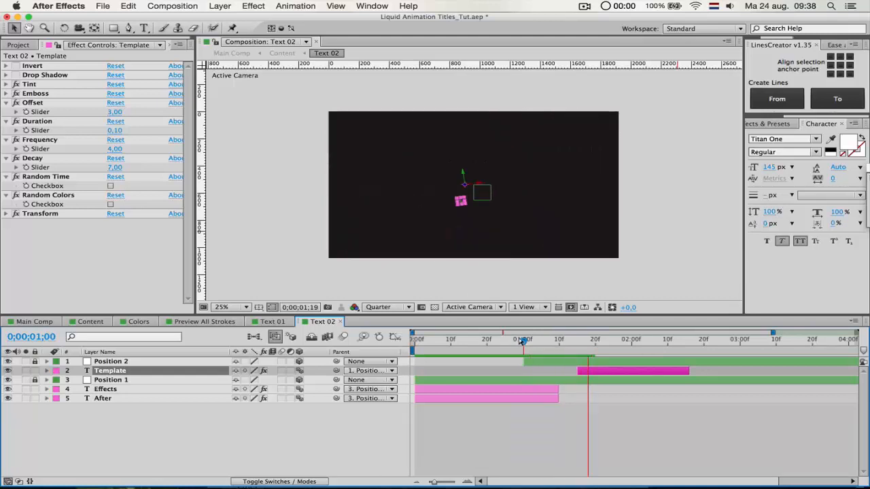
pyautogui.press('space')
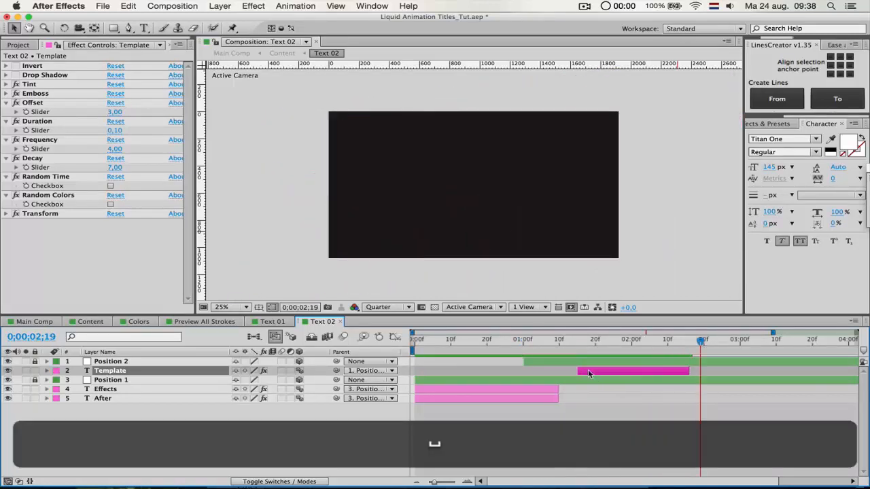
# Extend the start of the Template layer back to 0;00;01;00 and replay its entrance from there
pyautogui.moveTo(562, 346); pyautogui.dragTo(524, 371)
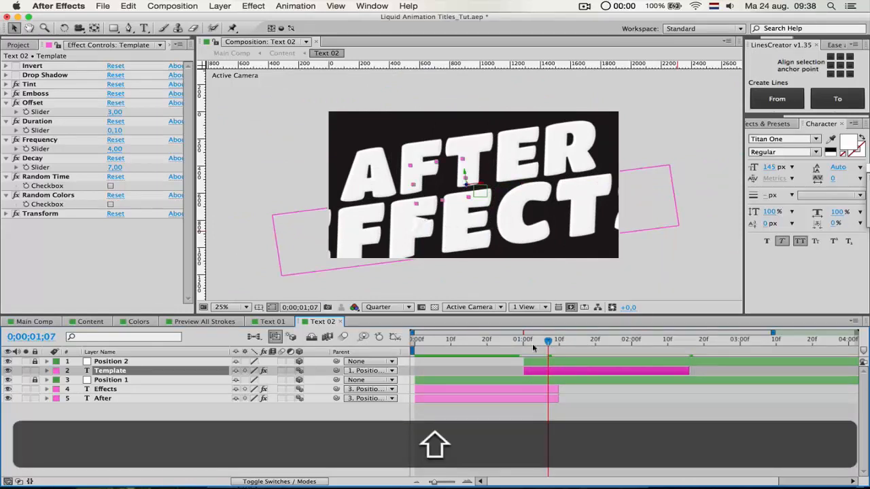
pyautogui.press('space')
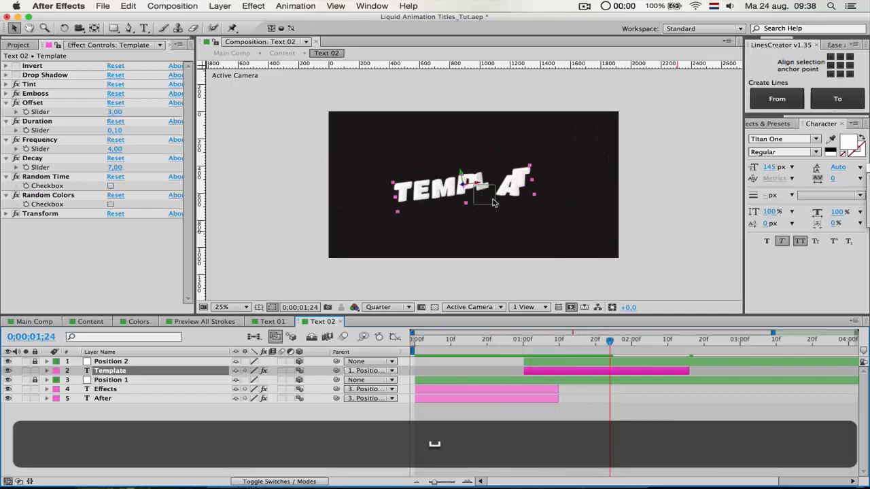
pyautogui.press('space')
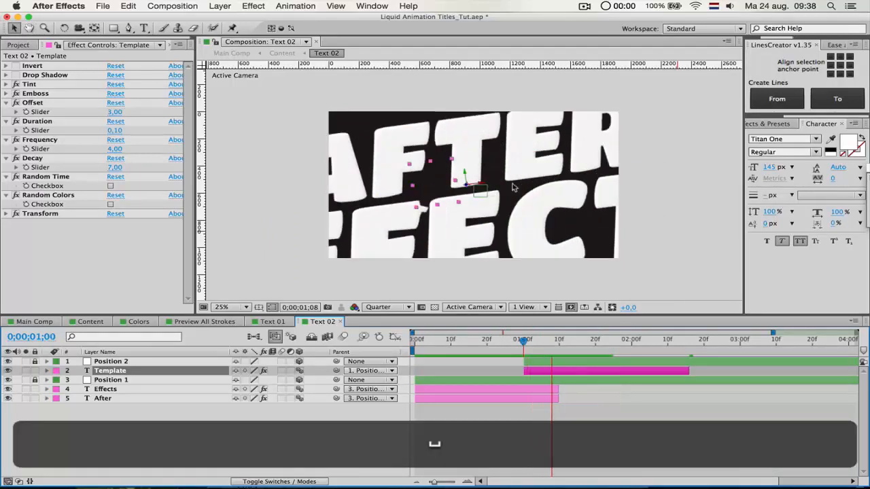
pyautogui.press('space')
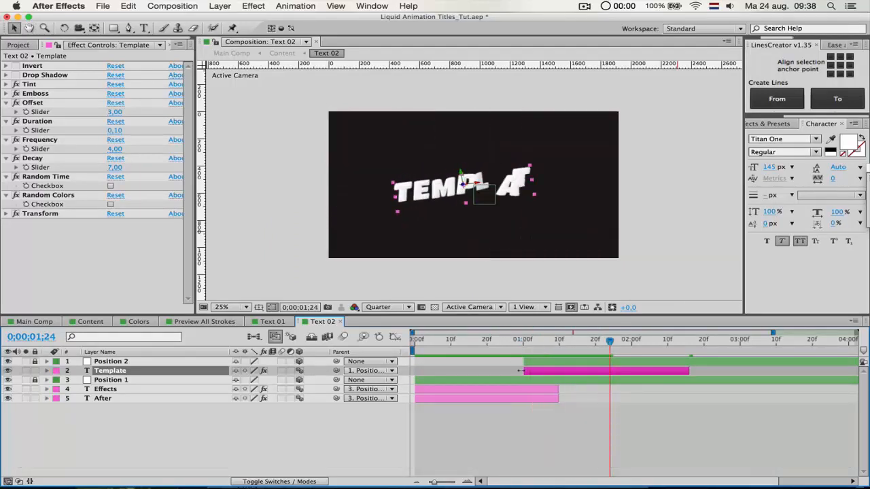
# Extend the Template layer's start to about 0;00;00;25, preview it, and extend it further to about 0;00;00;22
pyautogui.moveTo(519, 371); pyautogui.dragTo(506, 371)
pyautogui.click(501, 340)
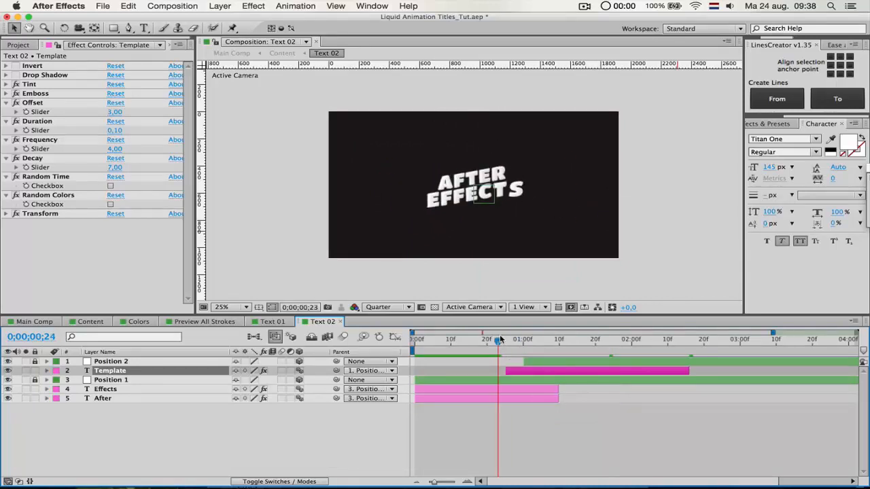
pyautogui.press('space')
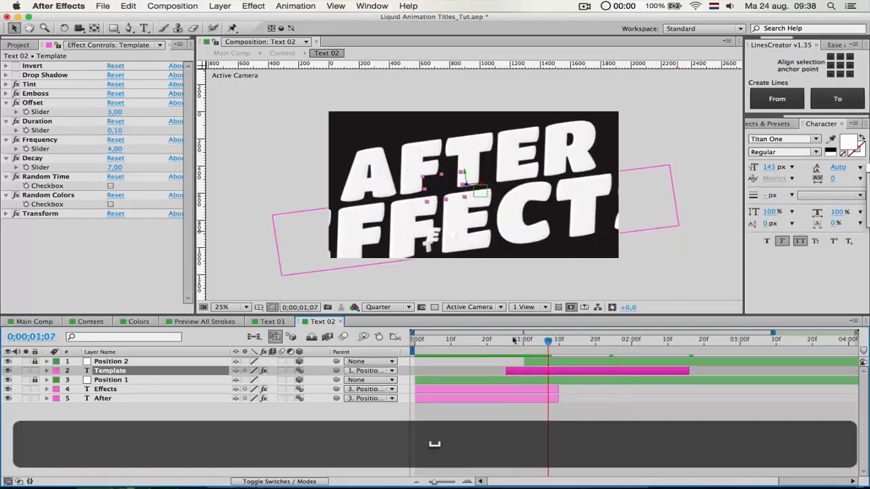
pyautogui.click(507, 340)
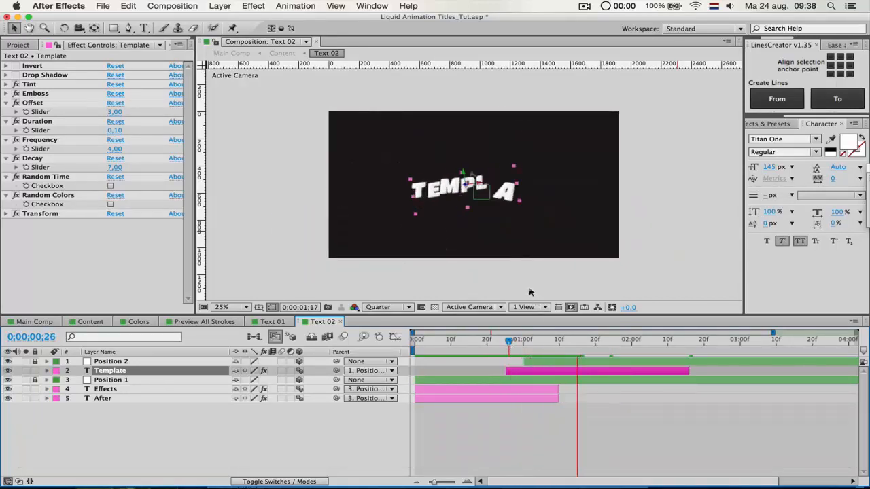
pyautogui.press('space')
pyautogui.moveTo(505, 371); pyautogui.dragTo(495, 371)
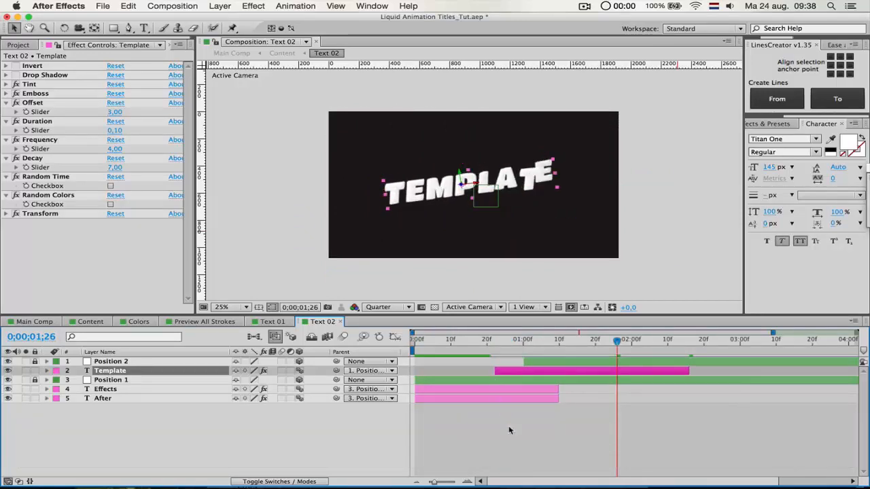
# Undo the last extensions of the Template layer's start
pyautogui.click(523, 443)
pyautogui.press('super+z')
pyautogui.press('super+z')
pyautogui.press('super+z')
pyautogui.press('super+z')
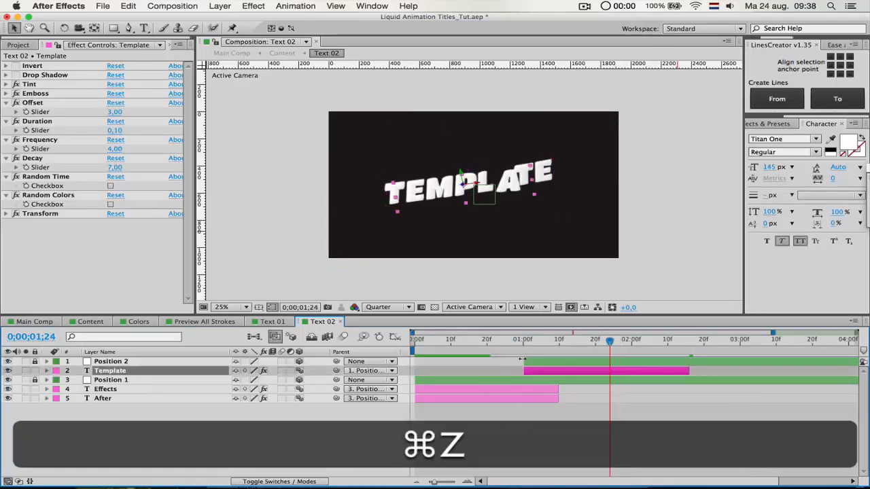
# Preview the composition from its first frame and extend the starts of the Effects and After layers to before frame zero
pyautogui.click(418, 344)
pyautogui.press('space')
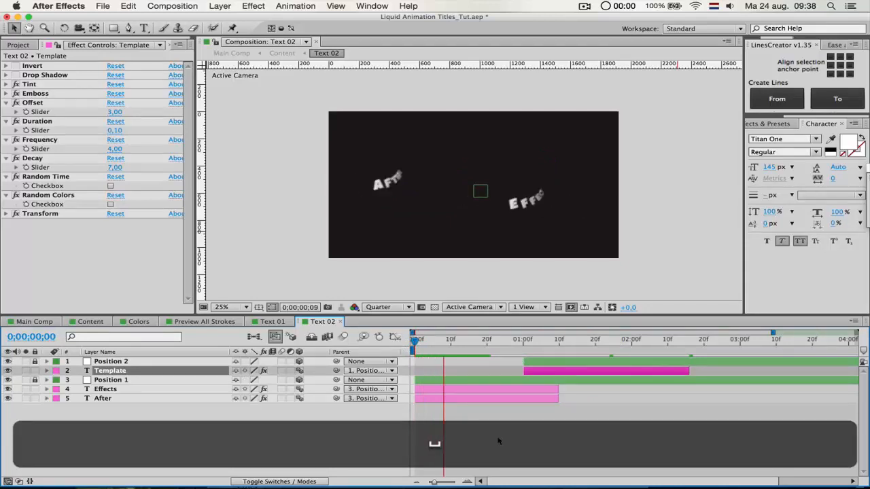
pyautogui.press('space')
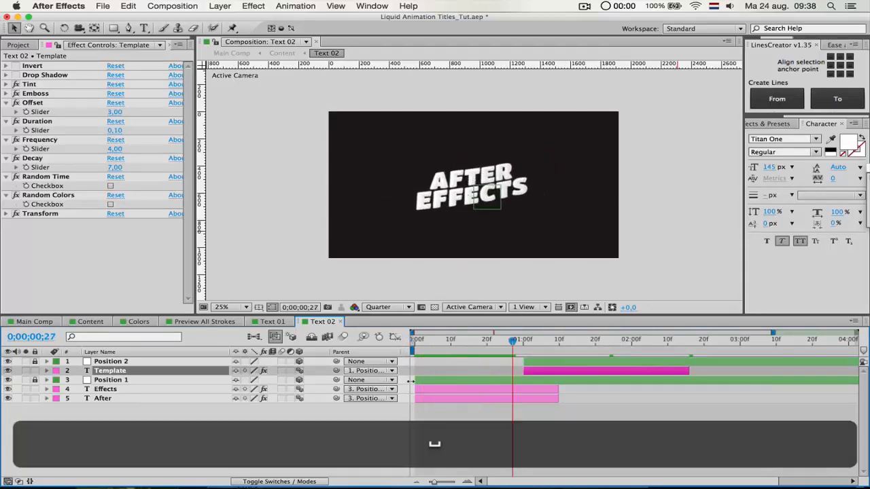
pyautogui.click(412, 388)
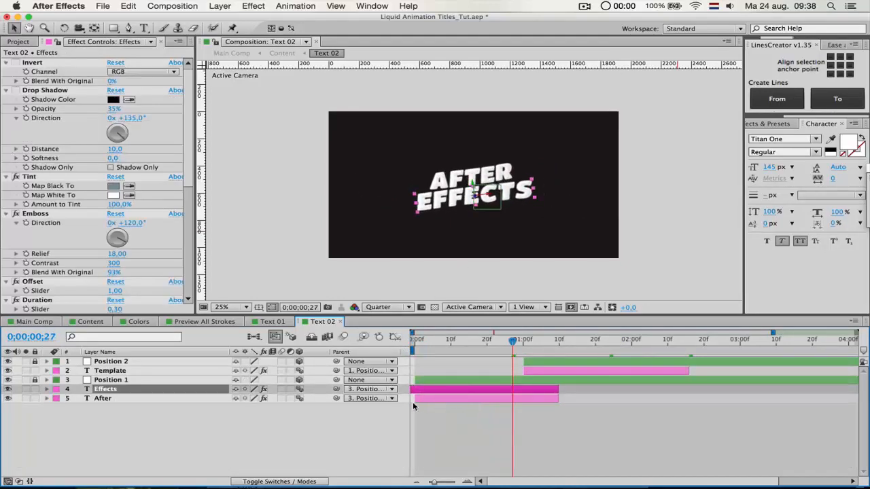
pyautogui.click(413, 399)
# Replay the composition from its first frame several times to examine the After and Effects entrance with the earlier layer starts
pyautogui.press('space')
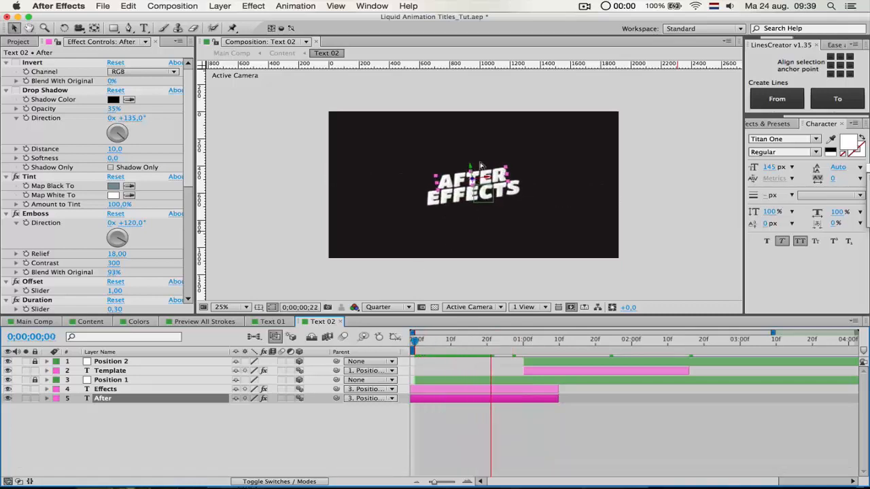
pyautogui.press('space')
pyautogui.press('space')
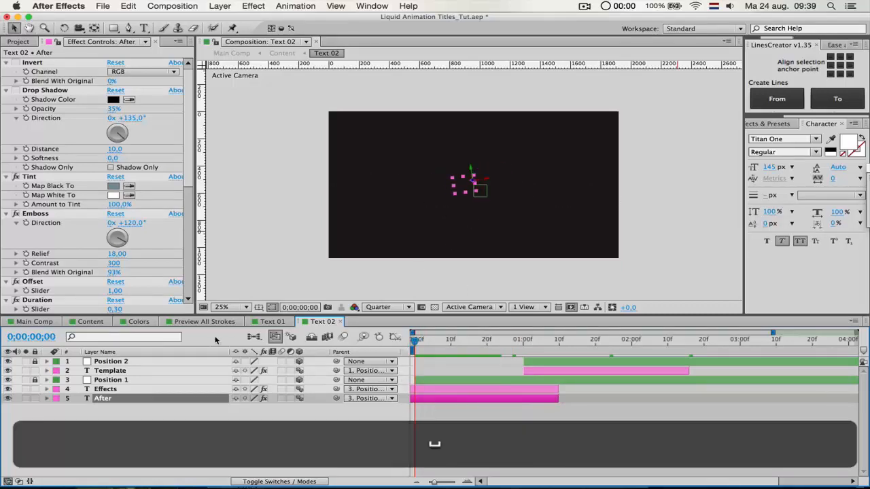
pyautogui.press('space')
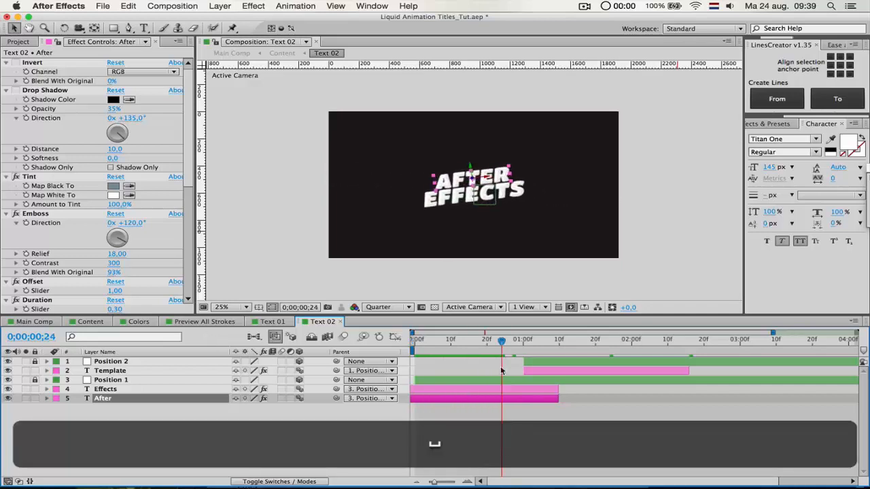
pyautogui.press('space')
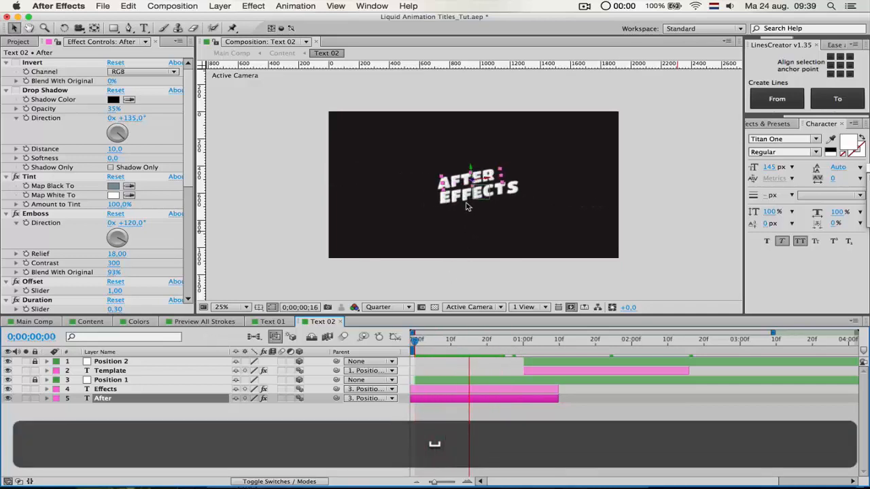
pyautogui.press('space')
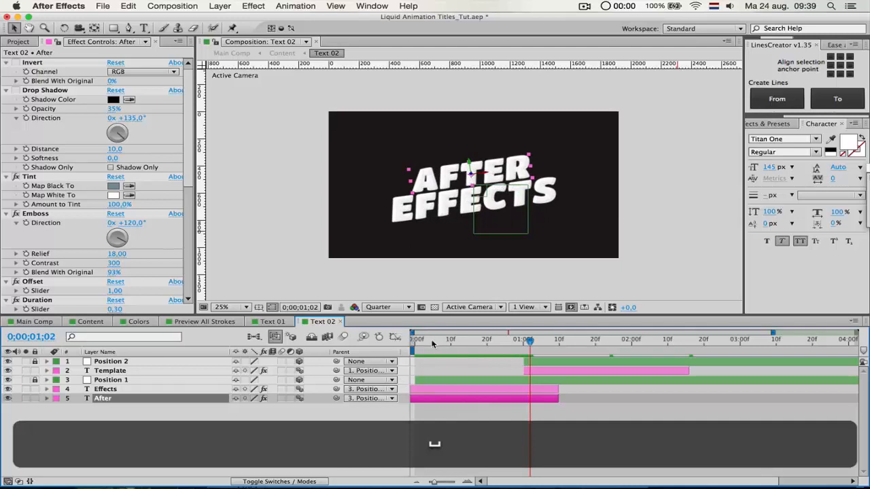
pyautogui.moveTo(432, 342); pyautogui.dragTo(309, 347)
pyautogui.press('space')
pyautogui.press('space')
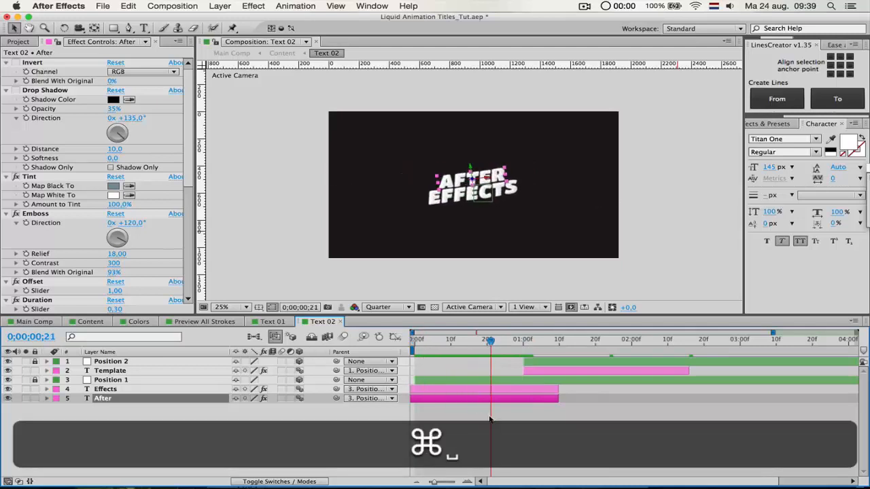
# Undo the start extensions of the Effects and After layers so both begin at frame zero
pyautogui.press('super+z')
pyautogui.press('super+z')
pyautogui.press('super+z')
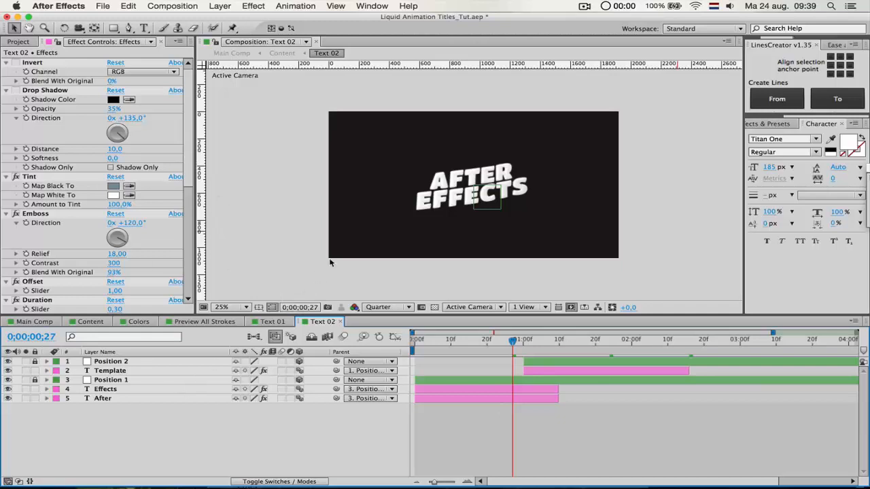
# Create a text layer reading "My Text" and place it centred just above the AFTER EFFECTS title
pyautogui.click(145, 29)
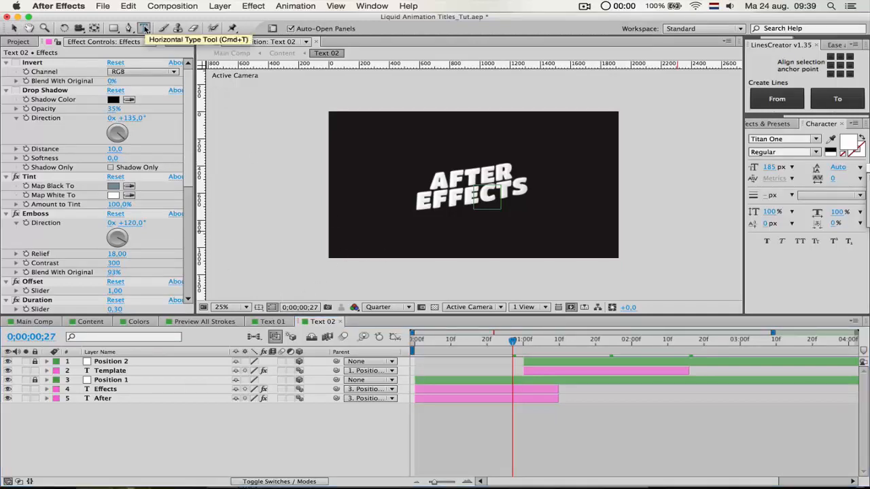
pyautogui.click(425, 129)
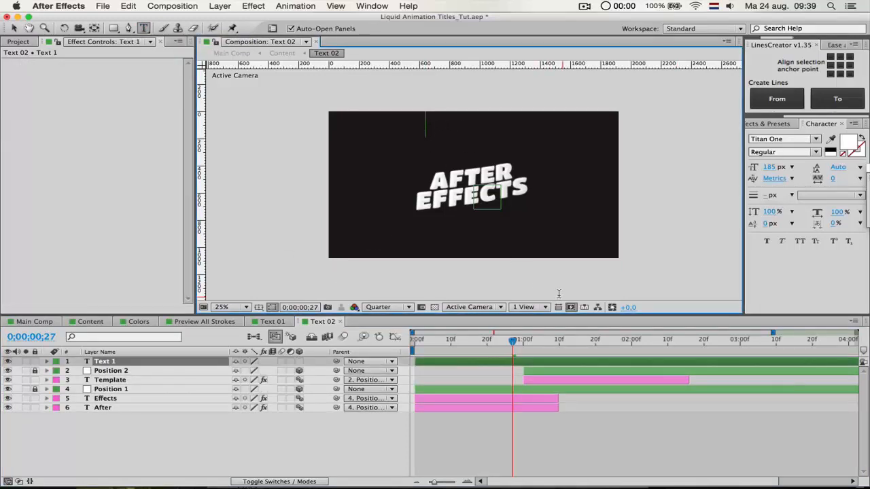
pyautogui.write('My Te')
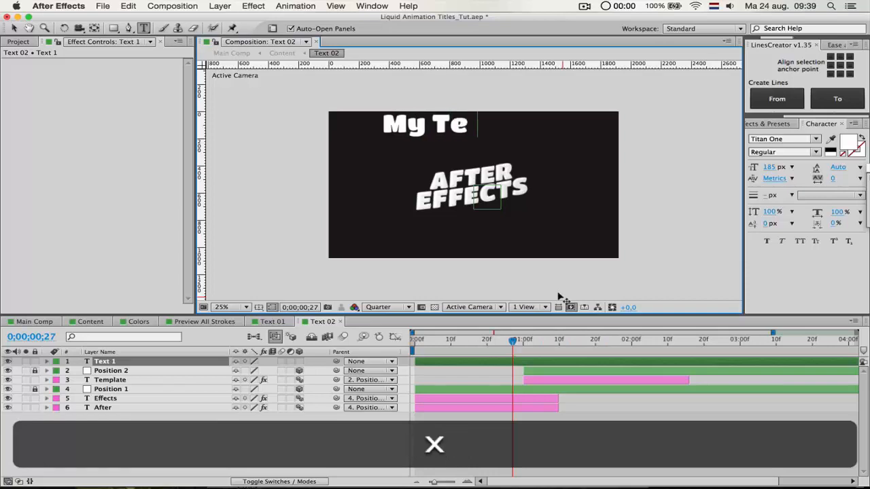
pyautogui.write('xt')
pyautogui.click(14, 28)
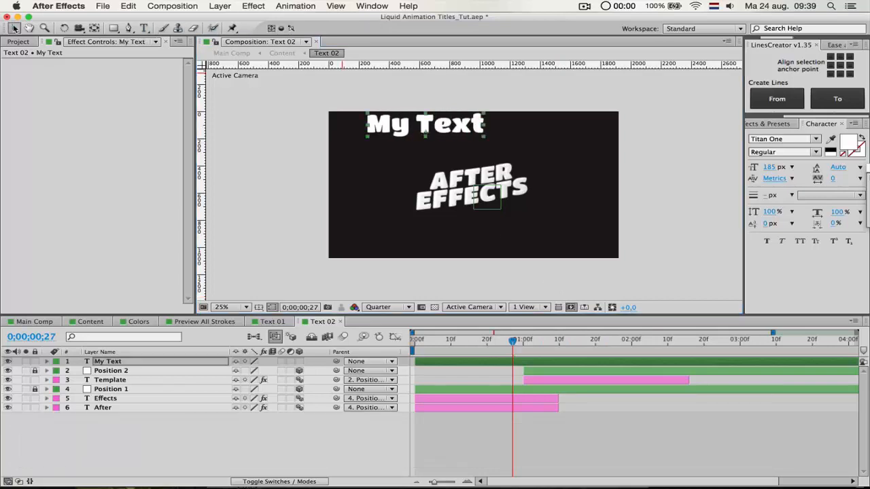
pyautogui.moveTo(462, 137); pyautogui.dragTo(511, 161)
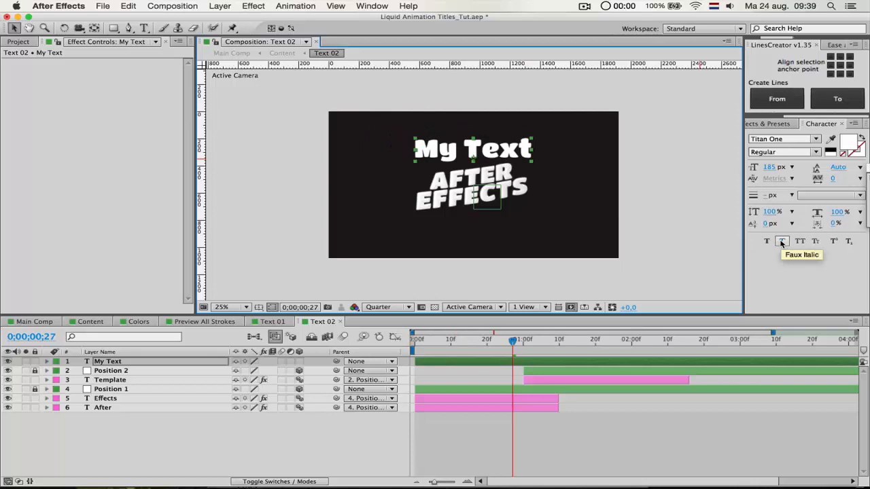
# Apply Faux Italic to the My Text layer and set its rotation to -8°
pyautogui.click(782, 244)
pyautogui.press('r')
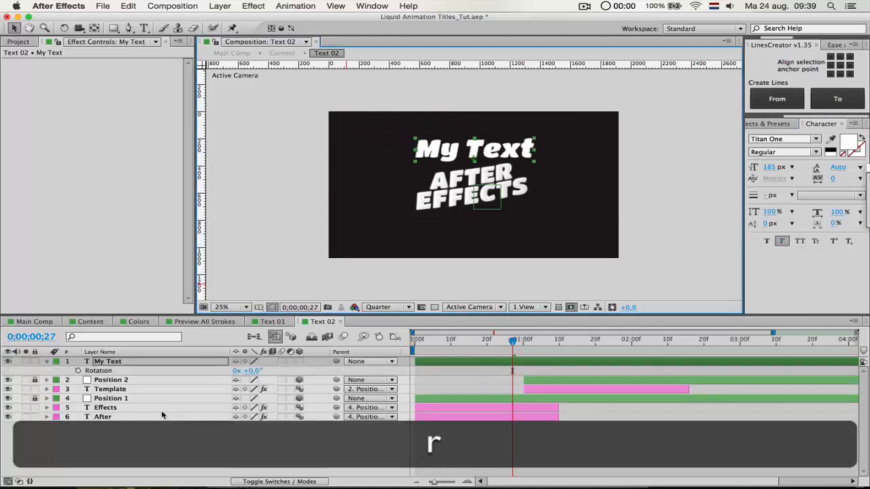
pyautogui.click(251, 371)
pyautogui.write('-8')
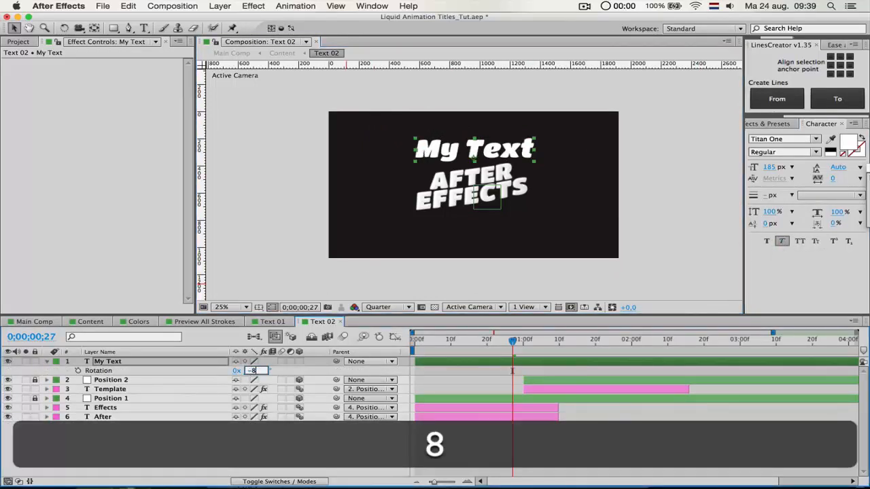
pyautogui.press('Return')
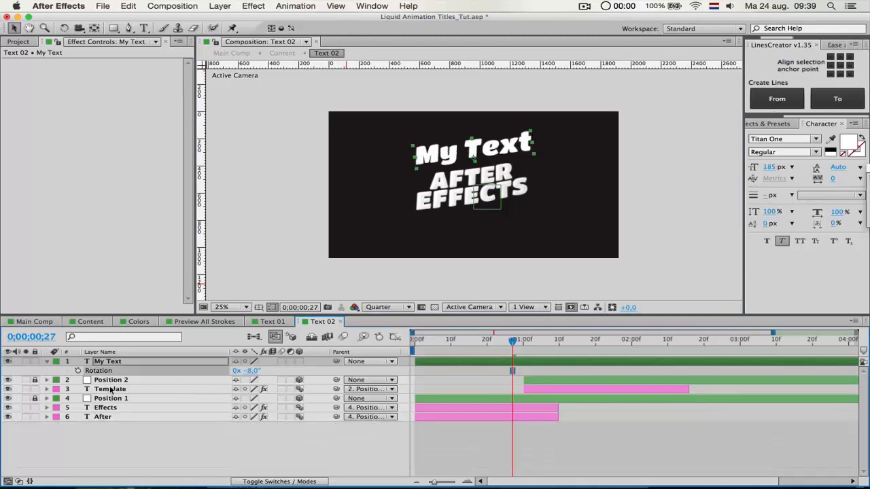
# Copy the Tint and Emboss effects from the Template layer onto the My Text layer
pyautogui.click(111, 389)
pyautogui.click(30, 84)
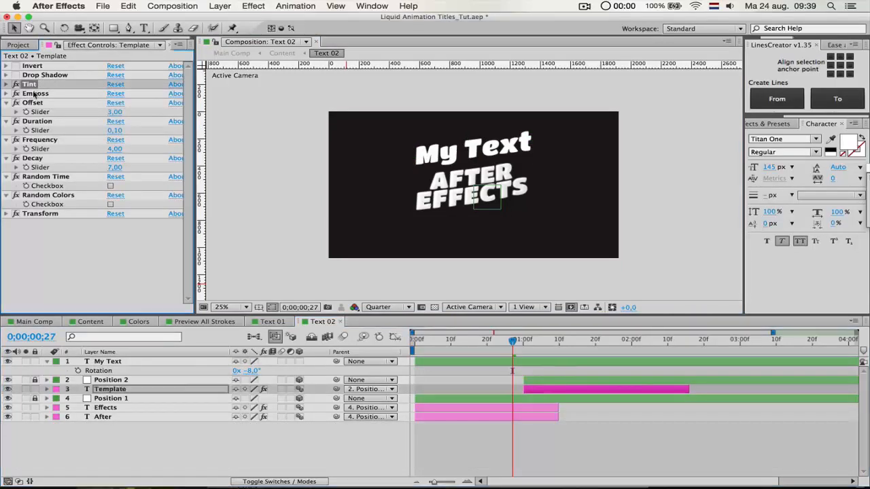
pyautogui.keyDown('shift'); pyautogui.click(34, 95); pyautogui.keyUp('shift')
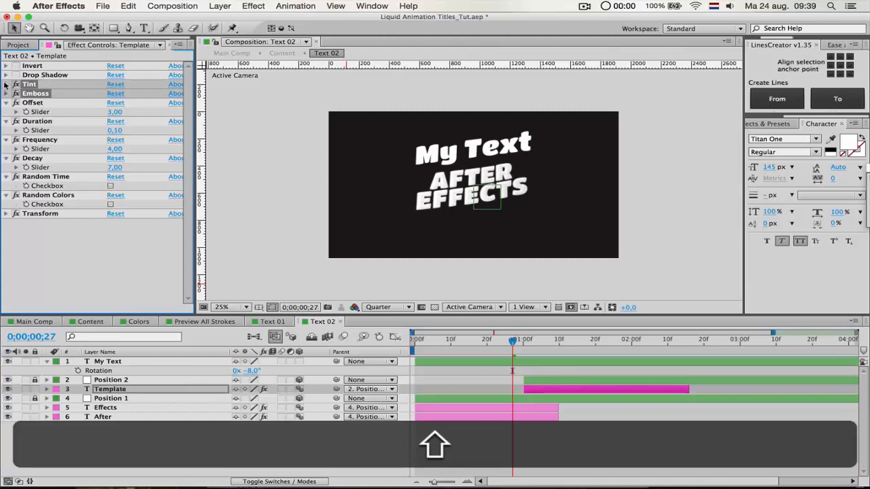
pyautogui.click(6, 84)
pyautogui.press('super+c')
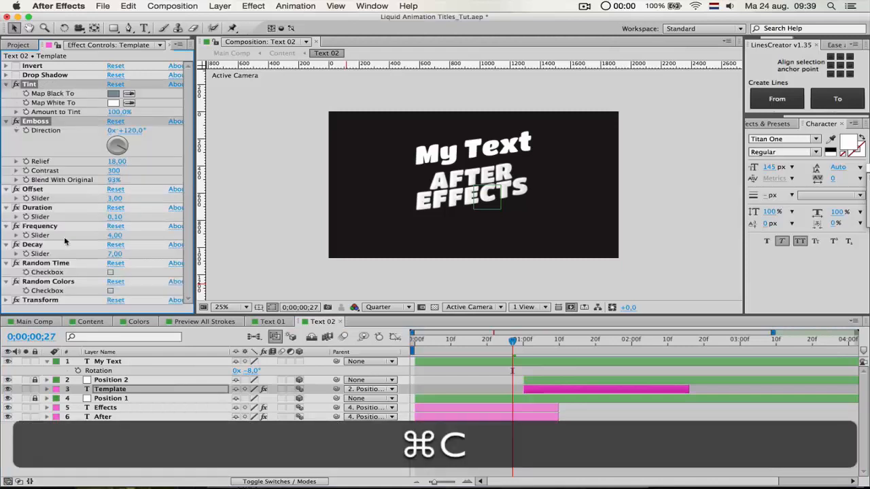
pyautogui.click(117, 363)
pyautogui.press('super+v')
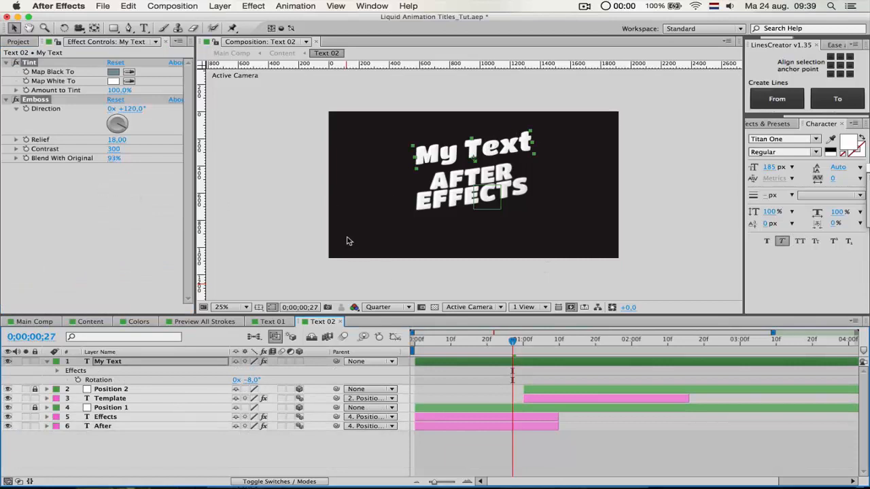
pyautogui.click(278, 230)
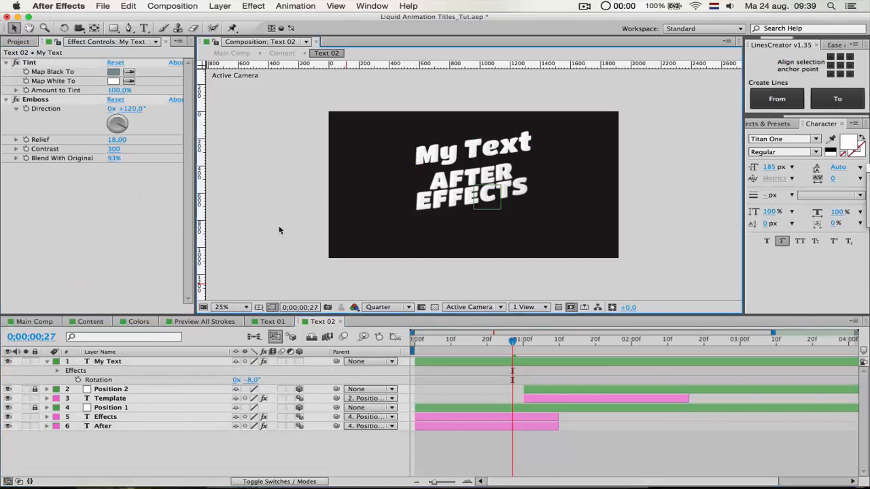
# Search the effects and presets for "motionvids" and refresh the preset list
pyautogui.click(766, 125)
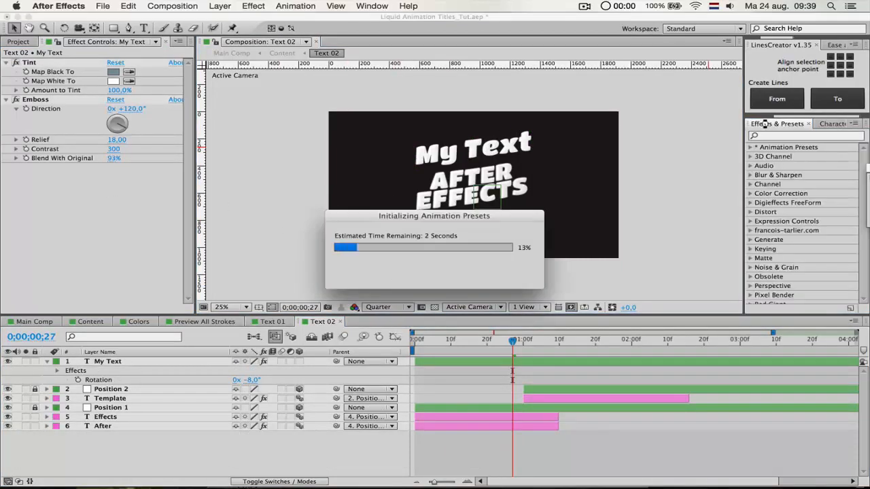
pyautogui.click(767, 135)
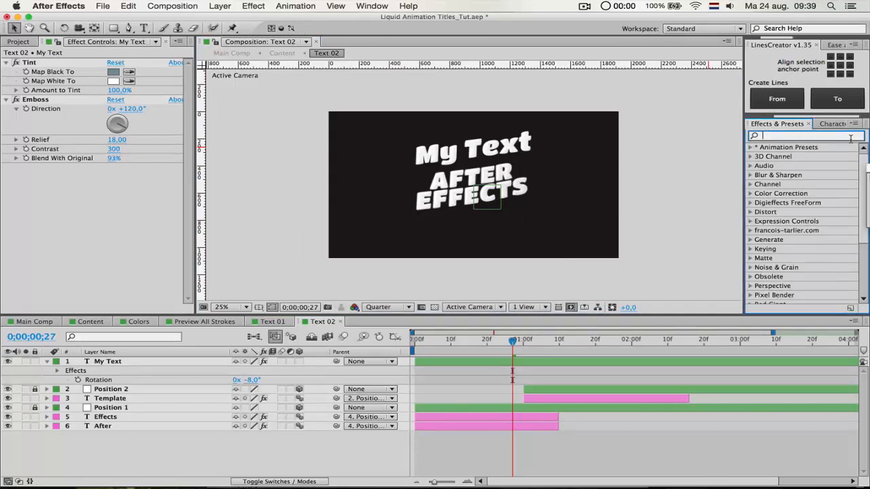
pyautogui.write('motionvids')
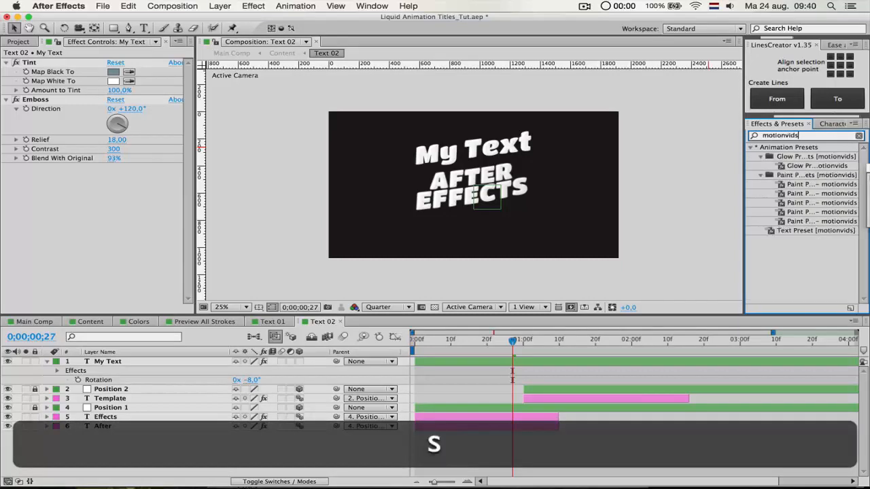
pyautogui.click(803, 232)
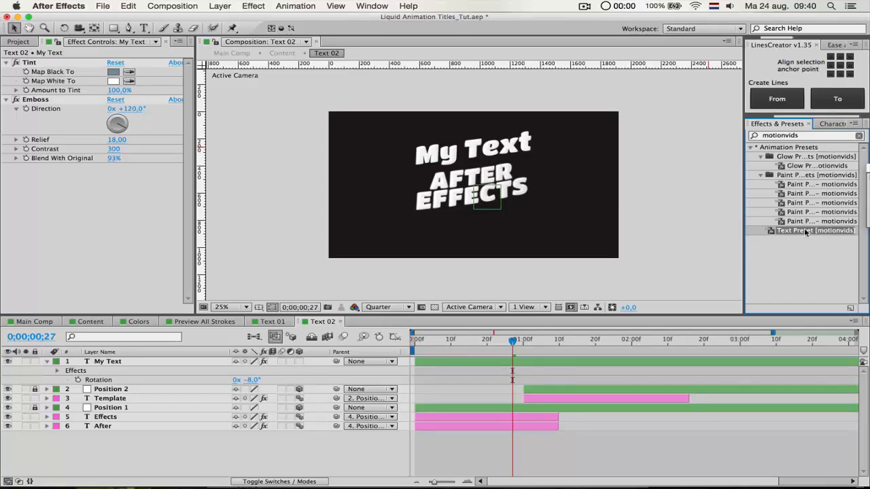
pyautogui.click(852, 124)
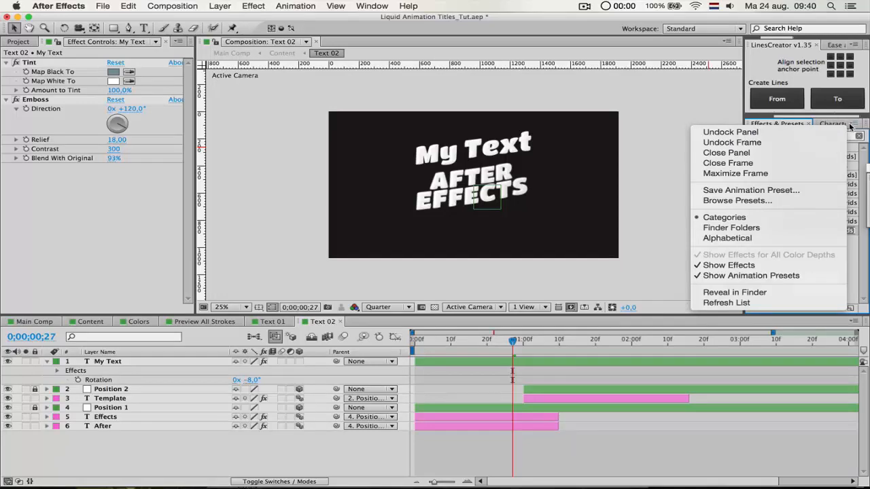
pyautogui.click(779, 302)
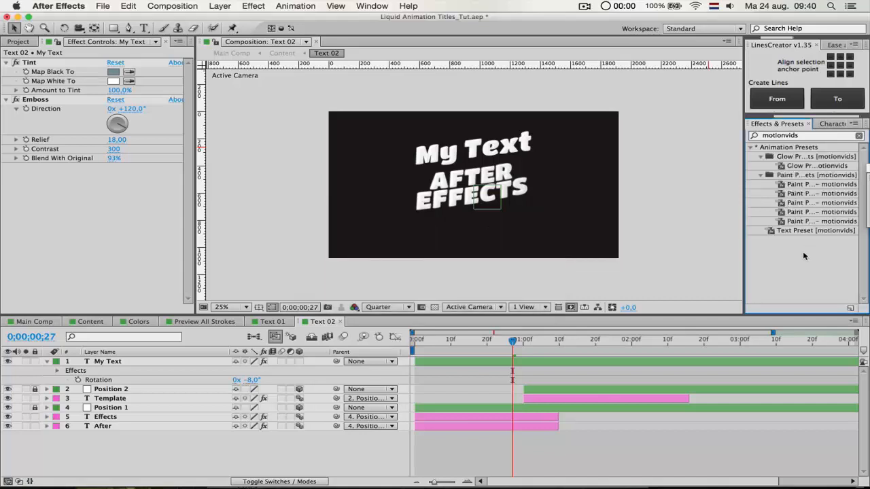
# Apply the Text Preset [motionvids] to the My Text layer and set the layer's label colour to Pink
pyautogui.click(794, 231)
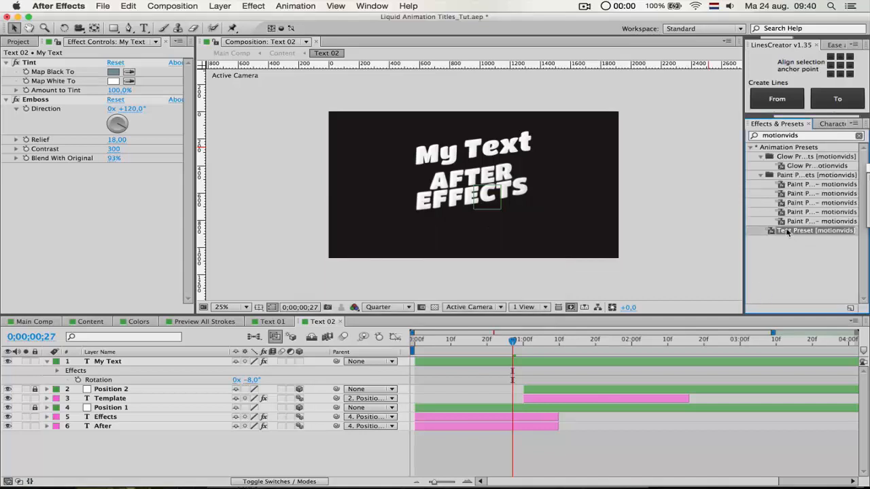
pyautogui.moveTo(769, 239)
pyautogui.mouseDown()
pyautogui.moveTo(556, 250)
pyautogui.moveTo(771, 248)
pyautogui.mouseUp()
pyautogui.click(112, 362)
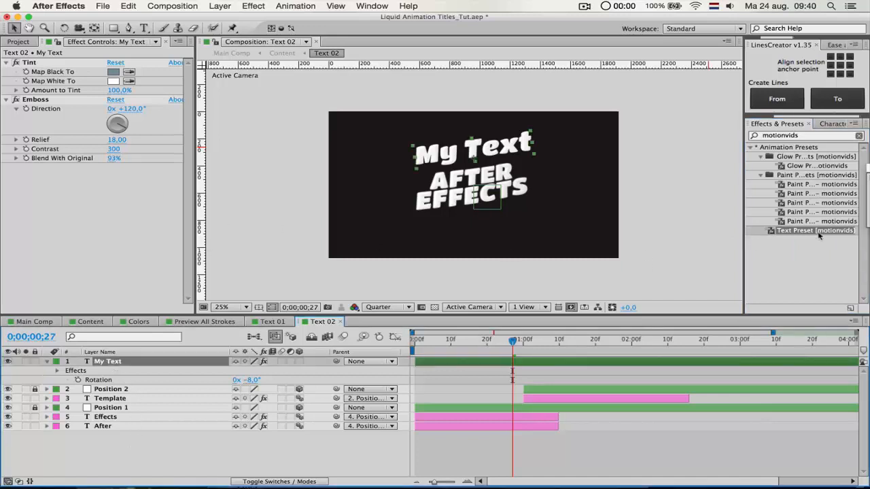
pyautogui.moveTo(816, 230); pyautogui.dragTo(444, 155)
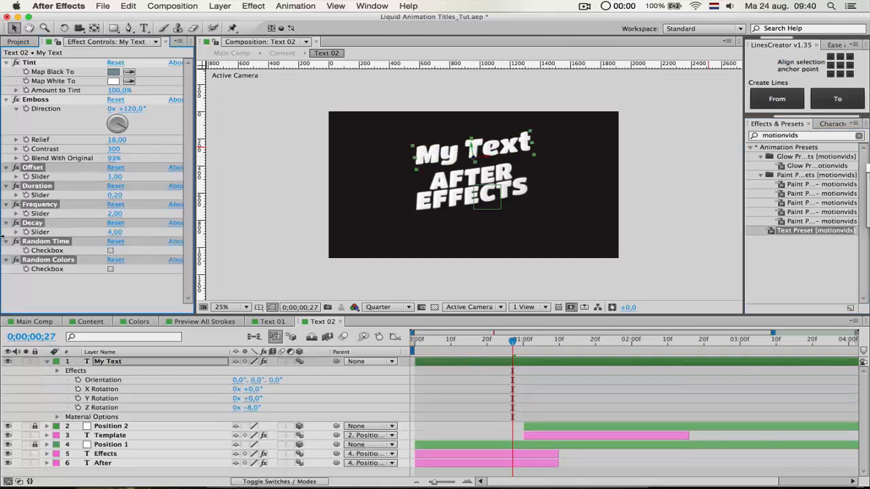
pyautogui.click(56, 362)
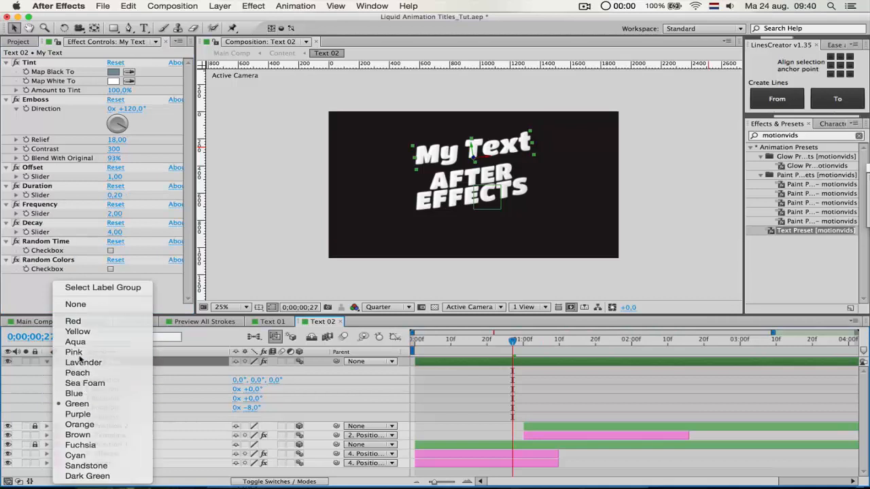
pyautogui.click(74, 352)
# Preview the composition from its first frame to examine the My Text entrance animation
pyautogui.press('space')
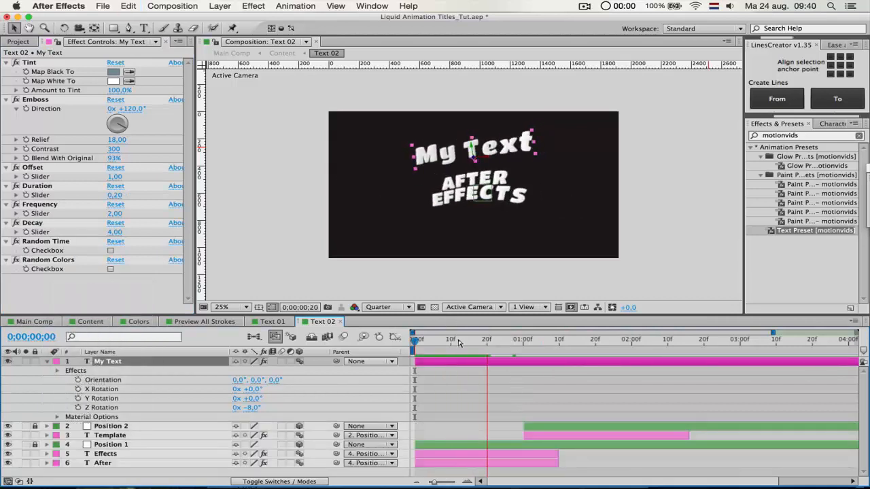
pyautogui.press('space')
pyautogui.moveTo(459, 343); pyautogui.dragTo(273, 341)
pyautogui.press('space')
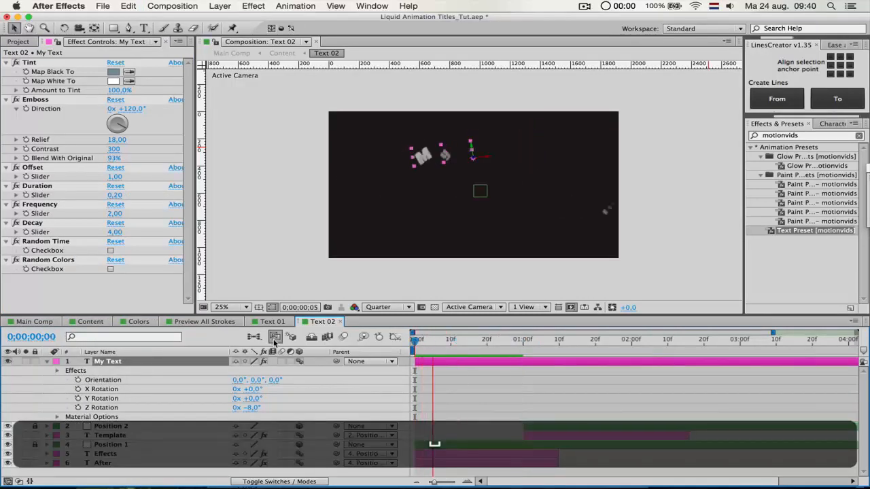
pyautogui.press('space')
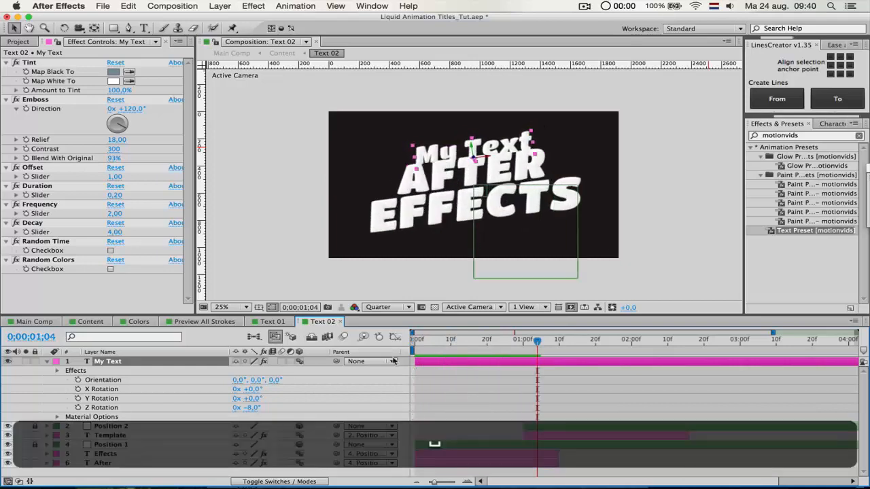
# Move the My Text layer below Position 2, unlock Position 2 and shift its start to 0;00;01;04
pyautogui.moveTo(110, 357); pyautogui.dragTo(131, 433)
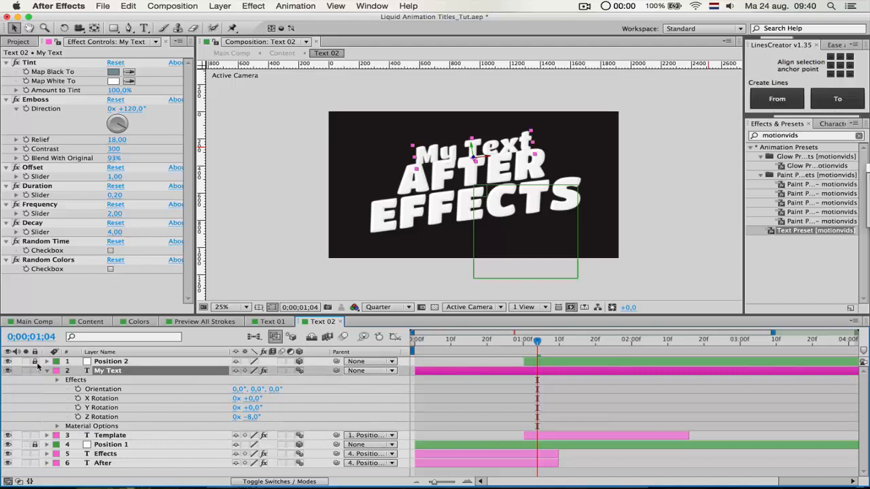
pyautogui.click(108, 362)
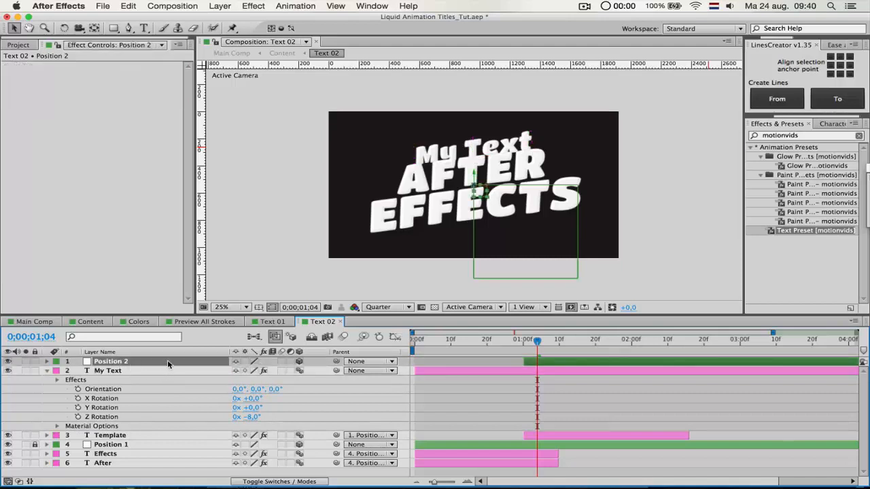
pyautogui.press('[')
pyautogui.press('p')
pyautogui.press('p')
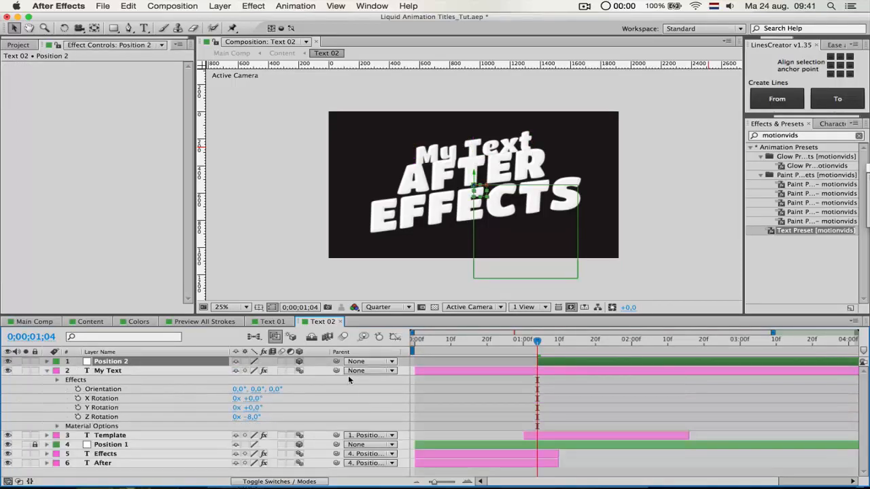
# Parent the My Text layer to Position 2 and make the layer start at 0;00;01;04
pyautogui.moveTo(337, 371); pyautogui.dragTo(124, 362)
pyautogui.click(133, 370)
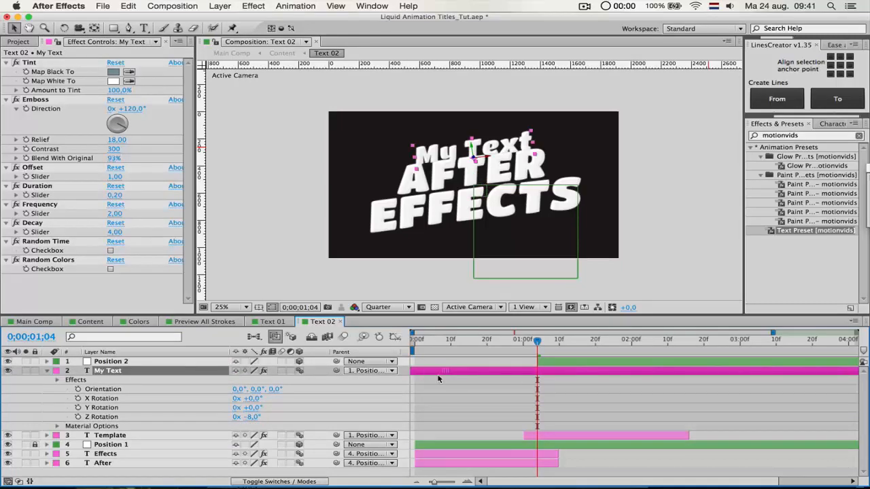
pyautogui.press('super+z')
pyautogui.moveTo(411, 366); pyautogui.dragTo(561, 378)
# Preview the composition from about 0;00;00;25 to examine the My Text layer's motion with Position 2
pyautogui.moveTo(527, 336); pyautogui.dragTo(522, 345)
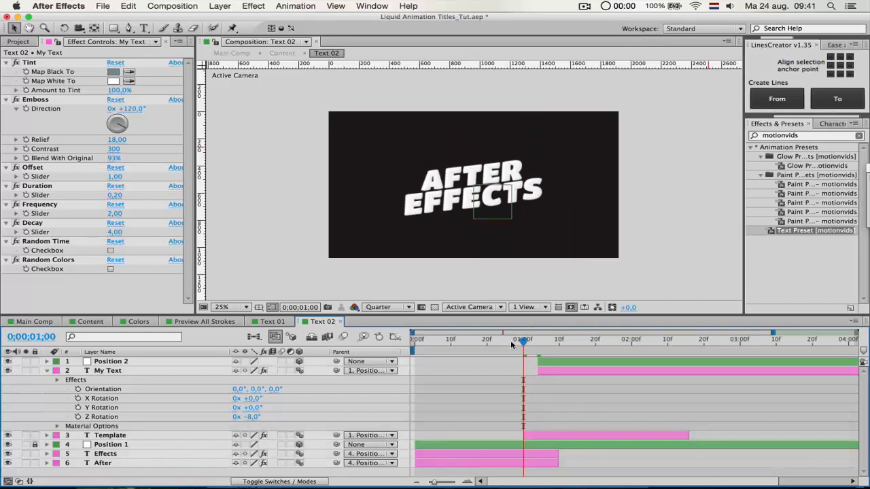
pyautogui.click(512, 345)
pyautogui.press('space')
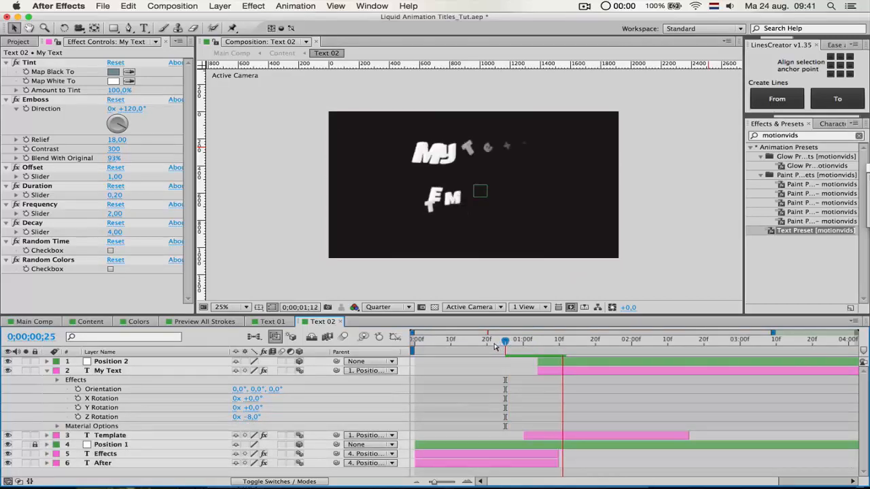
pyautogui.press('space')
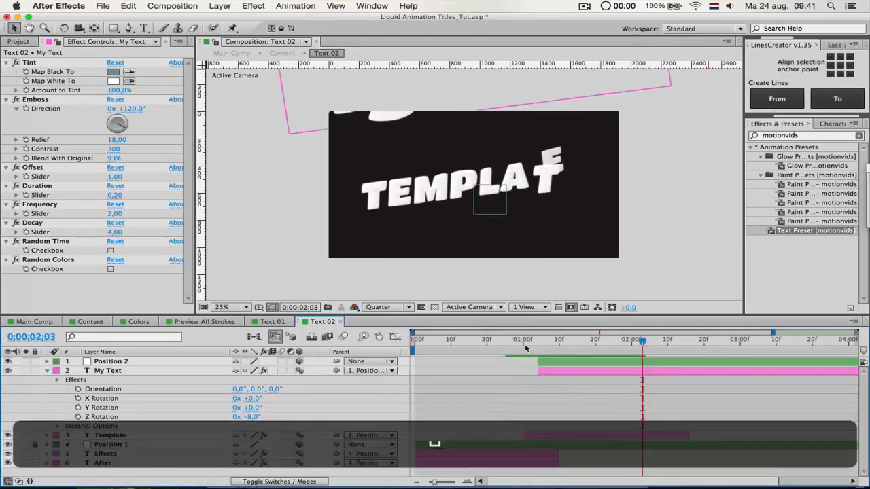
pyautogui.press('space')
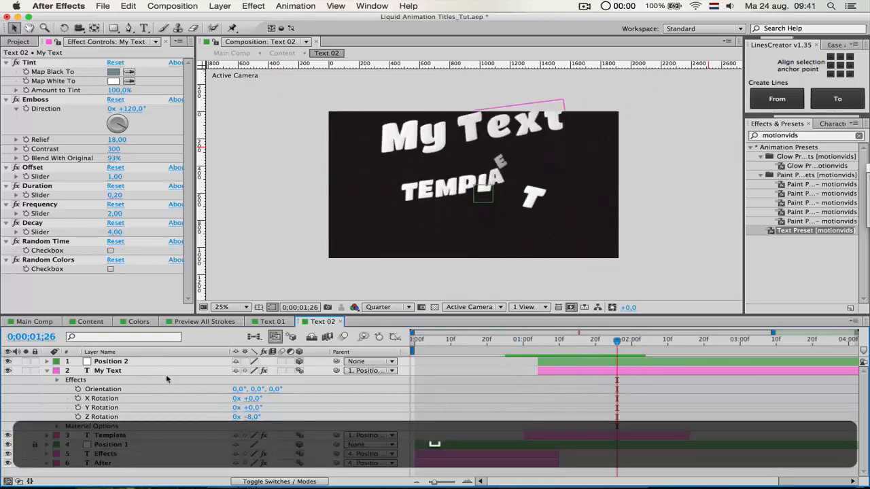
# Review the position keyframes of Position 2 at its start, then hide them and lock the layer
pyautogui.click(113, 363)
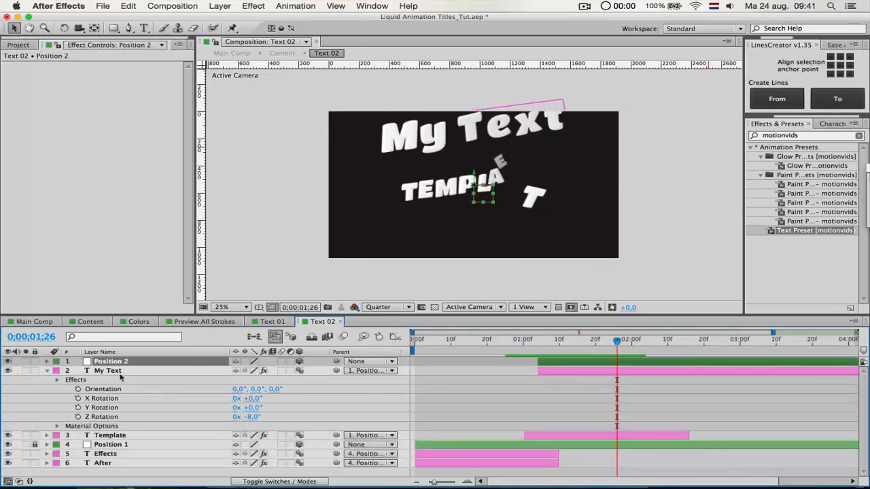
pyautogui.press('i')
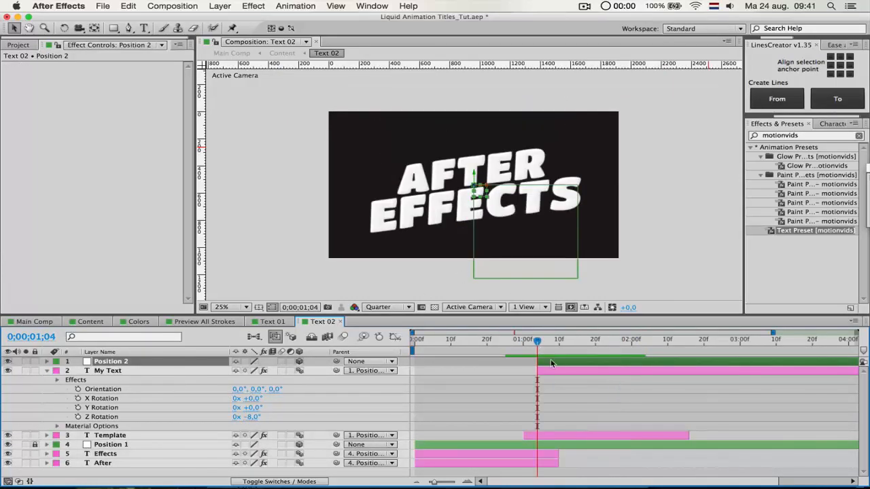
pyautogui.press('p')
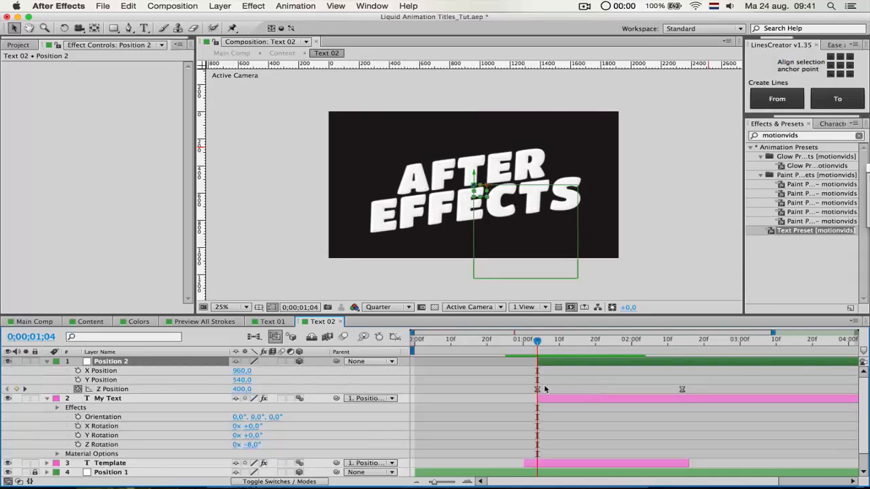
pyautogui.press('p')
pyautogui.click(34, 362)
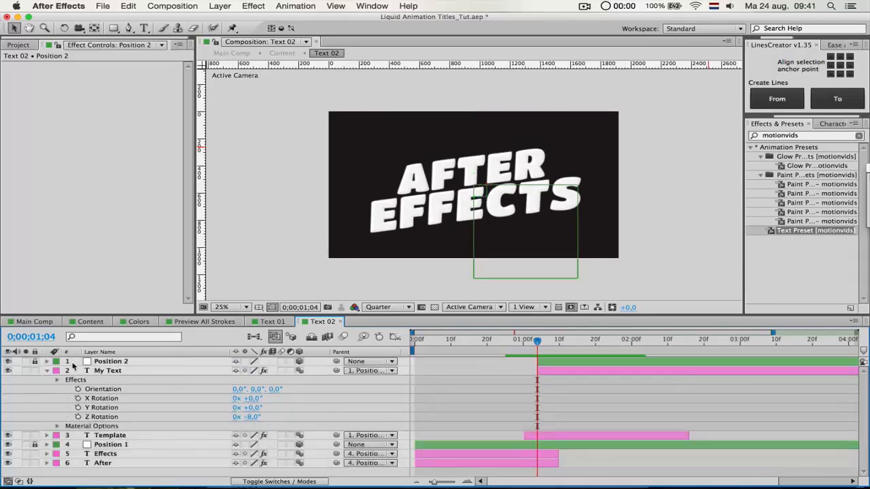
pyautogui.press('space')
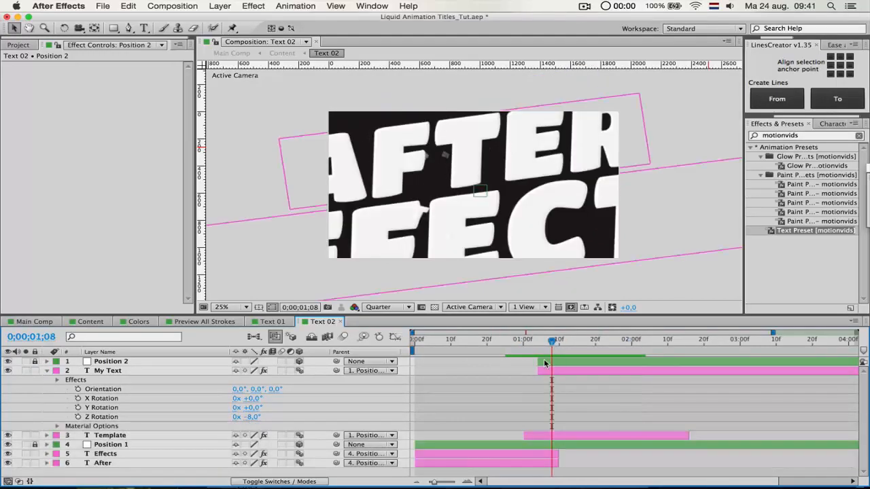
# Set the My Text layer's Offset slider to 0,60 and its Duration slider to 0,30
pyautogui.click(546, 373)
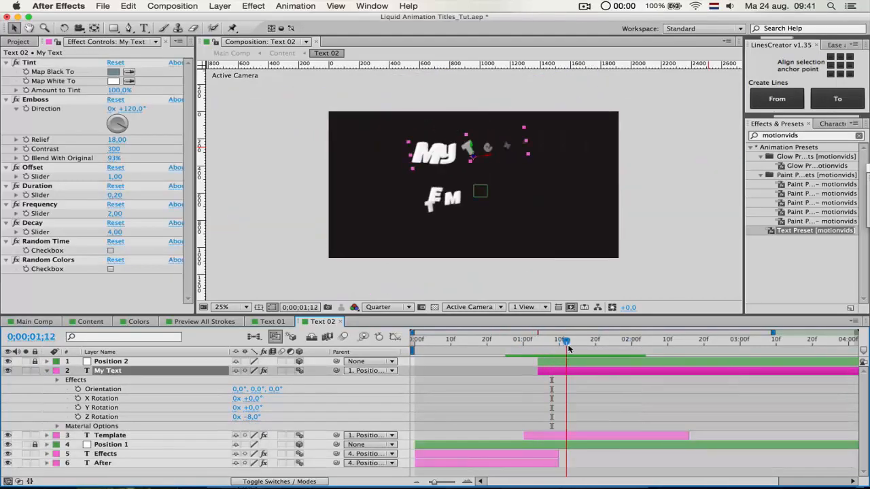
pyautogui.click(116, 176)
pyautogui.write('1')
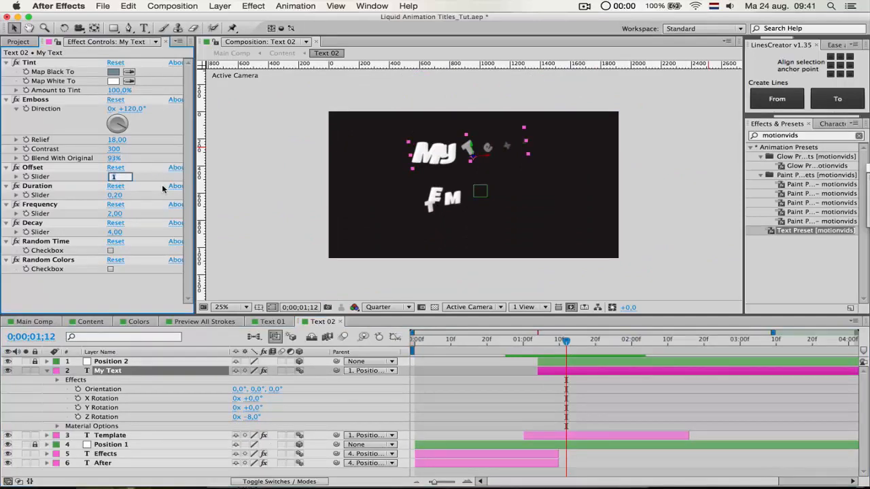
pyautogui.write('.6')
pyautogui.press('Return')
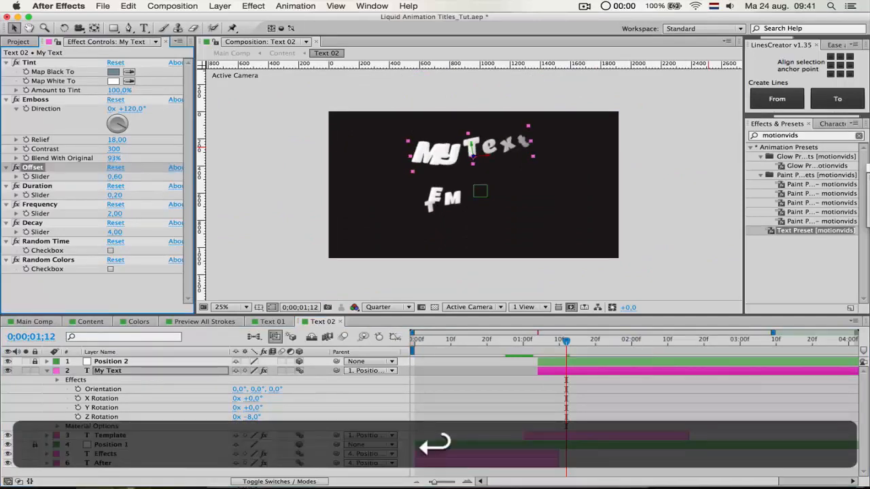
pyautogui.click(114, 195)
pyautogui.write('.3')
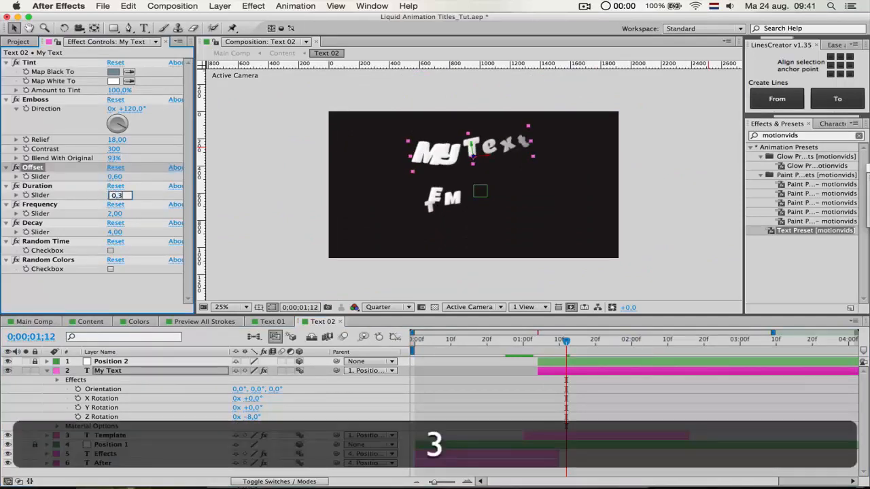
pyautogui.press('Return')
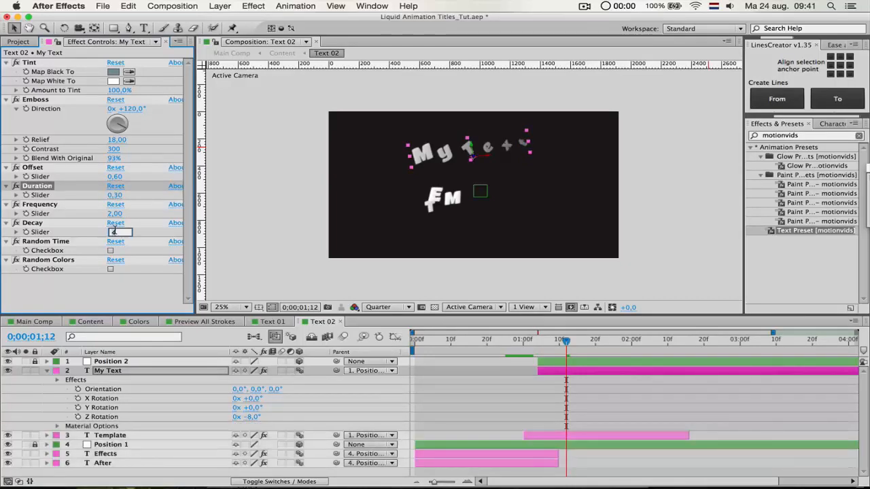
# Set the My Text layer's Decay slider to 6,00 and its Frequency slider to 2,20
pyautogui.click(114, 232)
pyautogui.write('6')
pyautogui.press('Return')
pyautogui.click(110, 212)
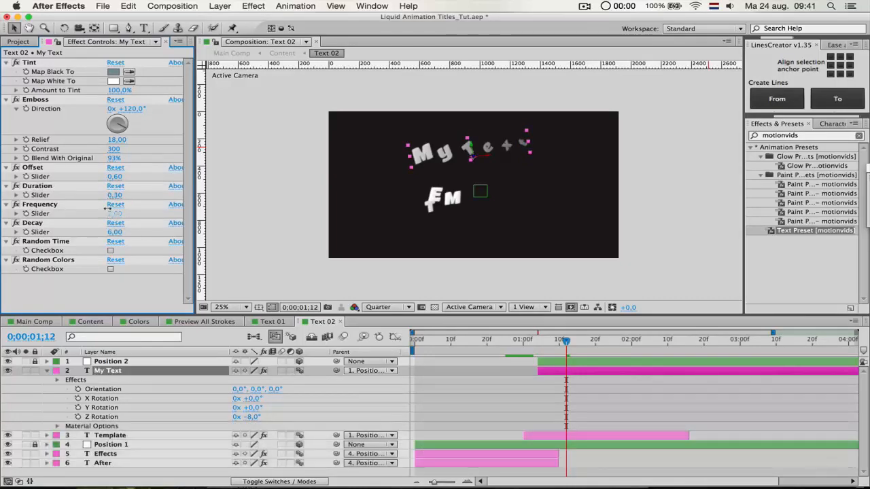
pyautogui.write('2,2')
pyautogui.press('Return')
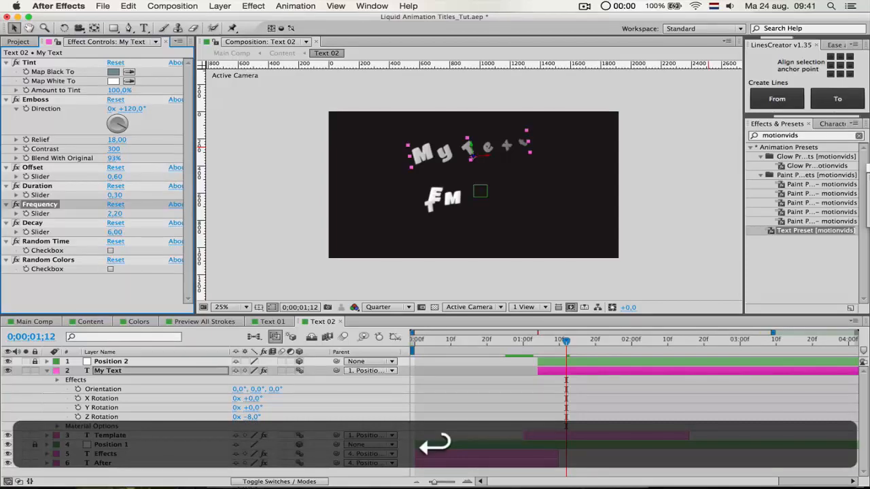
# Preview the composition from 0;00;01;02 to examine the adjusted My Text bounce
pyautogui.click(529, 342)
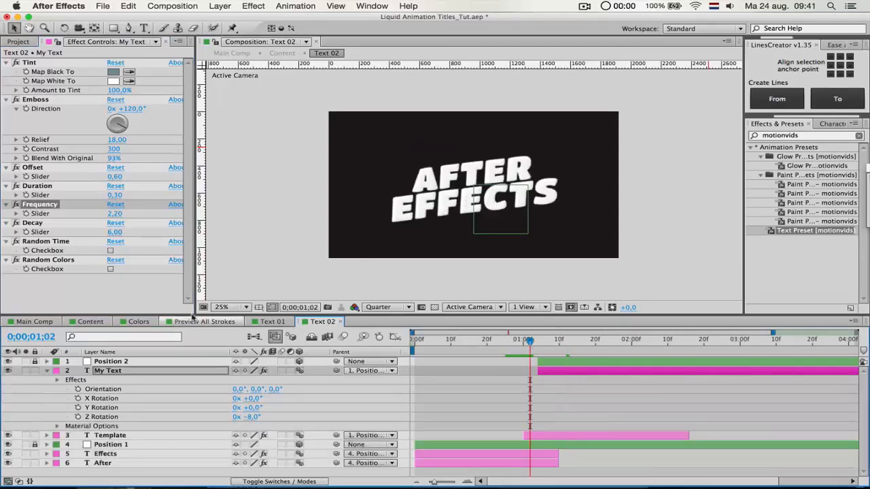
pyautogui.press('space')
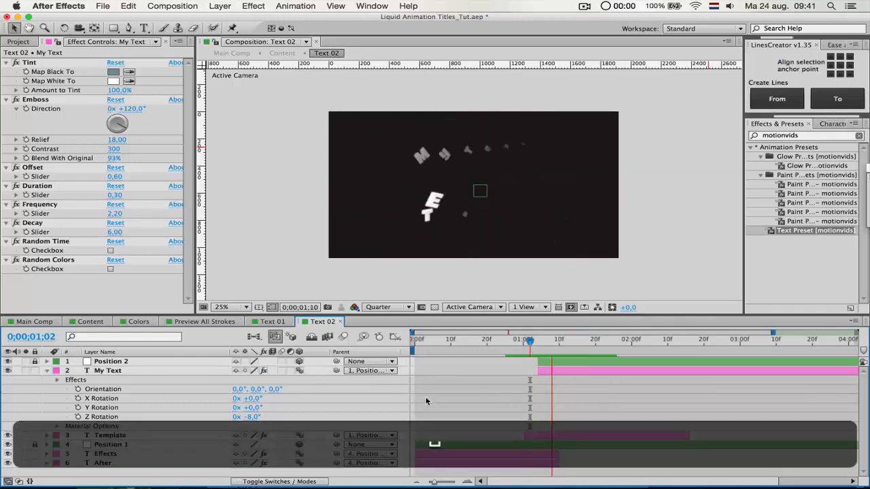
pyautogui.click(569, 343)
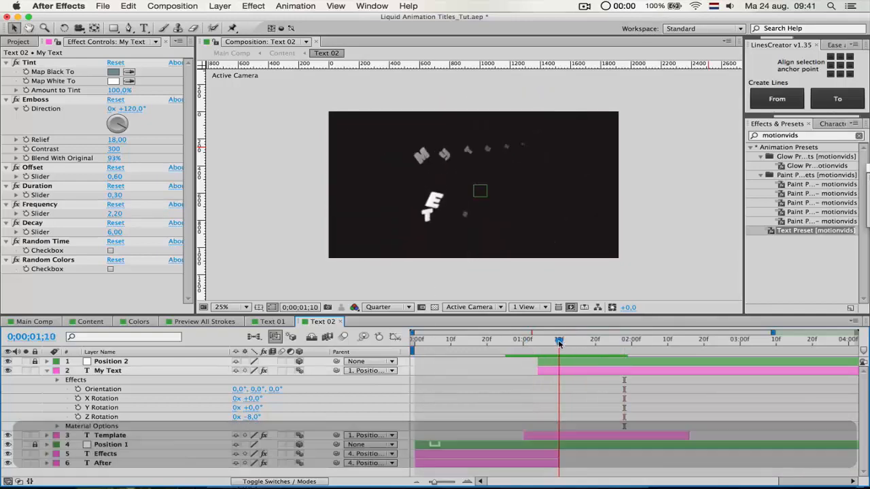
# At 0;00;01;16, move the My Text title down below the Template title and preview the result
pyautogui.moveTo(572, 346); pyautogui.dragTo(581, 347)
pyautogui.click(519, 147)
pyautogui.moveTo(512, 142); pyautogui.dragTo(516, 188)
pyautogui.press('space')
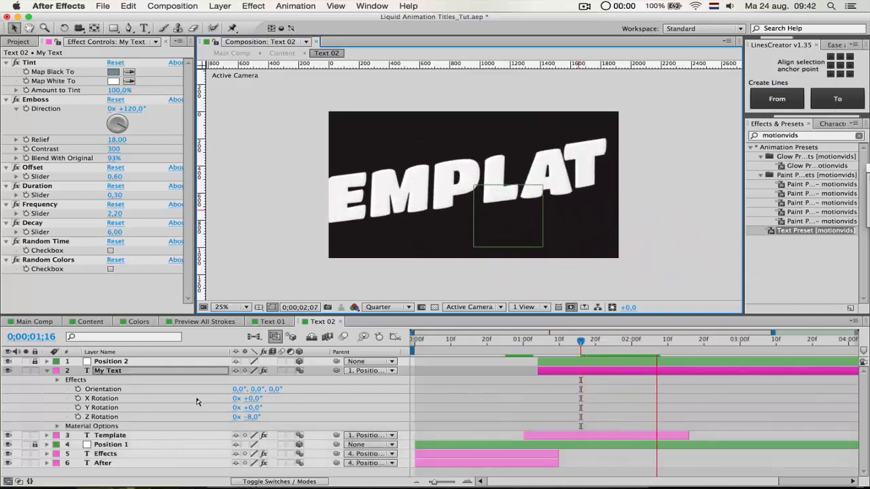
# Open the Content composition and preview it from 0;00;02;16 to examine the titles together with the liquid strokes
pyautogui.click(85, 323)
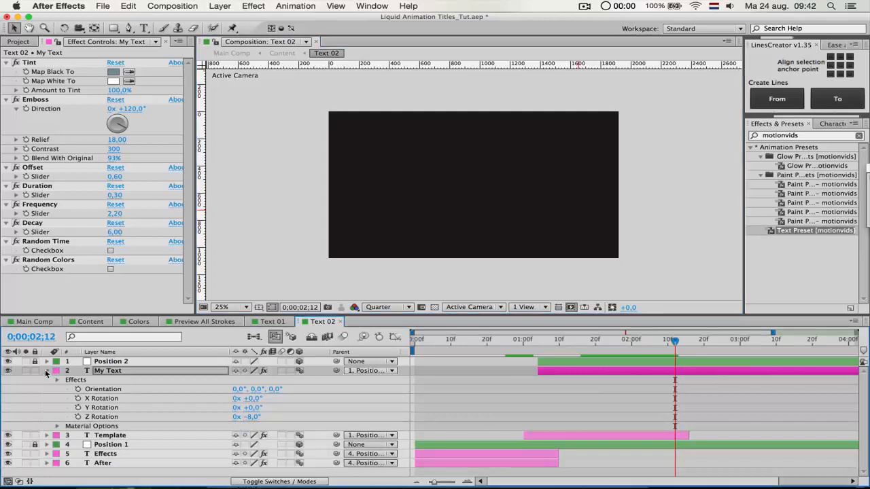
pyautogui.moveTo(474, 341); pyautogui.dragTo(459, 346)
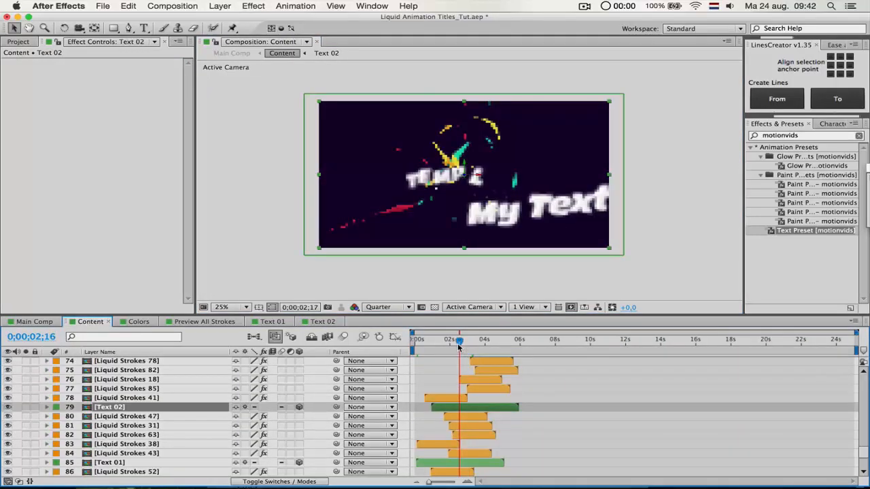
pyautogui.press('space')
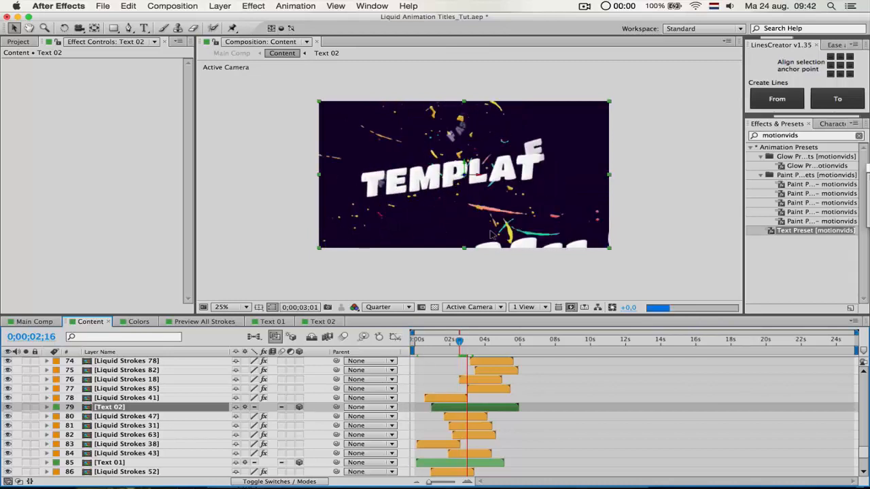
pyautogui.press('space')
# Locate the Text 03 layer in the Content composition, go to 0;00;03;16 and select the layer
pyautogui.scroll(1, 498, 413)
pyautogui.scroll(6, 498, 413)
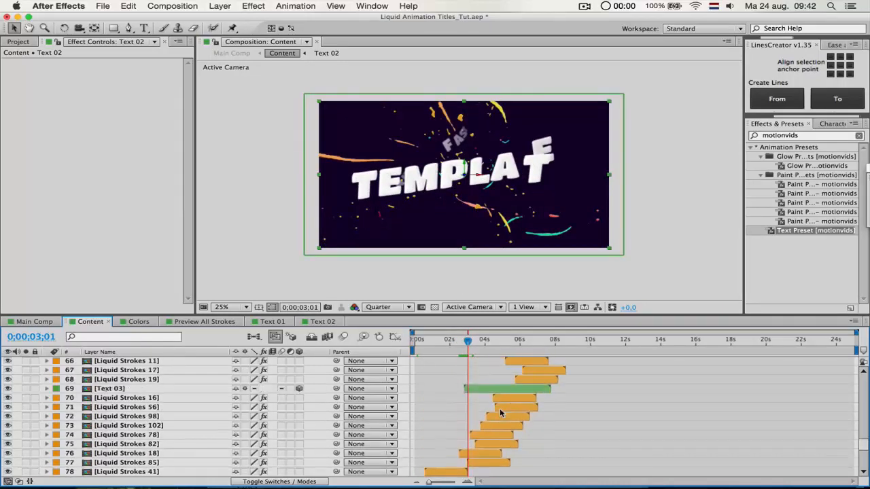
pyautogui.click(486, 344)
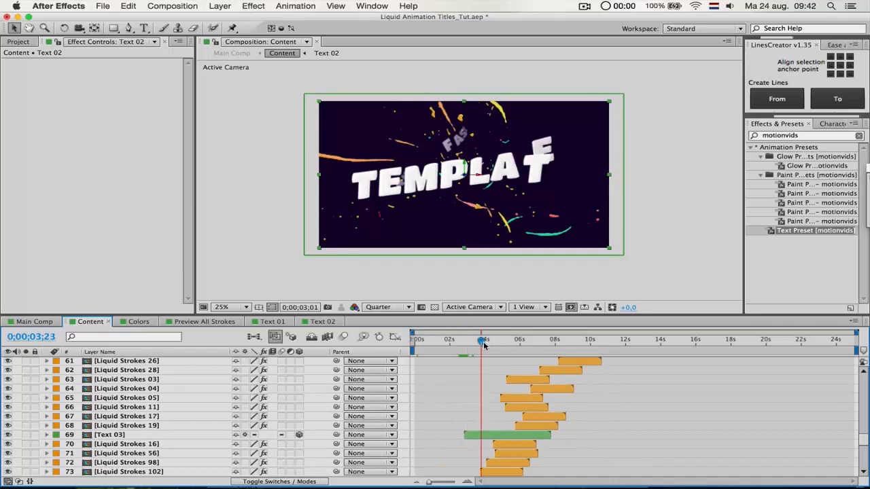
pyautogui.moveTo(486, 344); pyautogui.dragTo(477, 346)
pyautogui.click(476, 434)
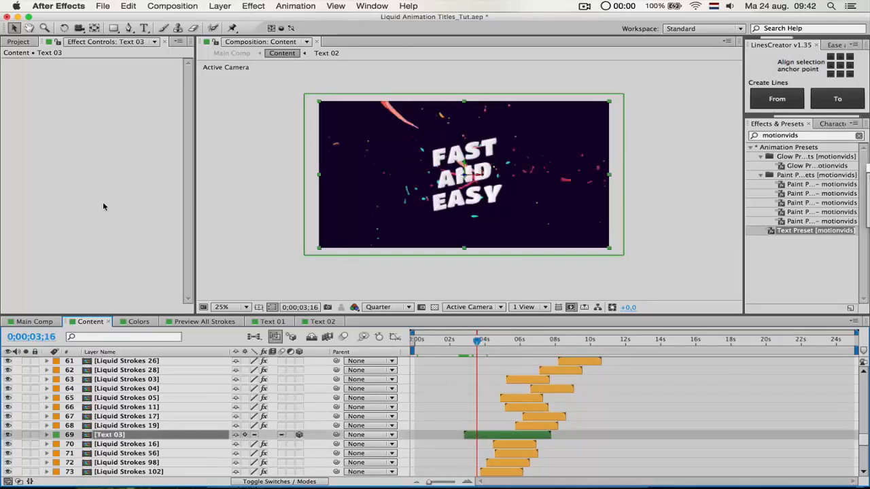
# Find the Text 03 composition in the Texts folder of Main Comps and duplicate it
pyautogui.click(32, 43)
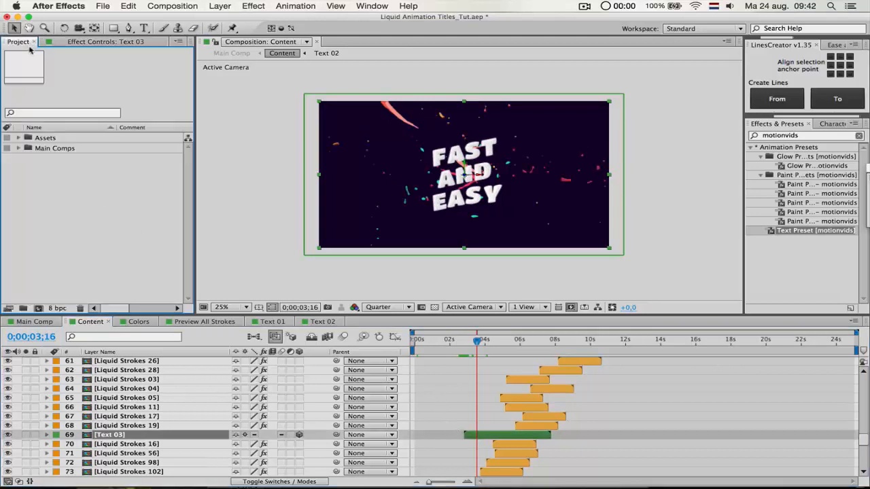
pyautogui.click(19, 138)
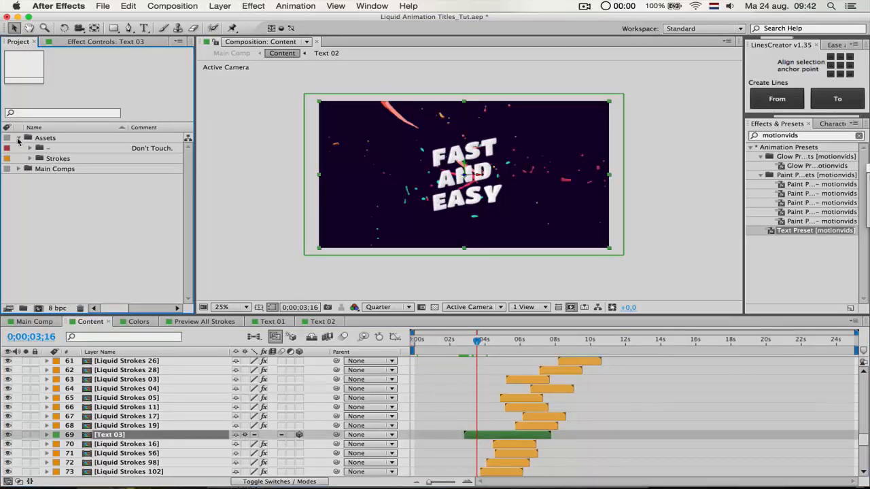
pyautogui.click(18, 138)
pyautogui.click(18, 148)
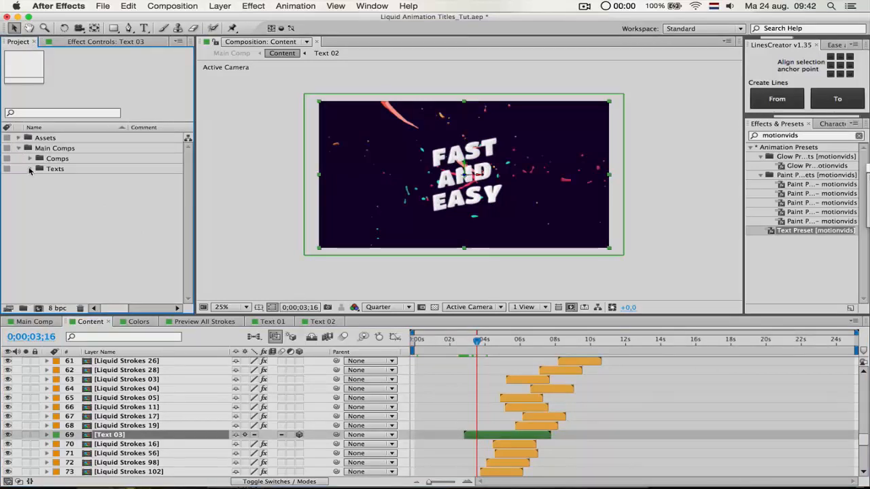
pyautogui.click(29, 169)
pyautogui.click(94, 263)
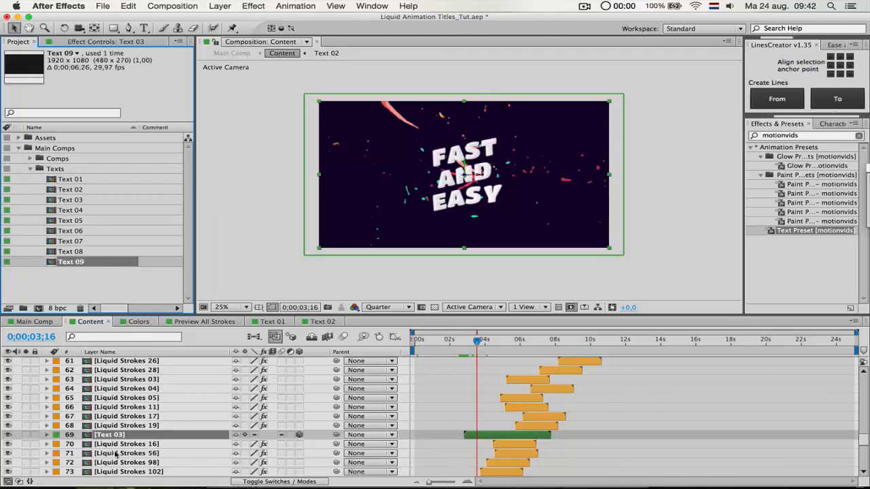
pyautogui.click(76, 200)
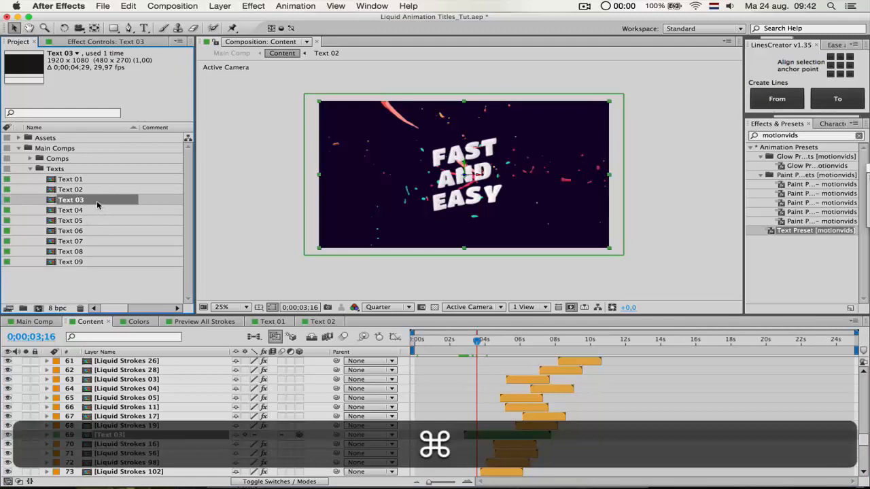
pyautogui.press('super+d')
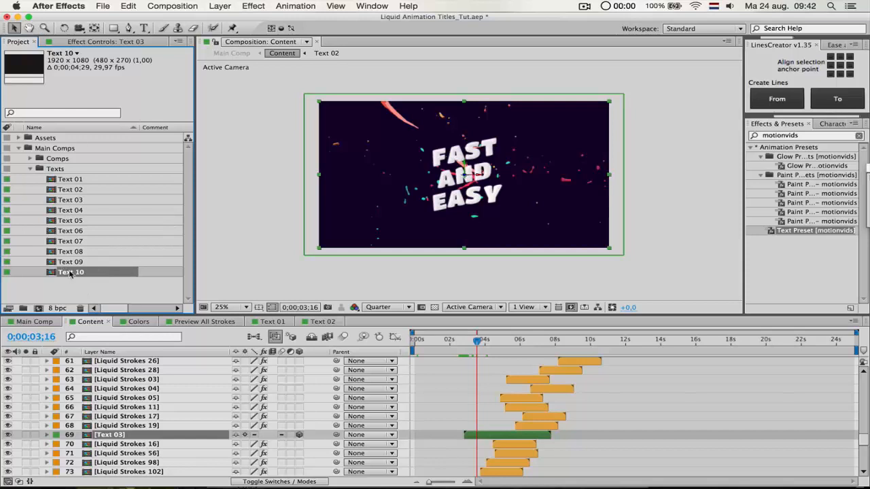
# Add Text 10 to the Content composition directly above Text 03 and shift its start to about 1 second
pyautogui.moveTo(80, 273); pyautogui.dragTo(133, 433)
pyautogui.scroll(-5, 423, 461)
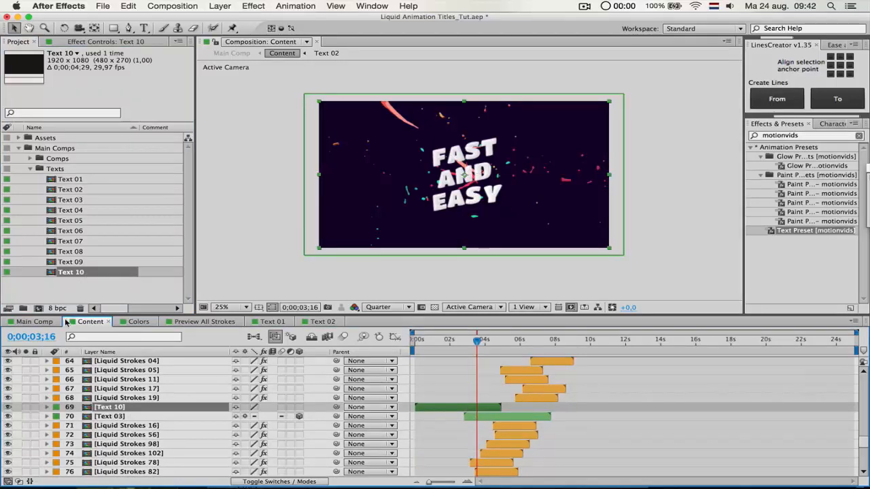
pyautogui.moveTo(456, 408)
pyautogui.mouseDown()
pyautogui.moveTo(492, 403)
pyautogui.moveTo(467, 404)
pyautogui.mouseUp()
# Open the Text 10 composition and preview its opening titles from the beginning
pyautogui.doubleClick(455, 407)
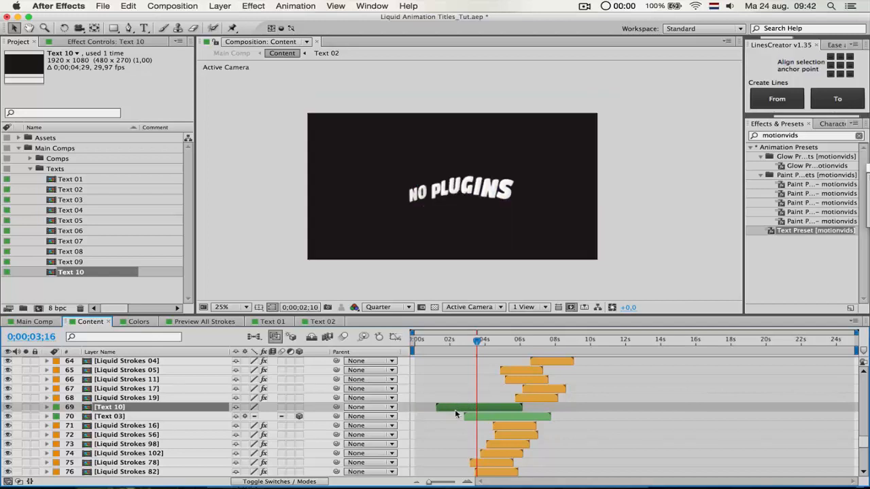
pyautogui.press('KP_0')
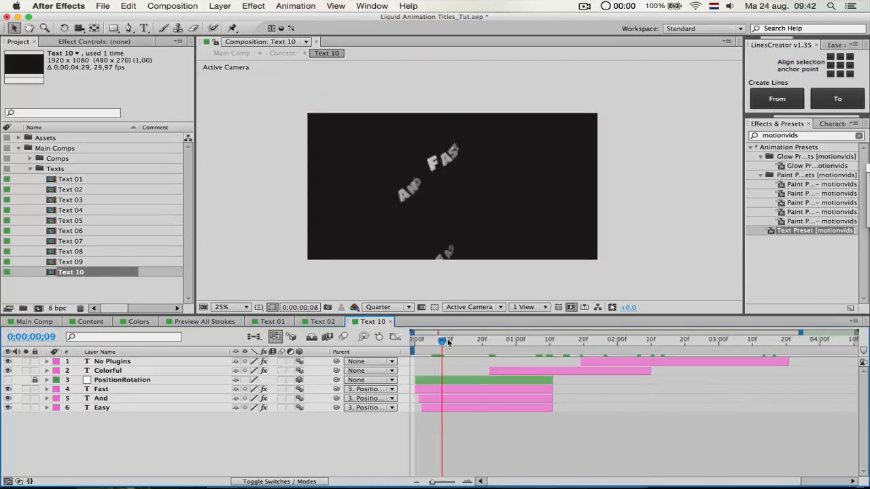
pyautogui.click(76, 199)
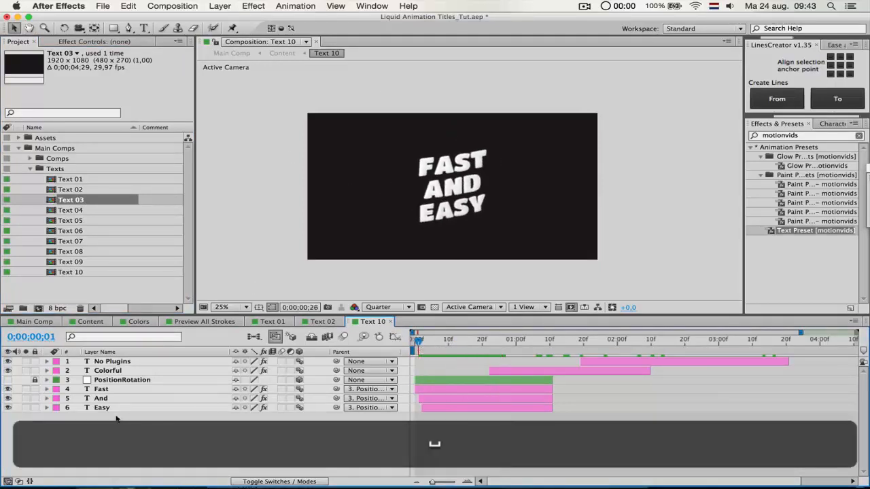
# Replace the word "And" with "Fast" in the middle title line of Text 10 at 0;00;00;26
pyautogui.click(453, 188)
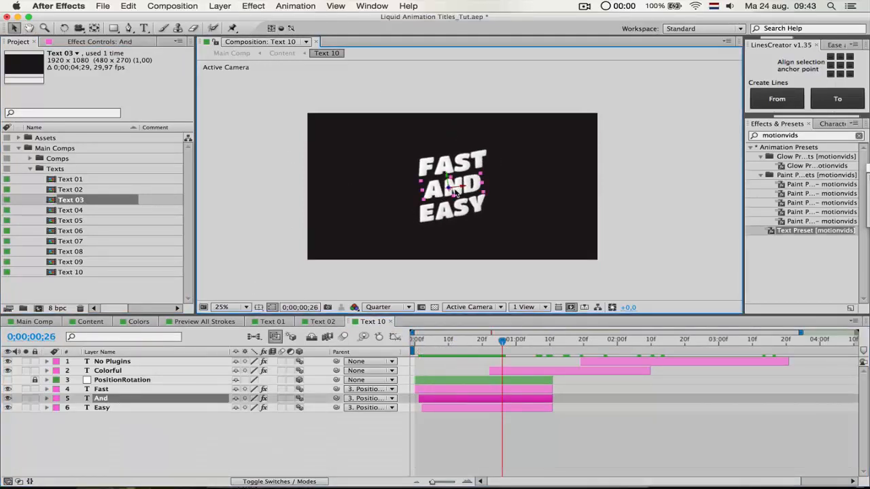
pyautogui.doubleClick(459, 190)
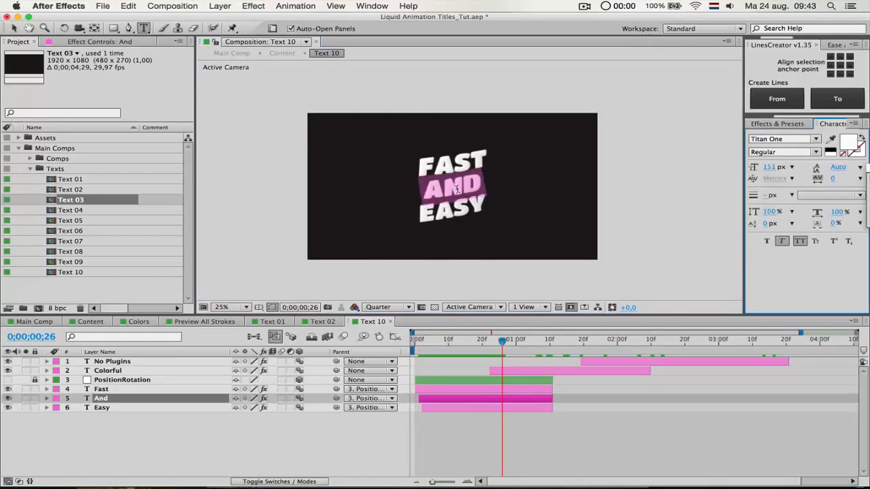
pyautogui.write('Fast')
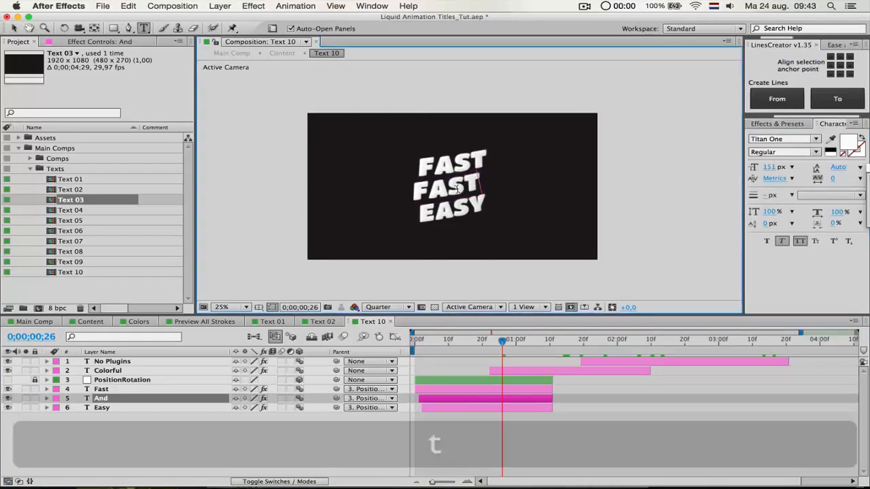
# Nudge the middle "Fast" title of Text 10 slightly to the right to align it with the other lines
pyautogui.click(13, 30)
pyautogui.moveTo(473, 188)
pyautogui.mouseDown()
pyautogui.moveTo(548, 178)
pyautogui.moveTo(475, 188)
pyautogui.mouseUp()
pyautogui.click(518, 440)
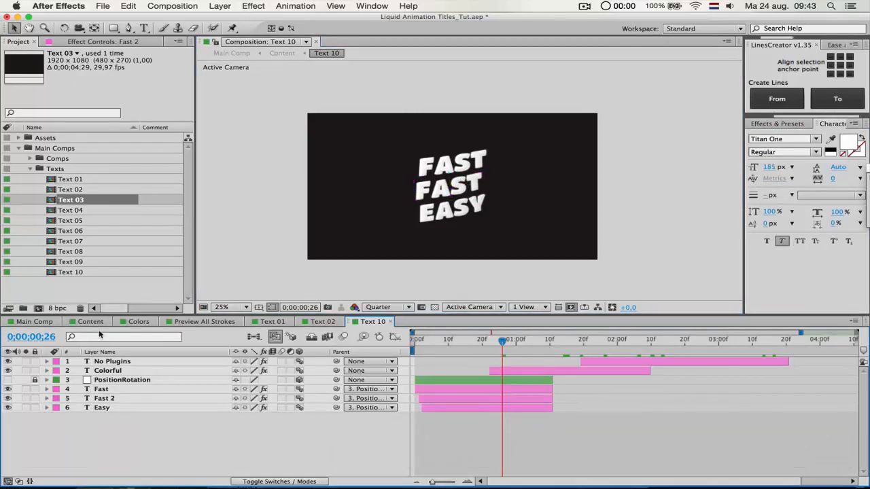
# Move Text 10 in the Content composition to start at about 8 seconds, just after Text 03 ends, and preview it there
pyautogui.click(95, 322)
pyautogui.click(372, 321)
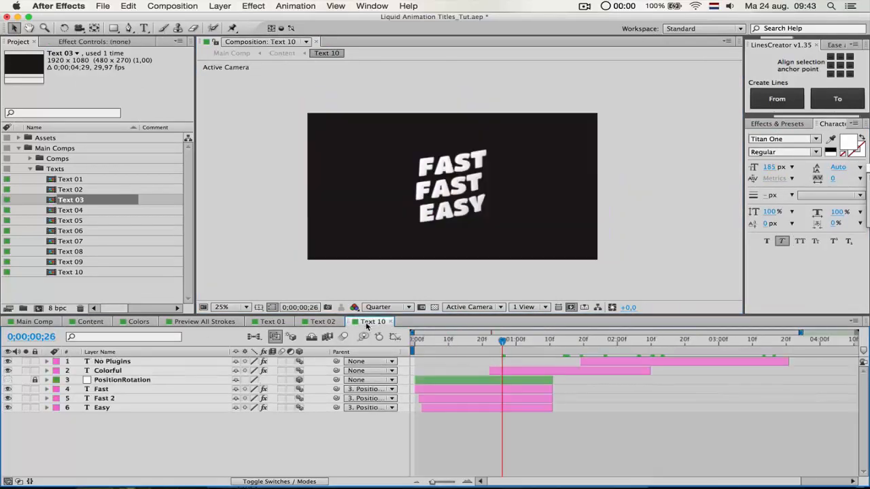
pyautogui.click(84, 323)
pyautogui.moveTo(485, 410); pyautogui.dragTo(602, 407)
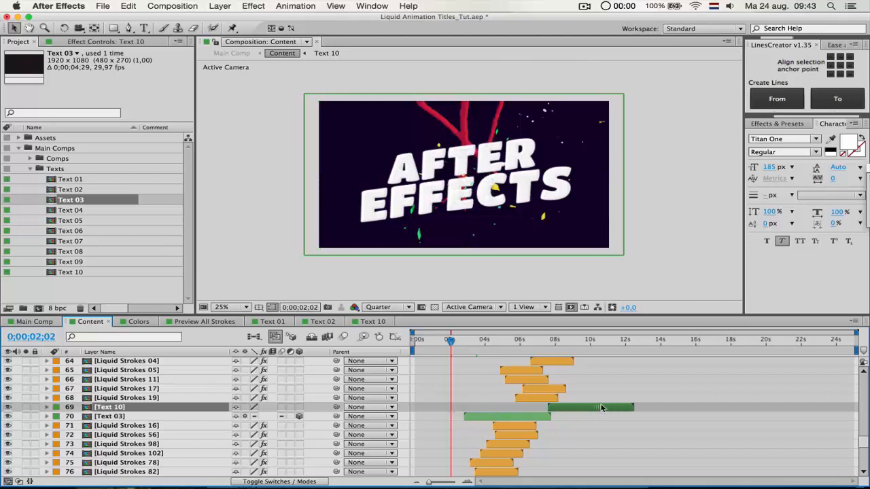
pyautogui.click(566, 341)
pyautogui.press('space')
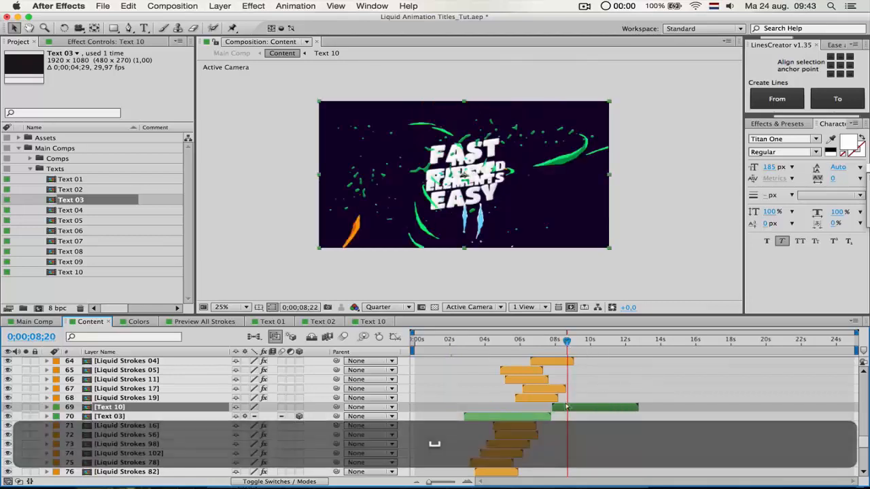
pyautogui.press('space')
# Open the Text 10 composition and preview its three stacked titles from 0;00;00;10
pyautogui.doubleClick(580, 410)
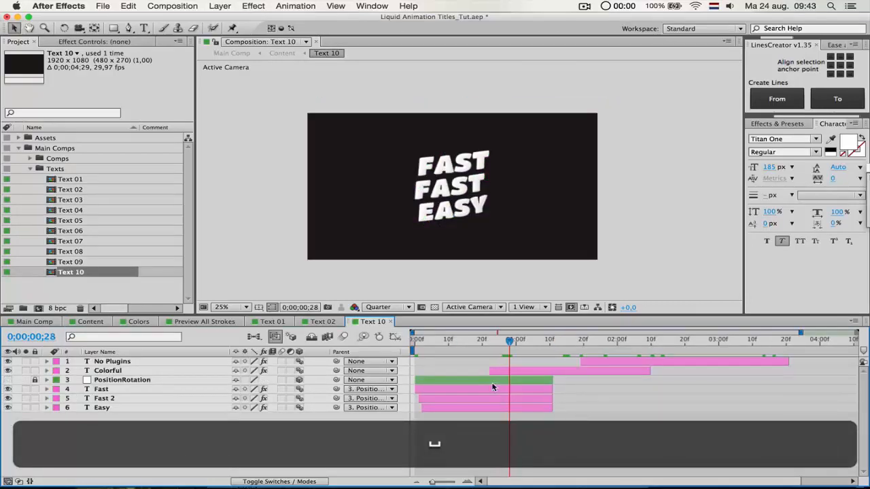
pyautogui.click(449, 340)
pyautogui.press('space')
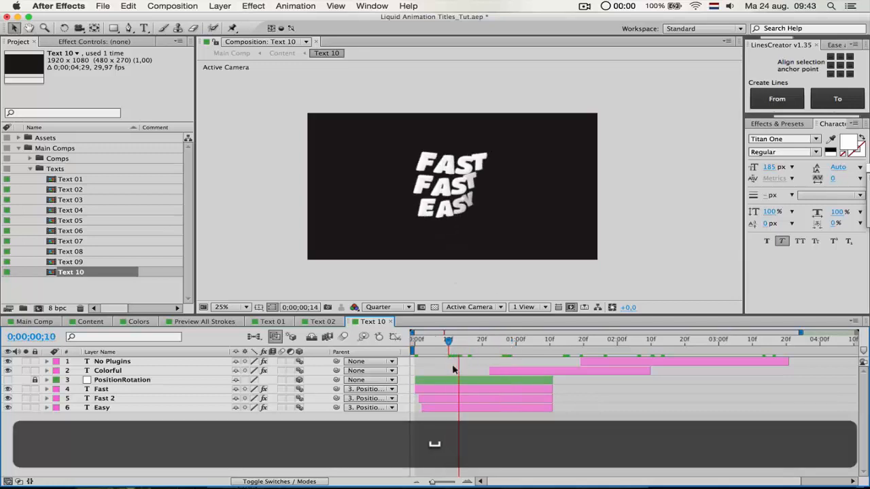
pyautogui.press('space')
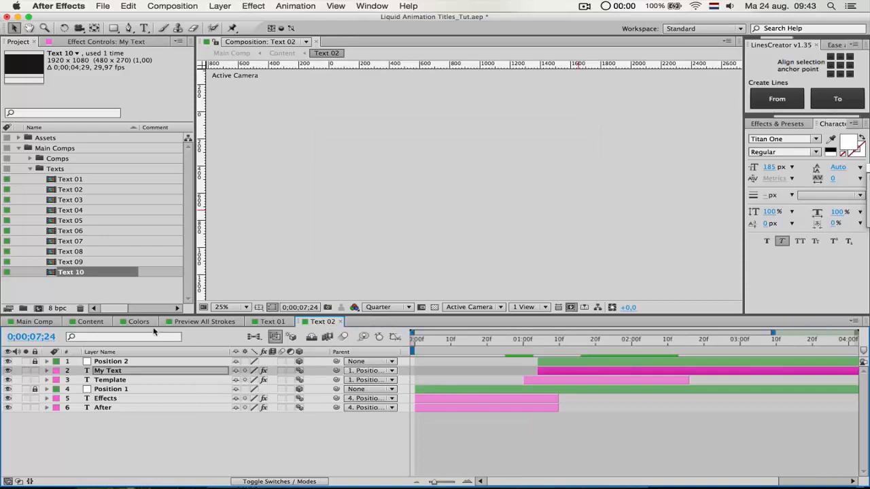
# Delete the Text 10 layer from the Content composition
pyautogui.click(91, 321)
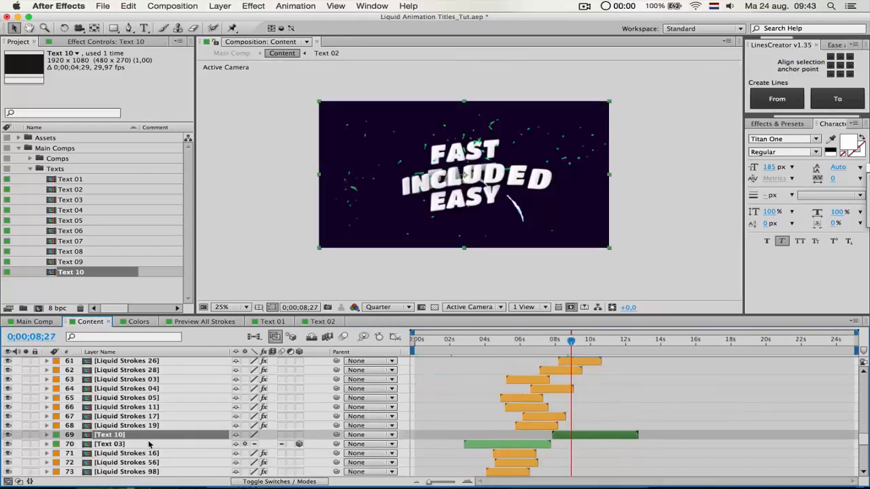
pyautogui.press('BackSpace')
# Open the Text 05 composition from Content and preview its opening "Included" title
pyautogui.scroll(3, 612, 418)
pyautogui.click(600, 420)
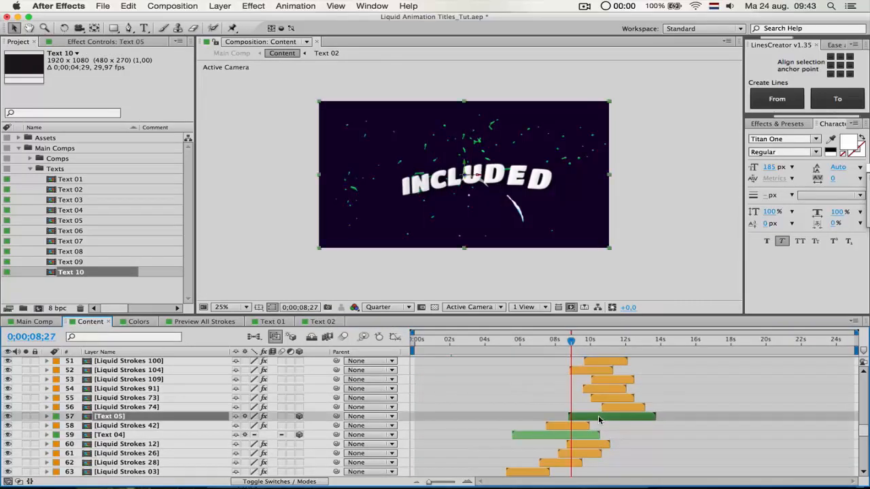
pyautogui.doubleClick(597, 420)
pyautogui.click(138, 389)
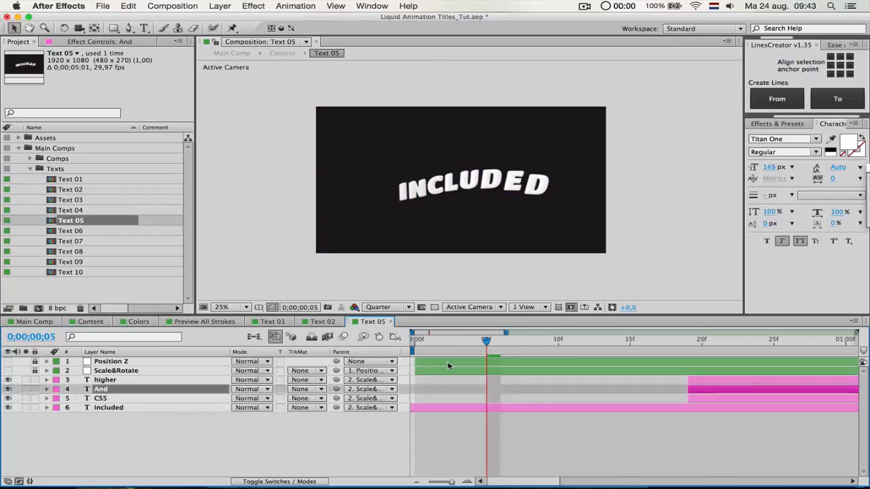
pyautogui.press('space')
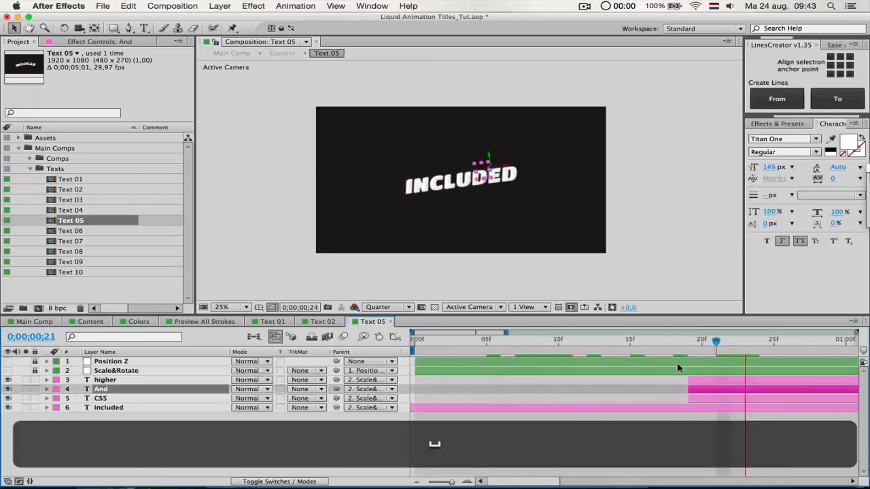
# Replace the "Included" title in Text 05 with "Change text" and preview playback
pyautogui.click(494, 405)
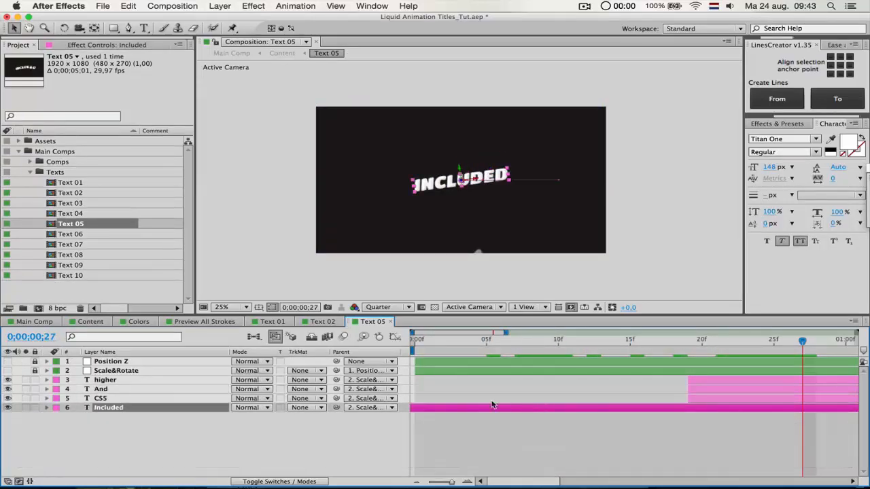
pyautogui.doubleClick(440, 184)
pyautogui.write('Ce')
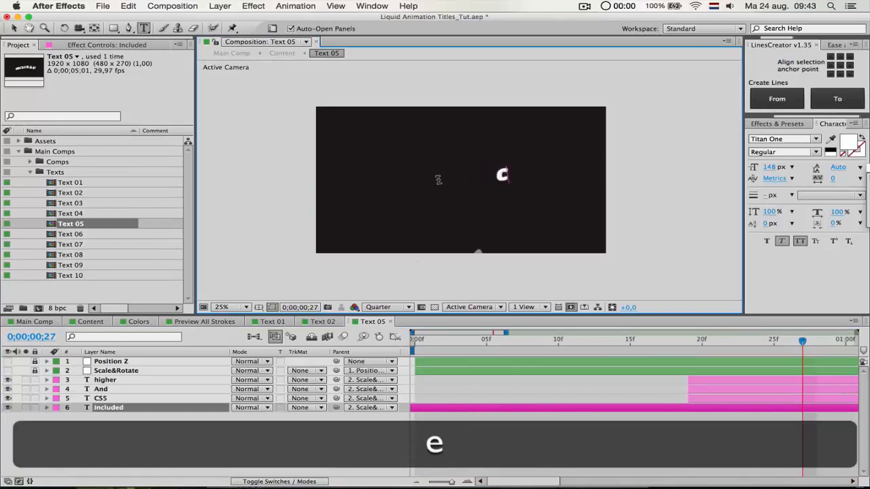
pyautogui.write(' text')
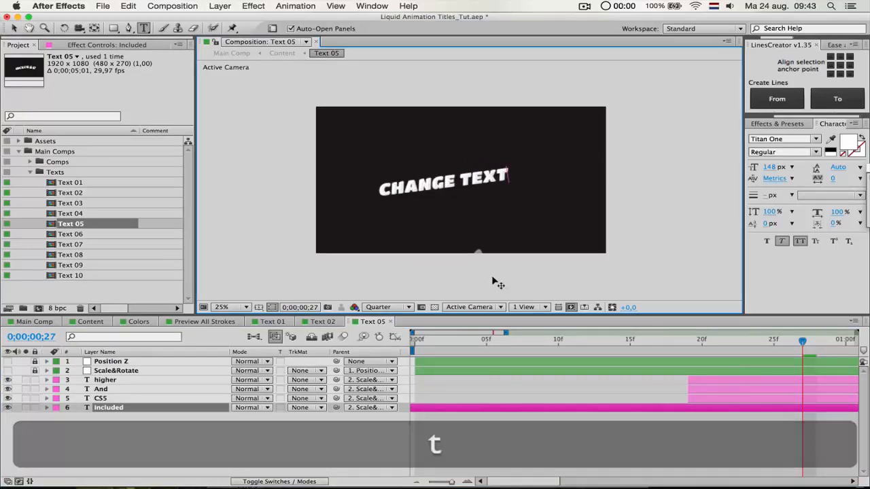
pyautogui.press('Escape')
pyautogui.press('space')
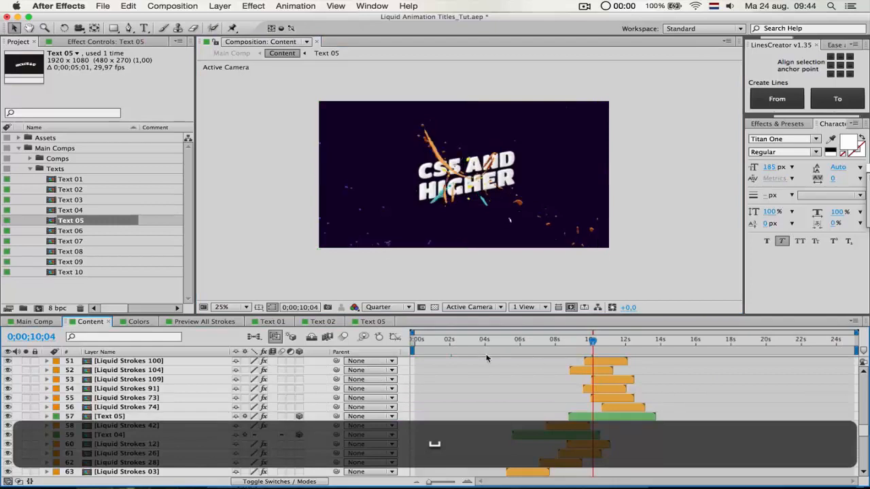
# Delete all text and Liquid Strokes layers from the Content composition, keeping only BG 1, BG 2 and BG 3
pyautogui.scroll(5, 305, 394)
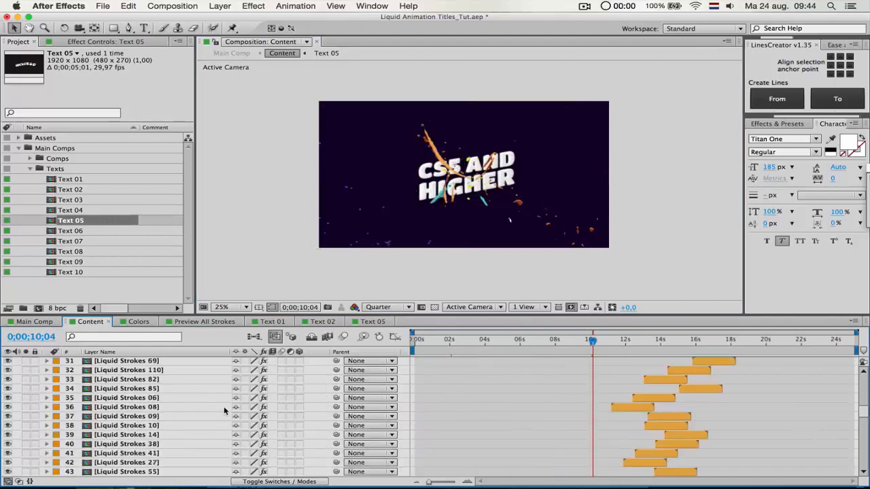
pyautogui.scroll(8, 224, 406)
pyautogui.scroll(-20, 218, 414)
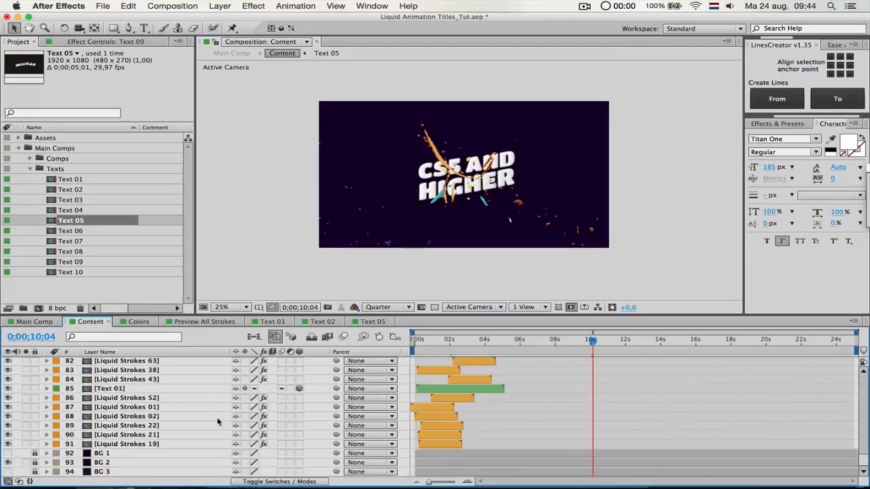
pyautogui.keyDown('shift'); pyautogui.click(154, 442); pyautogui.keyUp('shift')
pyautogui.press('BackSpace')
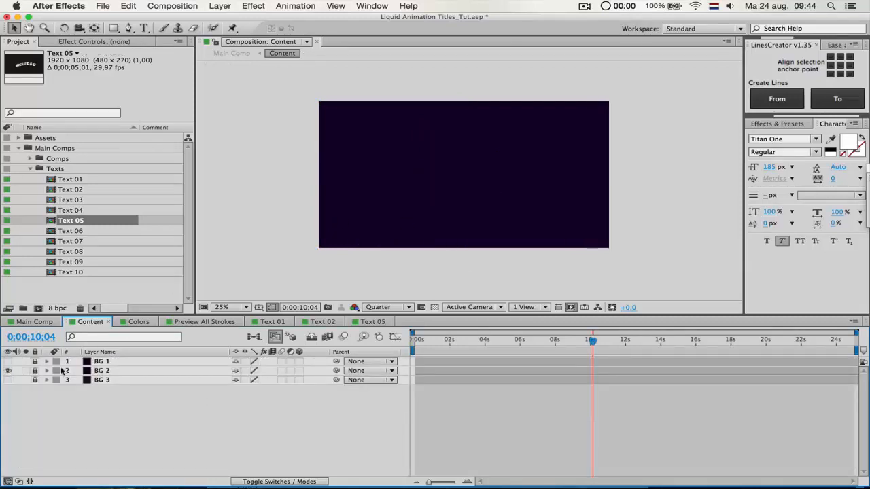
# Hide the BG 2 background, show BG 1 in its place, and unlock and select BG 1
pyautogui.click(8, 370)
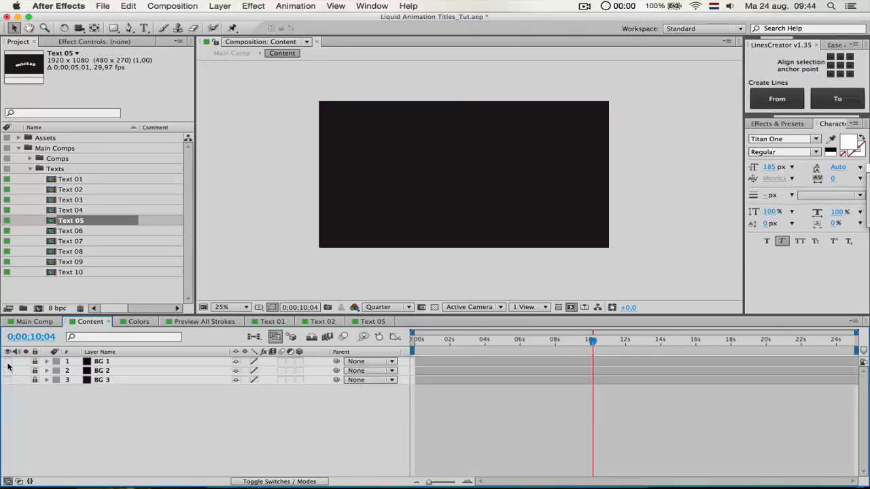
pyautogui.click(8, 366)
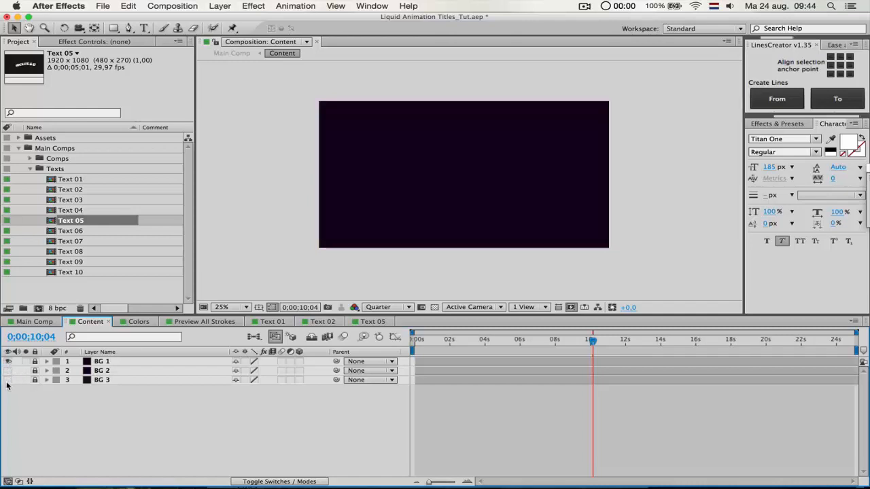
pyautogui.click(101, 364)
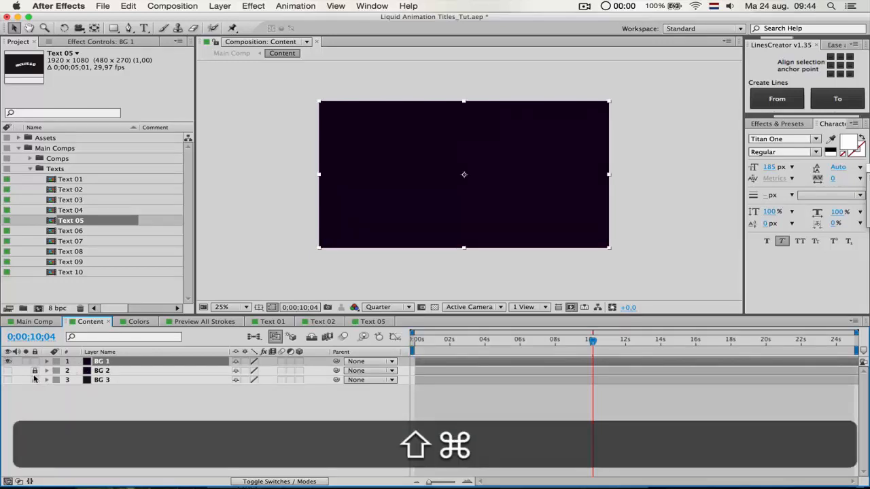
# Change the BG 1 solid's color to the lighter dark purple 280139
pyautogui.click(221, 6)
pyautogui.click(230, 30)
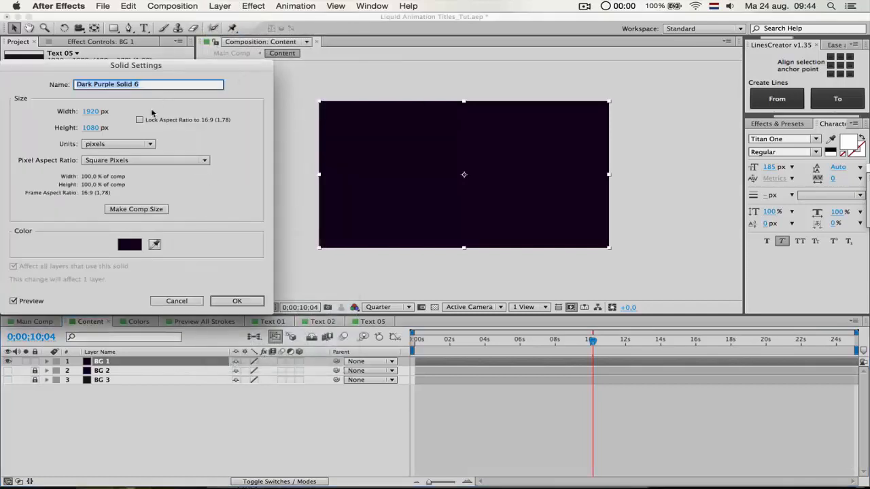
pyautogui.click(130, 245)
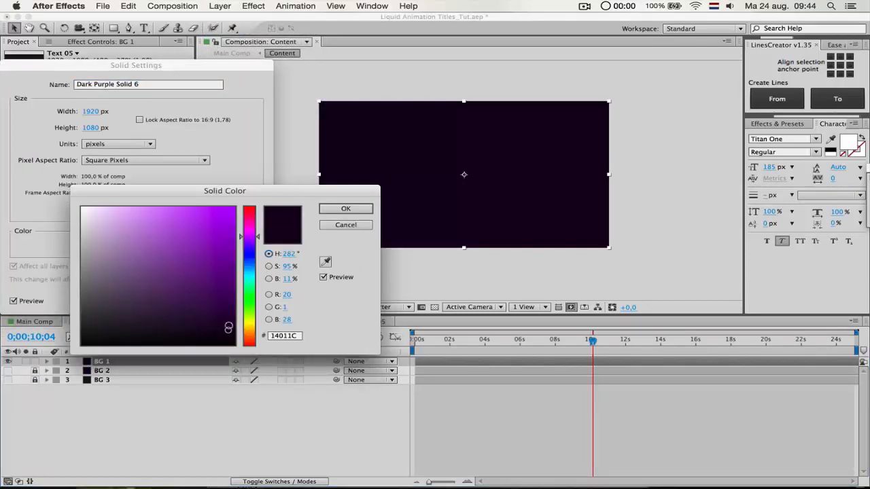
pyautogui.moveTo(231, 317); pyautogui.dragTo(233, 316)
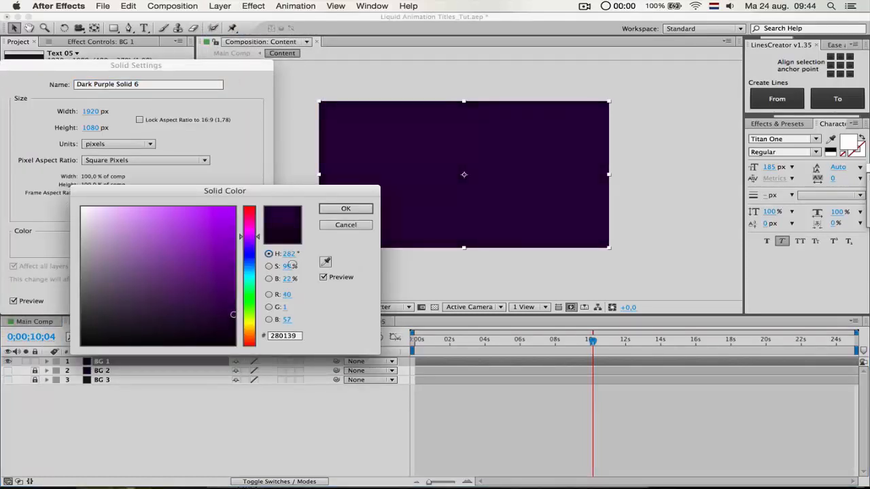
pyautogui.click(346, 209)
pyautogui.click(226, 302)
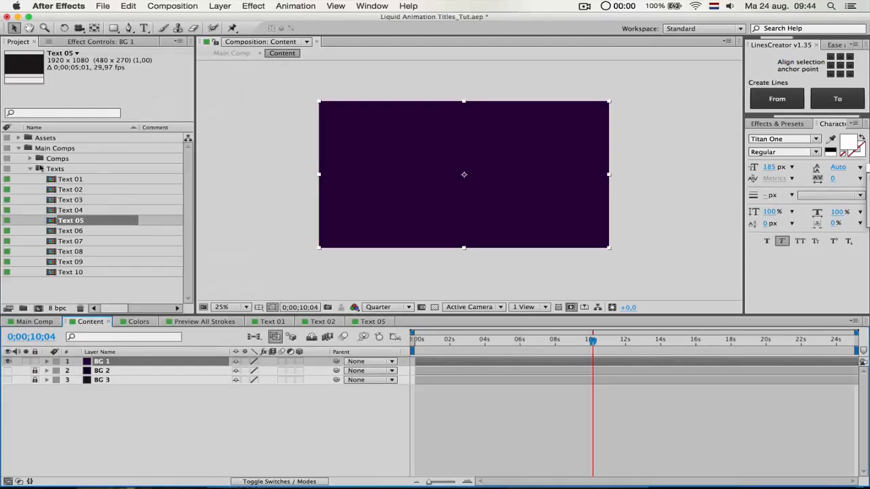
# Add Text 04 from the Texts folder to Content above BG 1 and preview it from the beginning
pyautogui.click(30, 168)
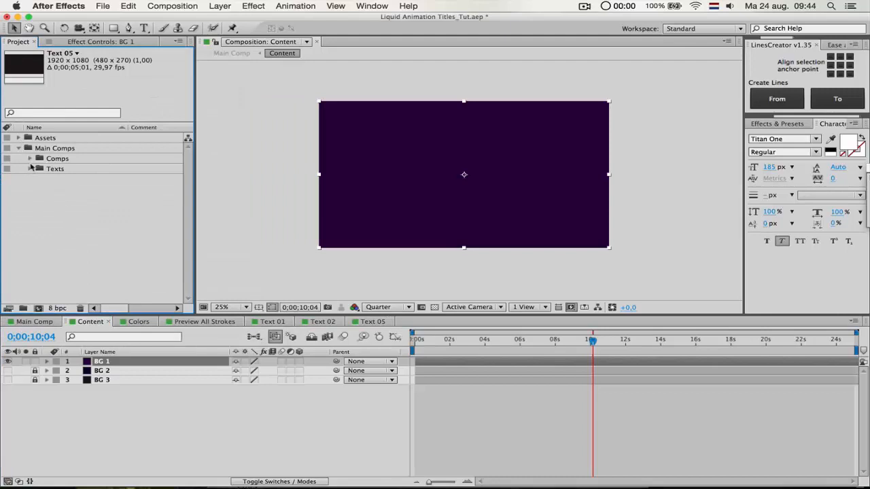
pyautogui.click(30, 169)
pyautogui.click(117, 202)
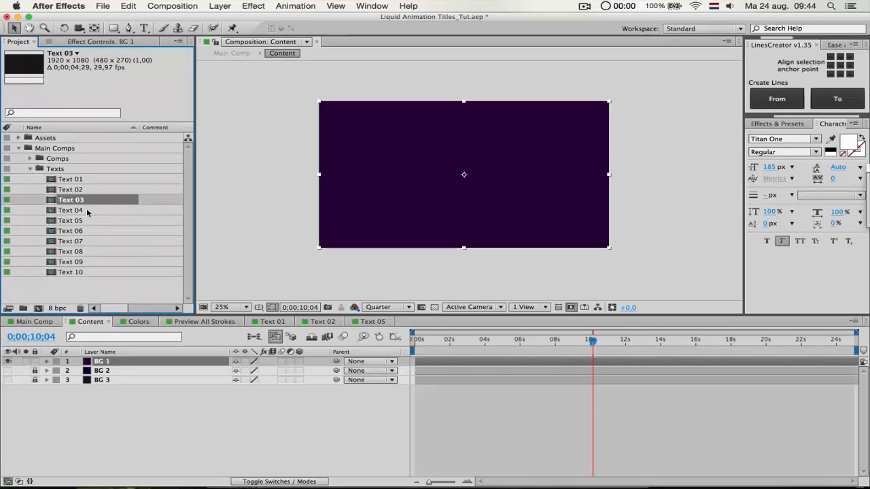
pyautogui.moveTo(87, 213); pyautogui.dragTo(116, 360)
pyautogui.moveTo(443, 344); pyautogui.dragTo(413, 341)
pyautogui.press('space')
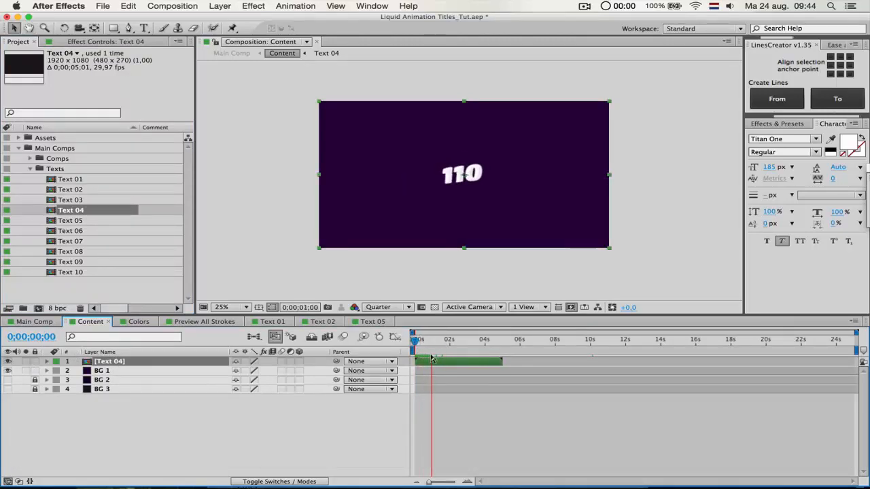
# Open Text 04, replace the "110" title with "HELLO", and shift it right to center it in the frame
pyautogui.doubleClick(432, 359)
pyautogui.click(443, 197)
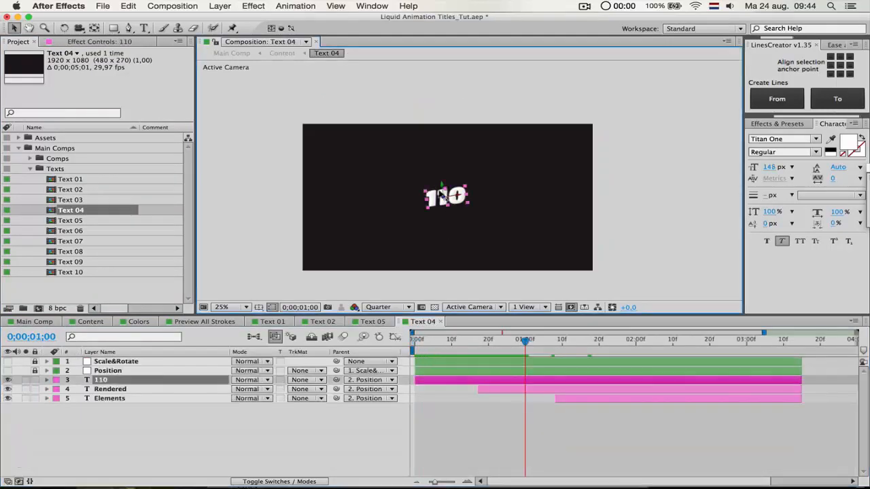
pyautogui.doubleClick(432, 201)
pyautogui.write('Hello')
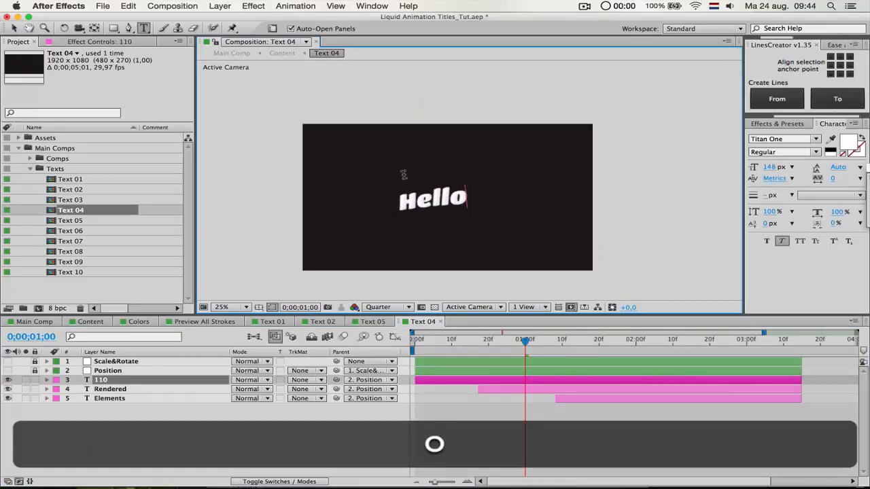
pyautogui.press('shift+super+a')
pyautogui.write('HELLO')
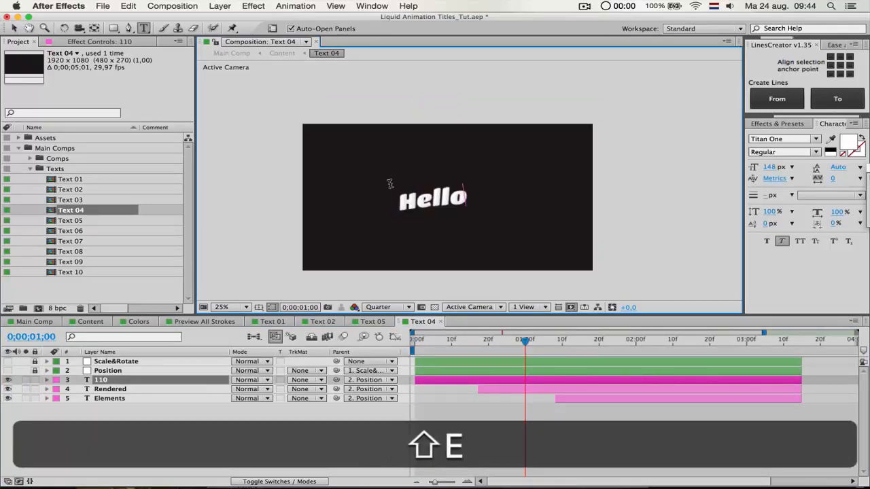
pyautogui.click(13, 28)
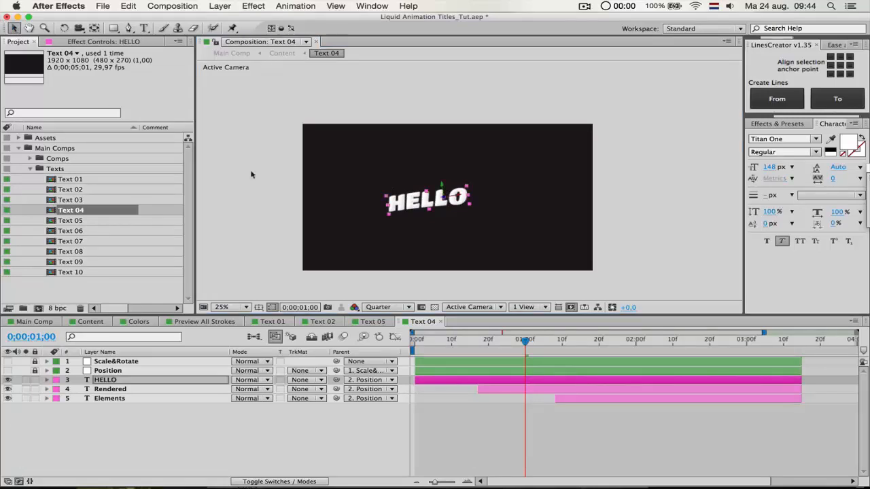
pyautogui.moveTo(452, 202); pyautogui.dragTo(469, 199)
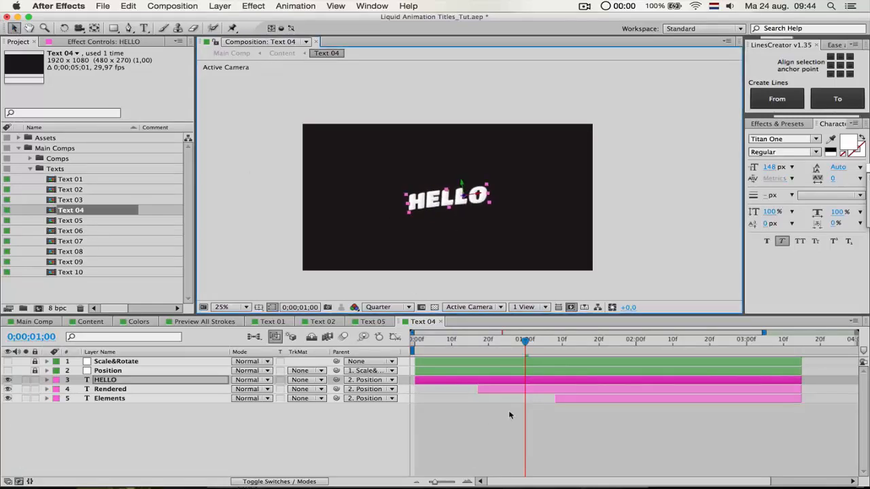
# Replace the "RENDERED" text in Text 04 with "HOW"
pyautogui.moveTo(541, 340); pyautogui.dragTo(577, 344)
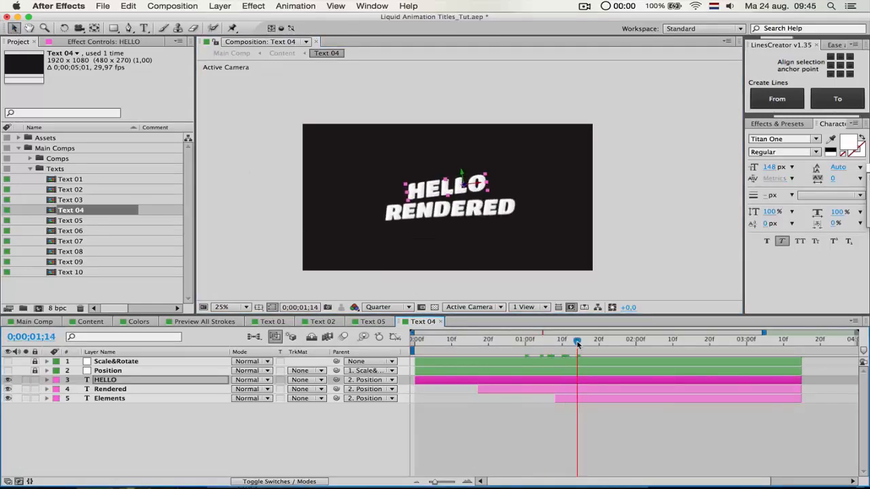
pyautogui.doubleClick(436, 215)
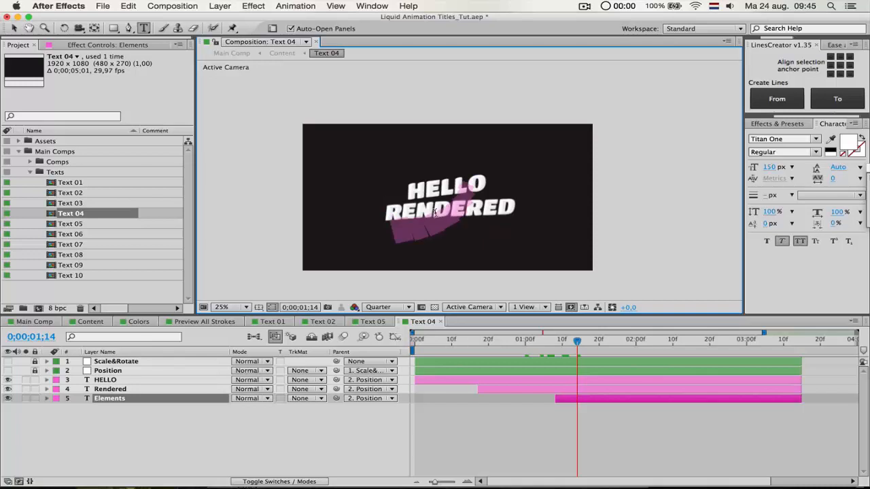
pyautogui.click(276, 438)
pyautogui.click(136, 388)
pyautogui.doubleClick(476, 205)
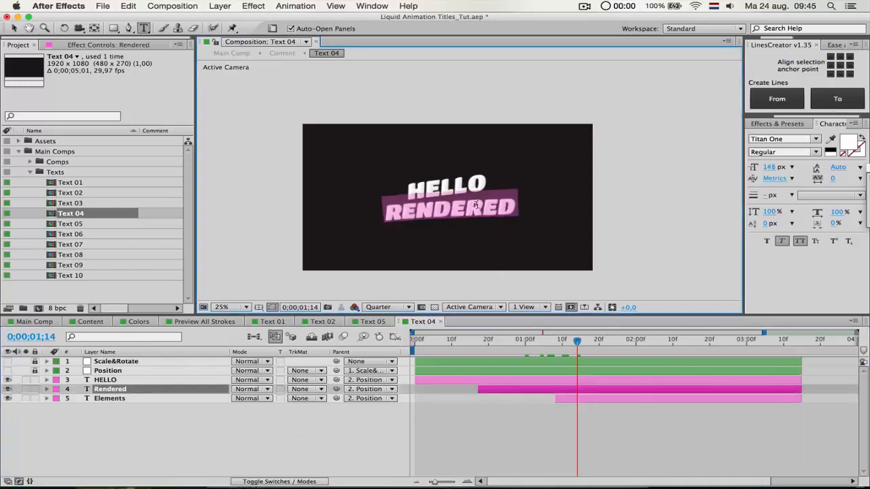
pyautogui.write('HOW')
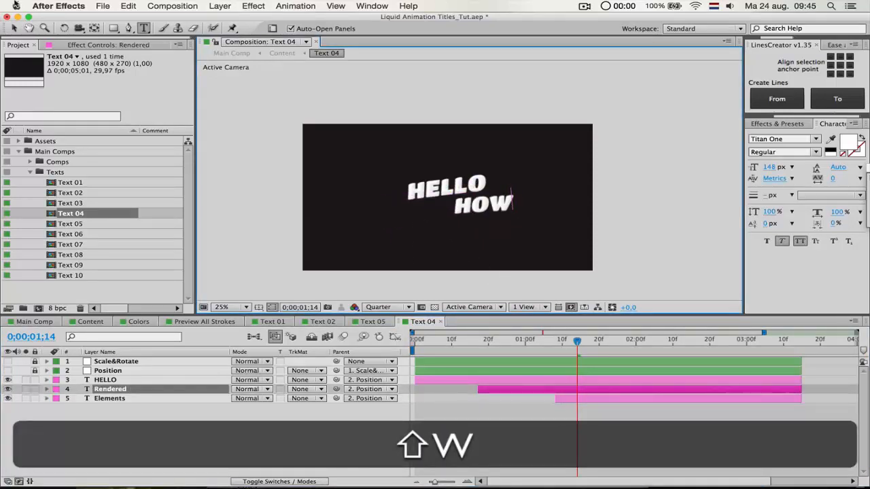
pyautogui.click(13, 28)
# Play ahead to the third title line and replace "ELEMENTS" with "ARE YOU?"
pyautogui.press('space')
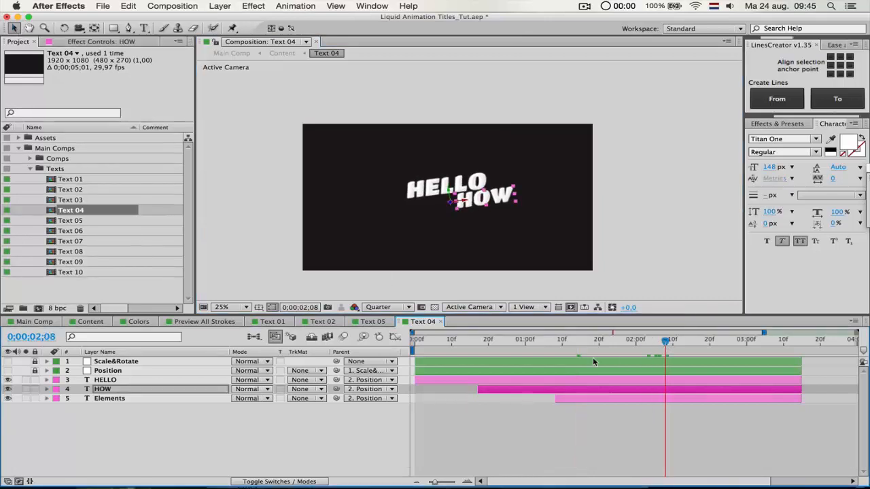
pyautogui.doubleClick(436, 207)
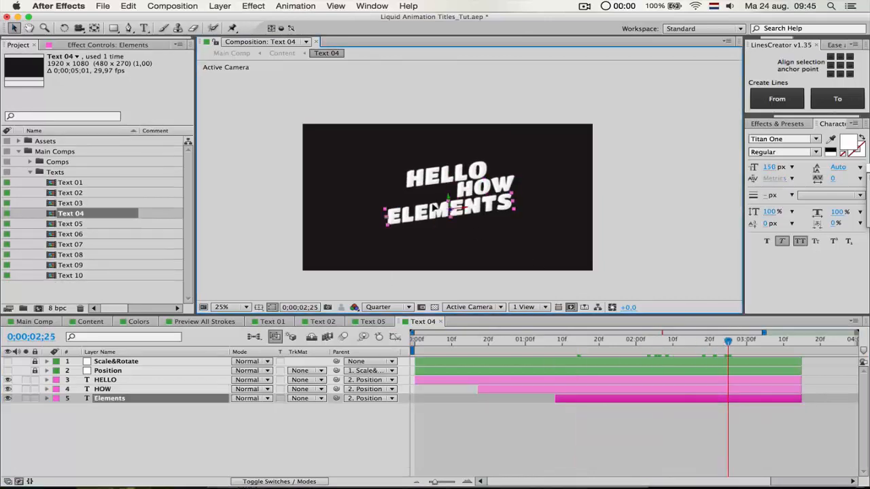
pyautogui.write('ARE YOU?')
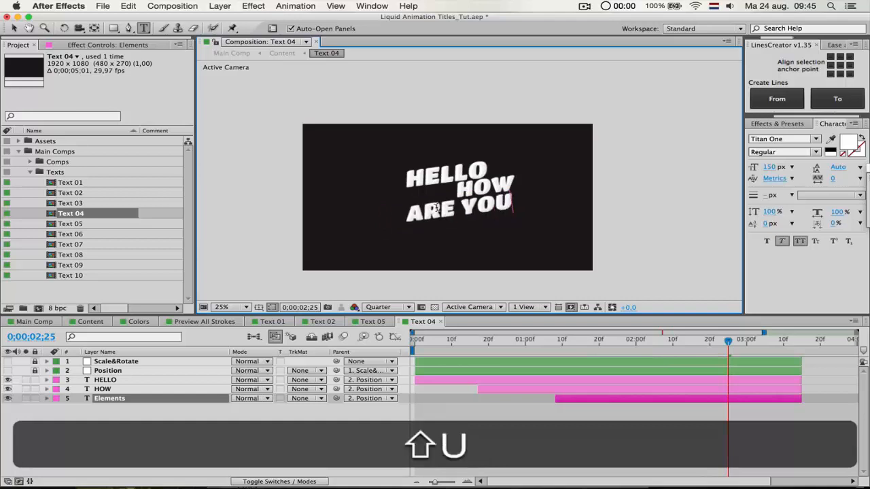
pyautogui.click(14, 27)
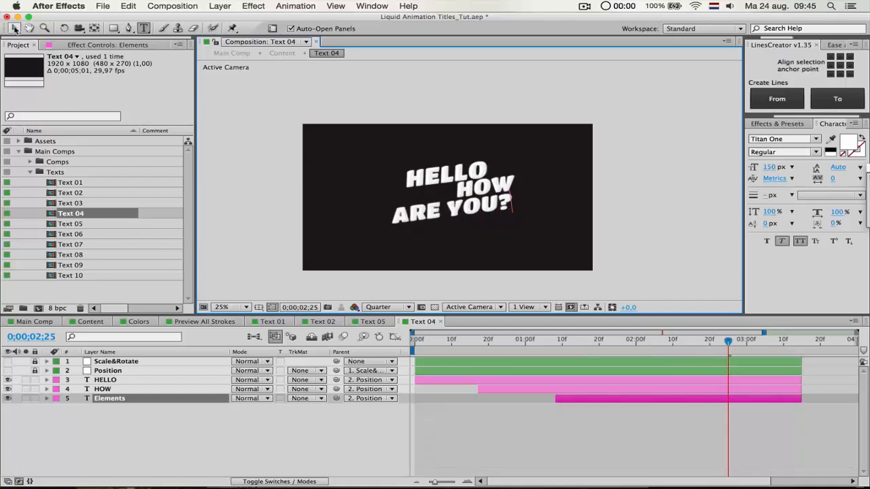
# Move the HOW and ARE YOU? lines so they align with the start of HELLO and are evenly spaced beneath it
pyautogui.click(680, 389)
pyautogui.moveTo(468, 185); pyautogui.dragTo(427, 194)
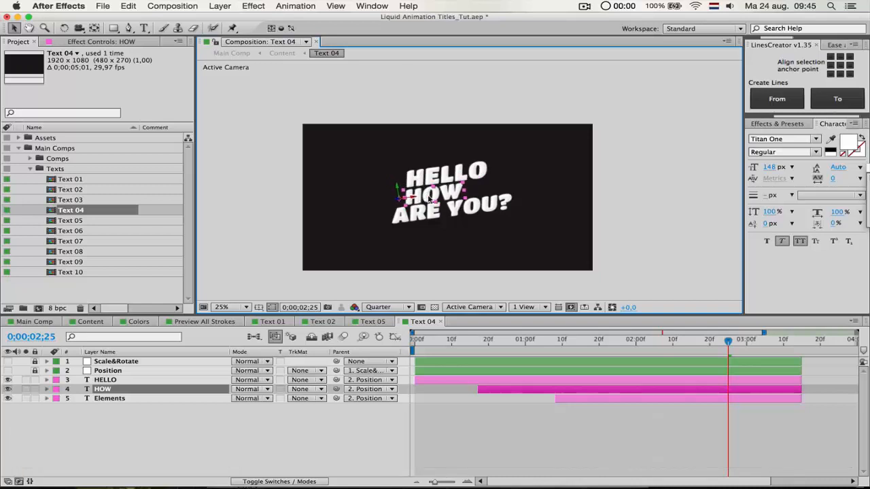
pyautogui.click(434, 216)
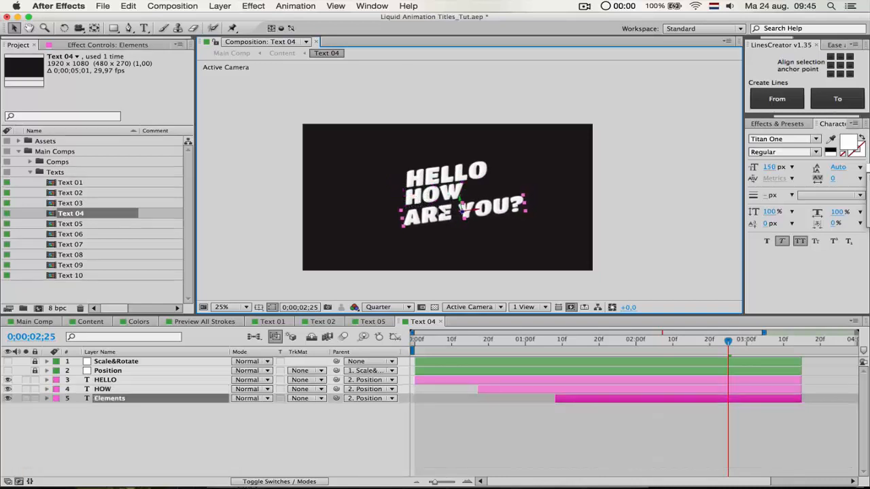
pyautogui.moveTo(444, 212); pyautogui.dragTo(440, 210)
pyautogui.click(553, 461)
pyautogui.click(442, 208)
pyautogui.click(433, 198)
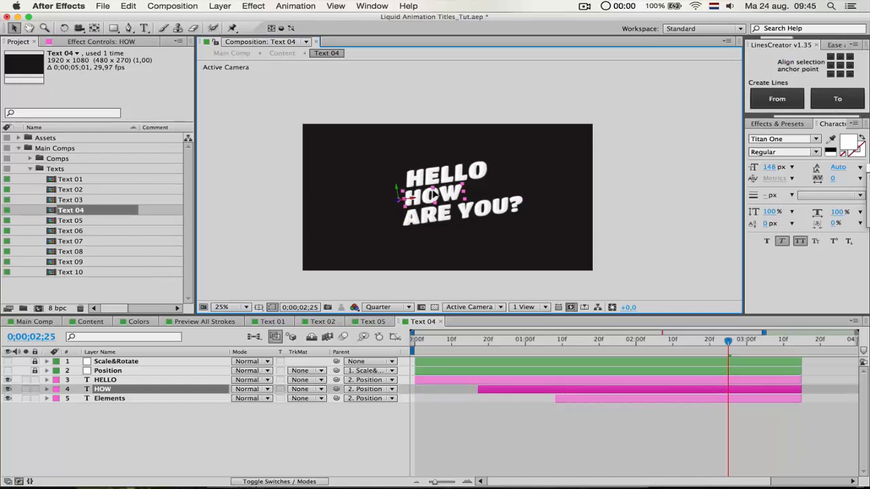
pyautogui.moveTo(433, 194); pyautogui.dragTo(433, 196)
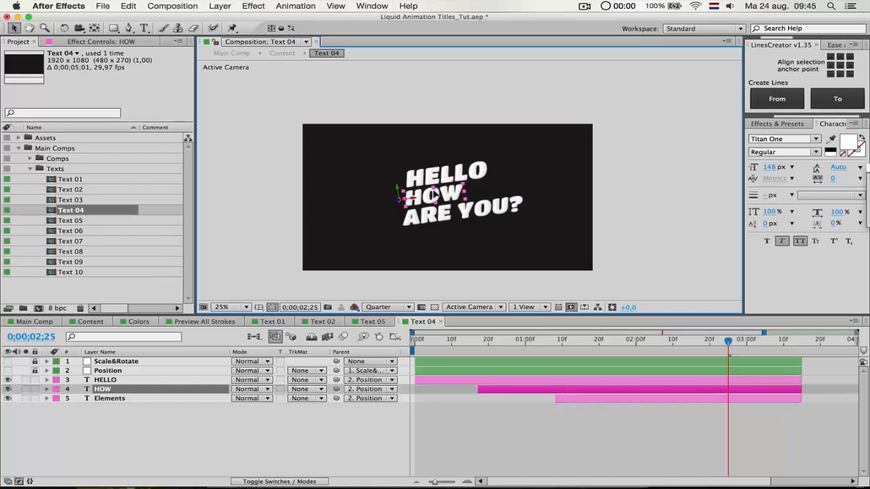
pyautogui.click(565, 457)
# Preview the Text 04 title animation from the beginning
pyautogui.moveTo(421, 341); pyautogui.dragTo(329, 345)
pyautogui.press('space')
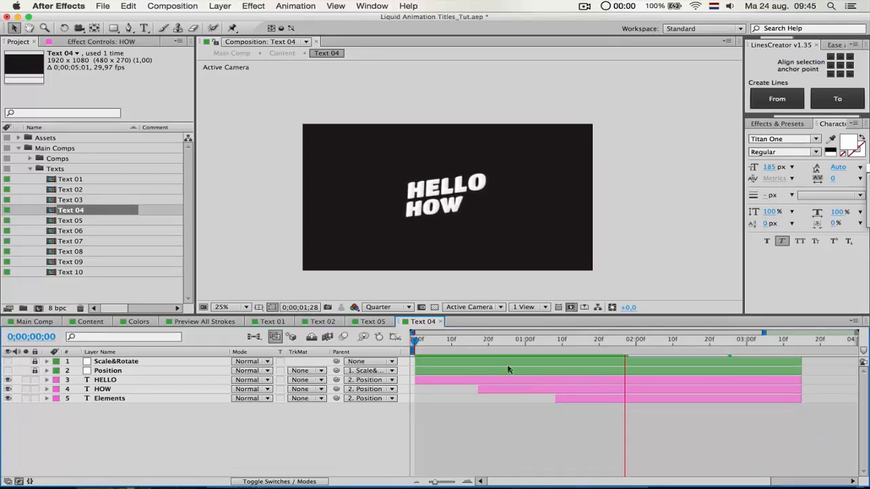
pyautogui.press('space')
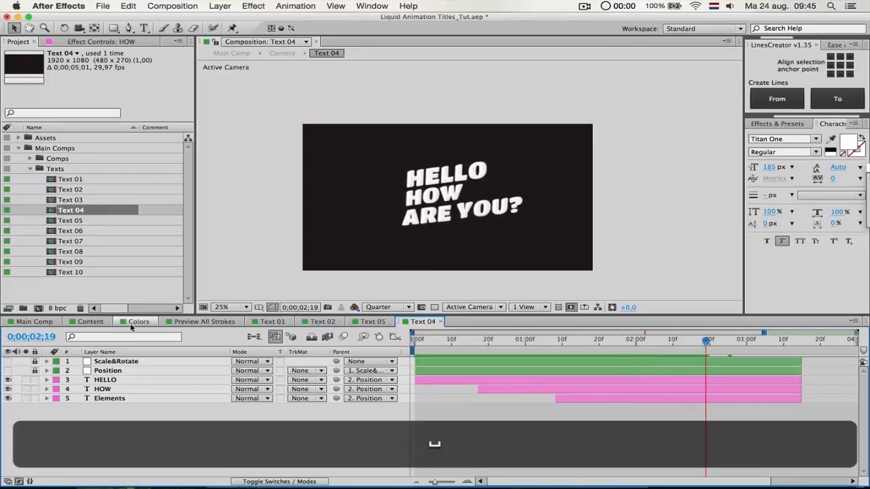
# In Content, shift the Text 04 layer slightly left, preview it, and set the current time to 0;00;01;01
pyautogui.click(98, 322)
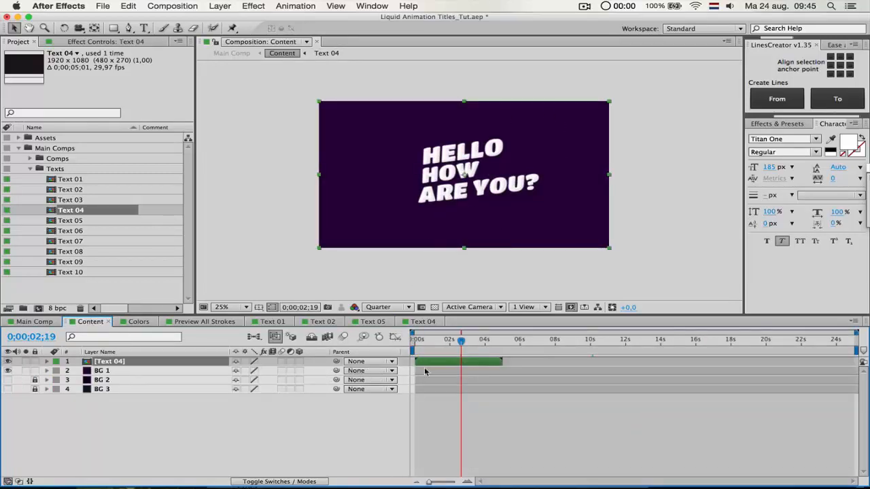
pyautogui.click(506, 202)
pyautogui.moveTo(520, 203); pyautogui.dragTo(514, 203)
pyautogui.click(648, 225)
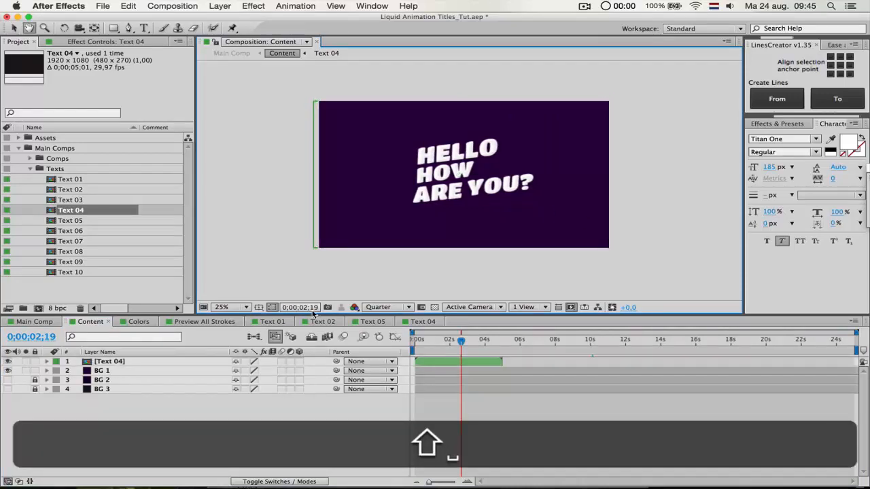
pyautogui.press('space')
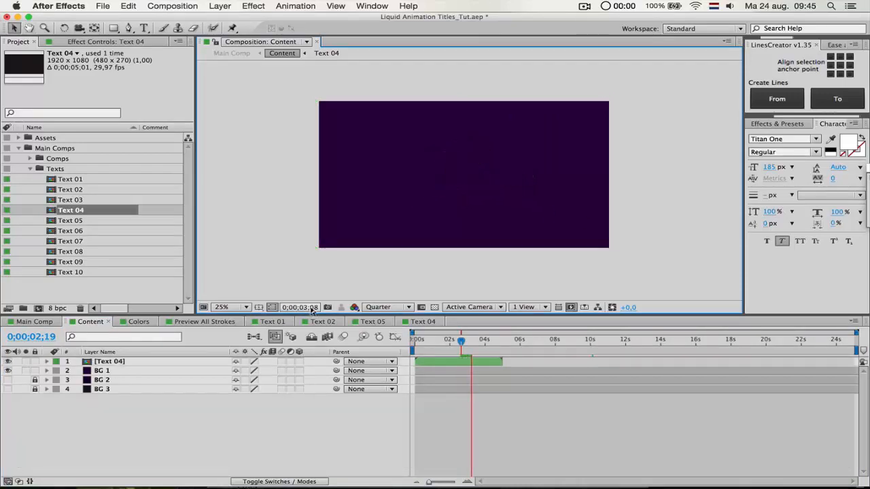
pyautogui.press('space')
pyautogui.moveTo(469, 339); pyautogui.dragTo(432, 343)
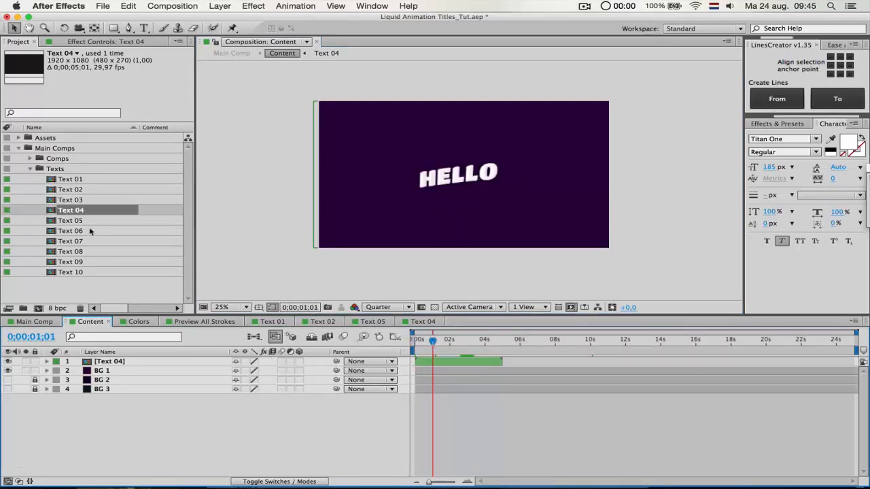
# Look through the Strokes comps in the Assets folder and the numbered swatches in the Colors composition
pyautogui.click(31, 169)
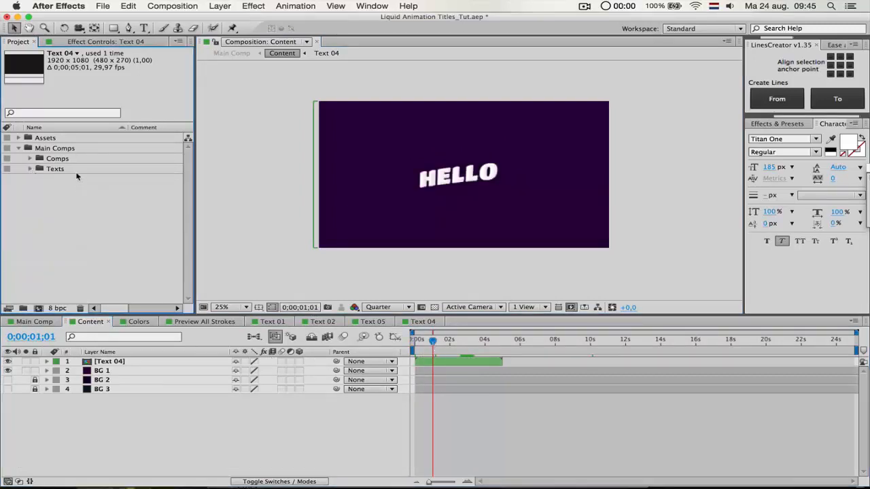
pyautogui.click(18, 139)
pyautogui.click(30, 158)
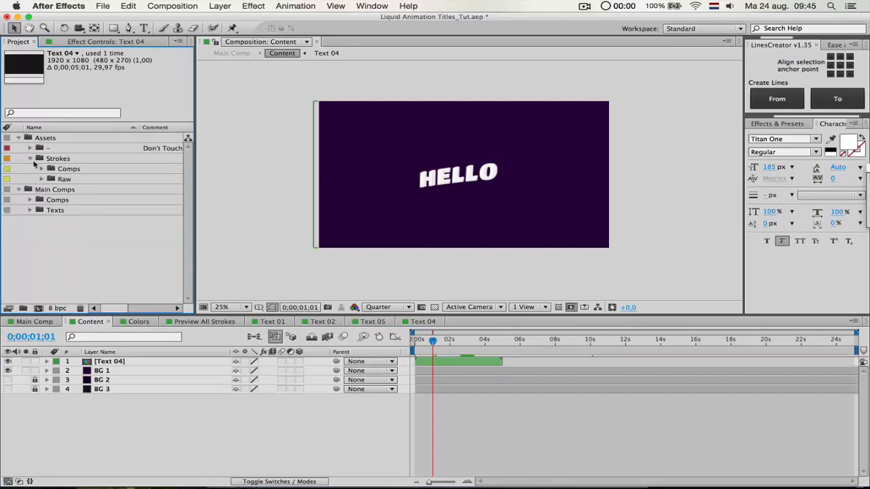
pyautogui.click(49, 170)
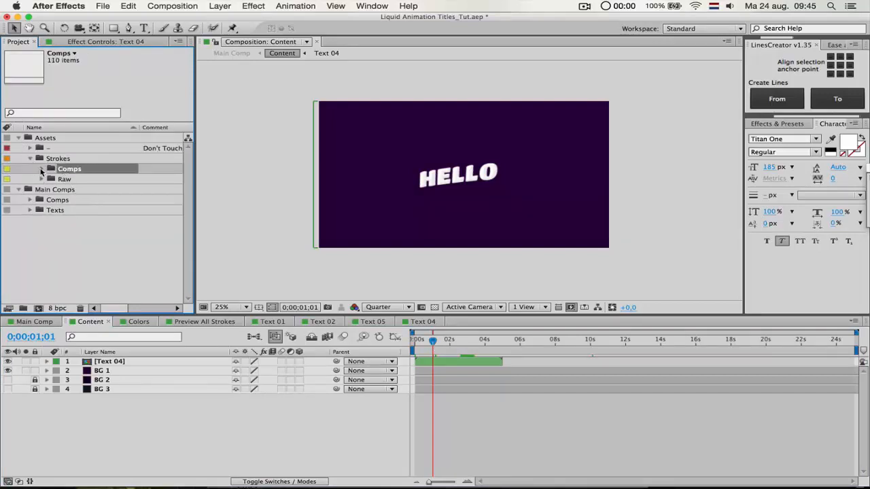
pyautogui.click(40, 170)
pyautogui.scroll(3, 86, 224)
pyautogui.click(40, 170)
pyautogui.click(29, 159)
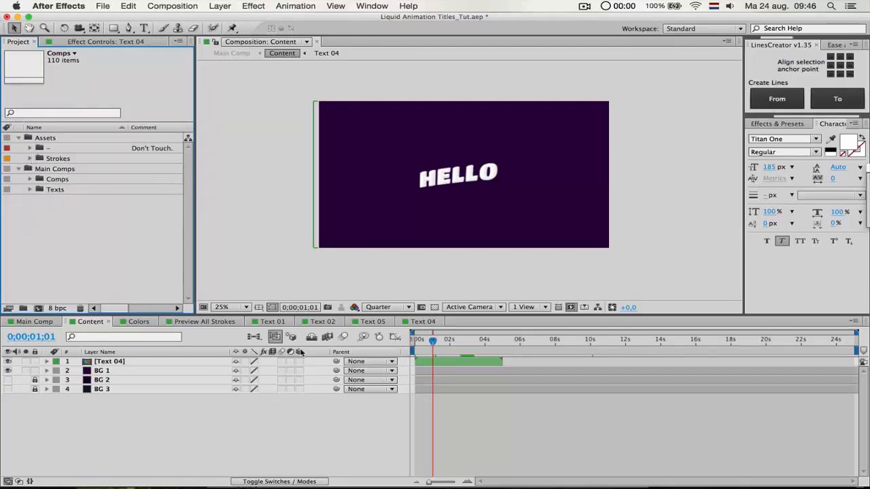
pyautogui.click(133, 323)
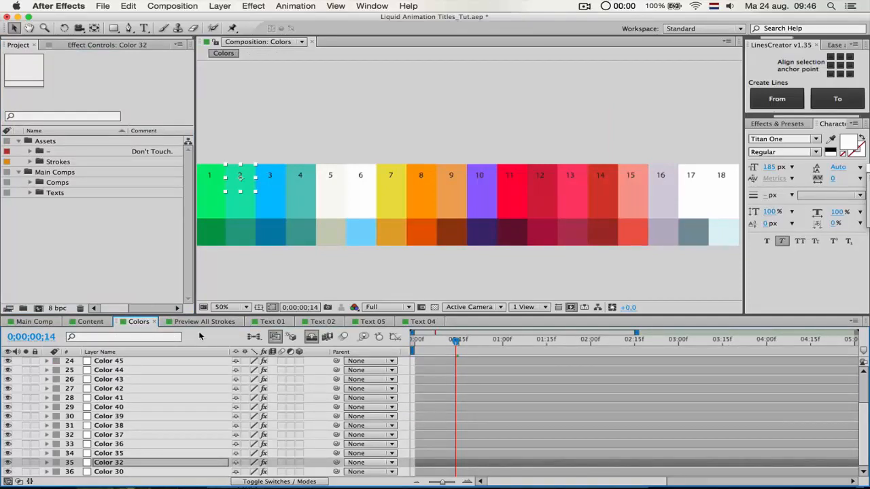
# In Preview All Strokes, select Liquid Strokes 64, 52, 42, 35, 29, 104 and 93, and copy them
pyautogui.click(203, 322)
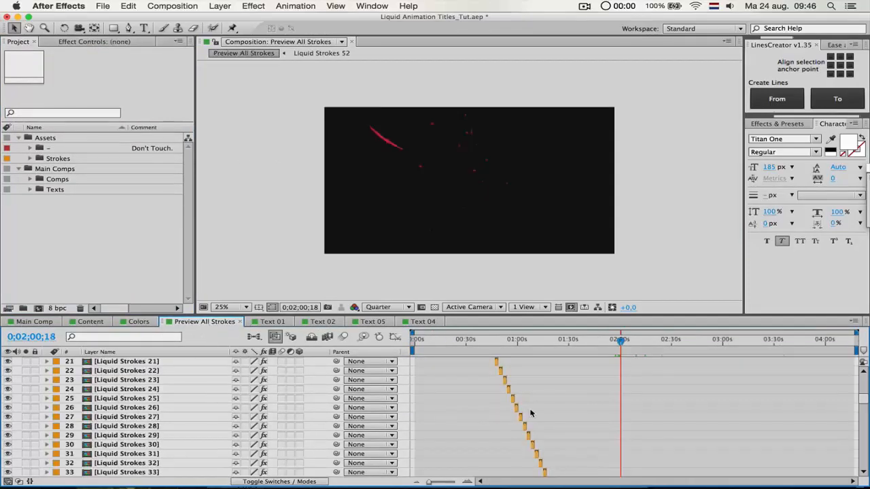
pyautogui.scroll(-9, 531, 414)
pyautogui.scroll(-3, 163, 457)
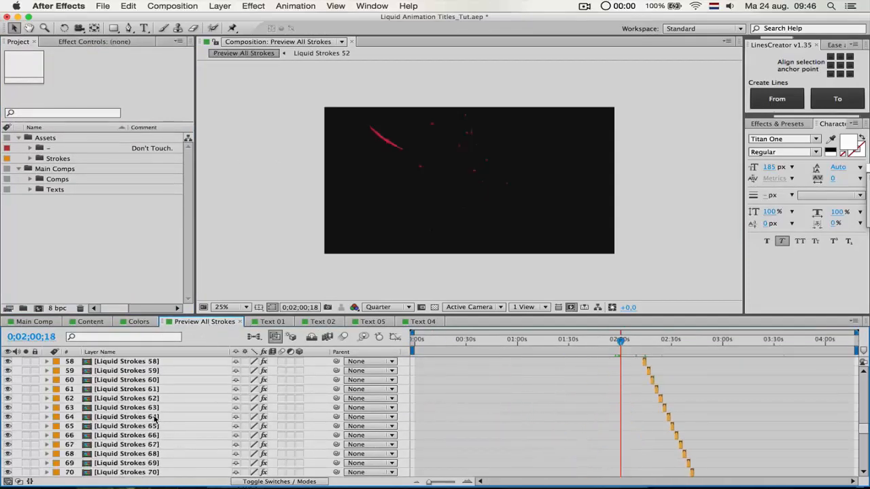
pyautogui.click(154, 418)
pyautogui.scroll(3, 156, 445)
pyautogui.keyDown('super'); pyautogui.click(162, 401); pyautogui.keyUp('super')
pyautogui.scroll(6, 140, 449)
pyautogui.scroll(-4, 142, 453)
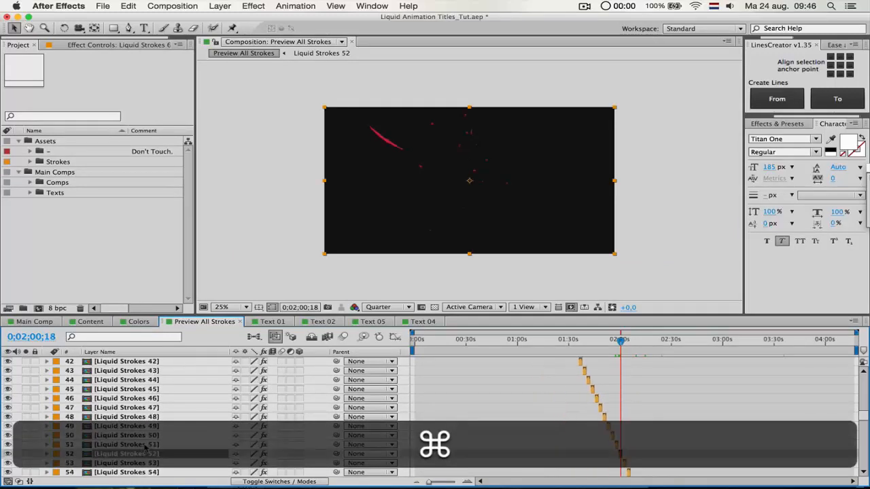
pyautogui.scroll(3, 142, 459)
pyautogui.keyDown('super'); pyautogui.click(159, 425); pyautogui.keyUp('super')
pyautogui.scroll(4, 165, 397)
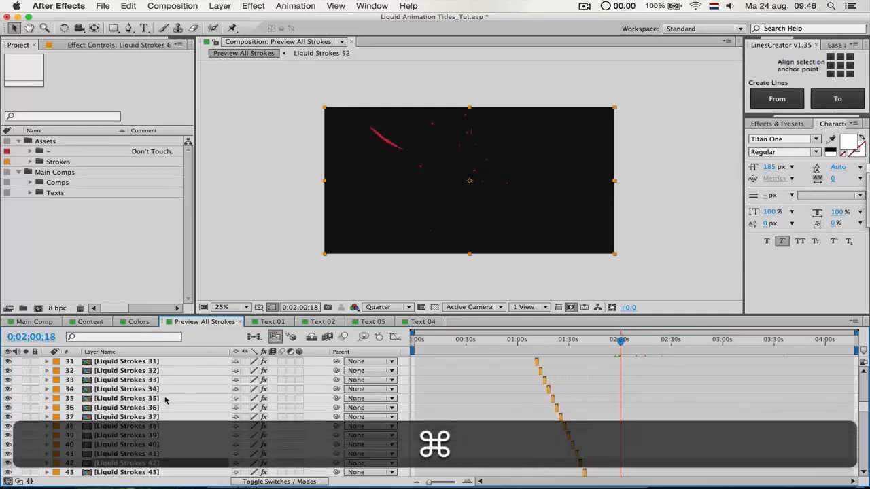
pyautogui.keyDown('super'); pyautogui.click(167, 399); pyautogui.keyUp('super')
pyautogui.scroll(4, 170, 414)
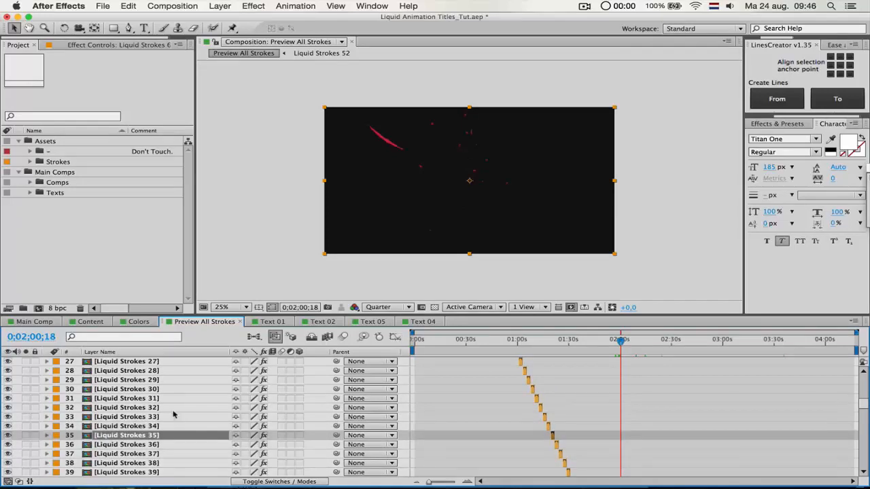
pyautogui.scroll(3, 171, 415)
pyautogui.keyDown('super'); pyautogui.click(168, 408); pyautogui.keyUp('super')
pyautogui.scroll(3, 168, 405)
pyautogui.scroll(-20, 170, 408)
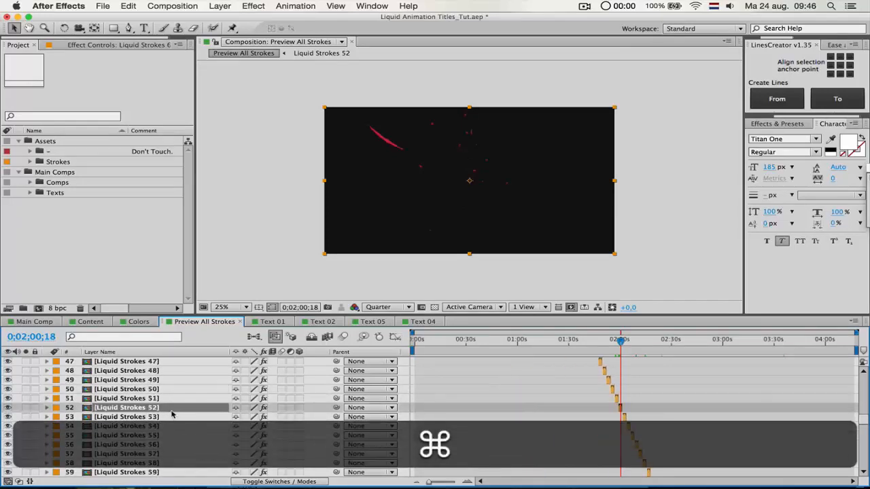
pyautogui.keyDown('super'); pyautogui.click(168, 416); pyautogui.keyUp('super')
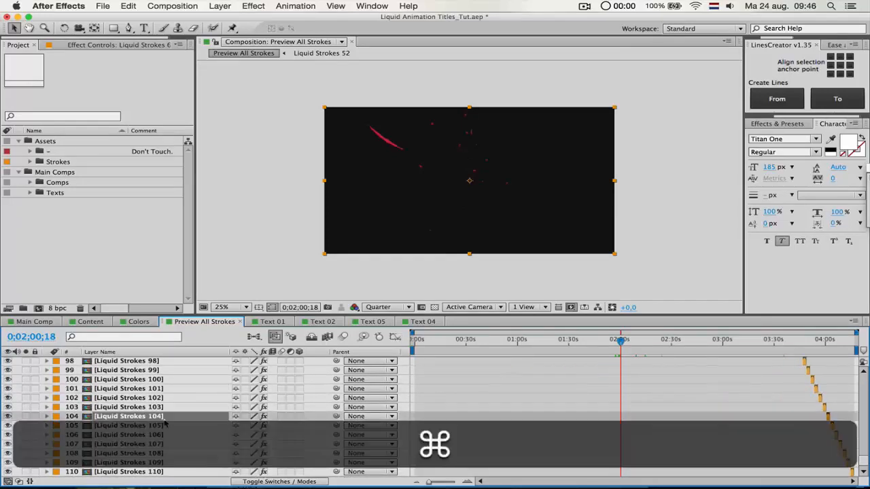
pyautogui.scroll(3, 131, 440)
pyautogui.keyDown('super'); pyautogui.click(181, 390); pyautogui.keyUp('super')
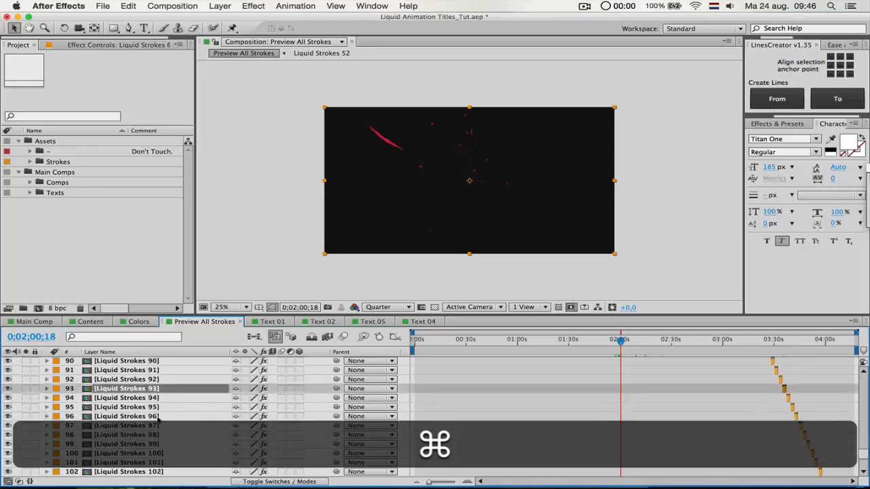
pyautogui.scroll(20, 161, 406)
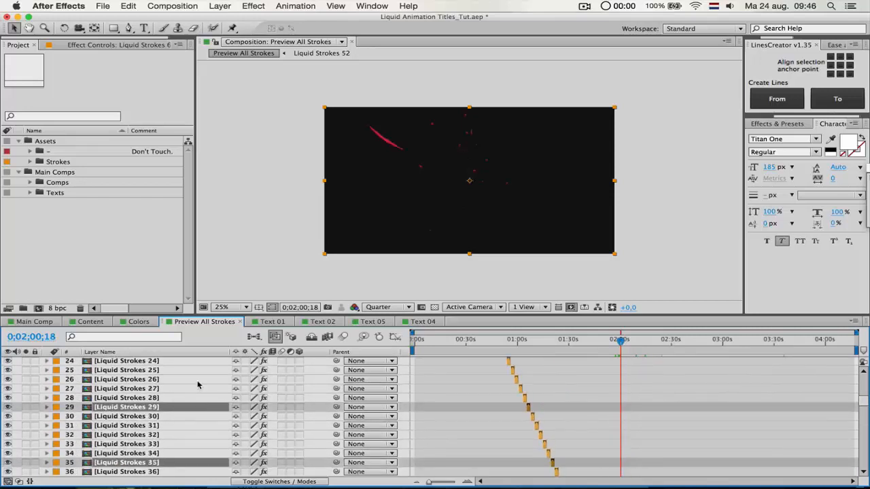
pyautogui.press('super+c')
# Paste the copied Liquid Strokes layers above Text 04 in the Content composition
pyautogui.click(88, 323)
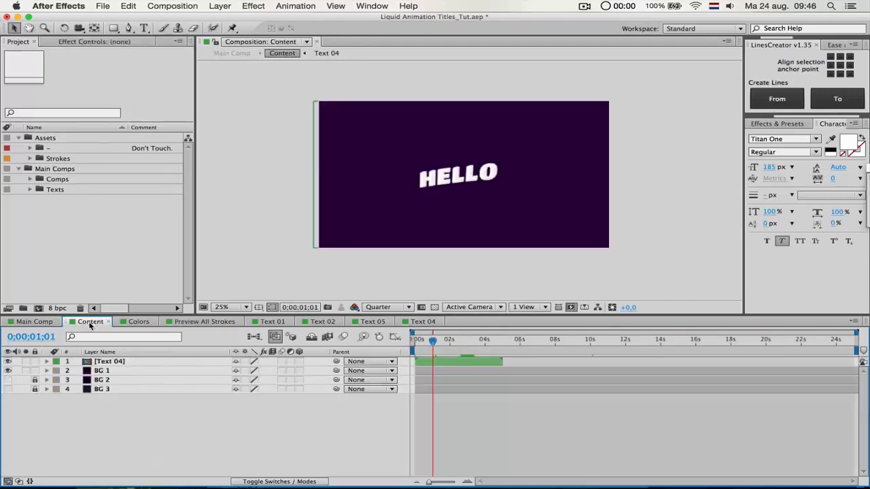
pyautogui.click(136, 362)
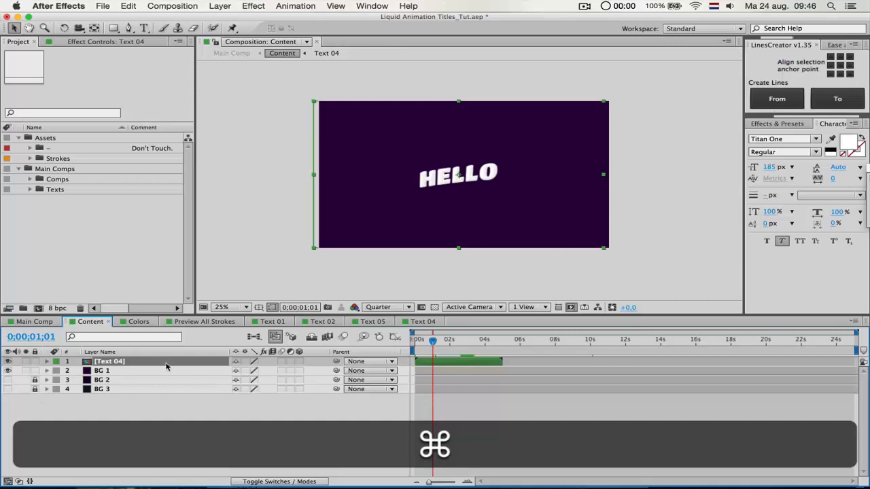
pyautogui.press('cmd+v')
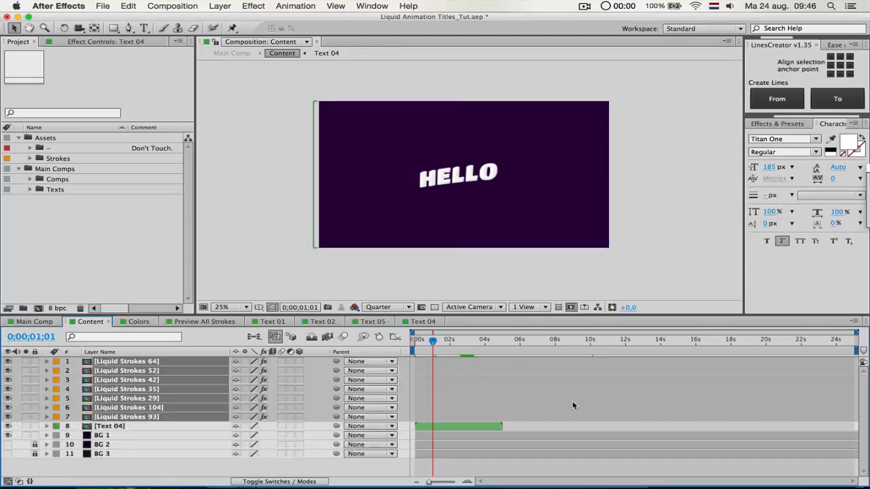
# Stagger the start times of the pasted Liquid Strokes layers around 0;00;01;01 and move Liquid Strokes 64 directly beneath Text 04
pyautogui.press('[')
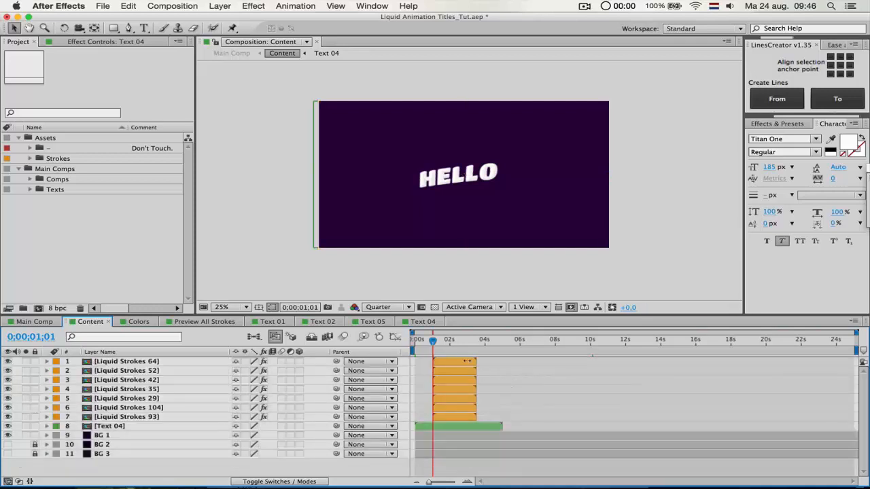
pyautogui.moveTo(467, 362)
pyautogui.mouseDown()
pyautogui.moveTo(428, 365)
pyautogui.moveTo(432, 374)
pyautogui.mouseUp()
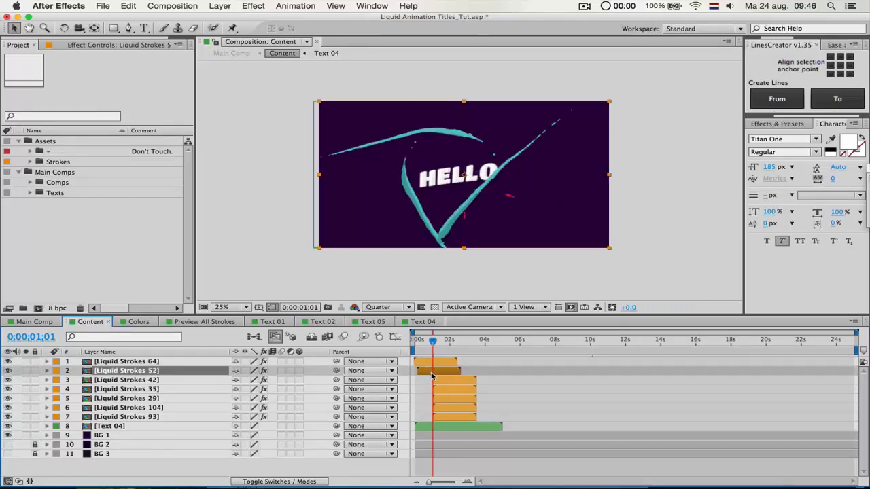
pyautogui.moveTo(125, 362); pyautogui.dragTo(117, 433)
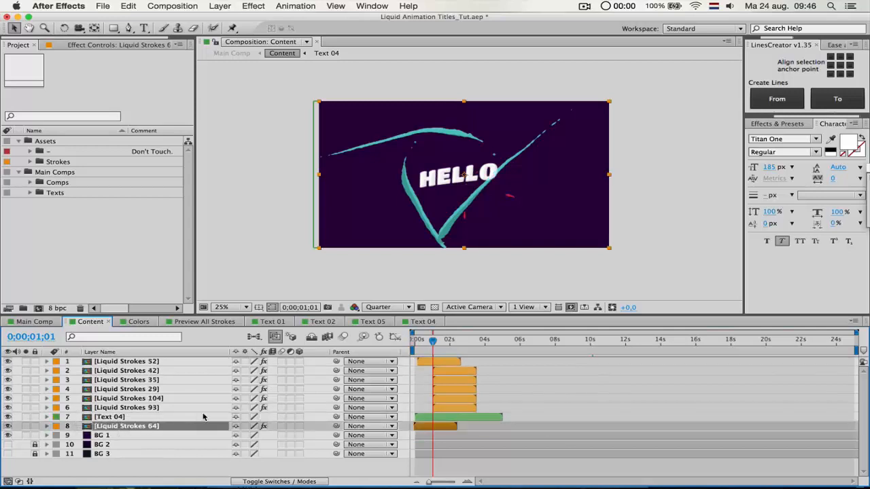
pyautogui.moveTo(453, 399)
pyautogui.mouseDown()
pyautogui.moveTo(430, 398)
pyautogui.moveTo(459, 393)
pyautogui.moveTo(442, 392)
pyautogui.moveTo(437, 409)
pyautogui.moveTo(442, 374)
pyautogui.moveTo(427, 376)
pyautogui.mouseUp()
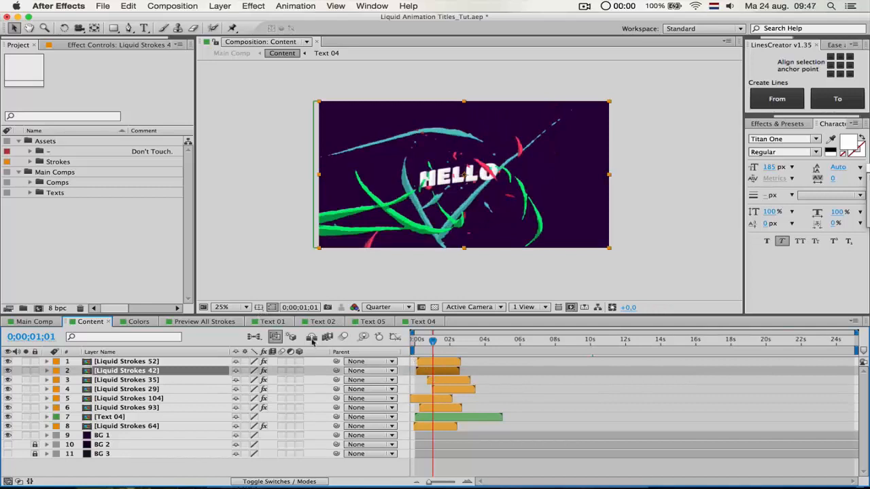
pyautogui.moveTo(445, 373); pyautogui.dragTo(438, 374)
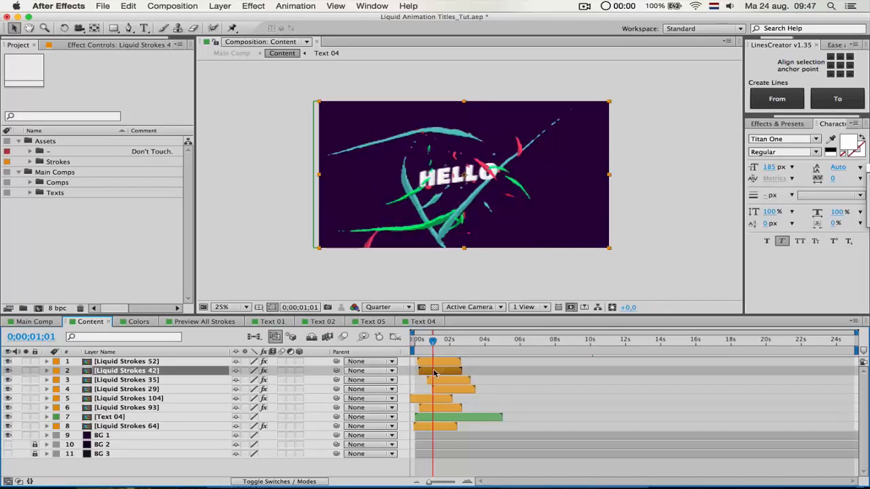
# Set the rotation of the Liquid Strokes 42 layer to 180° and play the Content composition briefly
pyautogui.press('r')
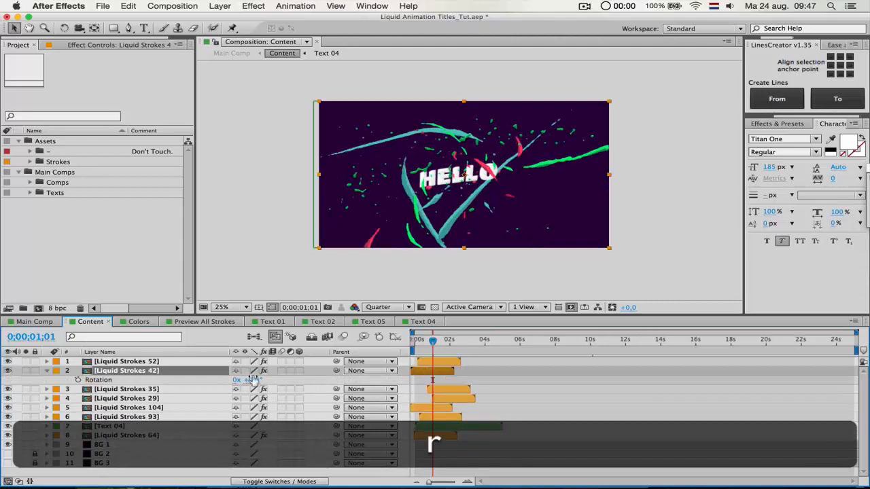
pyautogui.moveTo(253, 380); pyautogui.dragTo(266, 382)
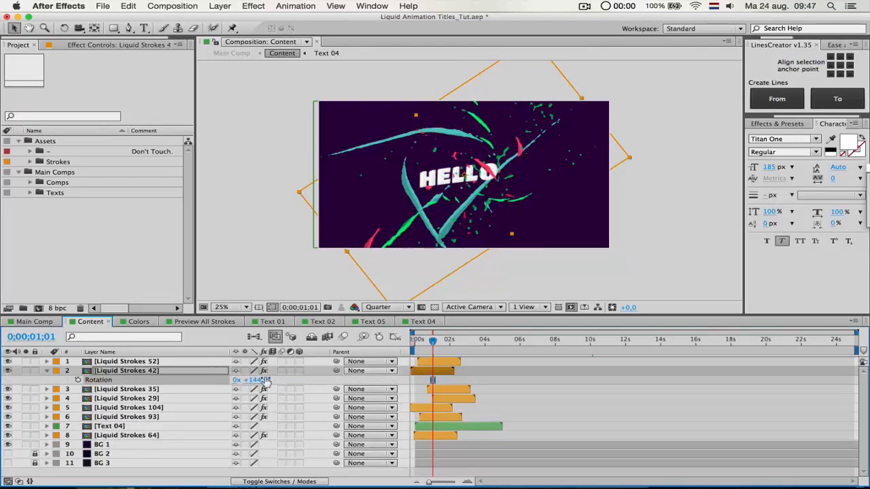
pyautogui.click(265, 381)
pyautogui.write('180')
pyautogui.press('Return')
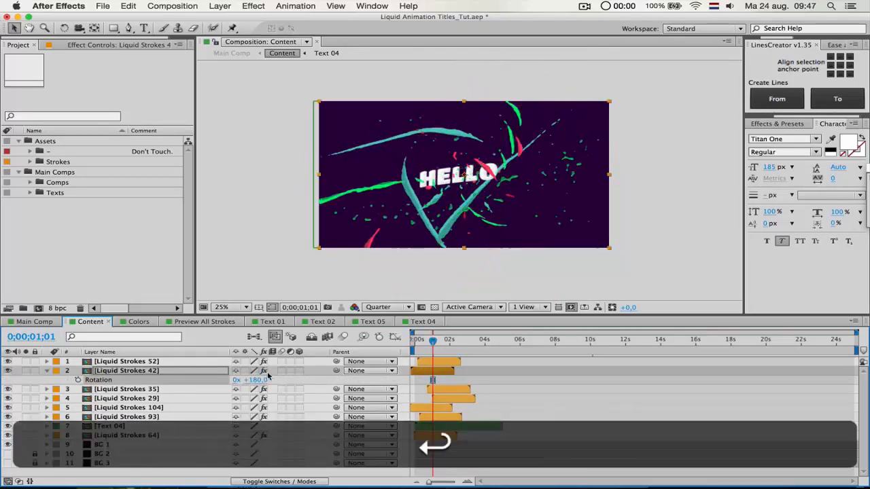
pyautogui.press('space')
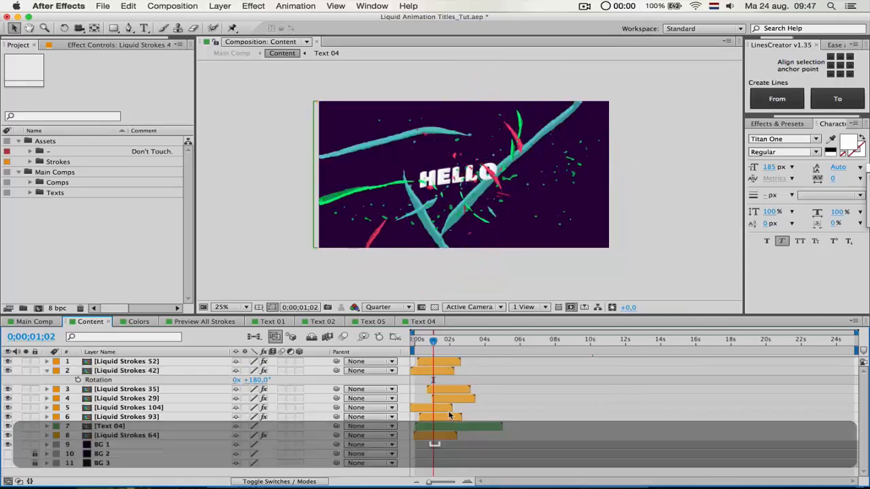
# Check the tints of Liquid Strokes 29 and 104, and copy the Tint effect of orange swatch 8 in the Colors composition
pyautogui.click(437, 401)
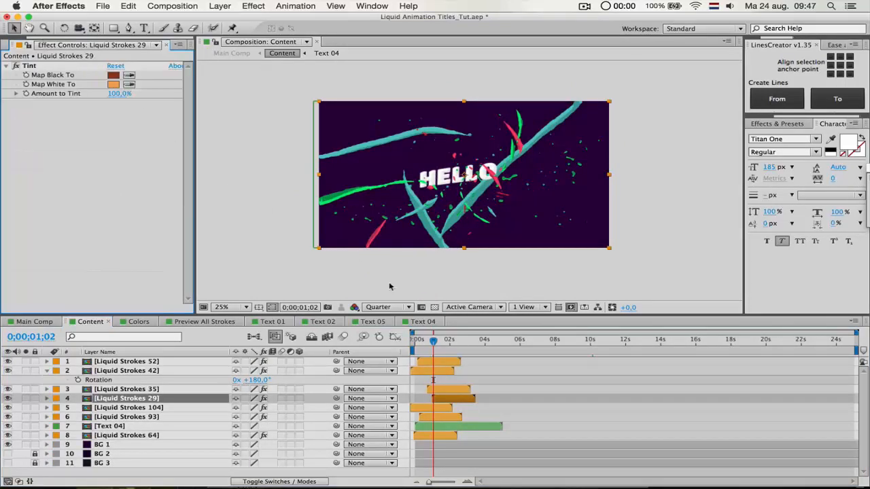
pyautogui.click(442, 408)
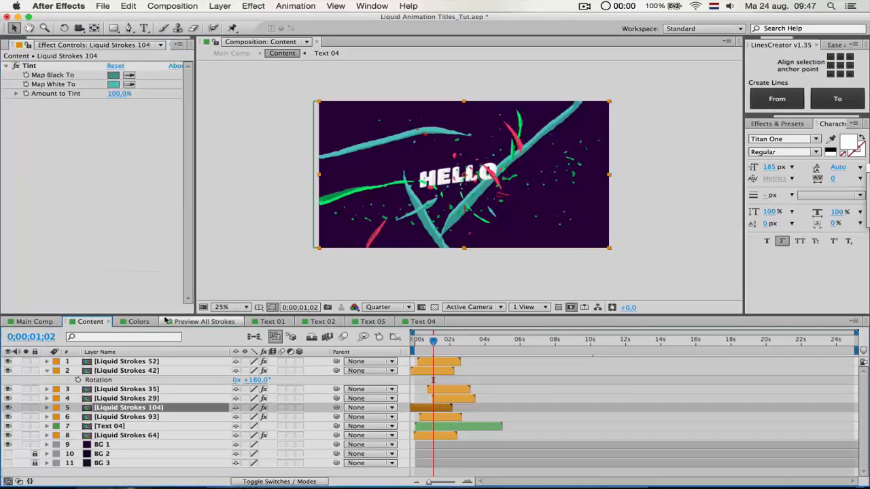
pyautogui.click(139, 323)
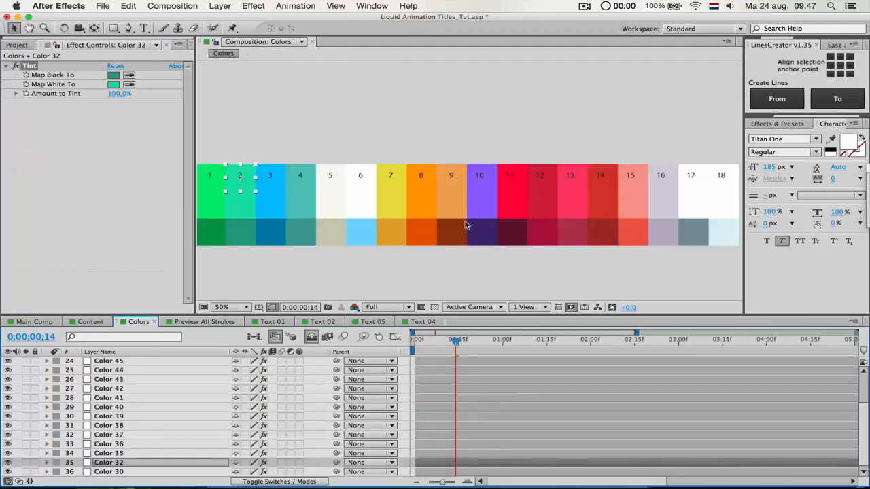
pyautogui.click(425, 184)
pyautogui.click(40, 65)
pyautogui.press('super+c')
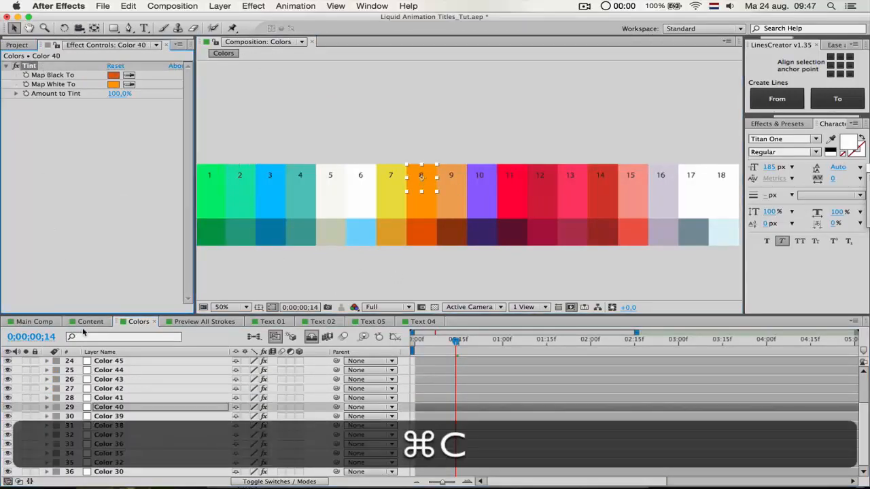
# Find the large teal stroke layer in Content, Liquid Strokes 64, and paste the copied orange tint onto it
pyautogui.click(90, 323)
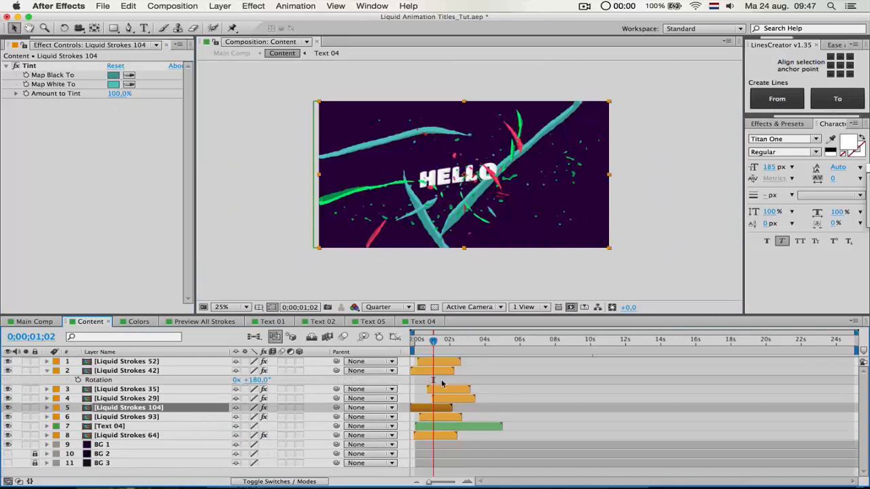
pyautogui.click(8, 408)
pyautogui.click(8, 409)
pyautogui.click(130, 399)
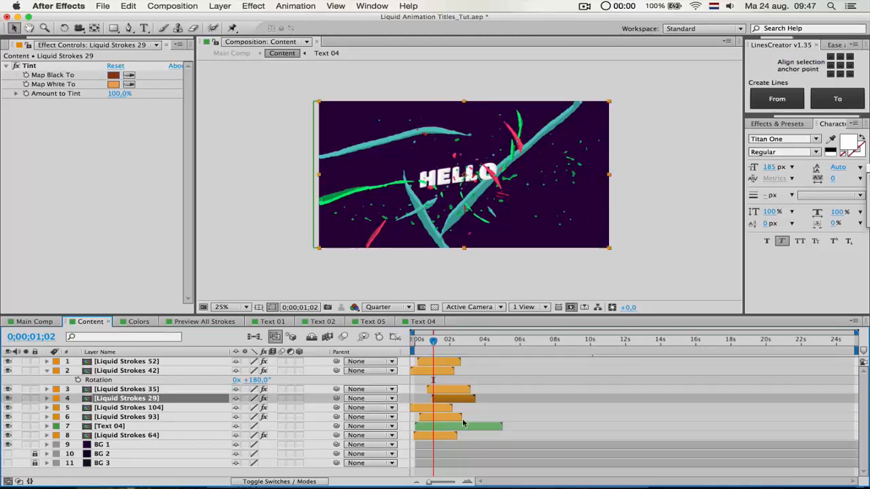
pyautogui.click(442, 408)
pyautogui.click(440, 416)
pyautogui.click(434, 438)
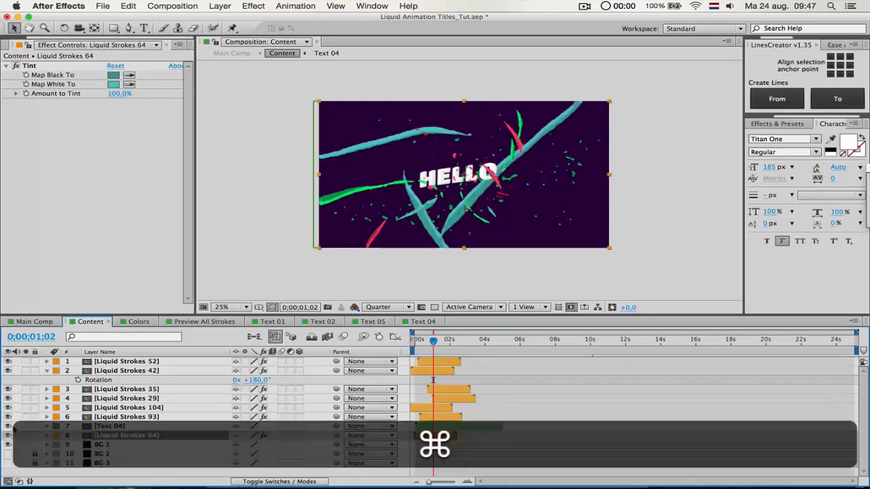
pyautogui.press('super+v')
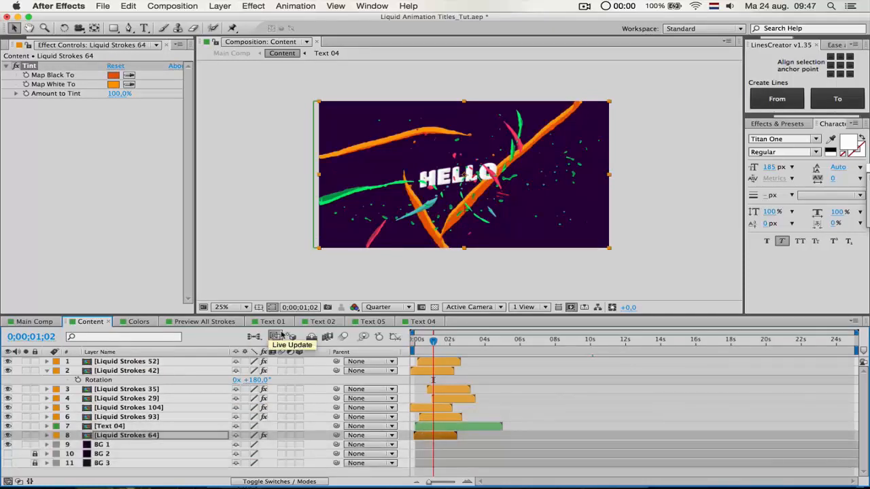
# Preview the Content animation with the orange-tinted stroke
pyautogui.hotkey('ctrl', '0')
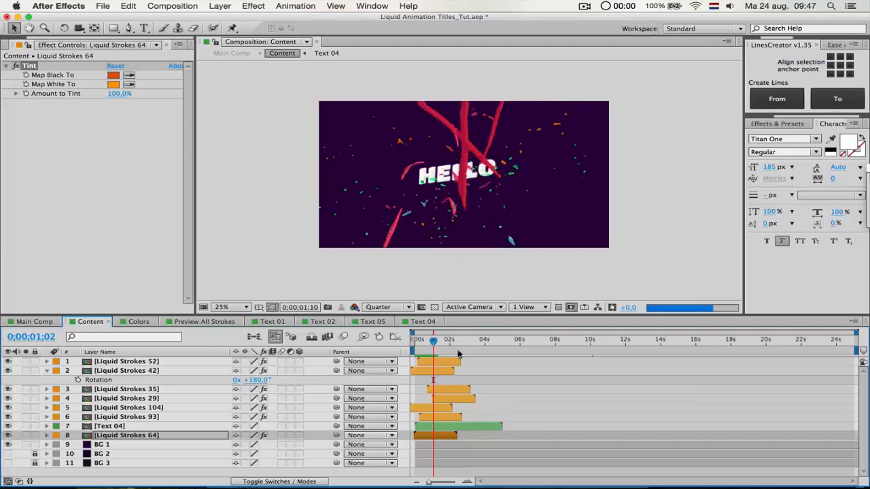
pyautogui.press('space')
pyautogui.press('space')
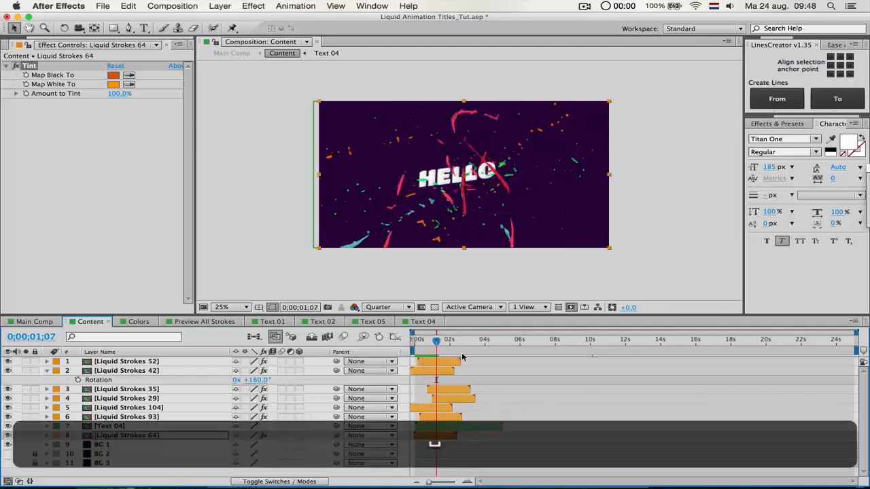
pyautogui.hotkey('ctrl', '0')
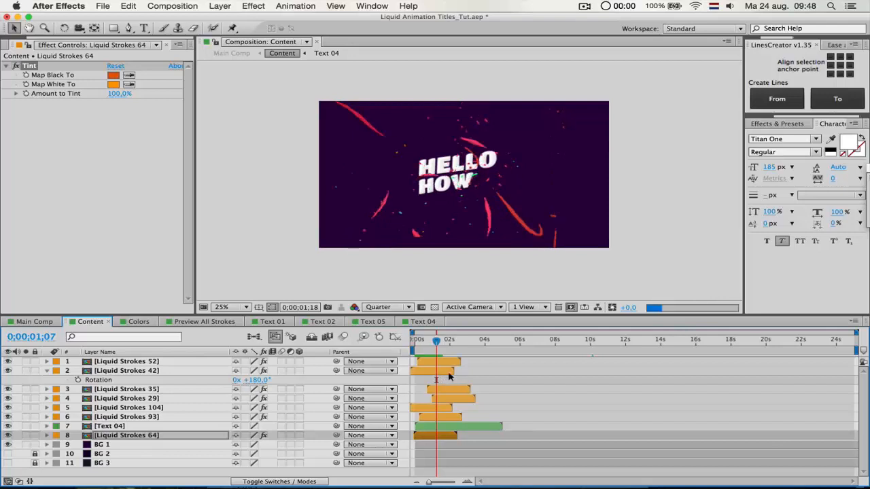
pyautogui.press('space')
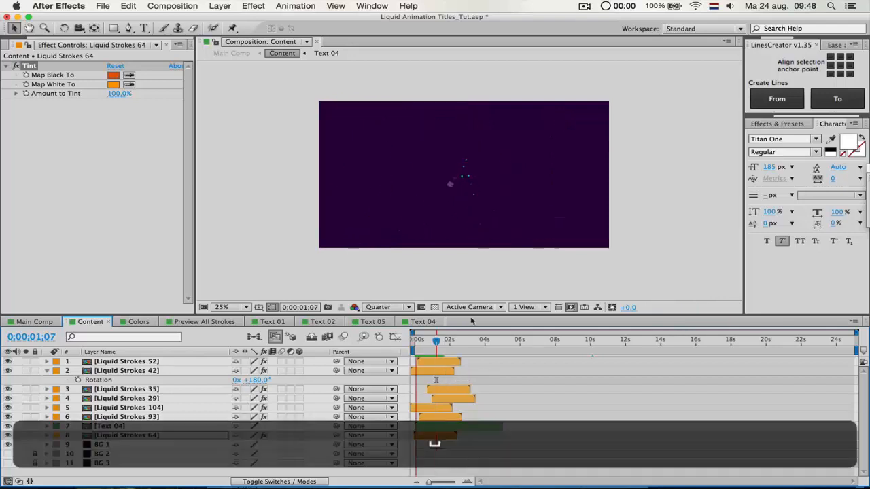
# Move to 0;00;01;09 in Content and copy the Tint effect of yellow swatch 7 from the Colors composition
pyautogui.moveTo(429, 342); pyautogui.dragTo(437, 348)
pyautogui.click(442, 390)
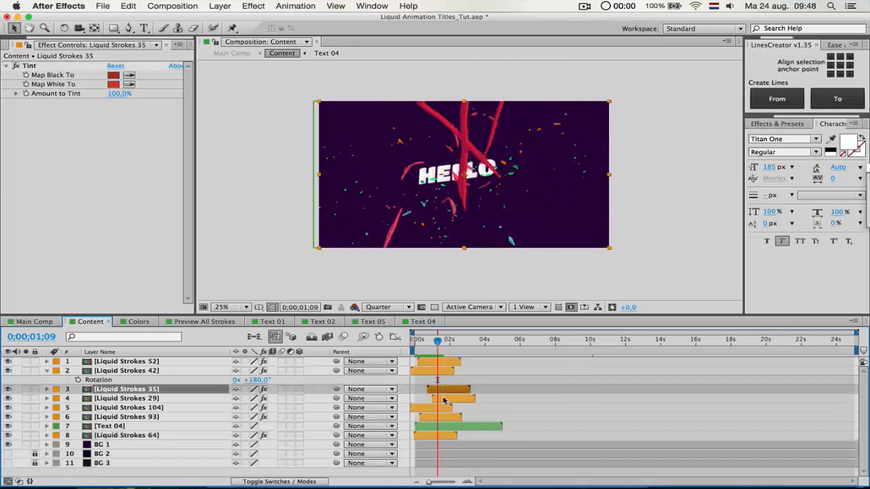
pyautogui.click(138, 322)
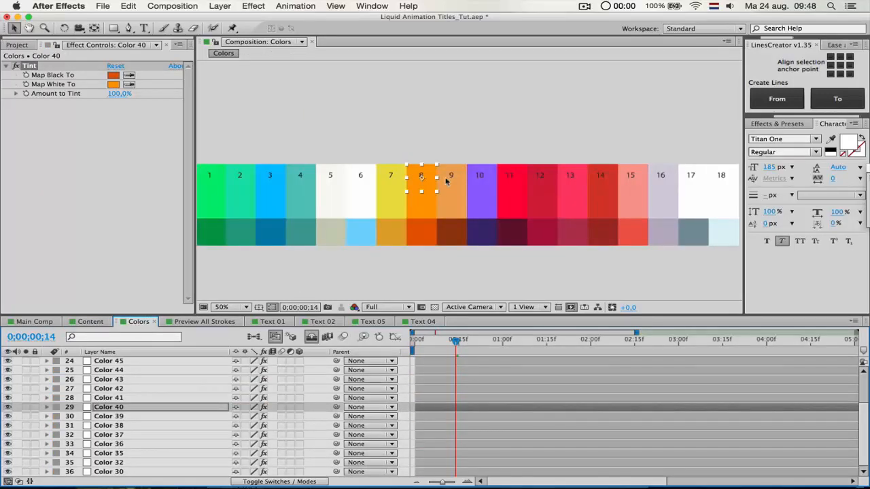
pyautogui.click(388, 181)
pyautogui.press('super+c')
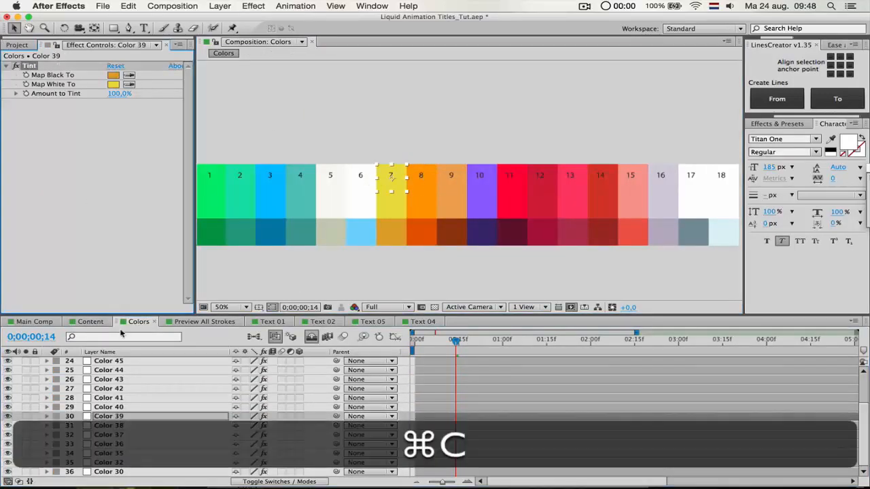
# Undo the yellow tint pasted onto Liquid Strokes 35 in Content and paste it onto Liquid Strokes 52 instead
pyautogui.click(90, 322)
pyautogui.press('super+v')
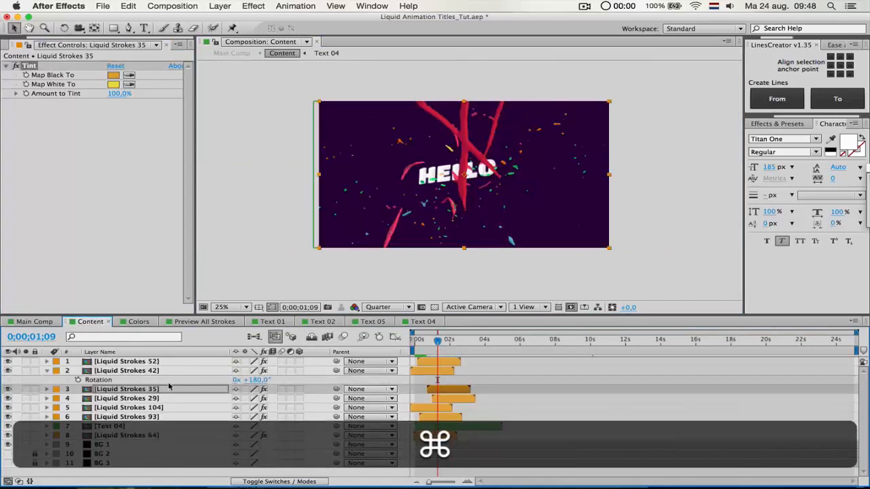
pyautogui.press('super+z')
pyautogui.click(136, 399)
pyautogui.click(131, 372)
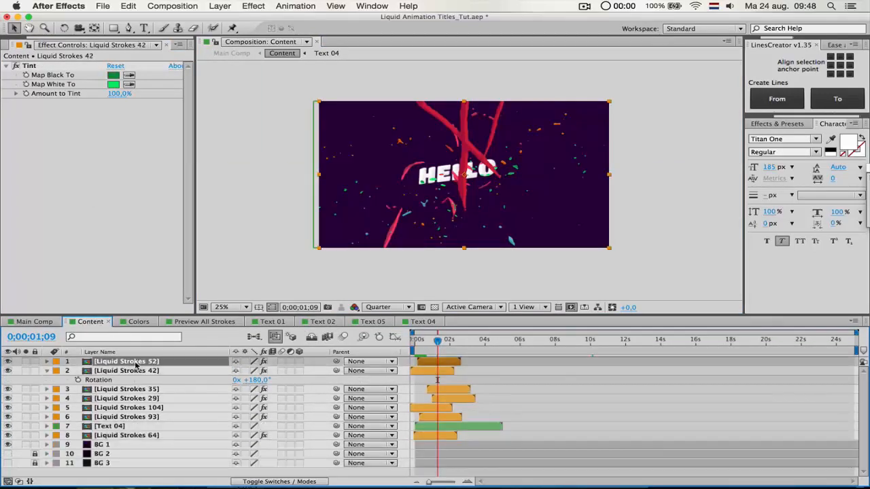
pyautogui.click(136, 361)
pyautogui.press('super+v')
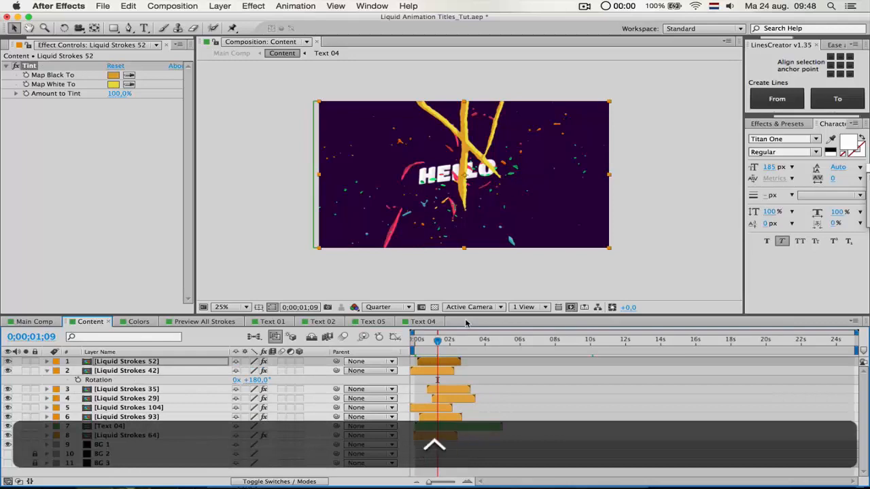
# Preview the recolored Content animation, and look over the Colors and Preview All Strokes compositions
pyautogui.hotkey('ctrl', '0')
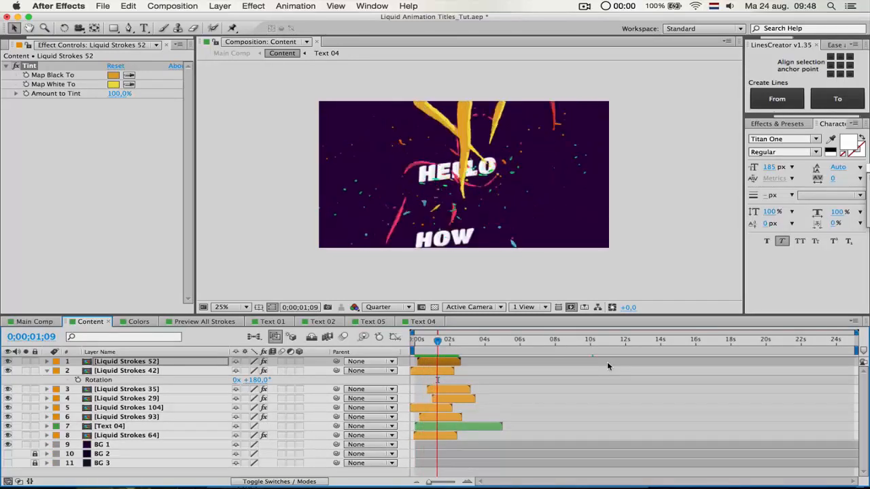
pyautogui.press('space')
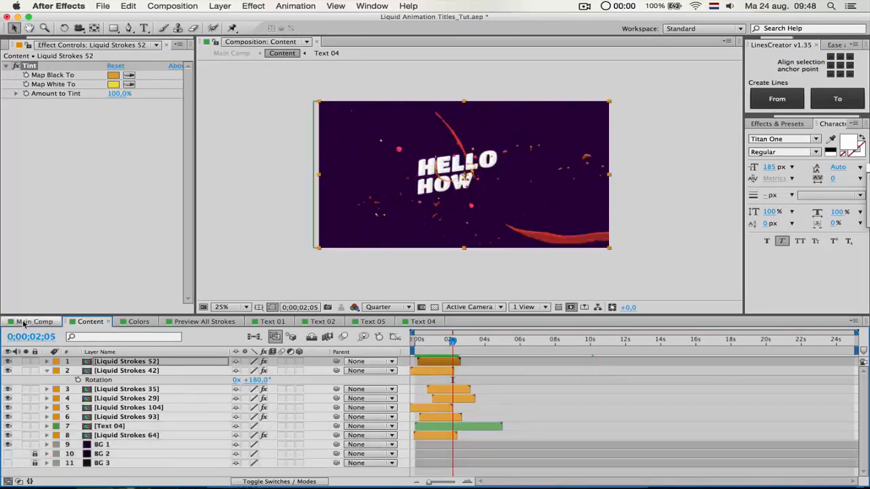
pyautogui.click(138, 322)
pyautogui.click(94, 323)
pyautogui.click(139, 321)
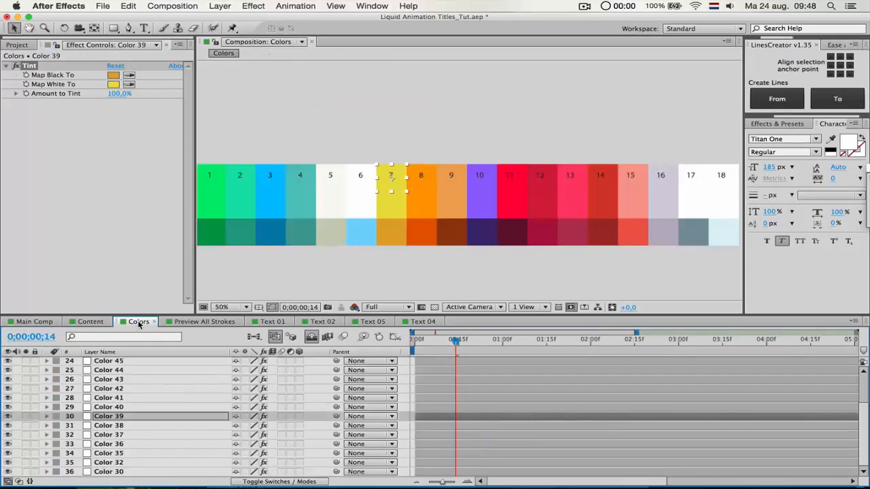
pyautogui.click(93, 323)
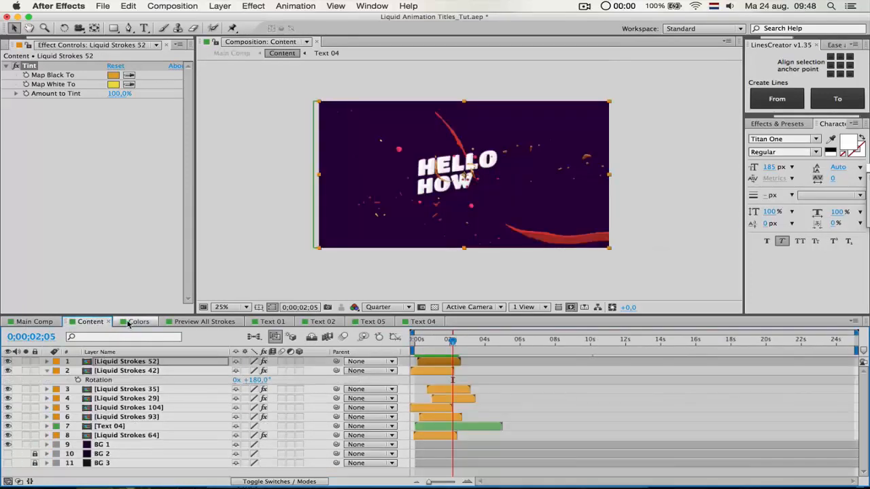
pyautogui.click(423, 409)
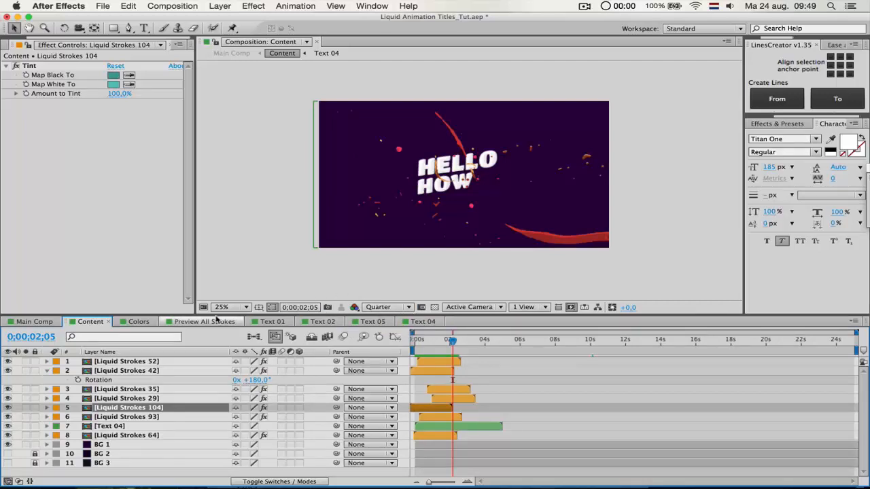
pyautogui.click(202, 323)
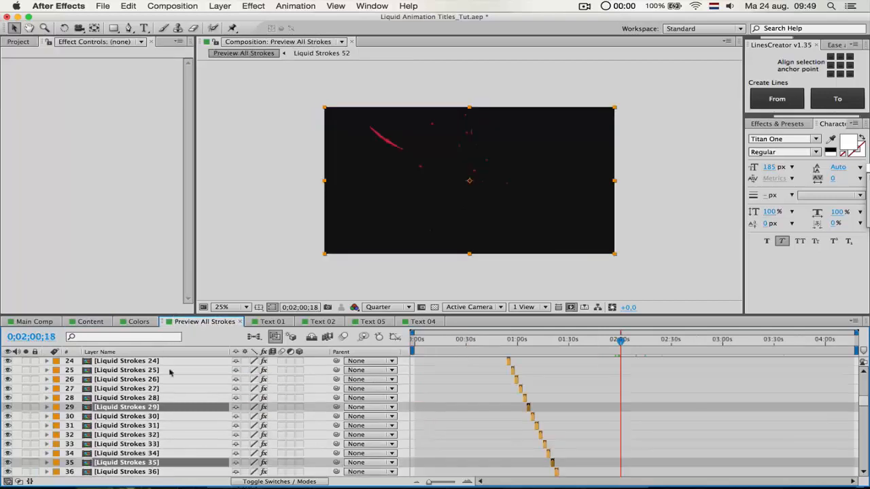
pyautogui.click(91, 323)
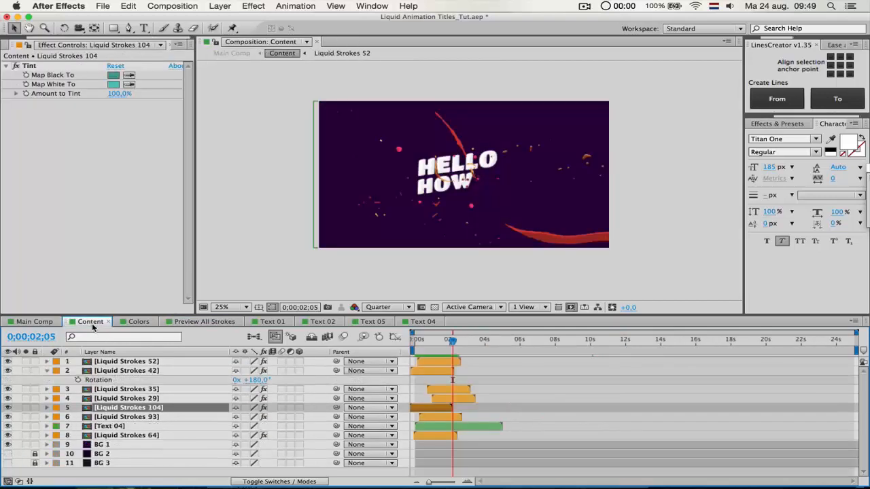
# Open Main Comp, look up the Add to Render Queue command without running it, and show the project's folders
pyautogui.click(34, 321)
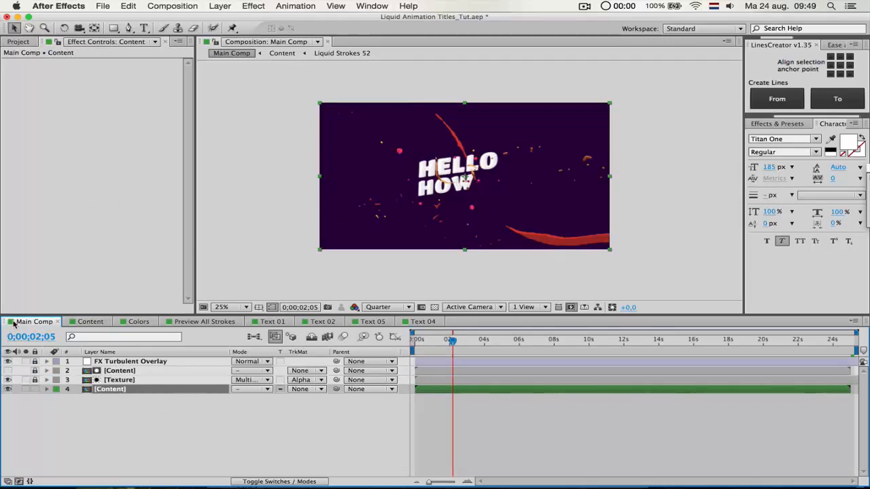
pyautogui.click(175, 5)
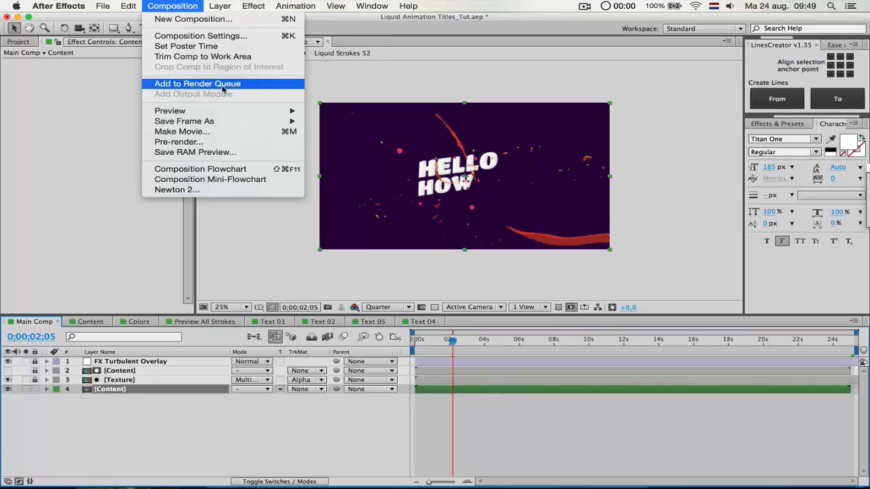
pyautogui.click(81, 184)
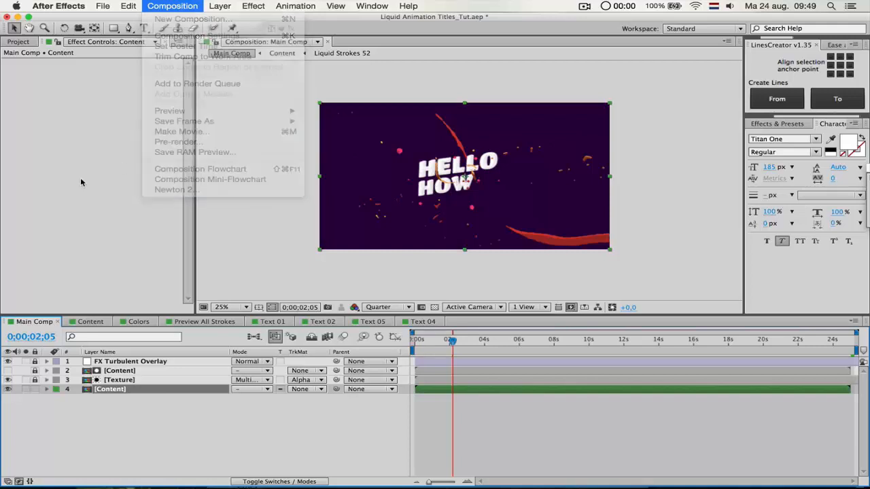
pyautogui.click(10, 43)
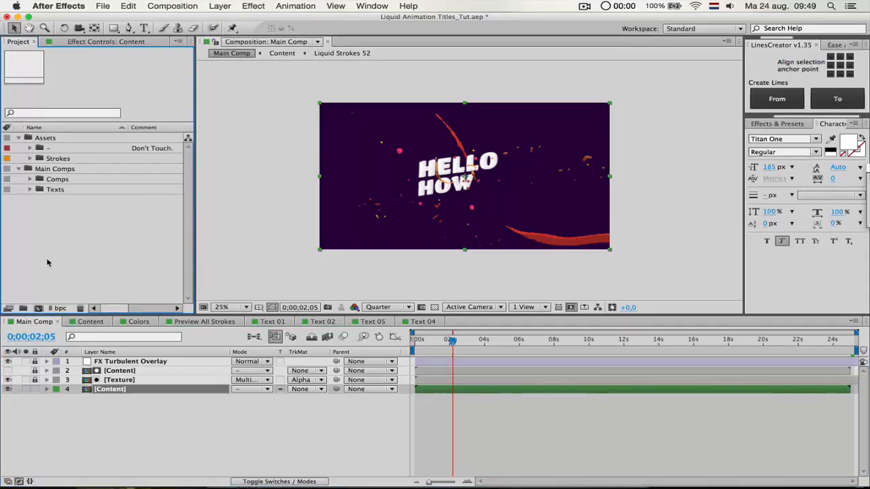
pyautogui.click(121, 447)
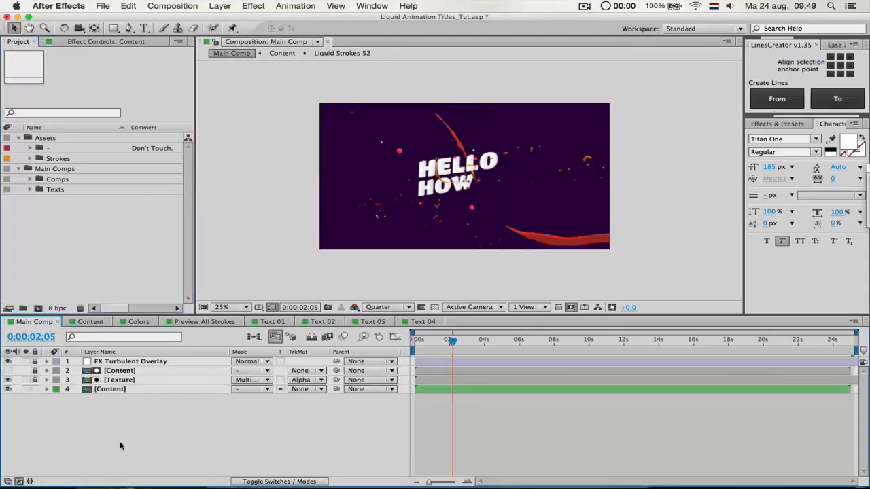